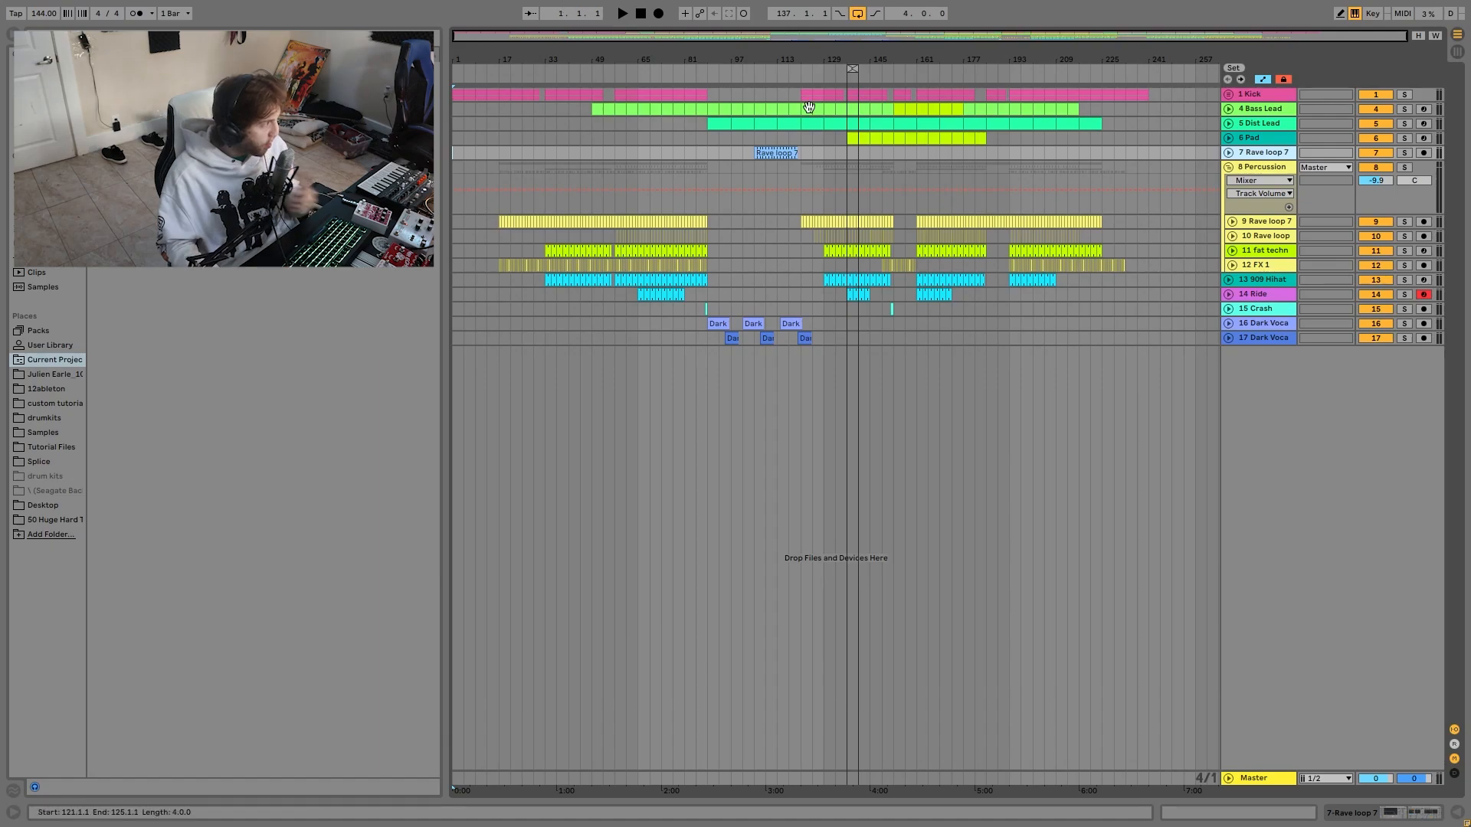
Unfold the Kick group, solo it, and play it from the start and from bar 137.
click(1229, 95)
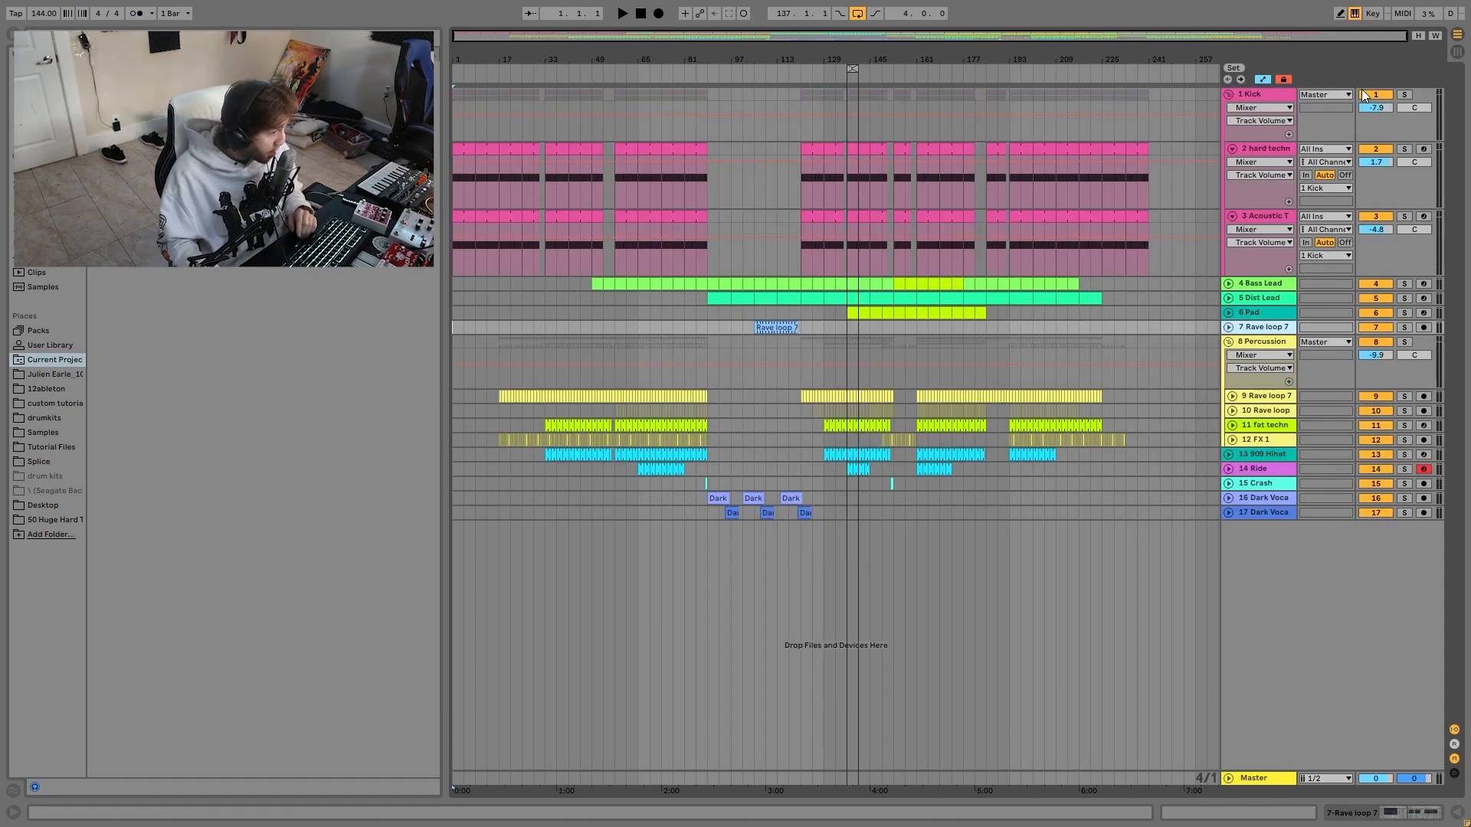
click(1405, 93)
key(space)
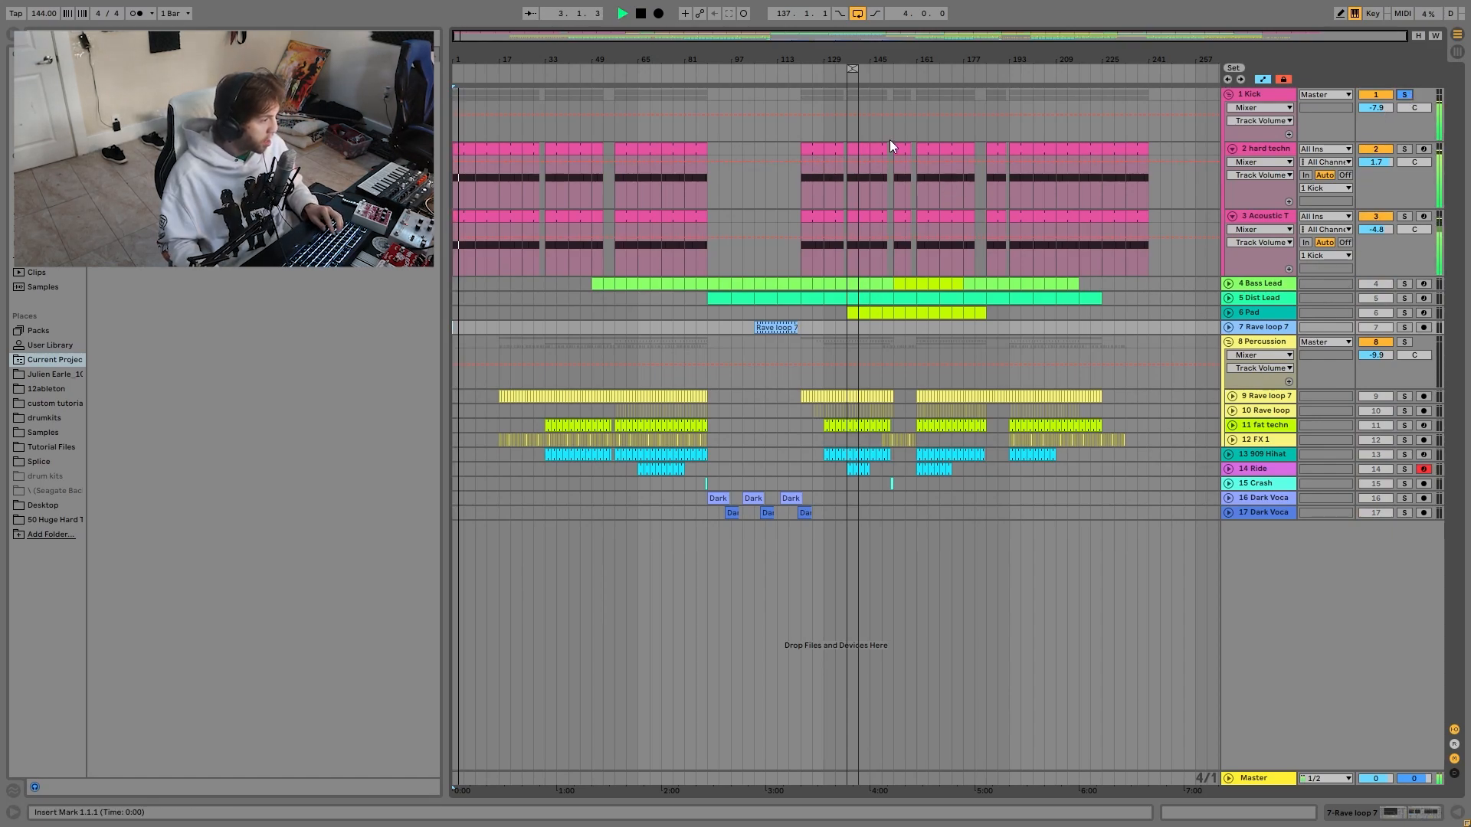
click(863, 164)
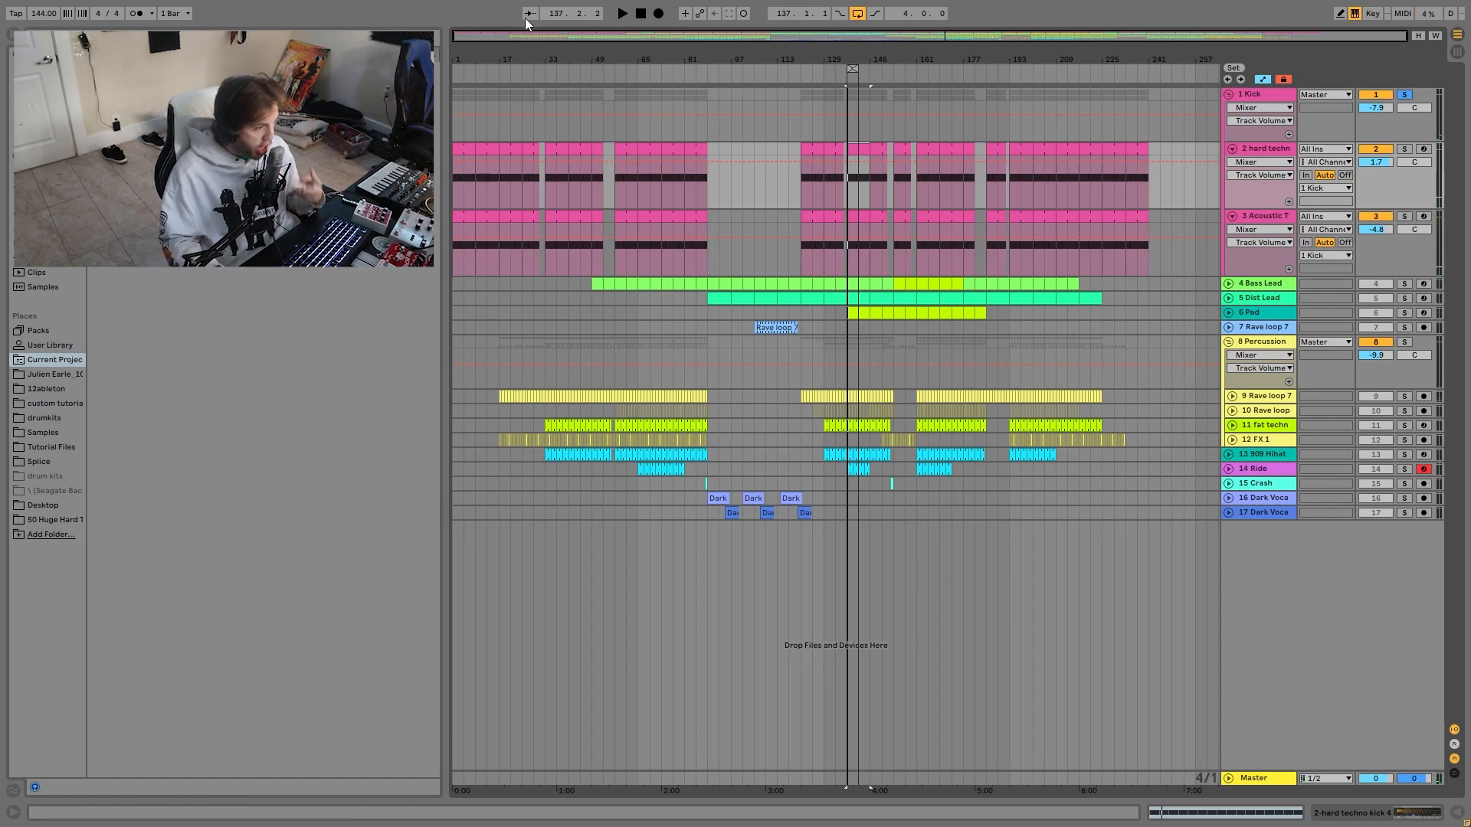
Show the device on the hard techno kick track, solo the track and play it back.
click(1267, 145)
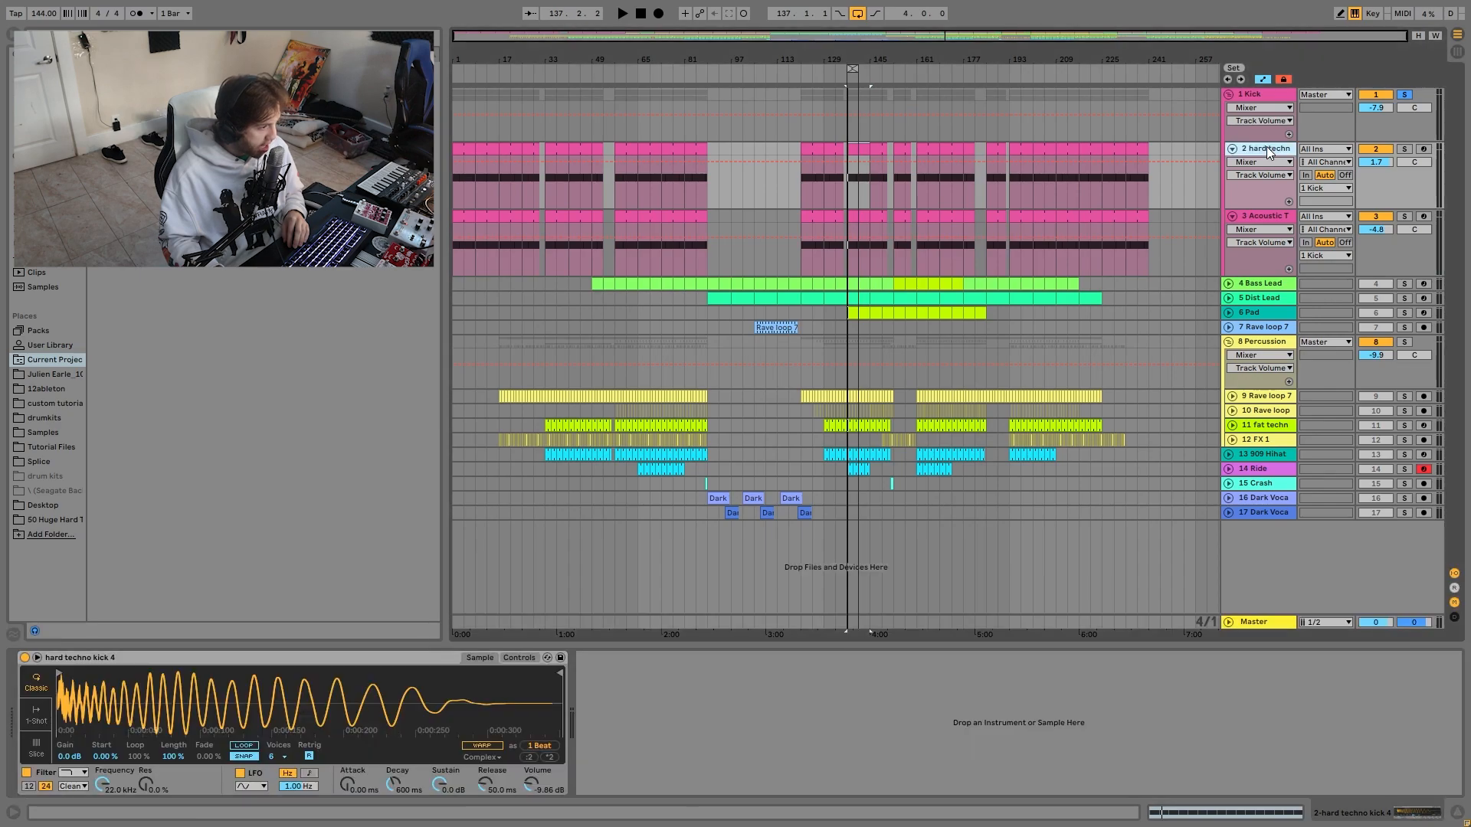
click(1404, 148)
key(space)
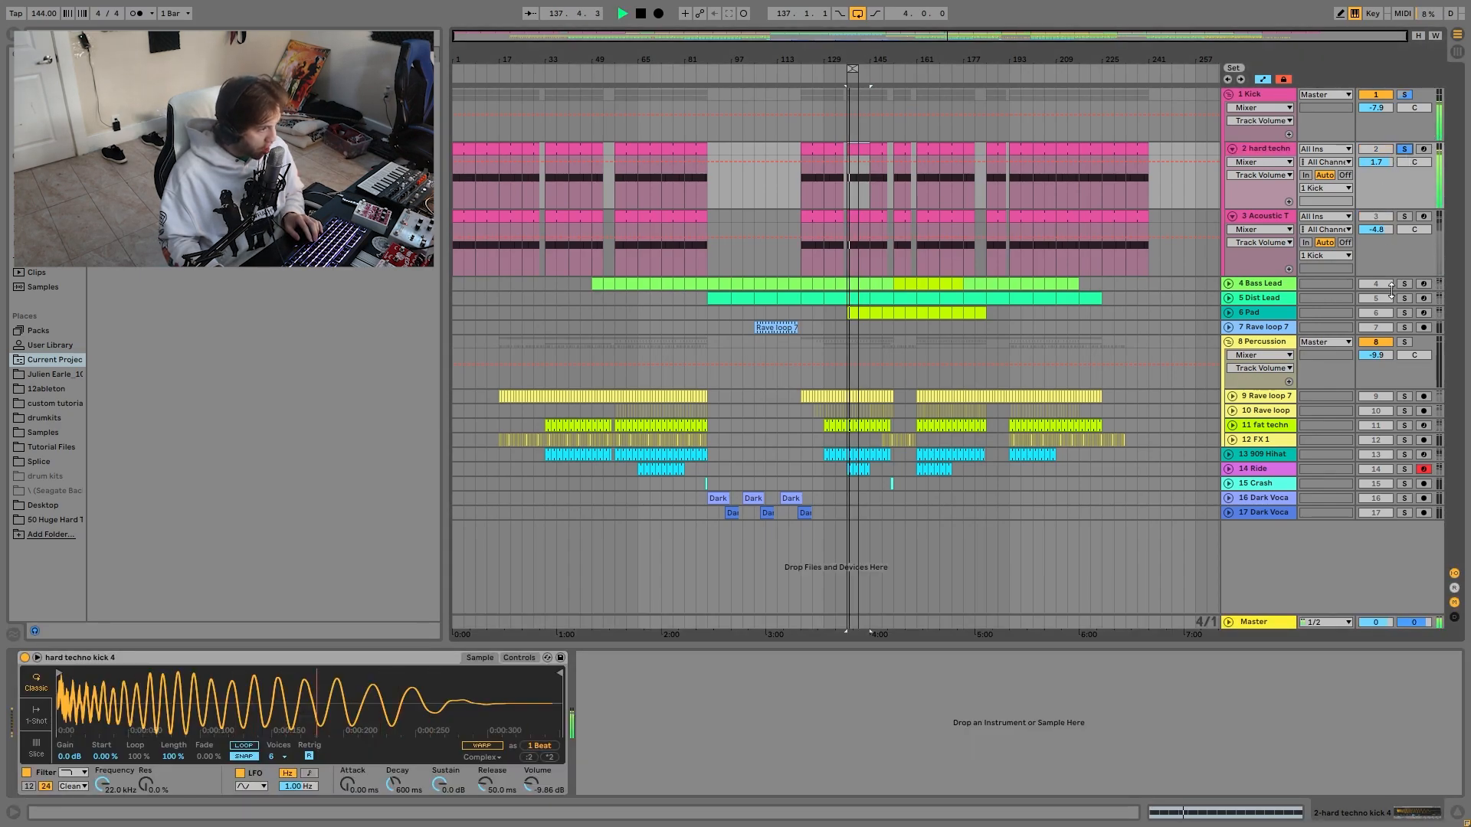
key(space)
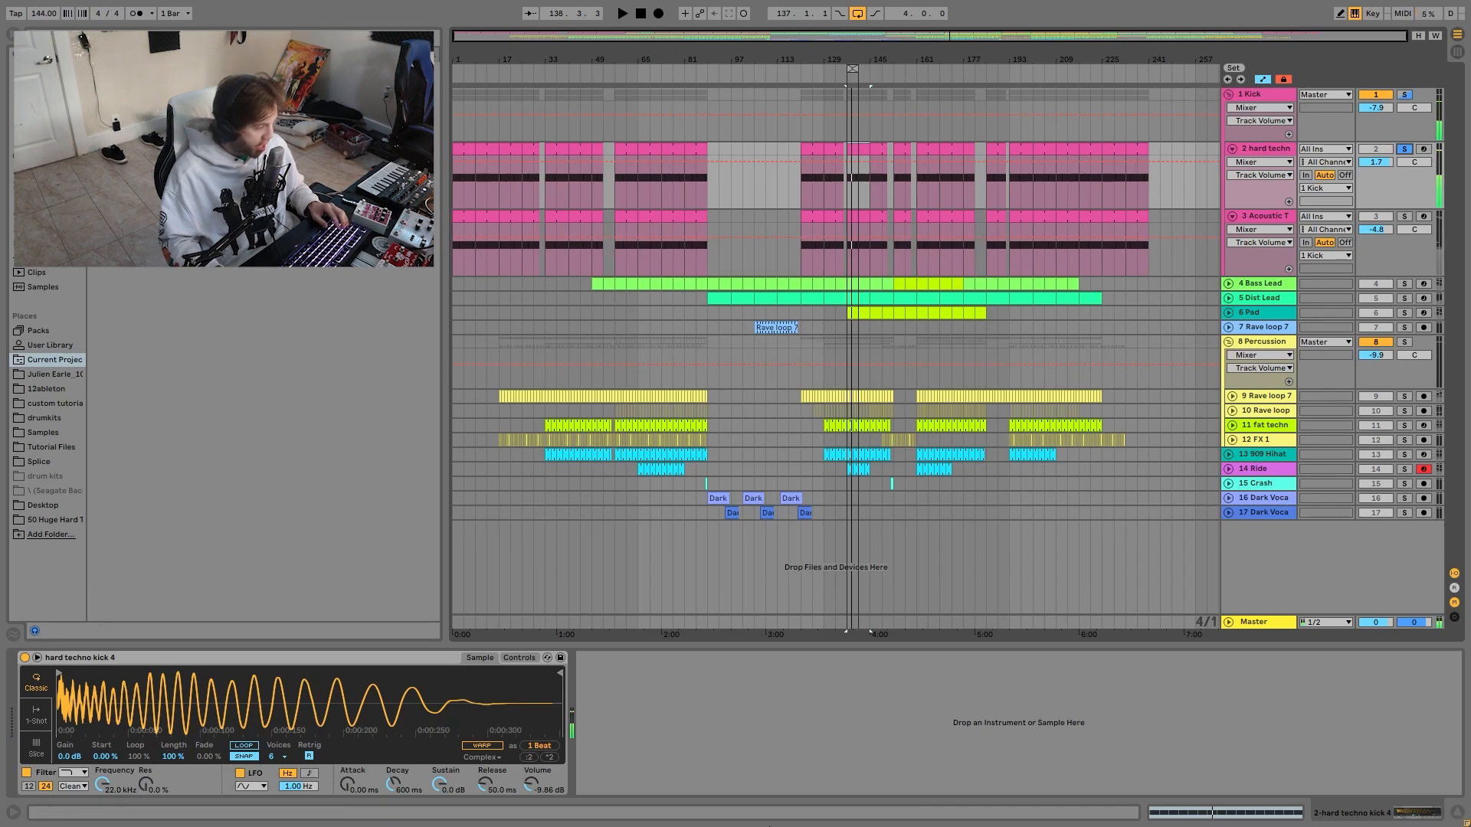
key(space)
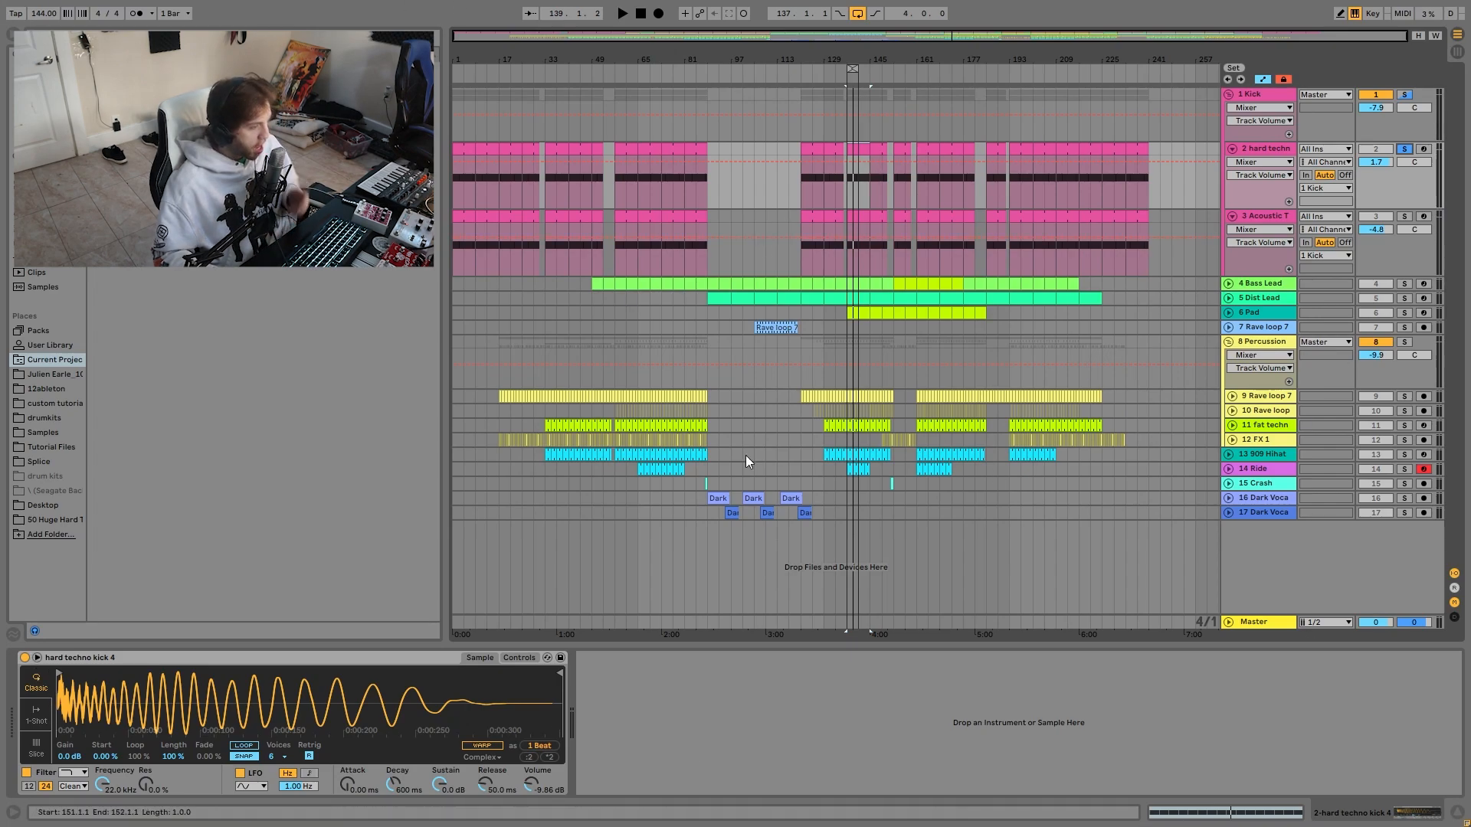
Browse the Tutorial Files folder and preview the hard techno kick samples from number 7 up to number 2.
right_click(132, 715)
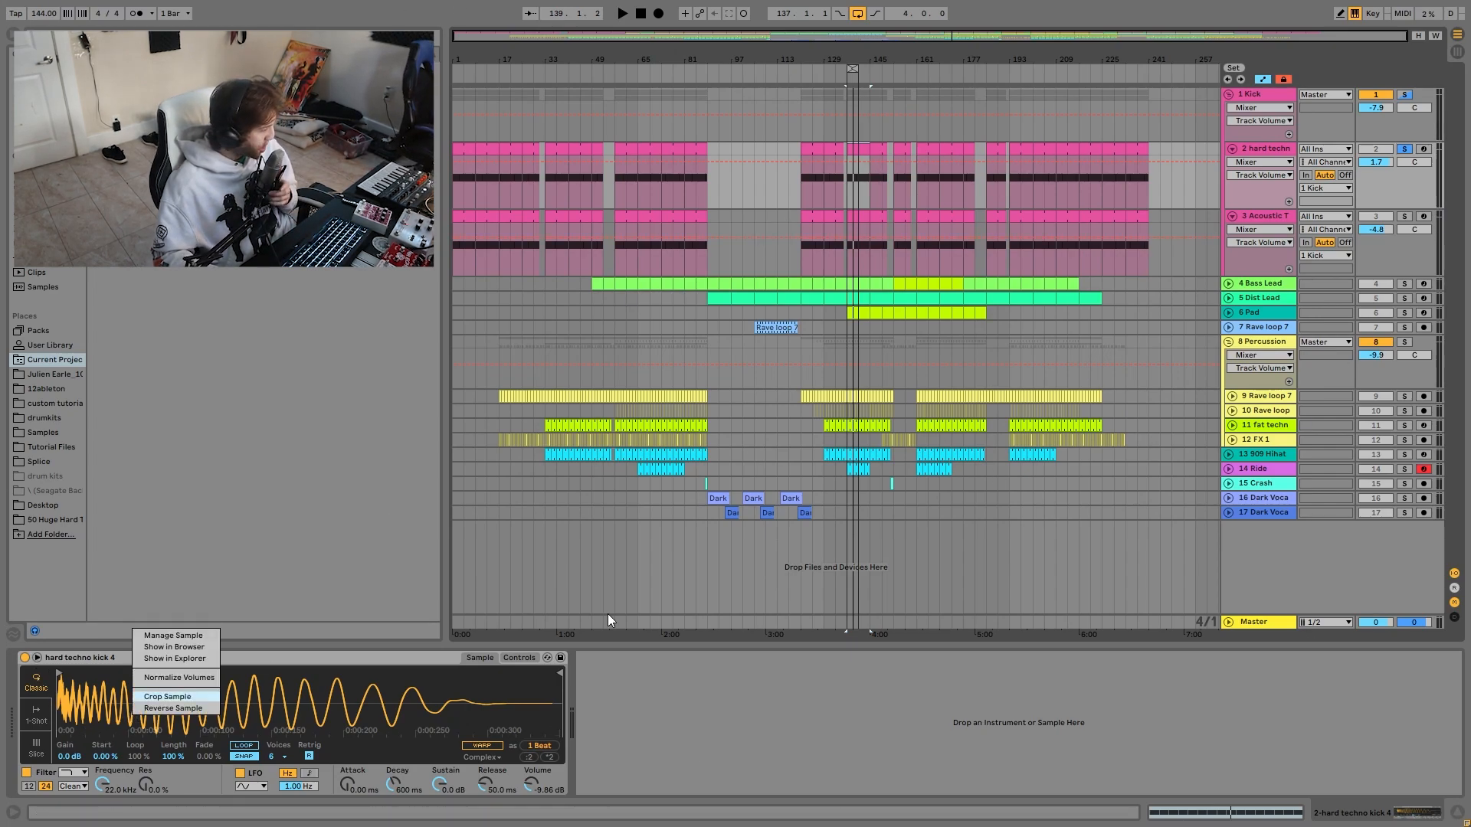
click(43, 442)
click(48, 449)
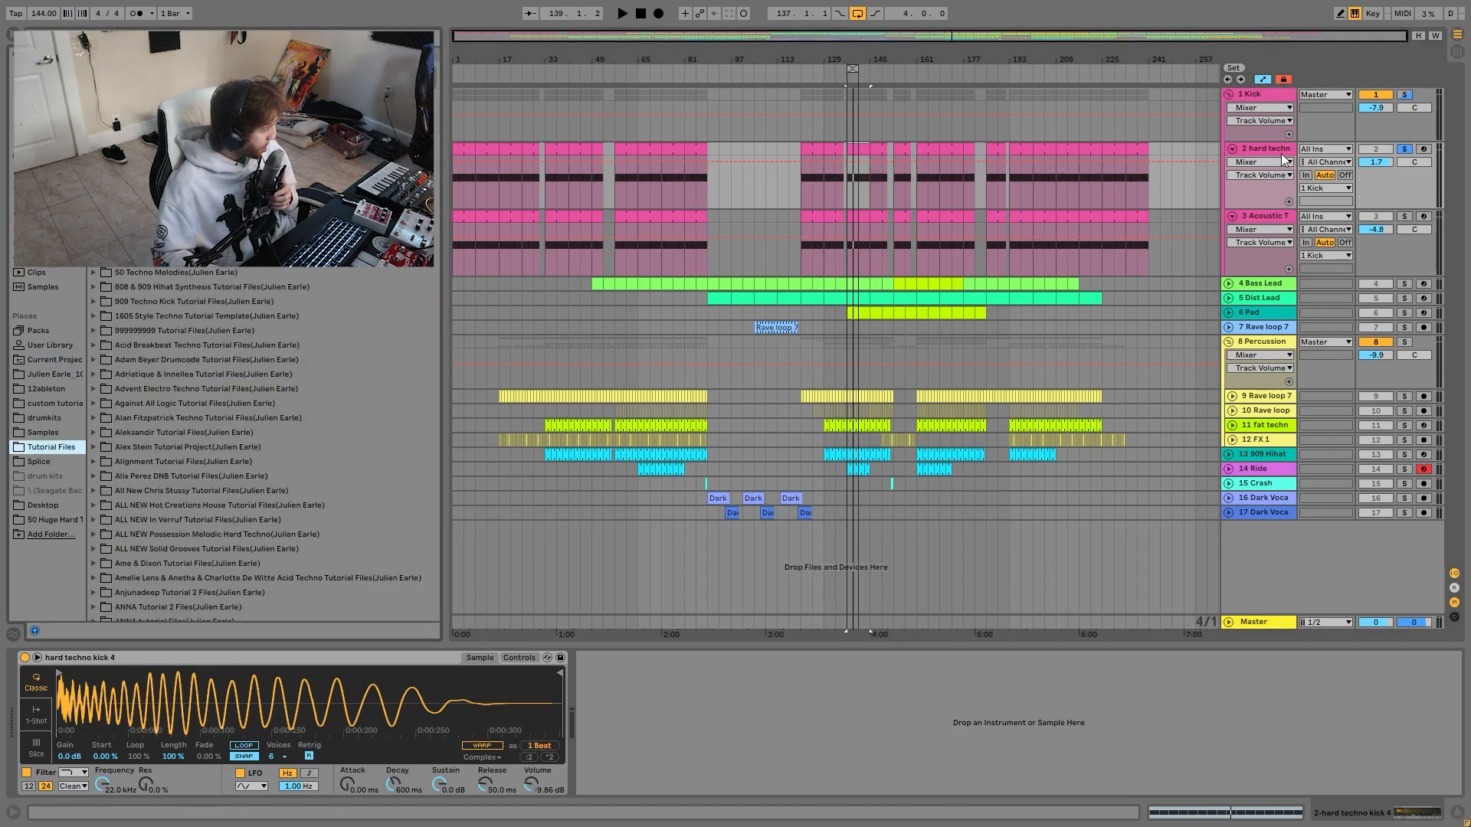
scroll(390, 475, down, 20)
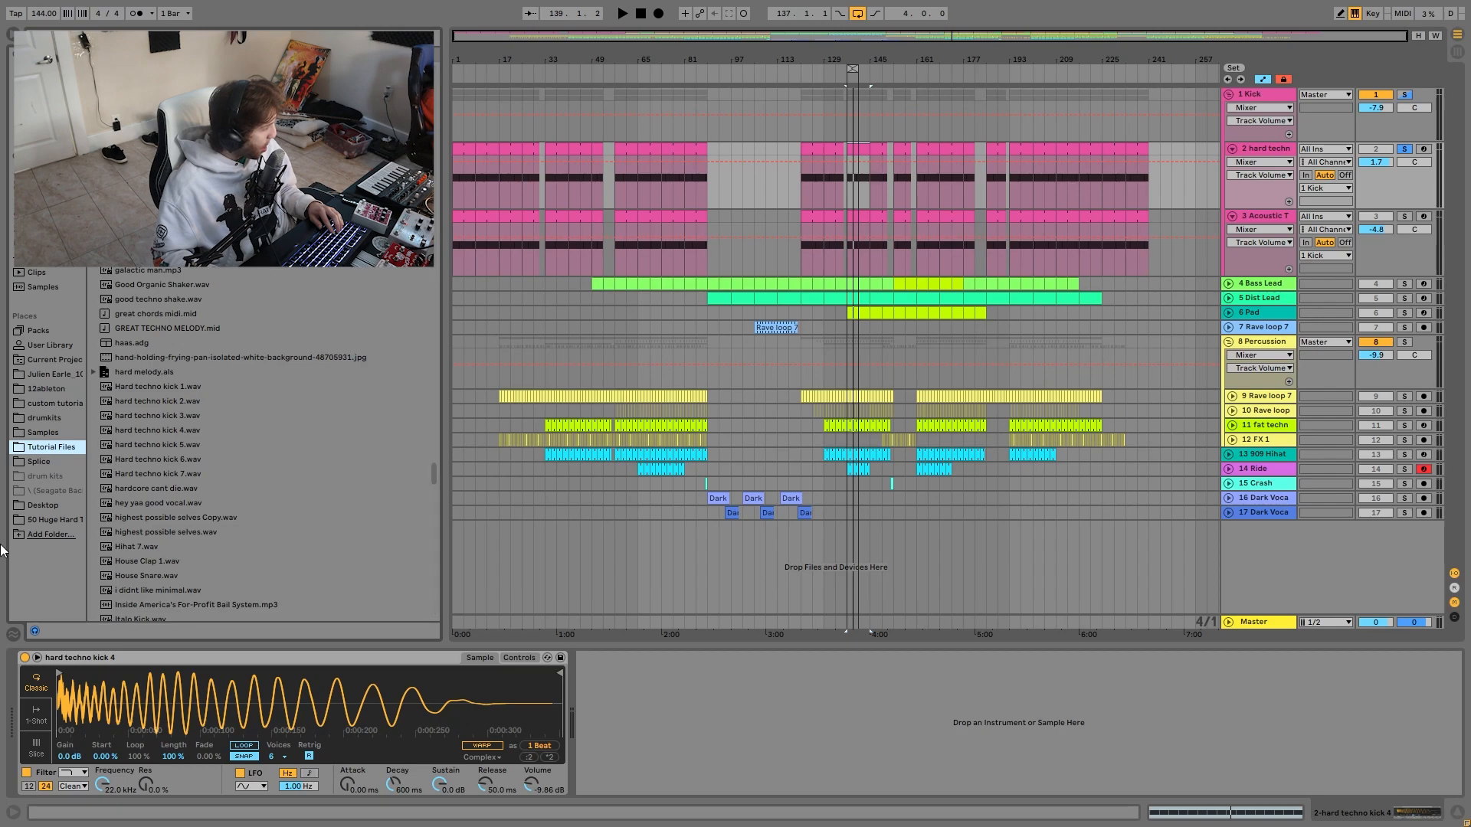
click(125, 471)
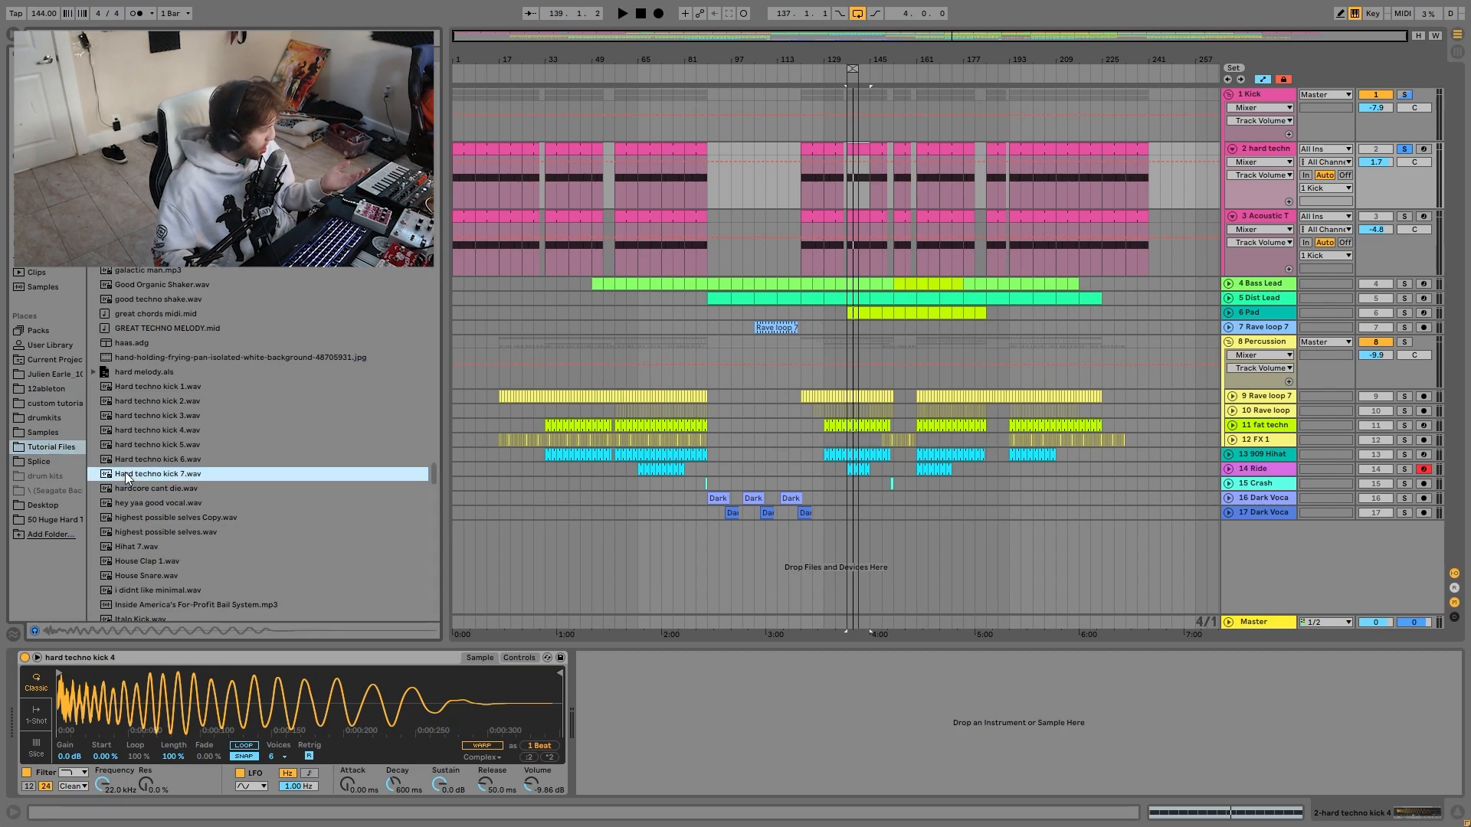
key(Up)
key(Up)
key(Up)
key(Up)
key(Up)
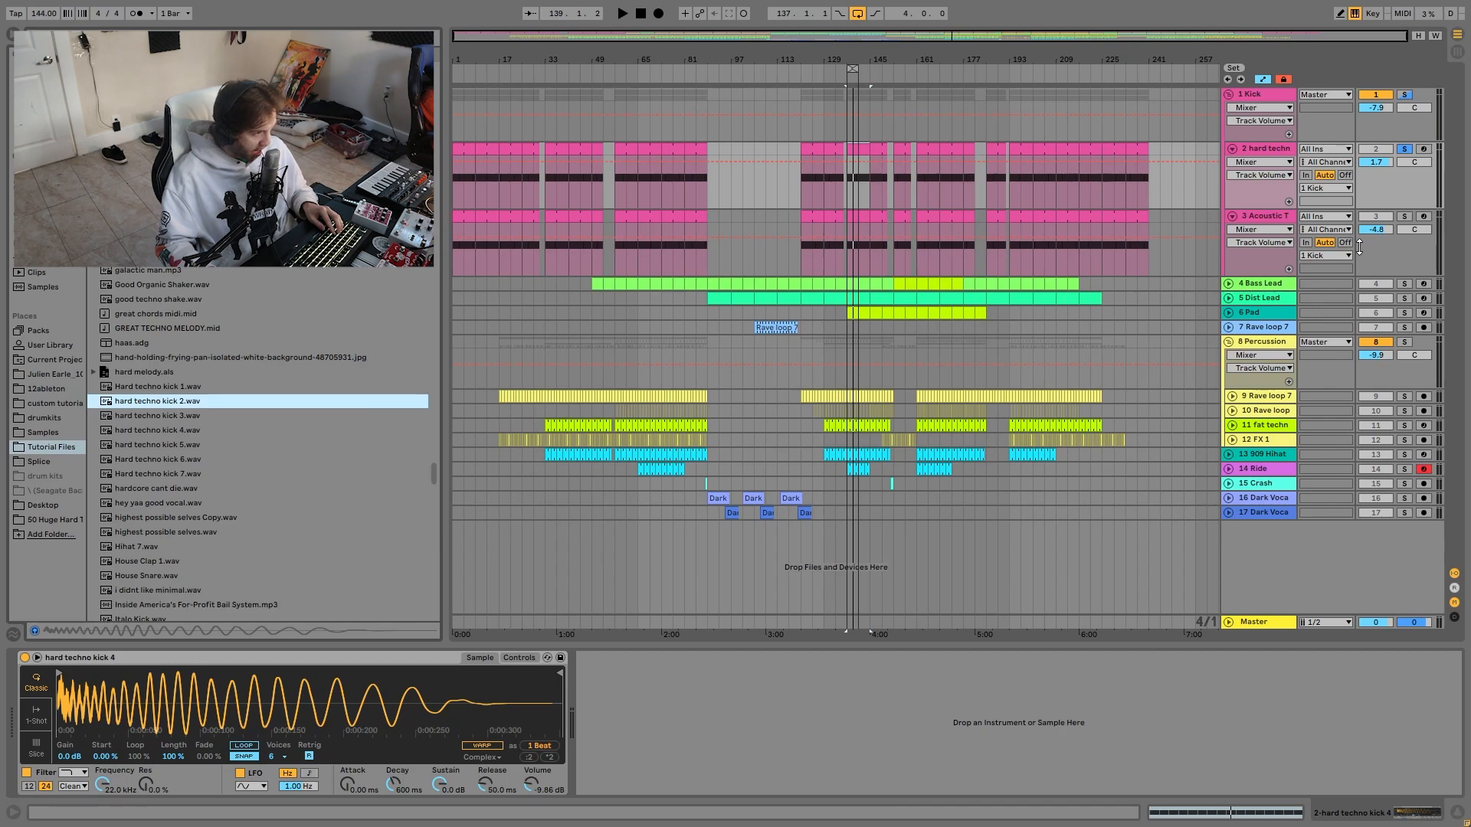
Solo the Acoustic Tom track, show its device chain and play it back from bar 137.
click(1403, 218)
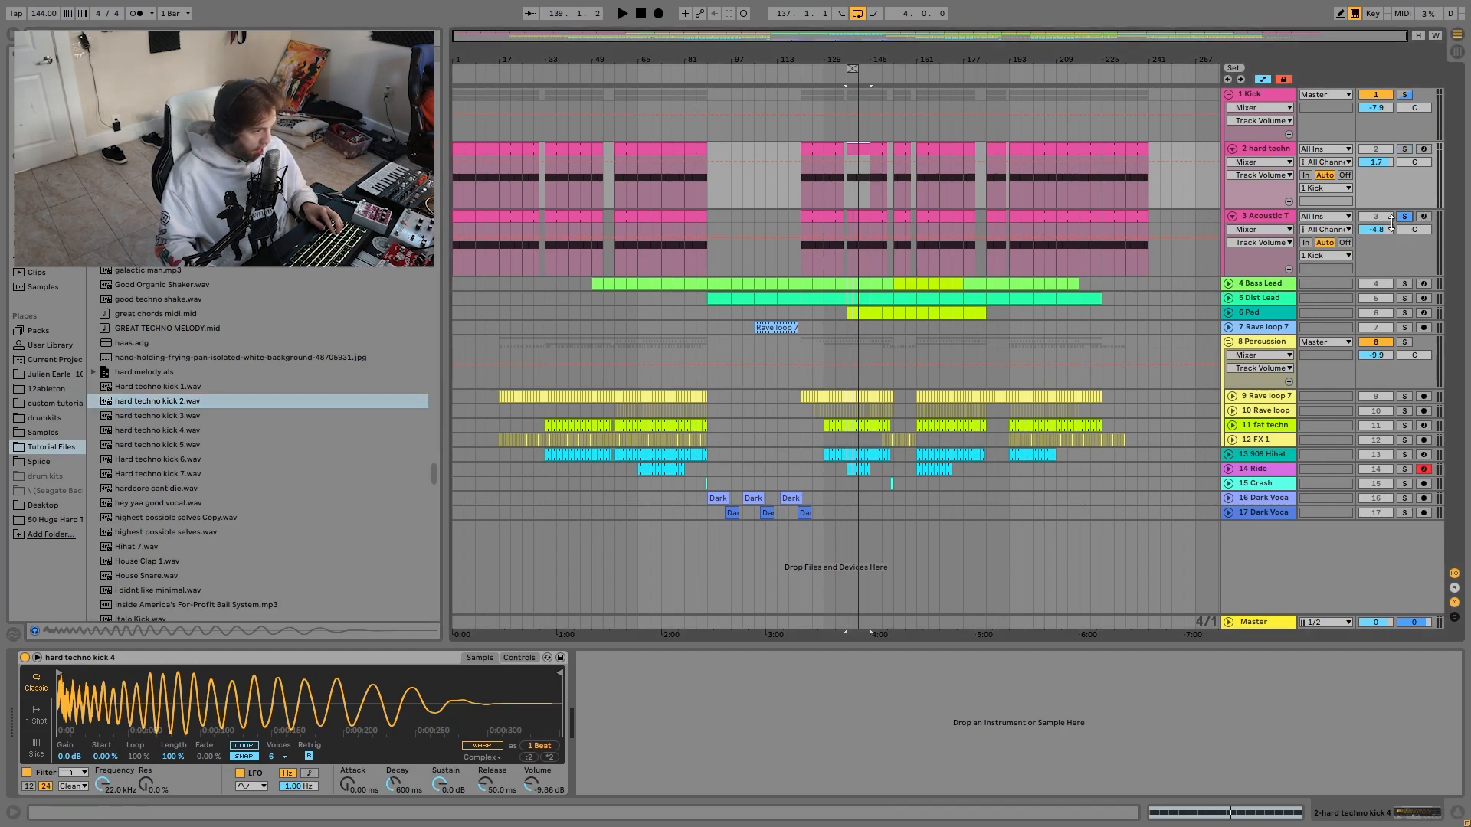
click(1247, 222)
key(space)
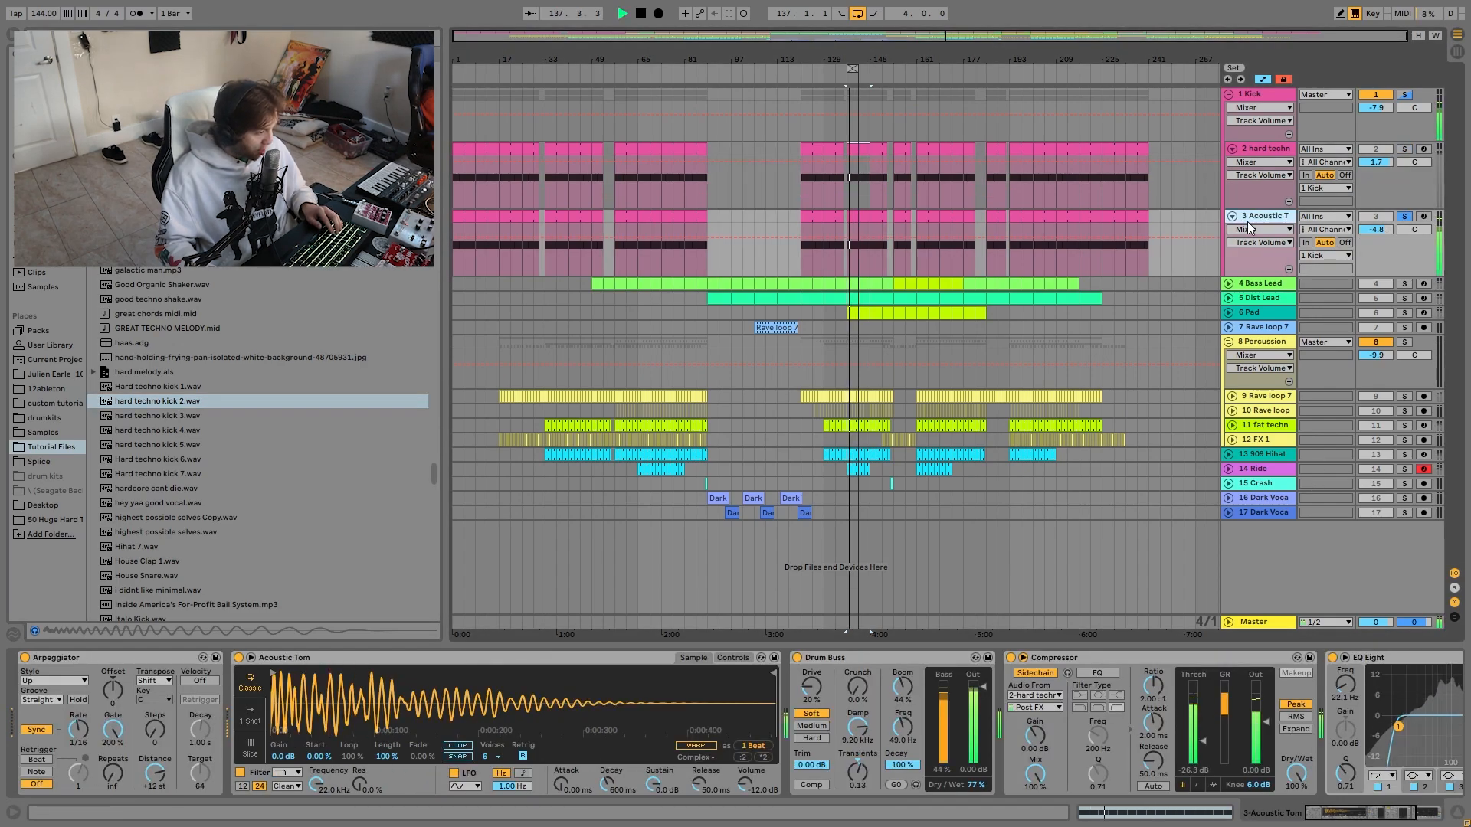
key(space)
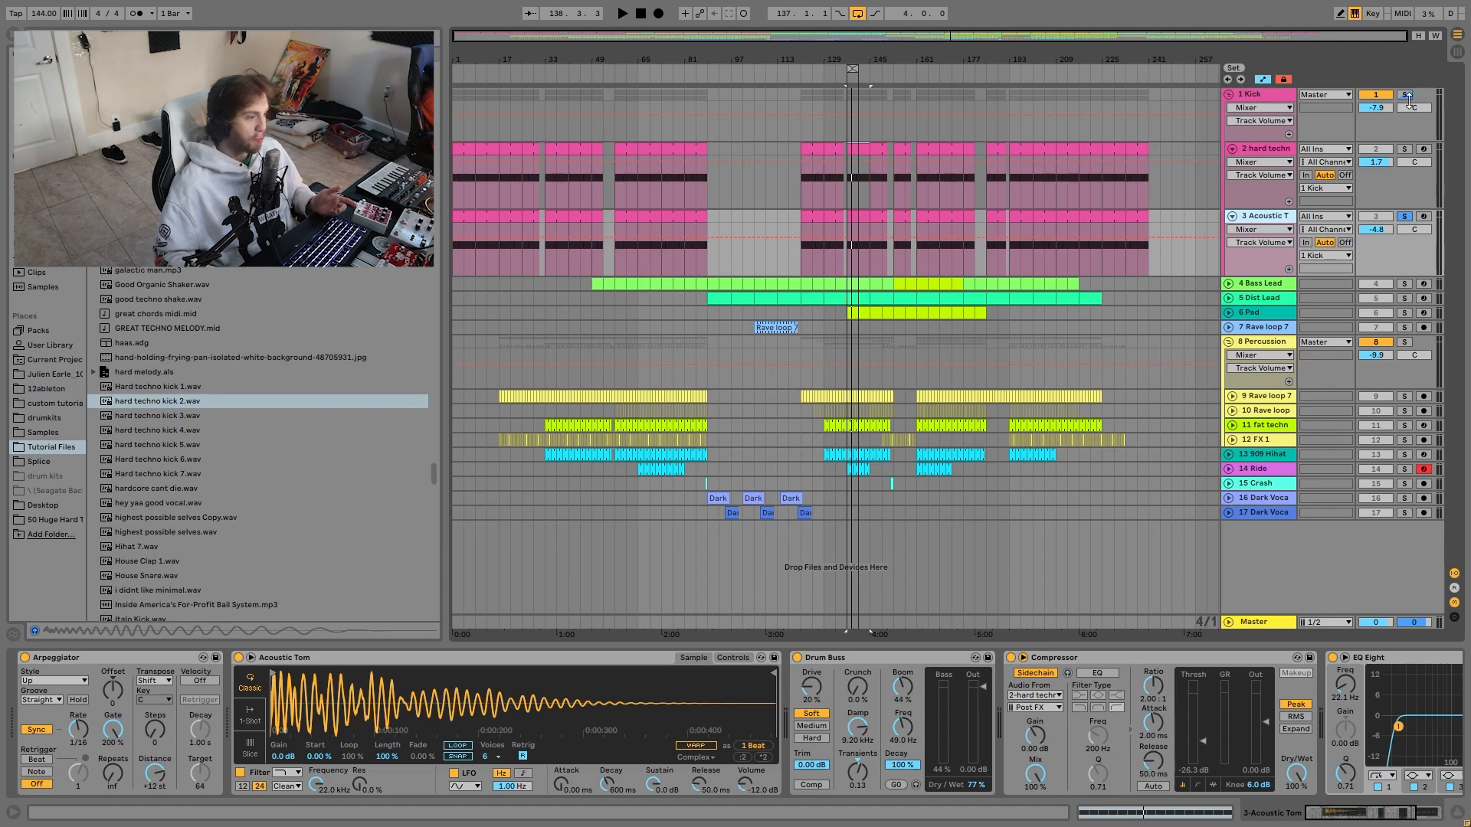
Solo the whole Kick group and play the kick and Acoustic Tom layers together.
click(1404, 95)
key(space)
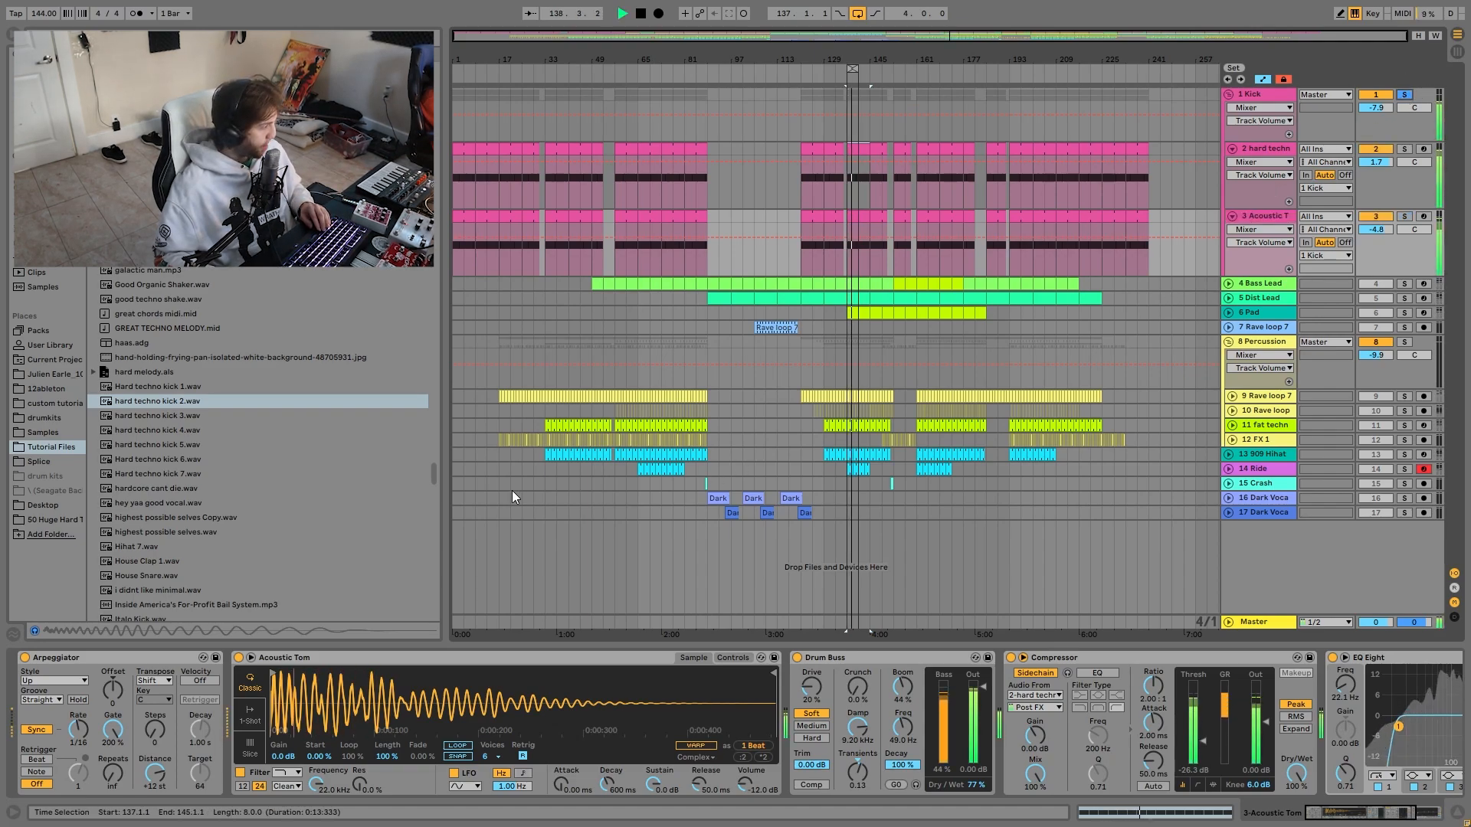
key(space)
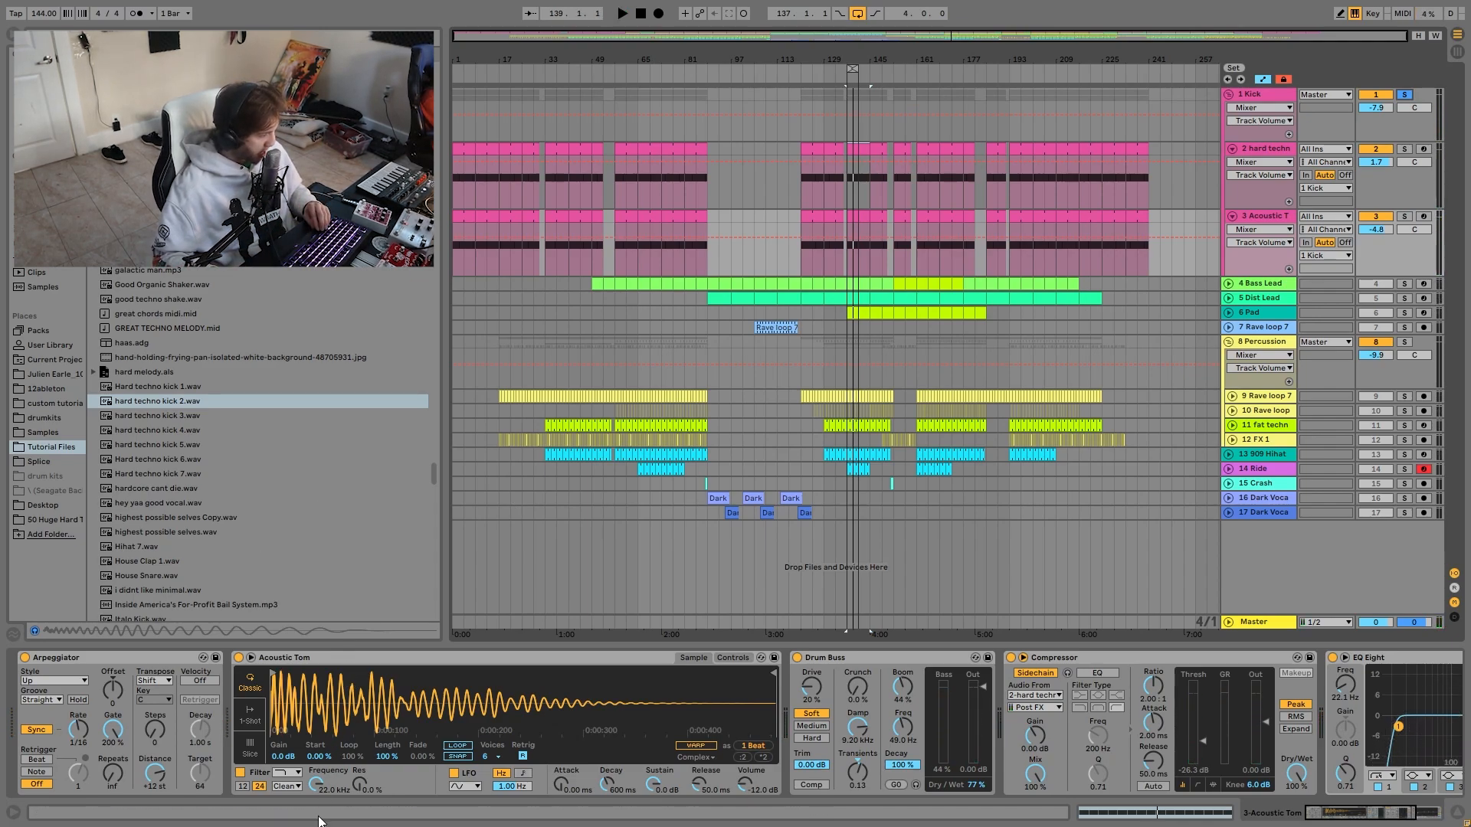
Try lowering the Acoustic Tom sampler's filter frequency to about 208 Hz during playback, and undo the change.
drag(314, 793, 315, 812)
key(space)
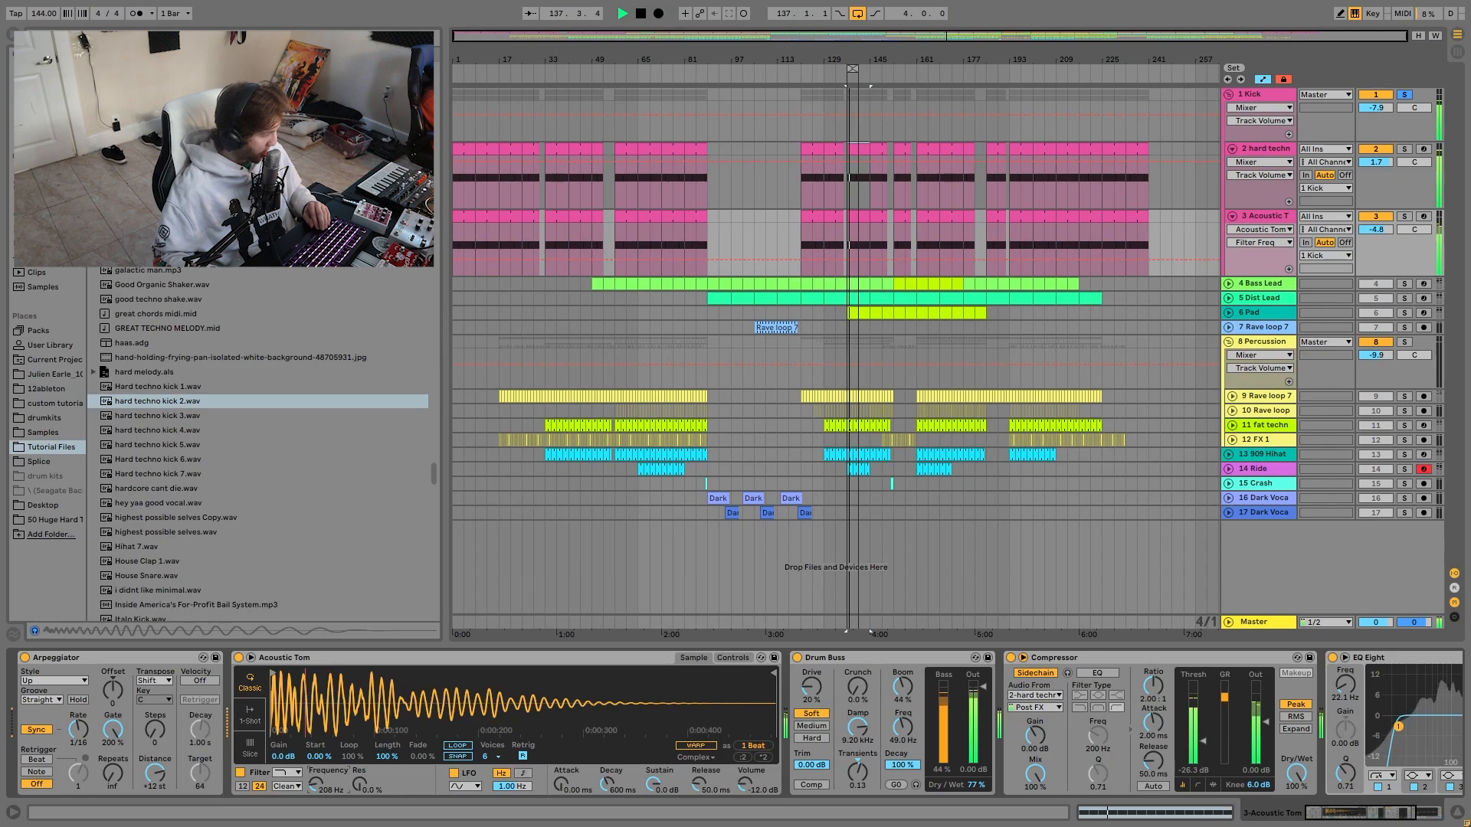
key(ctrl+z)
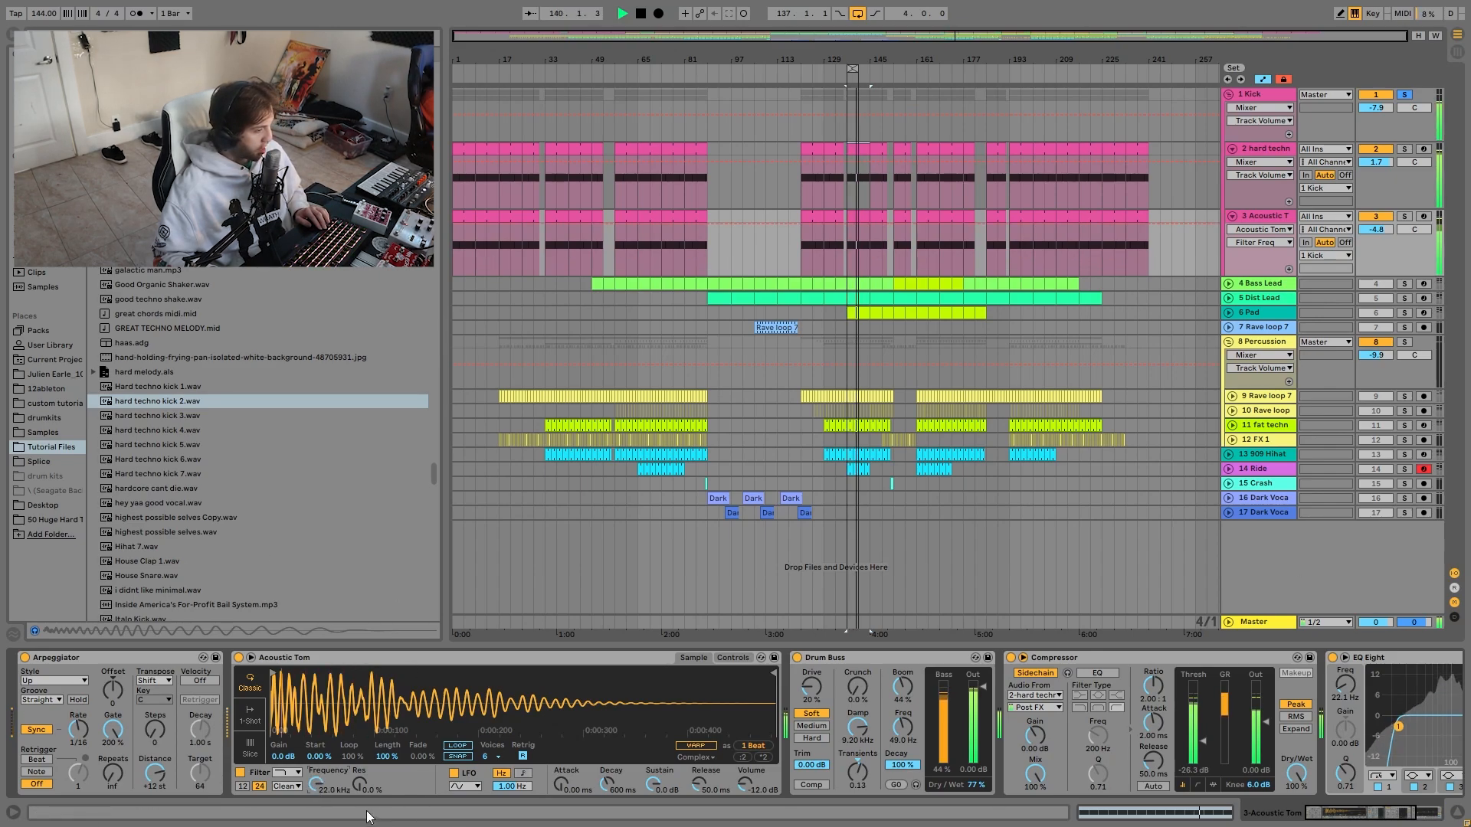
key(space)
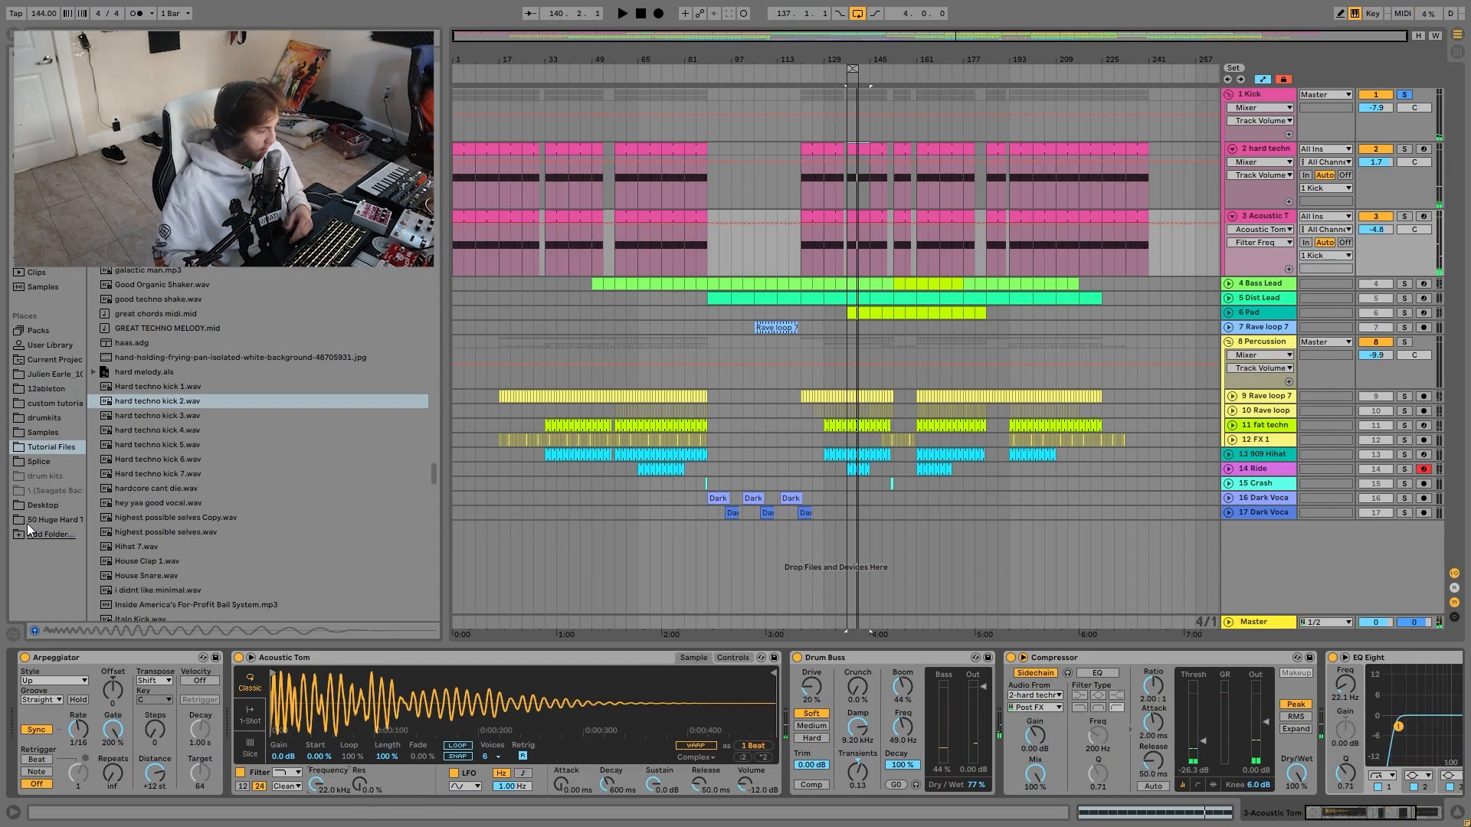
Add a Utility audio effect to the end of the Acoustic Tom device chain and switch it to Mono.
key(space)
click(43, 214)
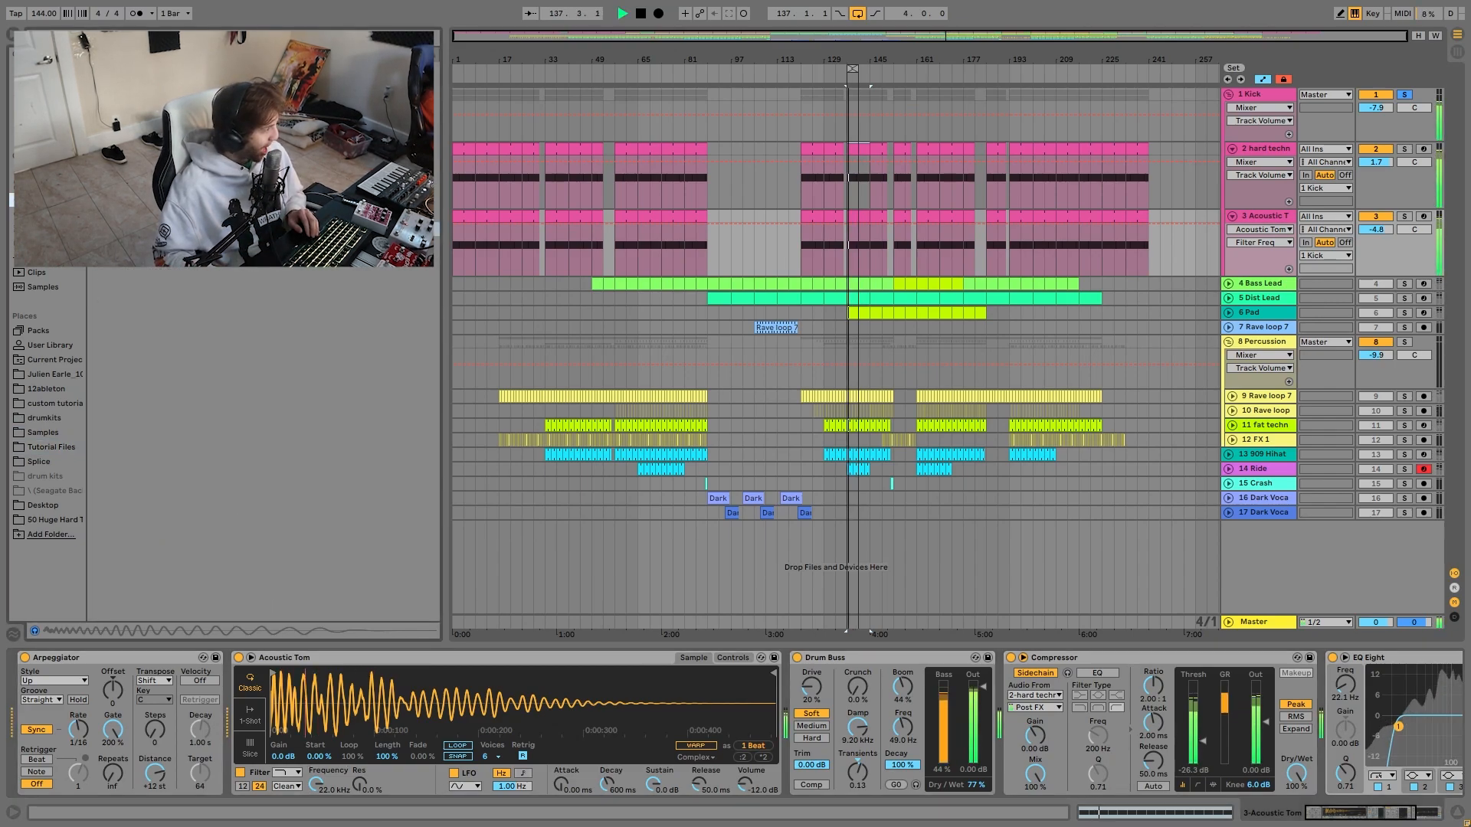
key(space)
scroll(162, 441, down, 2)
double_click(126, 588)
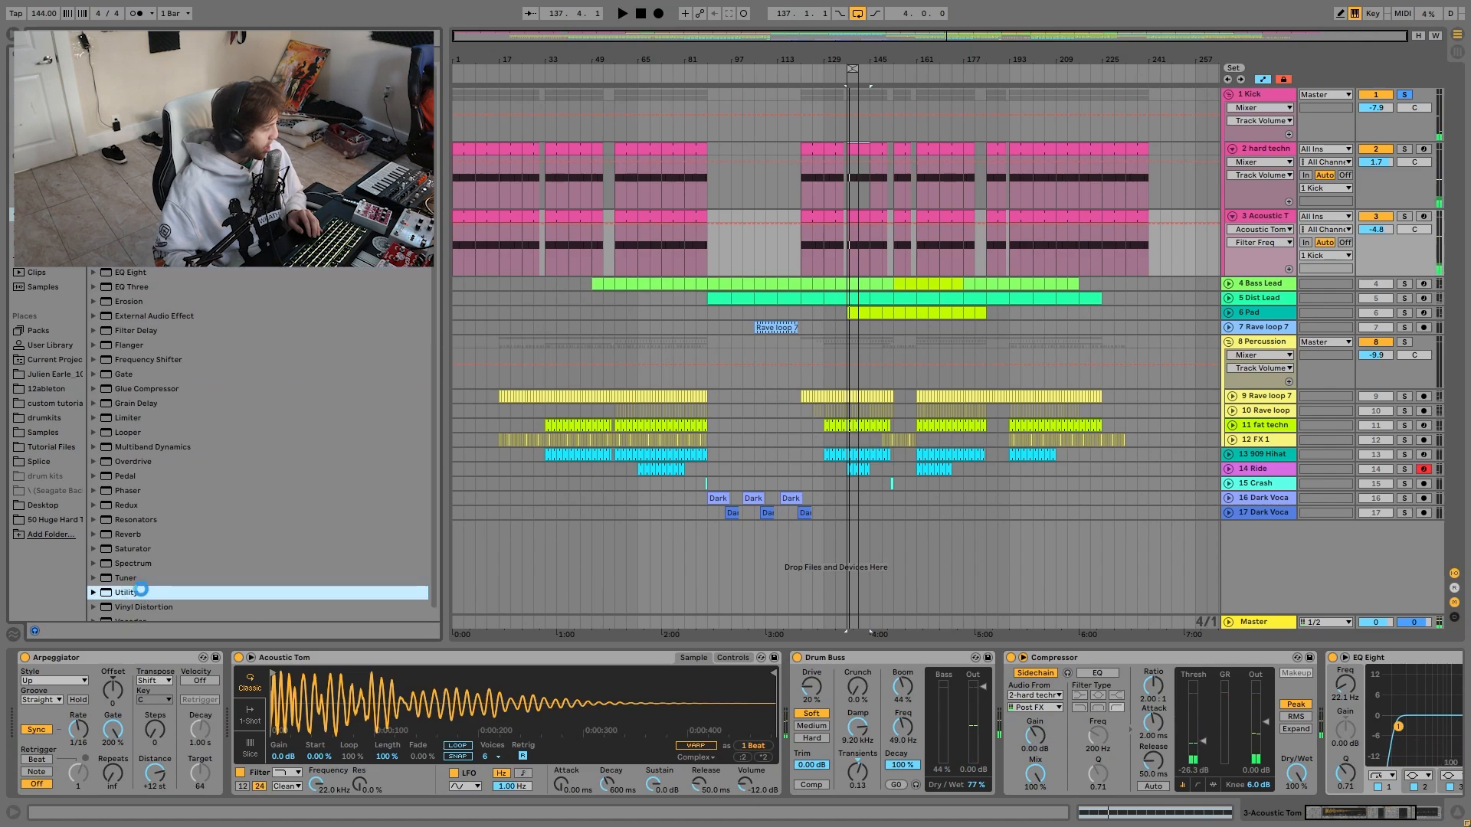
click(1376, 754)
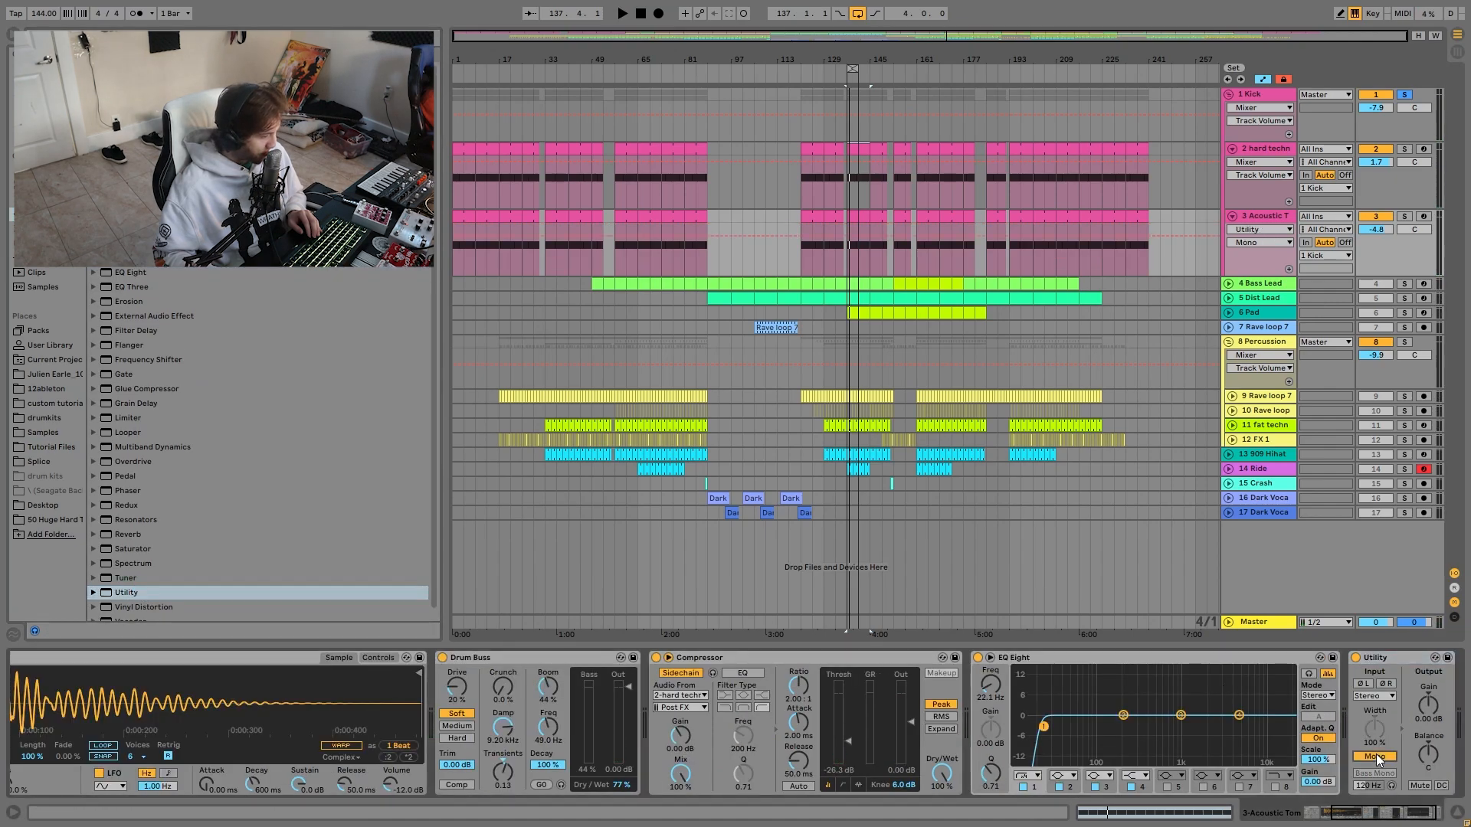
Play the soloed Kick group while examining the Acoustic Tom chain from Arpeggiator and sampler through Drum Buss, Compressor and EQ Eight to Utility.
key(space)
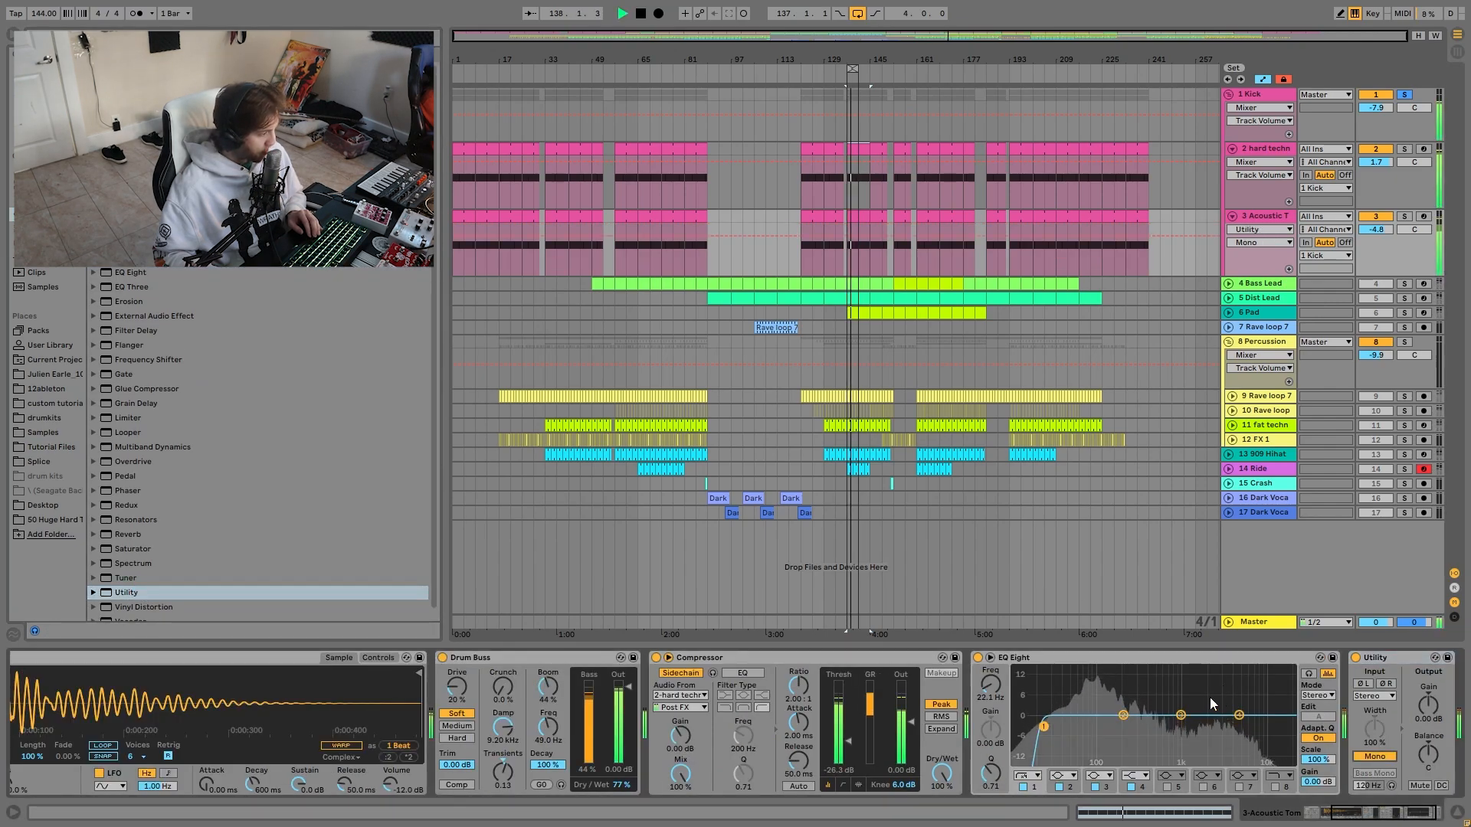
scroll(1076, 682, left, 6)
scroll(1075, 682, left, 1)
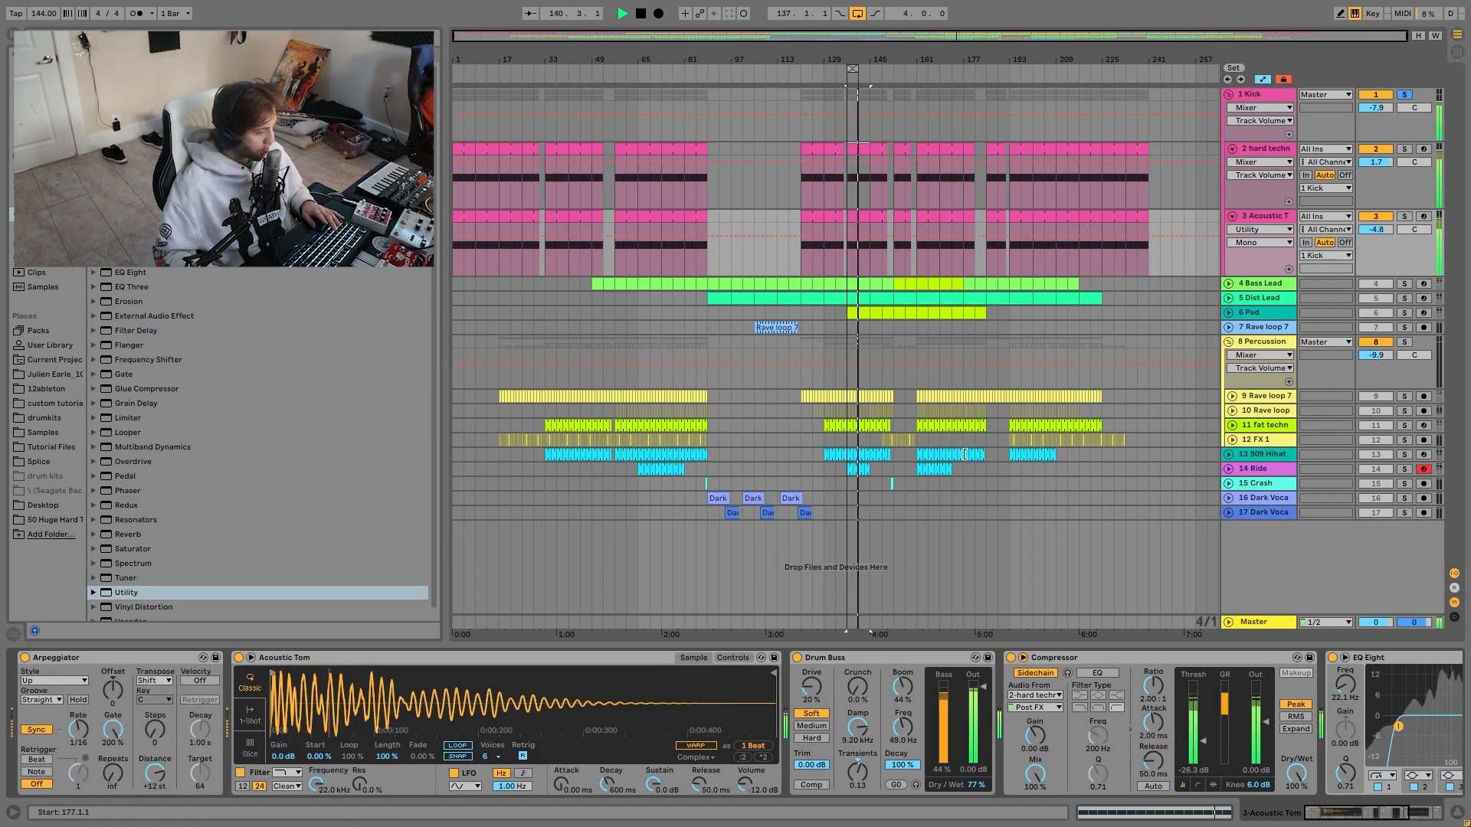
key(space)
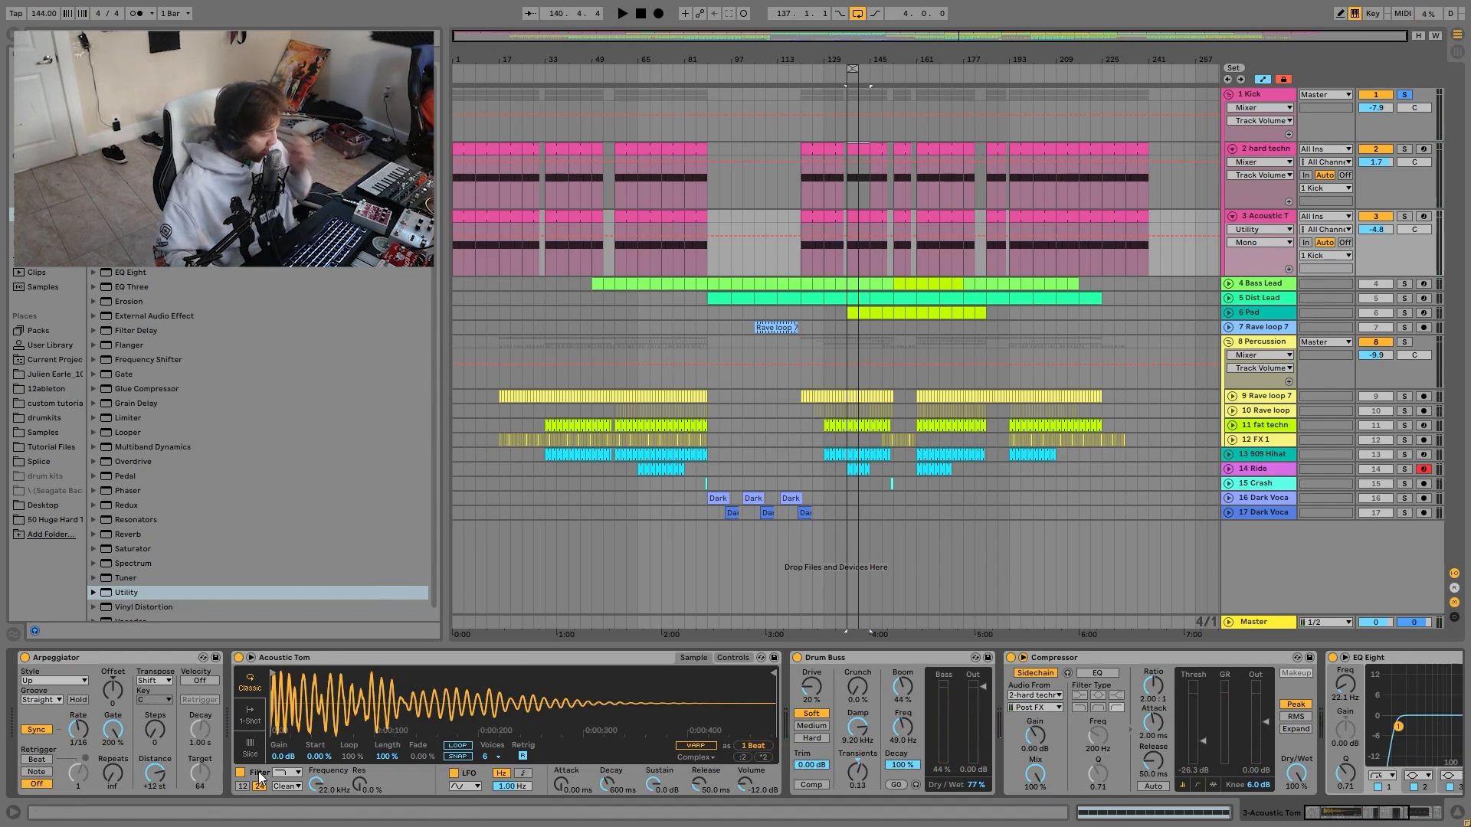
scroll(931, 766, right, 5)
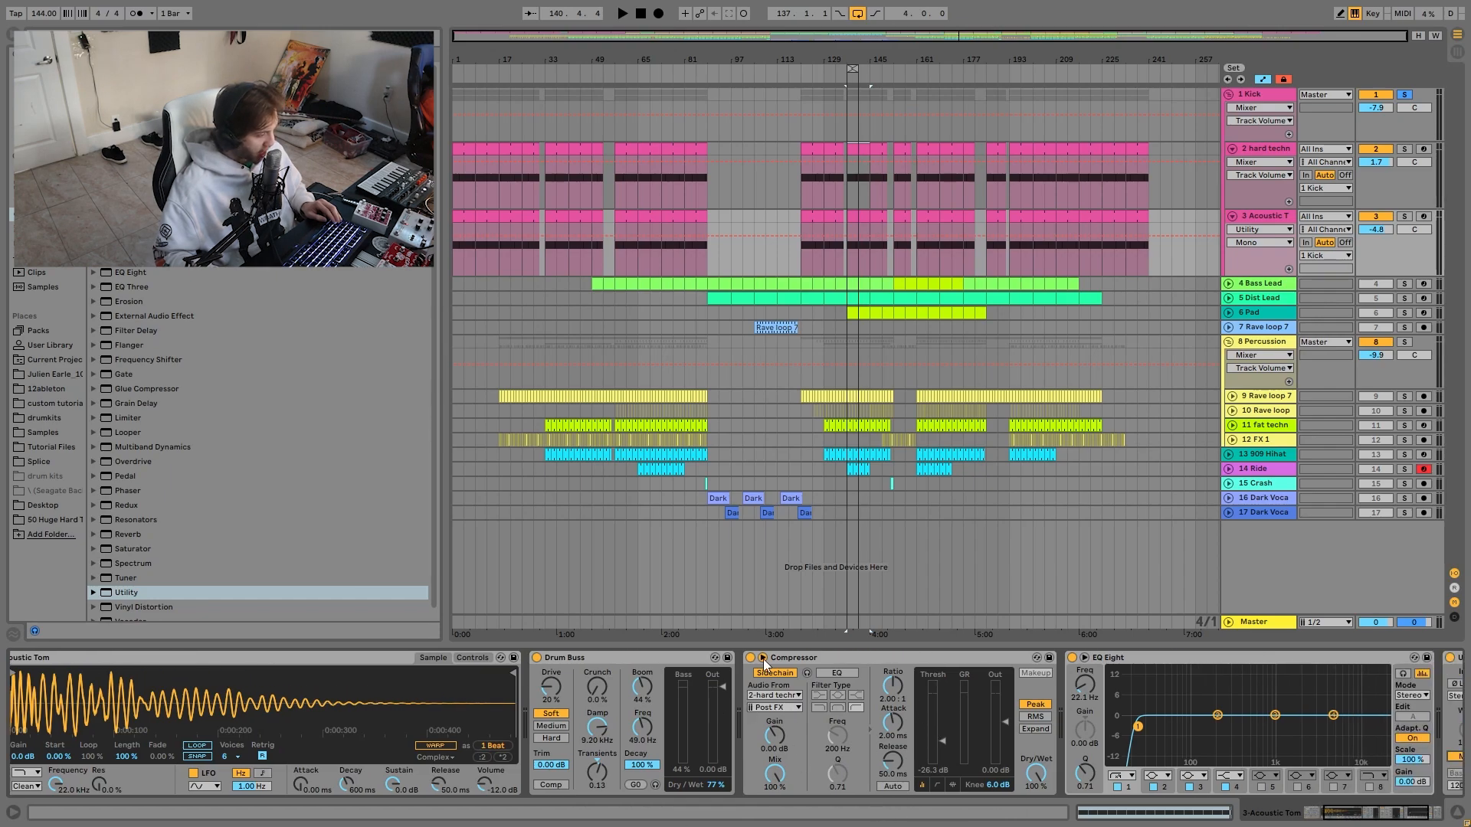
scroll(914, 710, right, 3)
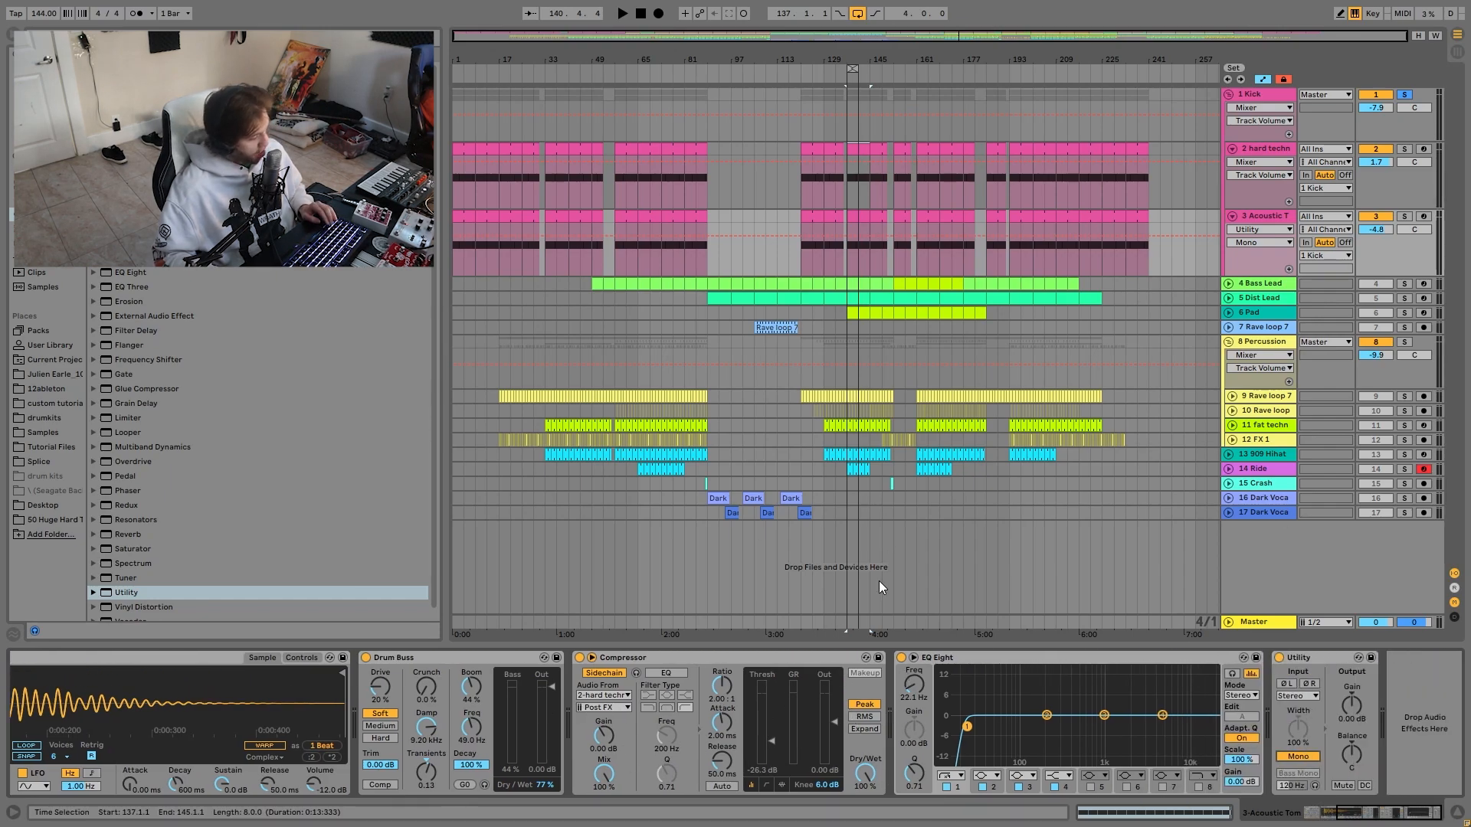
key(space)
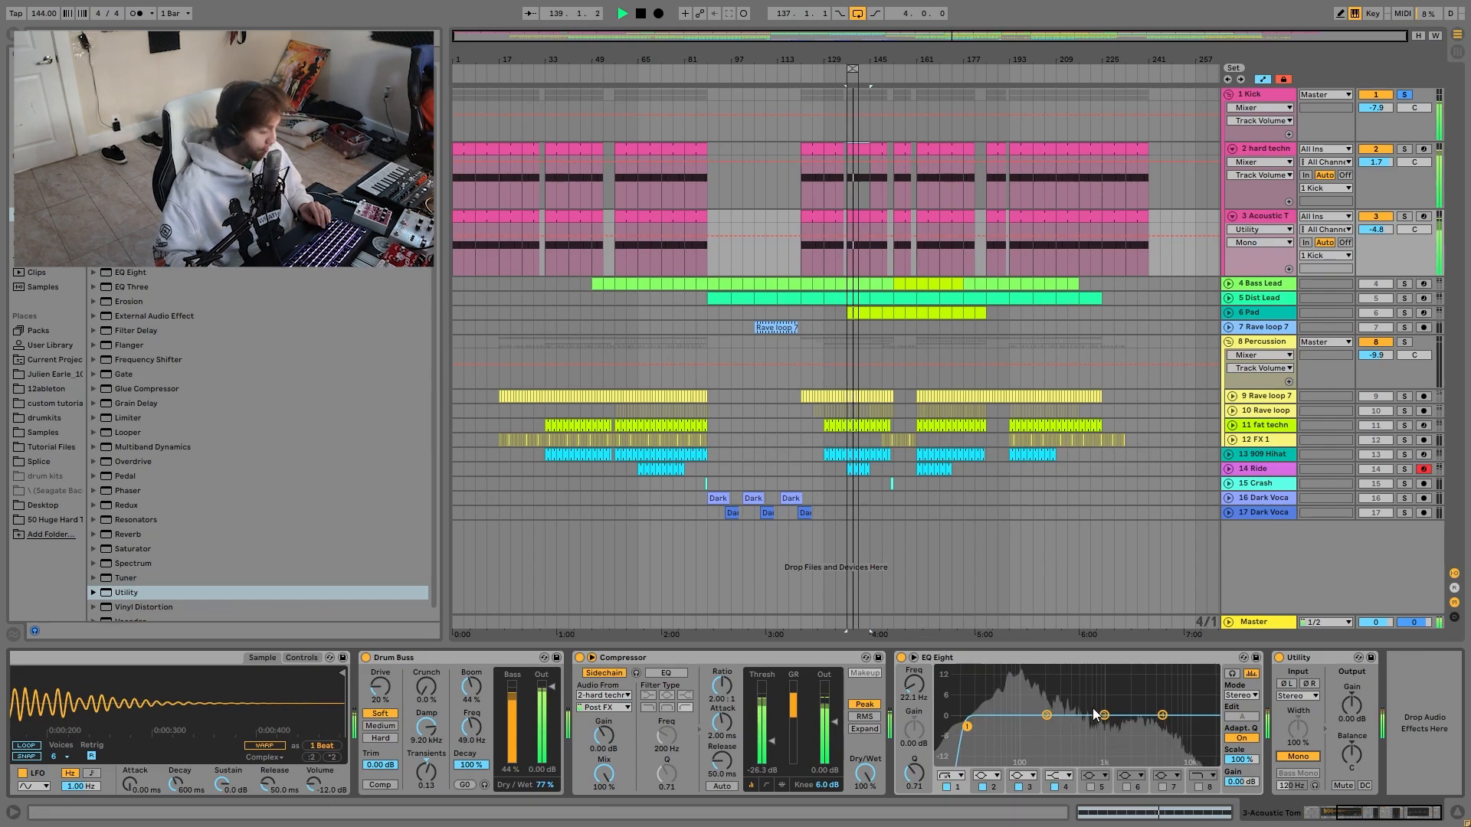
key(space)
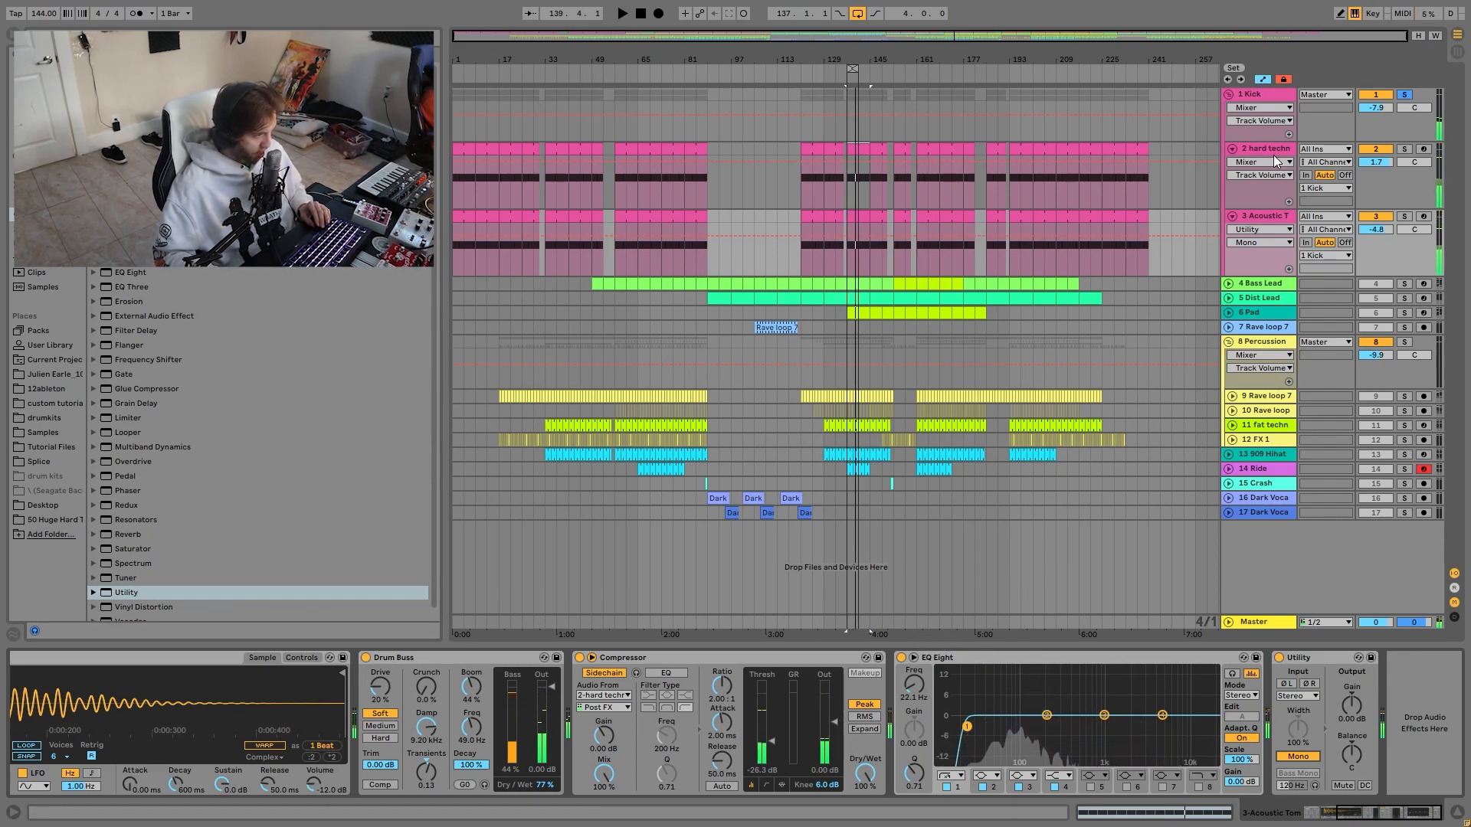
Show the Kick group's Auto Filter on/off automation, play from about bar 237 and turn off the group's solo.
click(1230, 95)
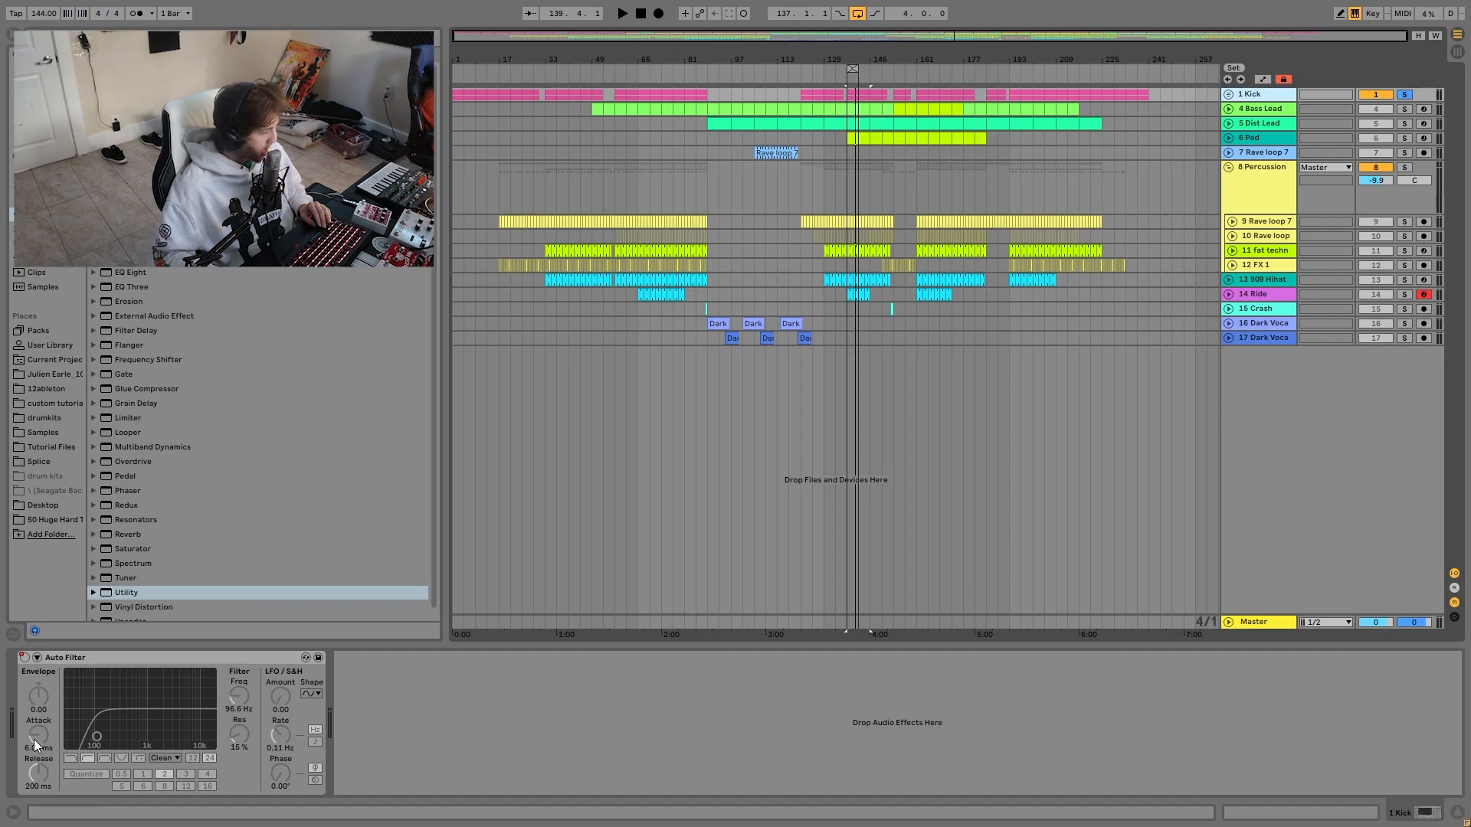
right_click(29, 664)
click(42, 667)
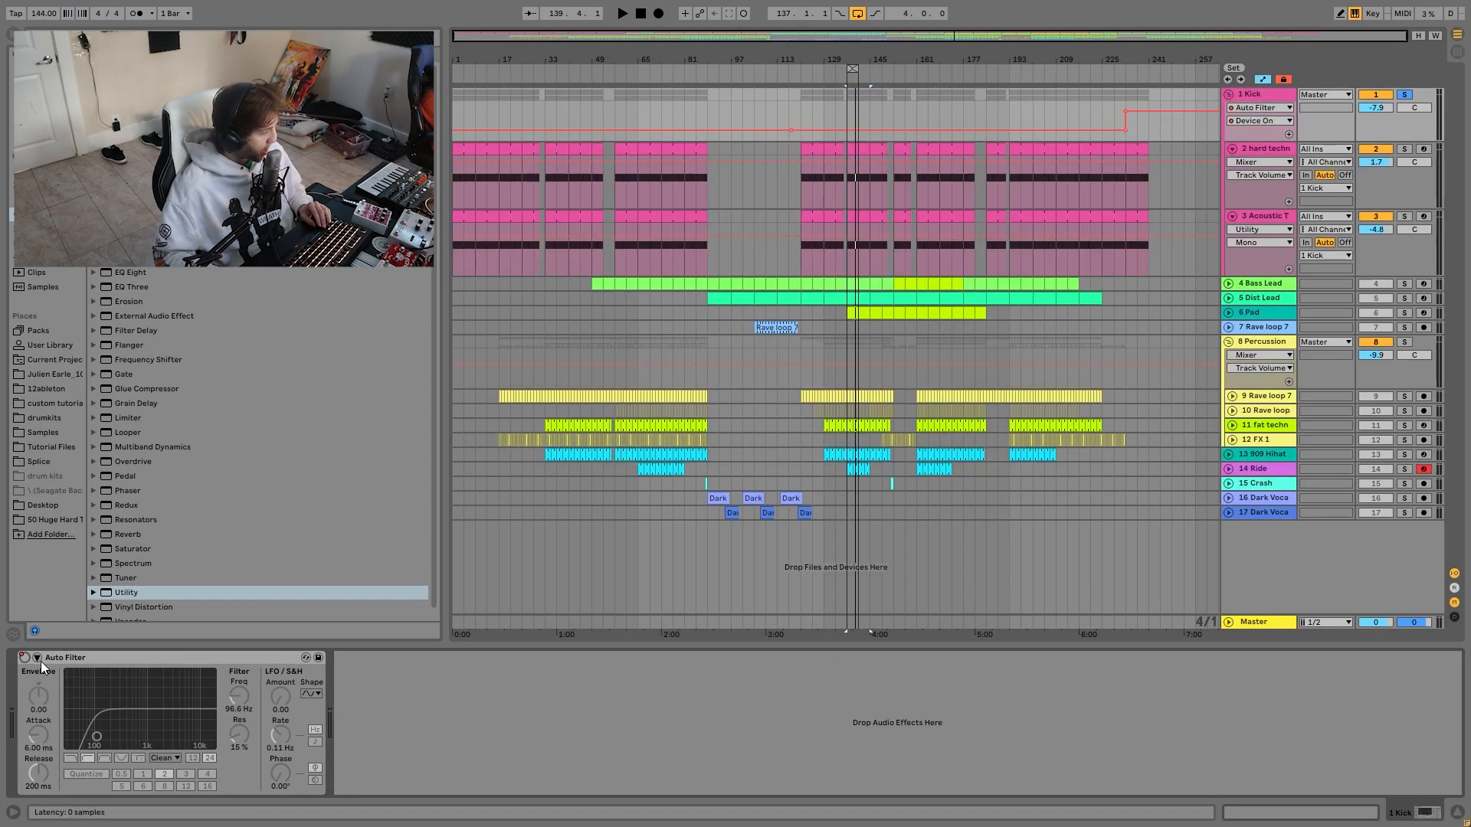
click(1134, 127)
key(space)
click(1405, 95)
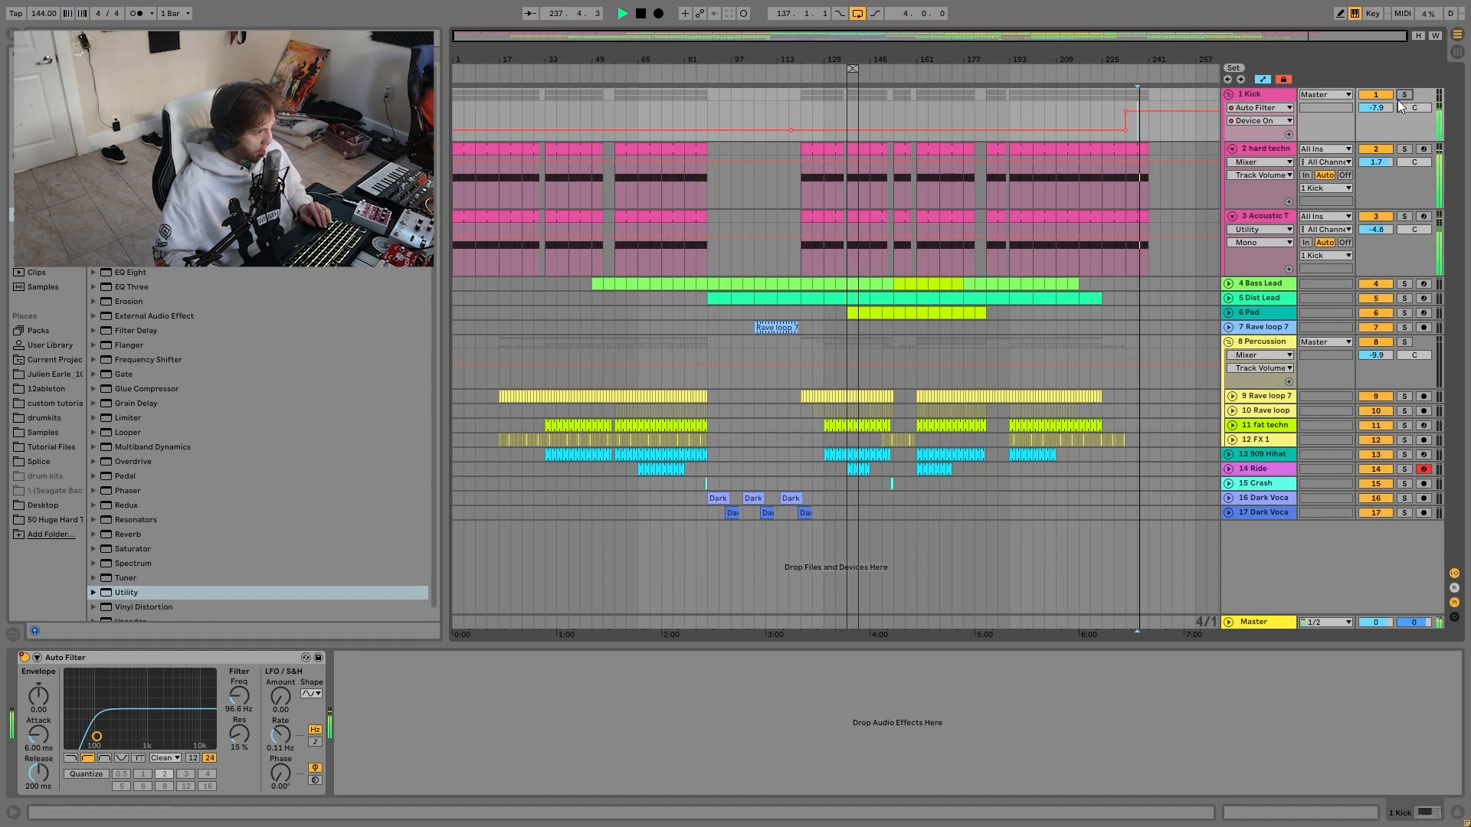
Play the full mix from bar 137, solo the Bass Lead track, and unfold it to show its lane and device chain.
click(850, 104)
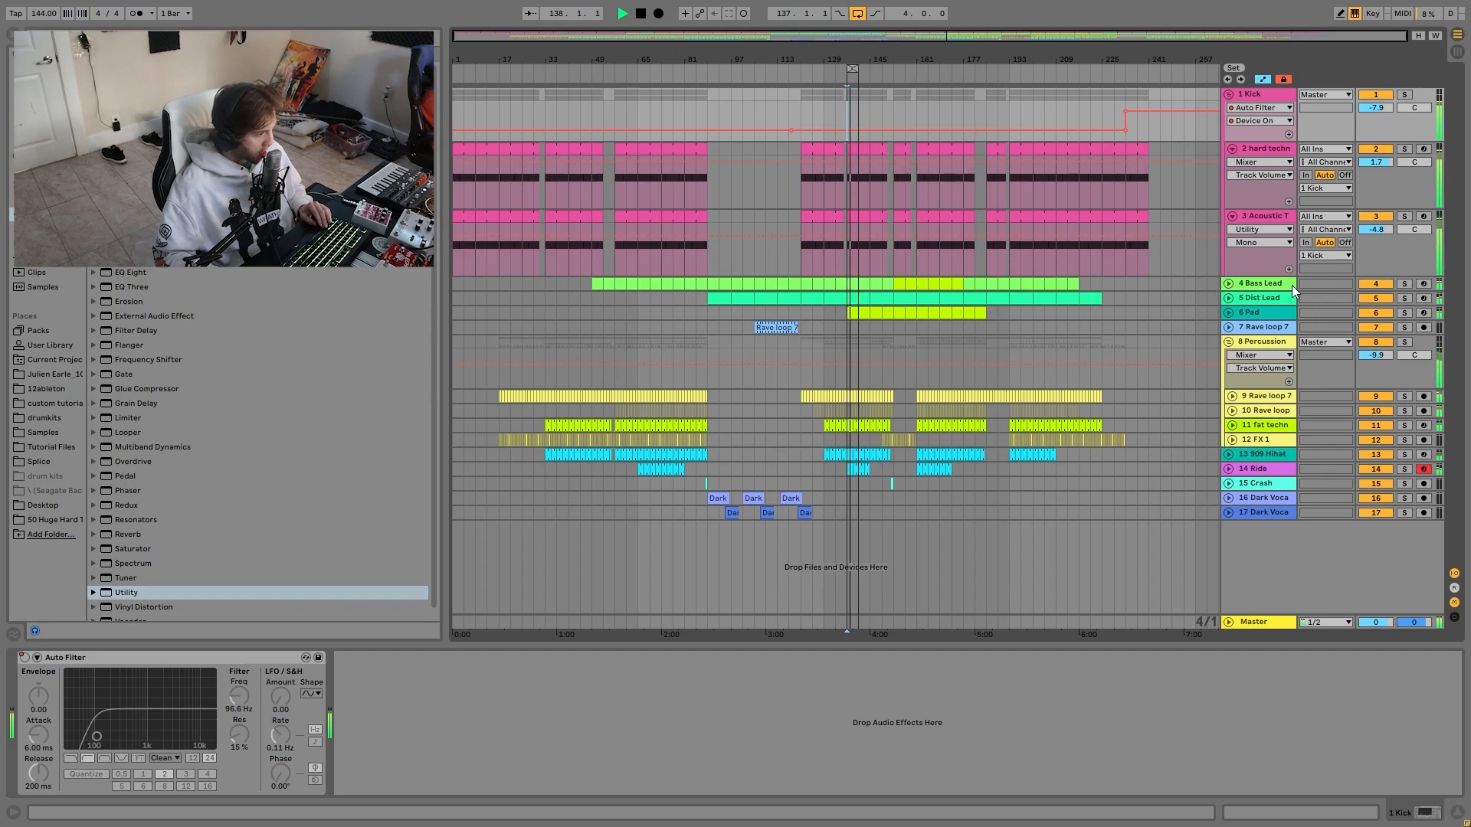
key(space)
click(1405, 283)
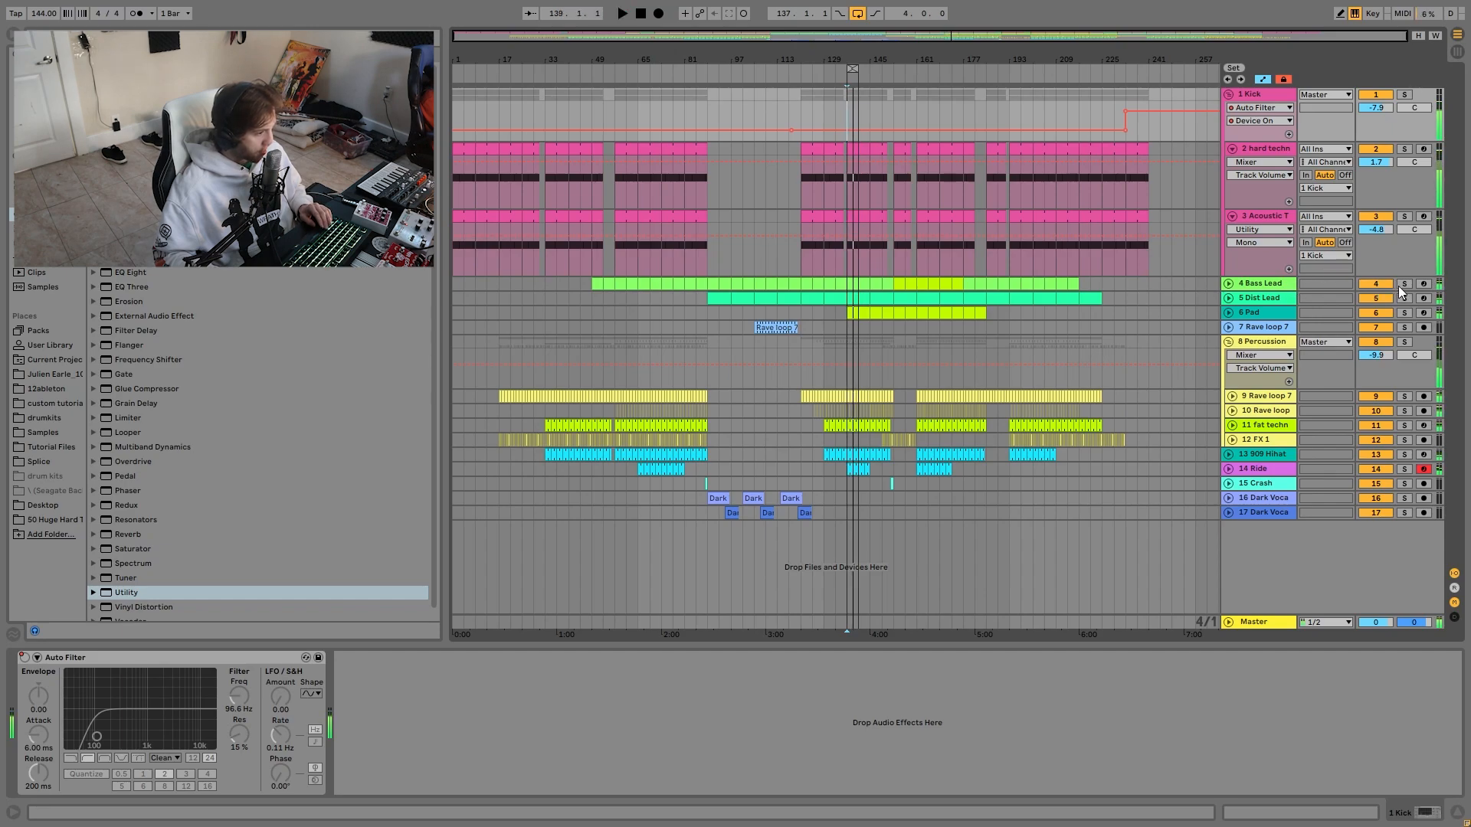
key(space)
click(1229, 284)
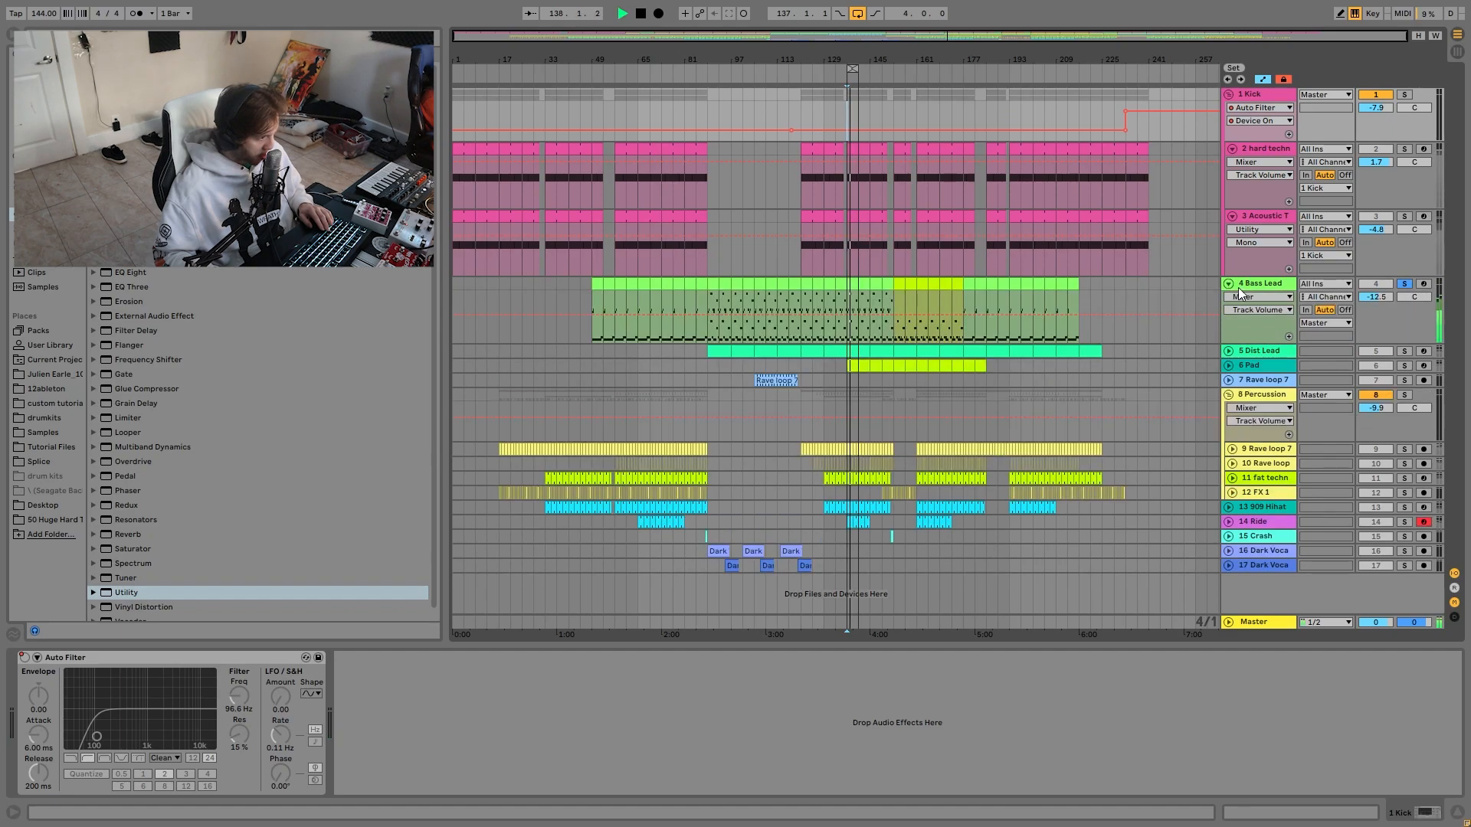
click(1269, 291)
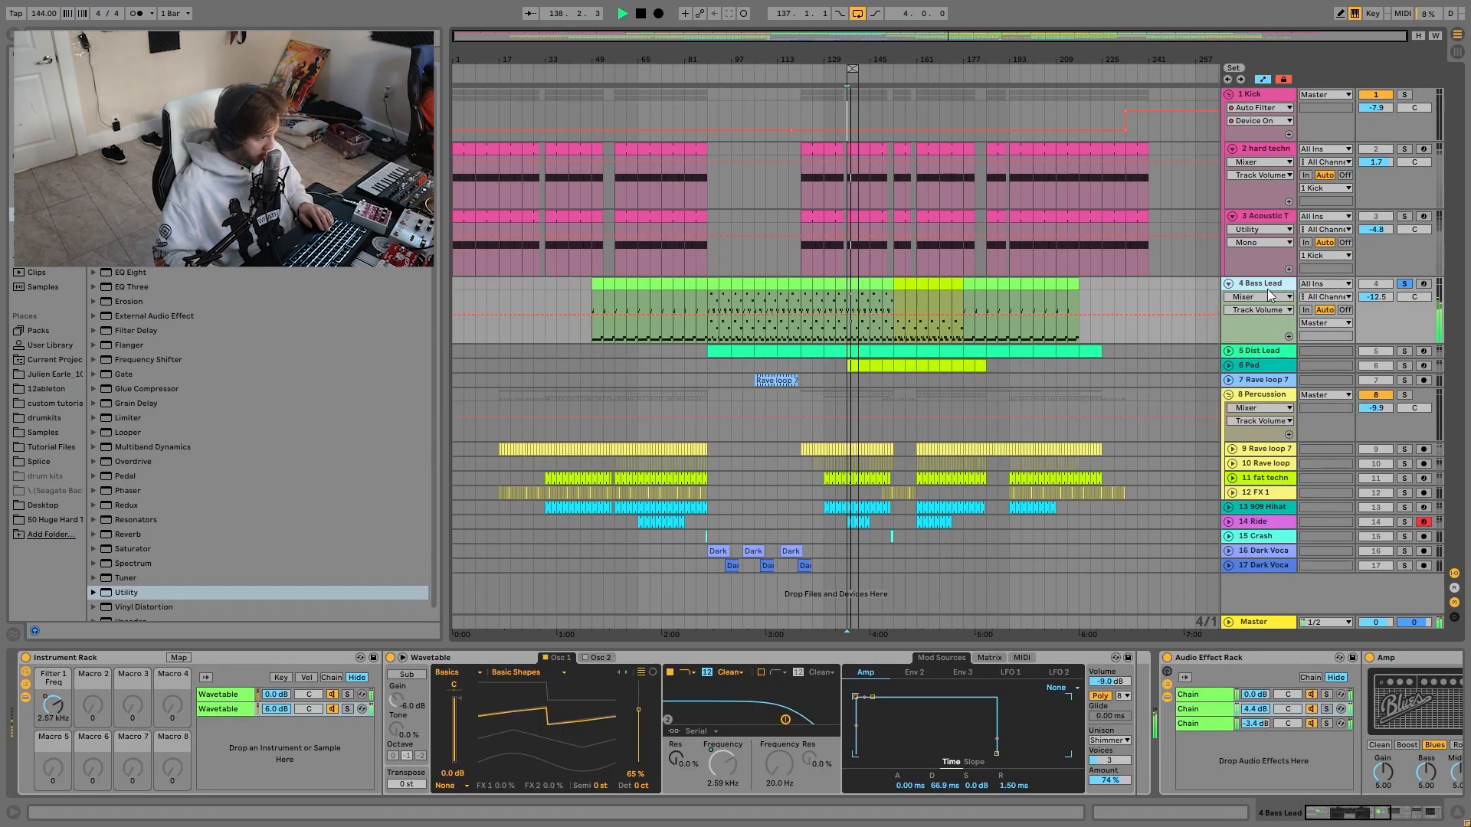
Open the Bass Lead clip at bar 137 and play its notes soloed with the full pitch range in view.
double_click(854, 288)
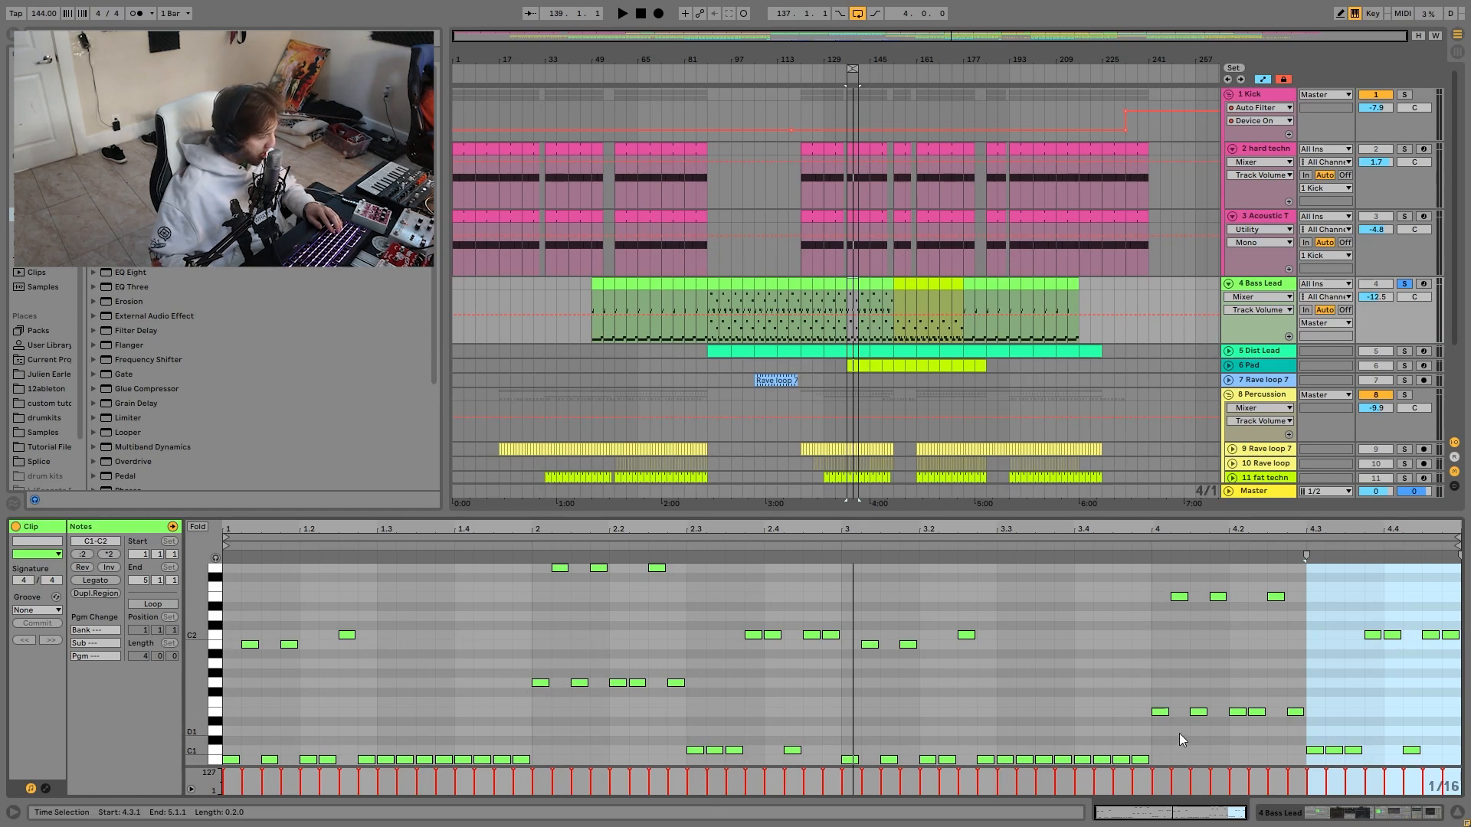
key(space)
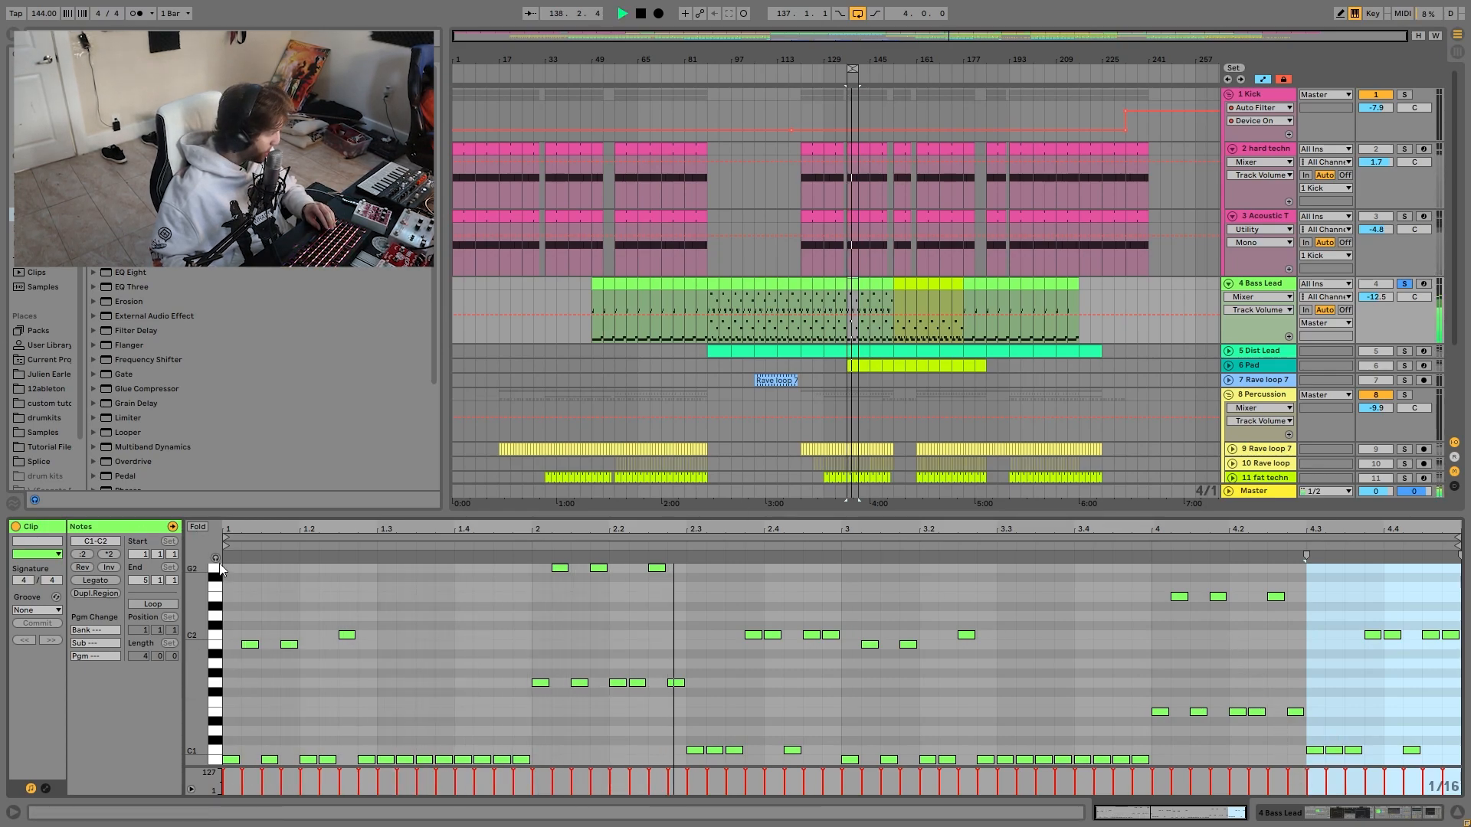
drag(197, 655, 138, 623)
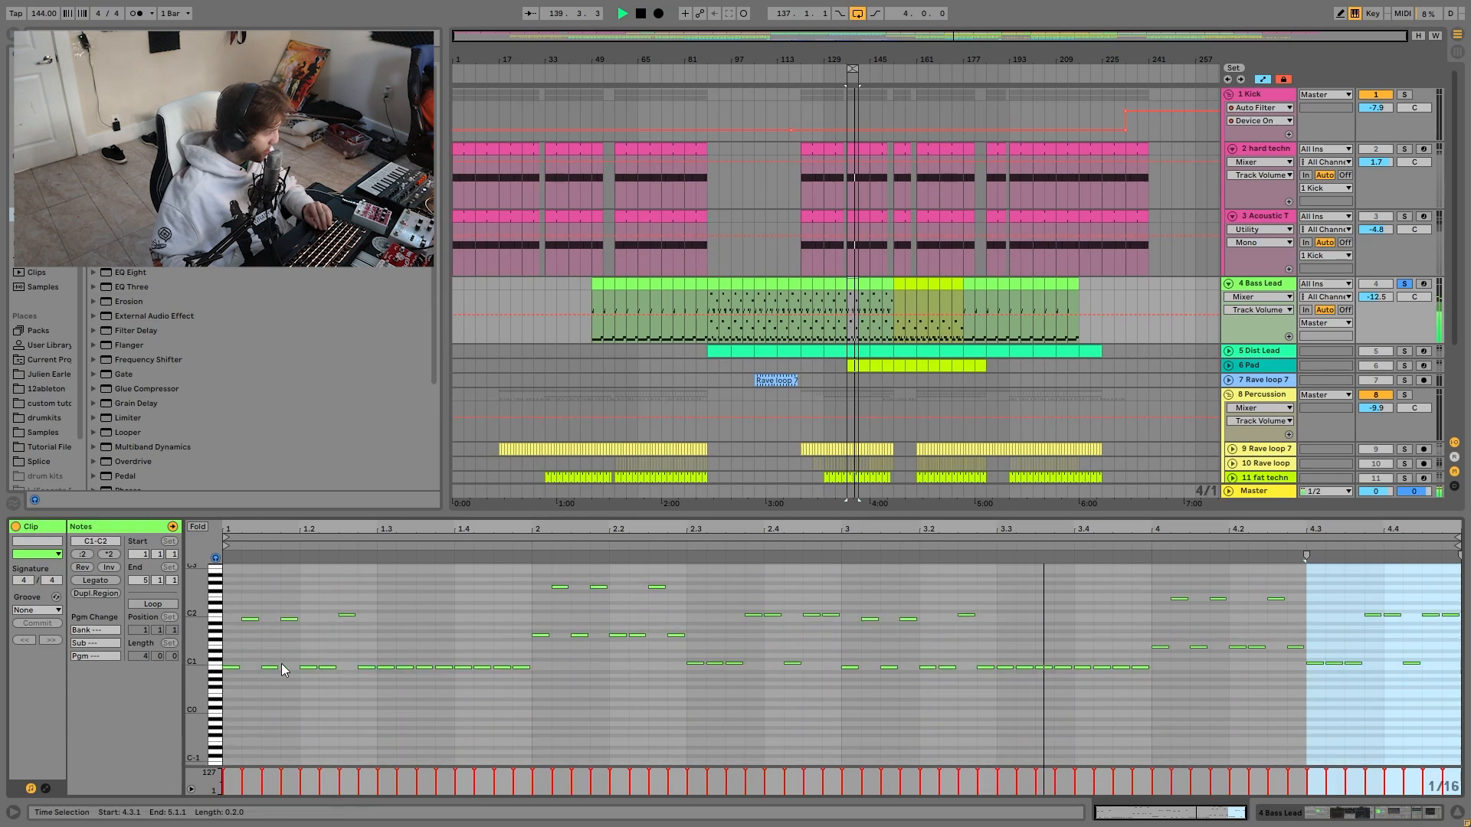
key(space)
Mark out groups of low and high notes across the clip's four bars to examine the pattern, and play it.
drag(345, 623, 382, 682)
drag(589, 593, 633, 695)
drag(714, 610, 724, 705)
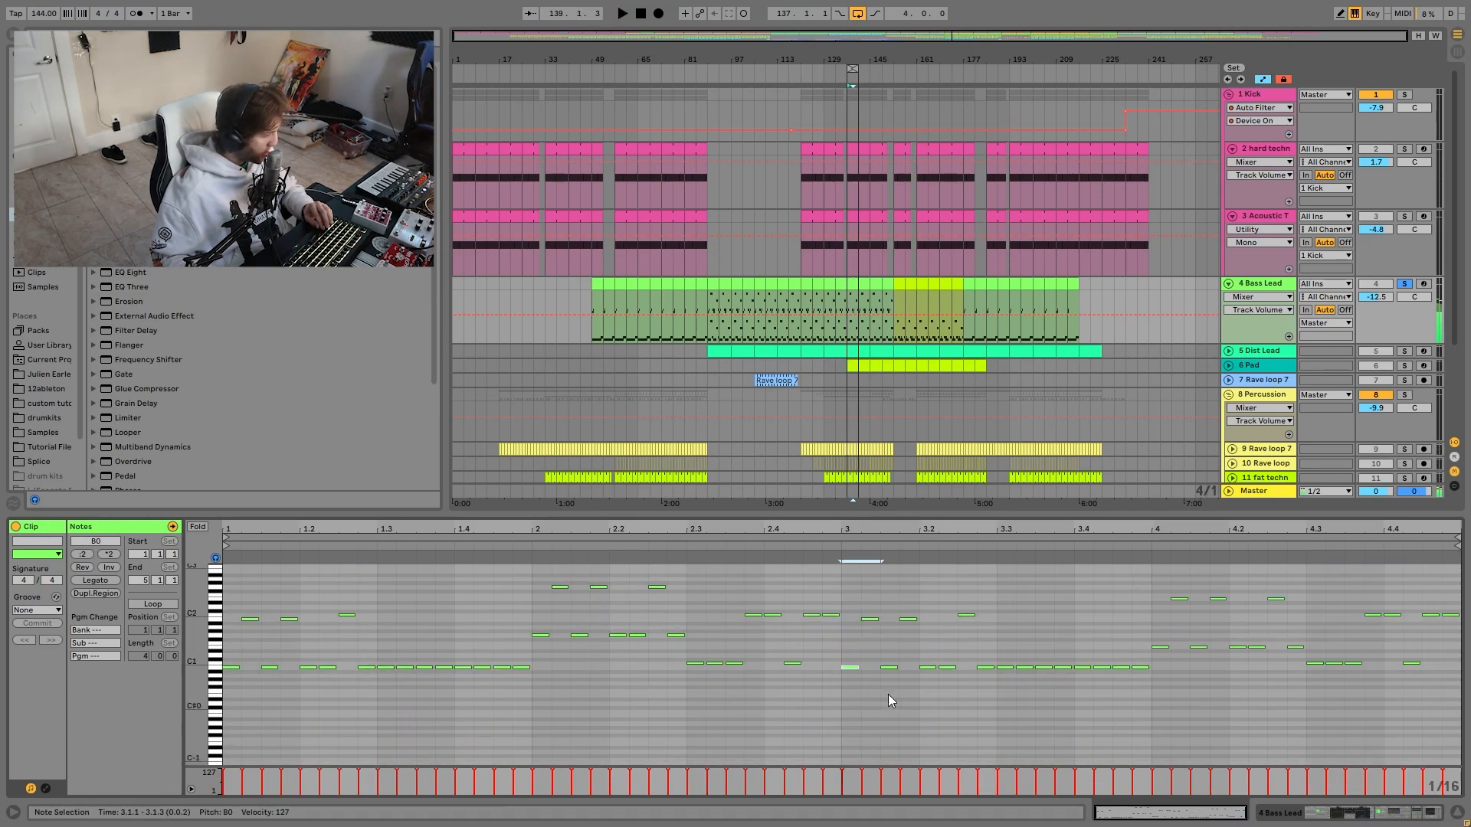
drag(1175, 633, 1208, 684)
drag(1366, 636, 1331, 669)
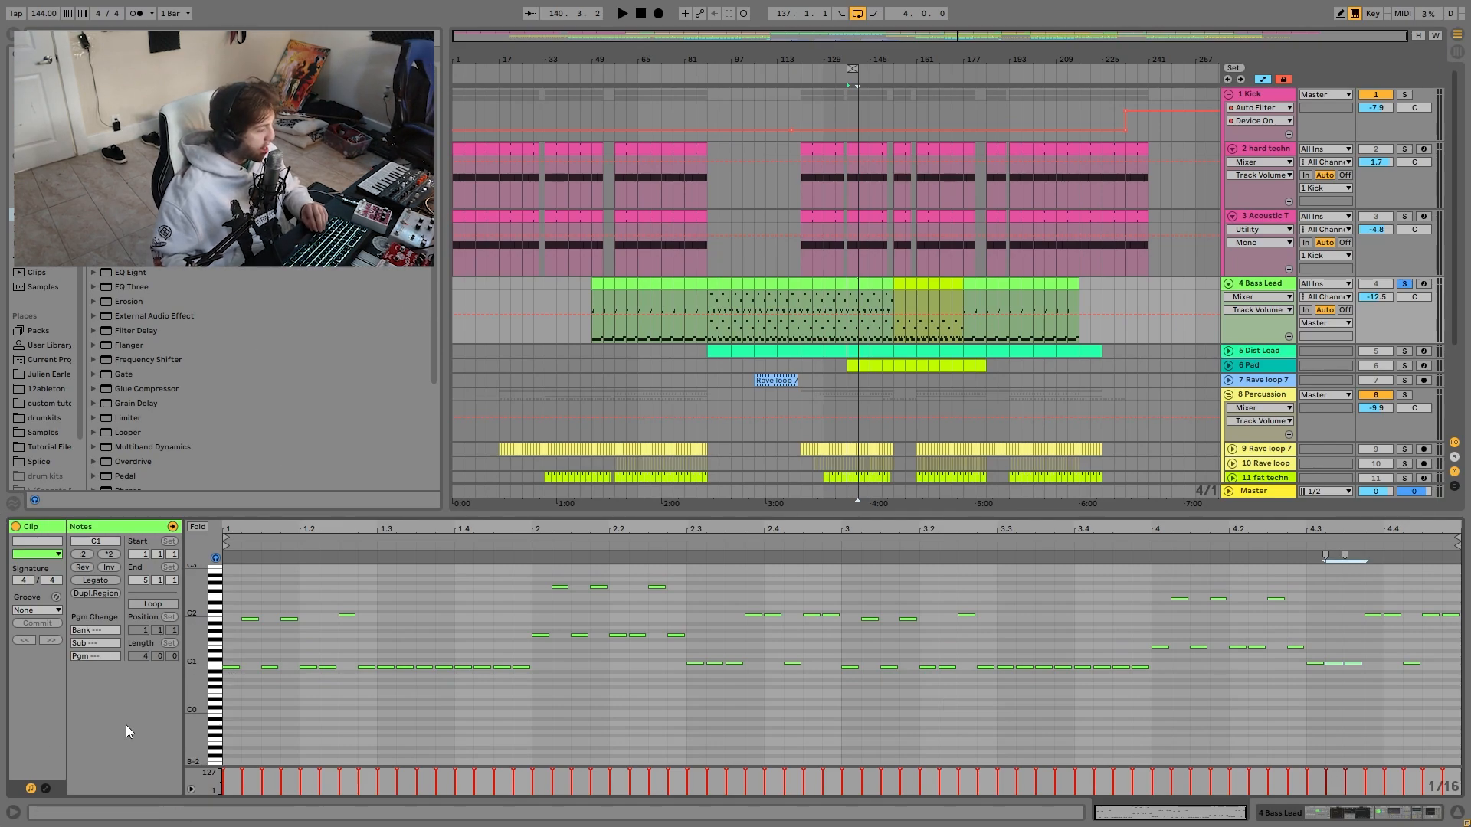
key(space)
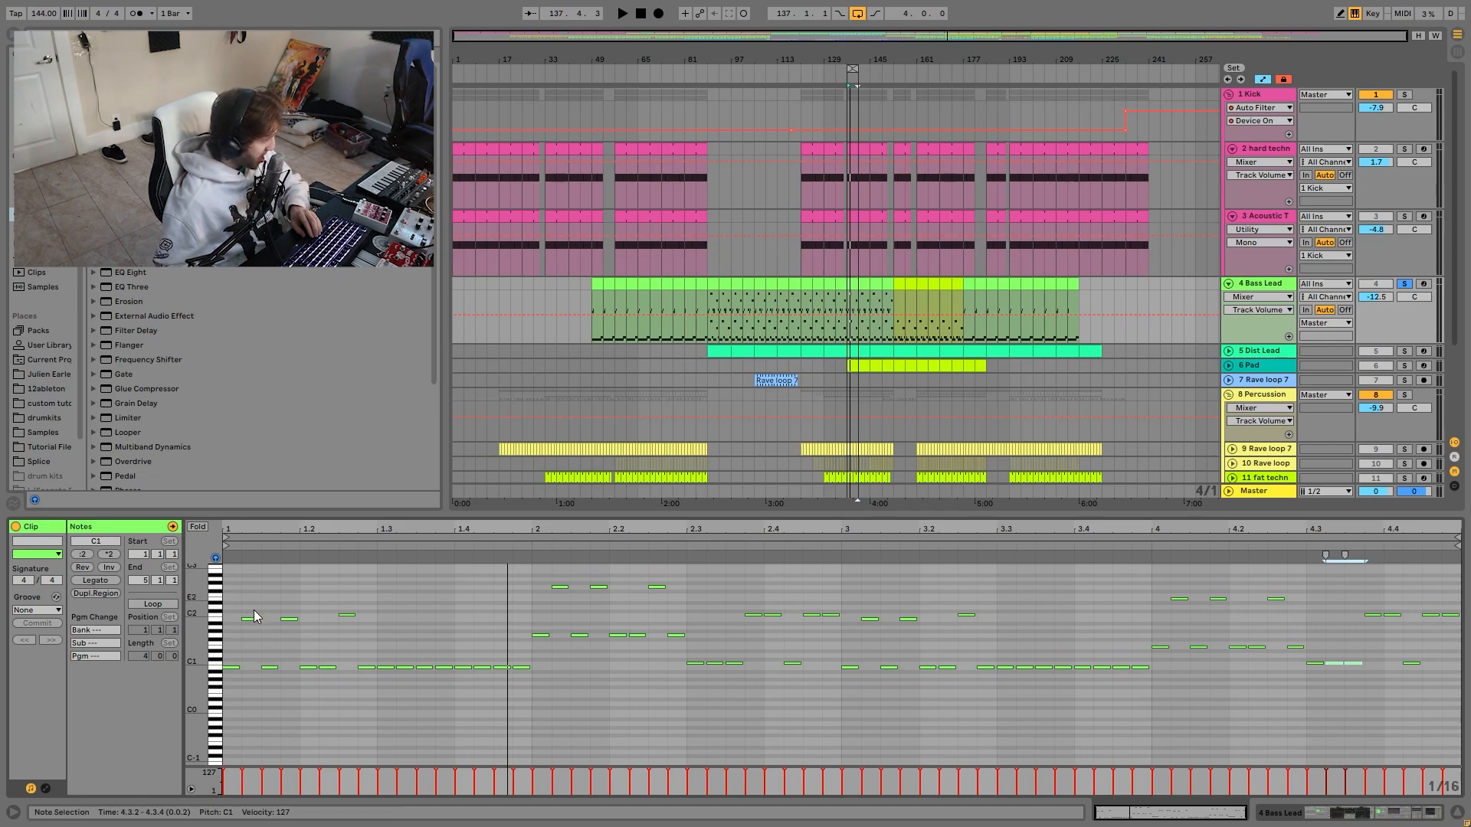
Select the low and high notes around beat 1.2.3 in the clip's first bar and play the pattern.
drag(245, 642, 361, 697)
click(343, 595)
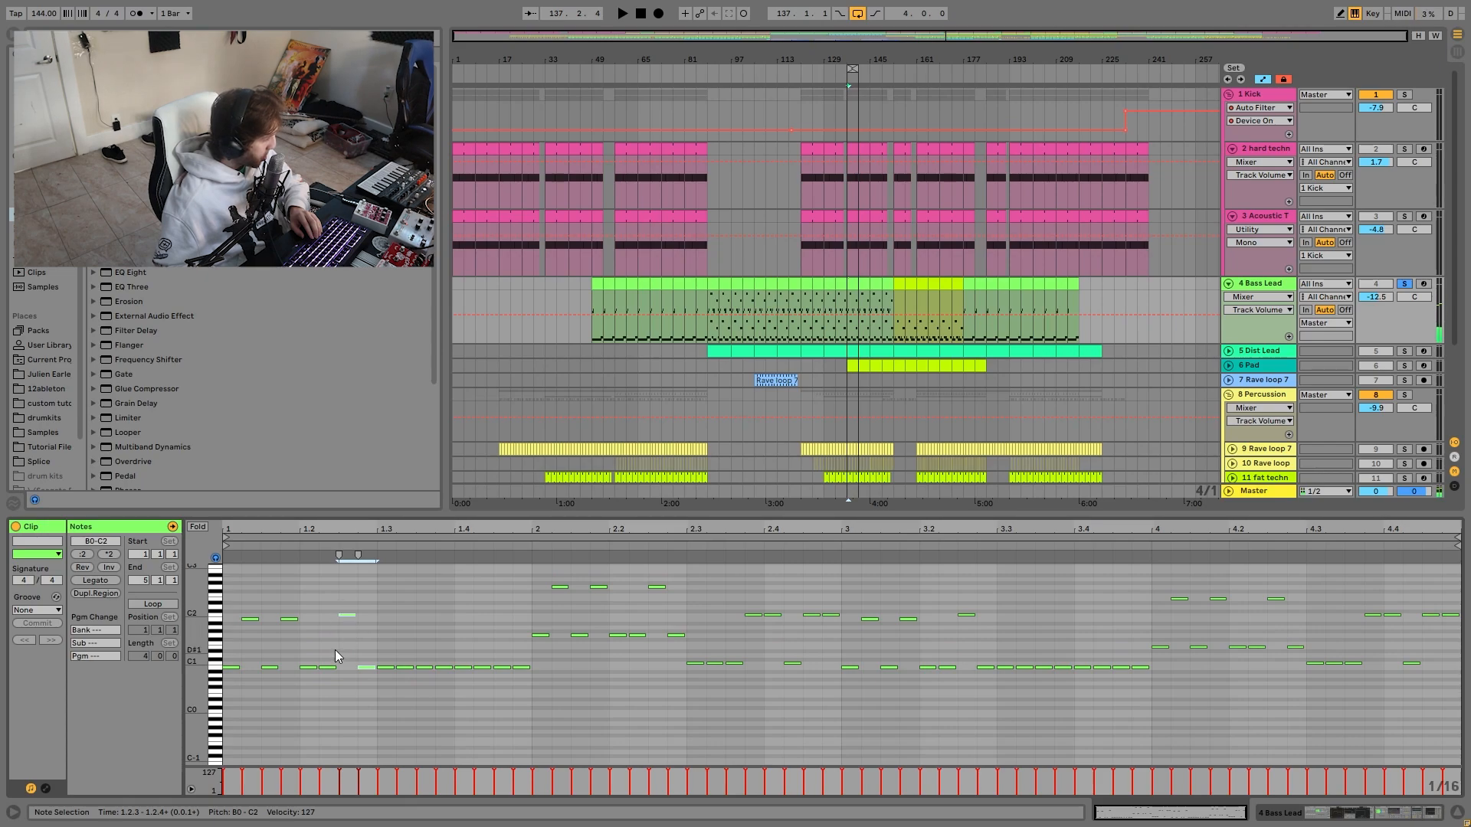
drag(354, 607, 372, 703)
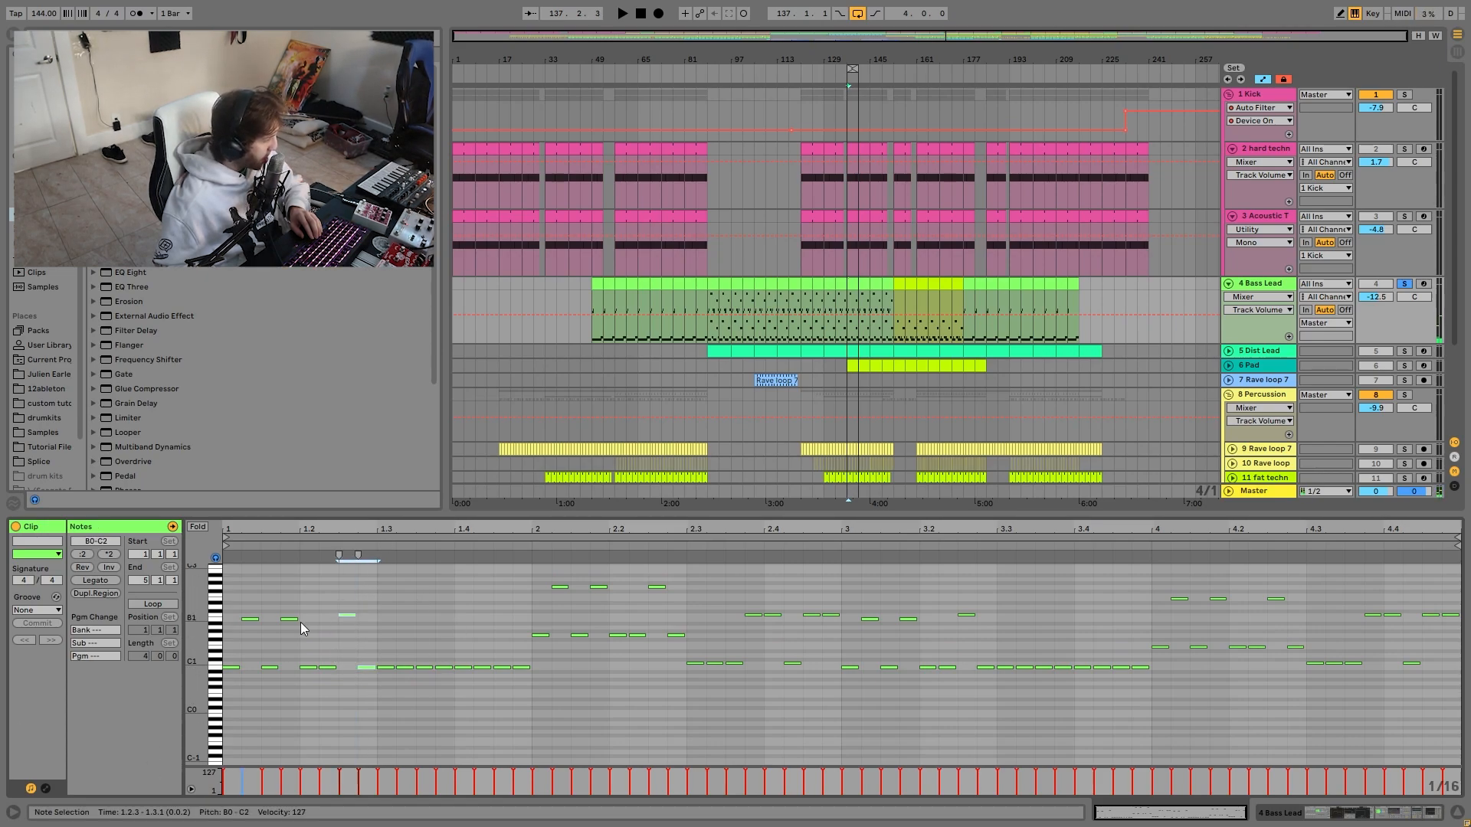
key(space)
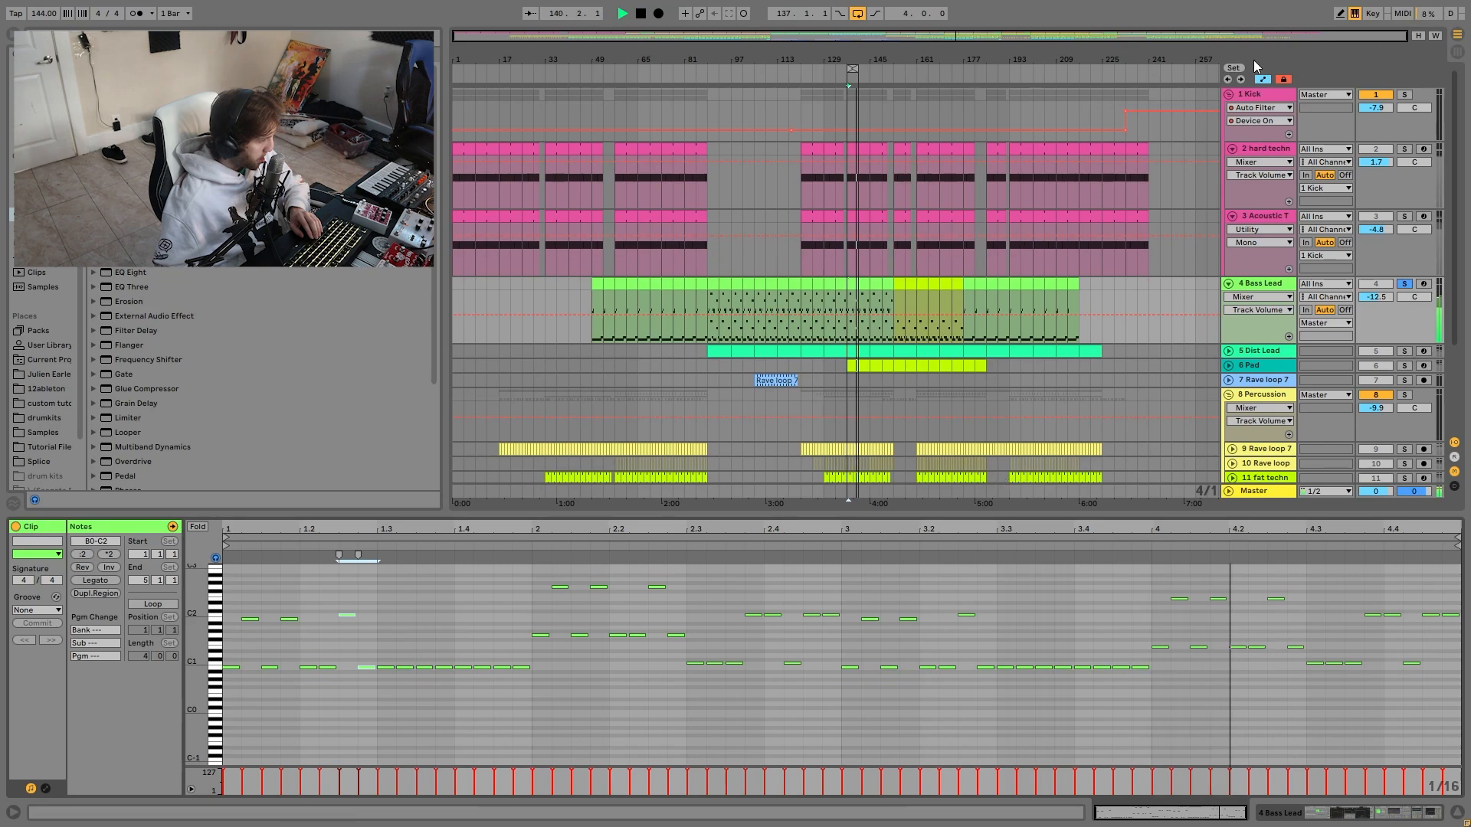
key(space)
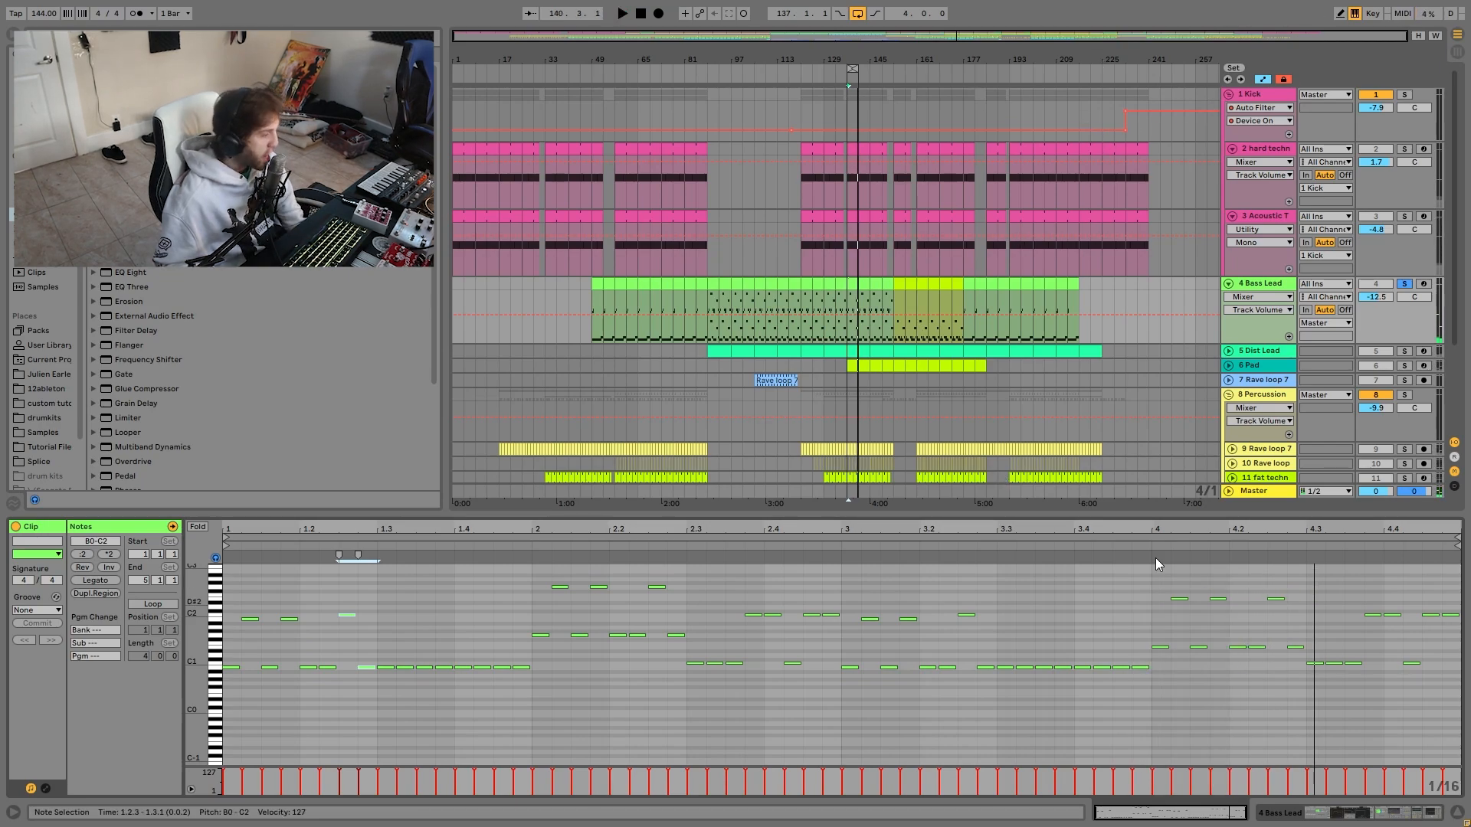
Play the soloed Bass Lead from bar 81 and compare that clip's notes with the clip at bar 157.
click(690, 310)
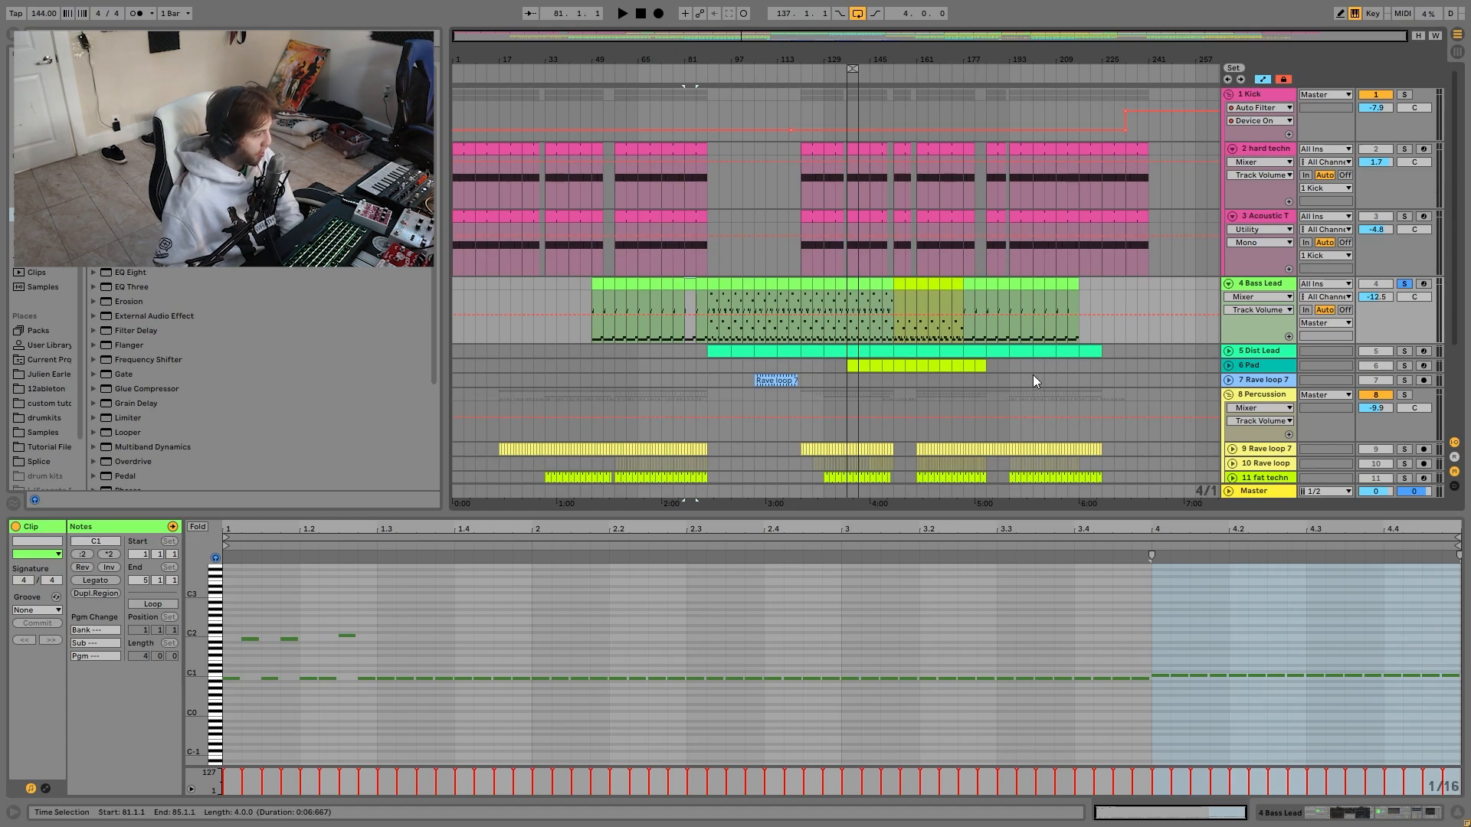
key(space)
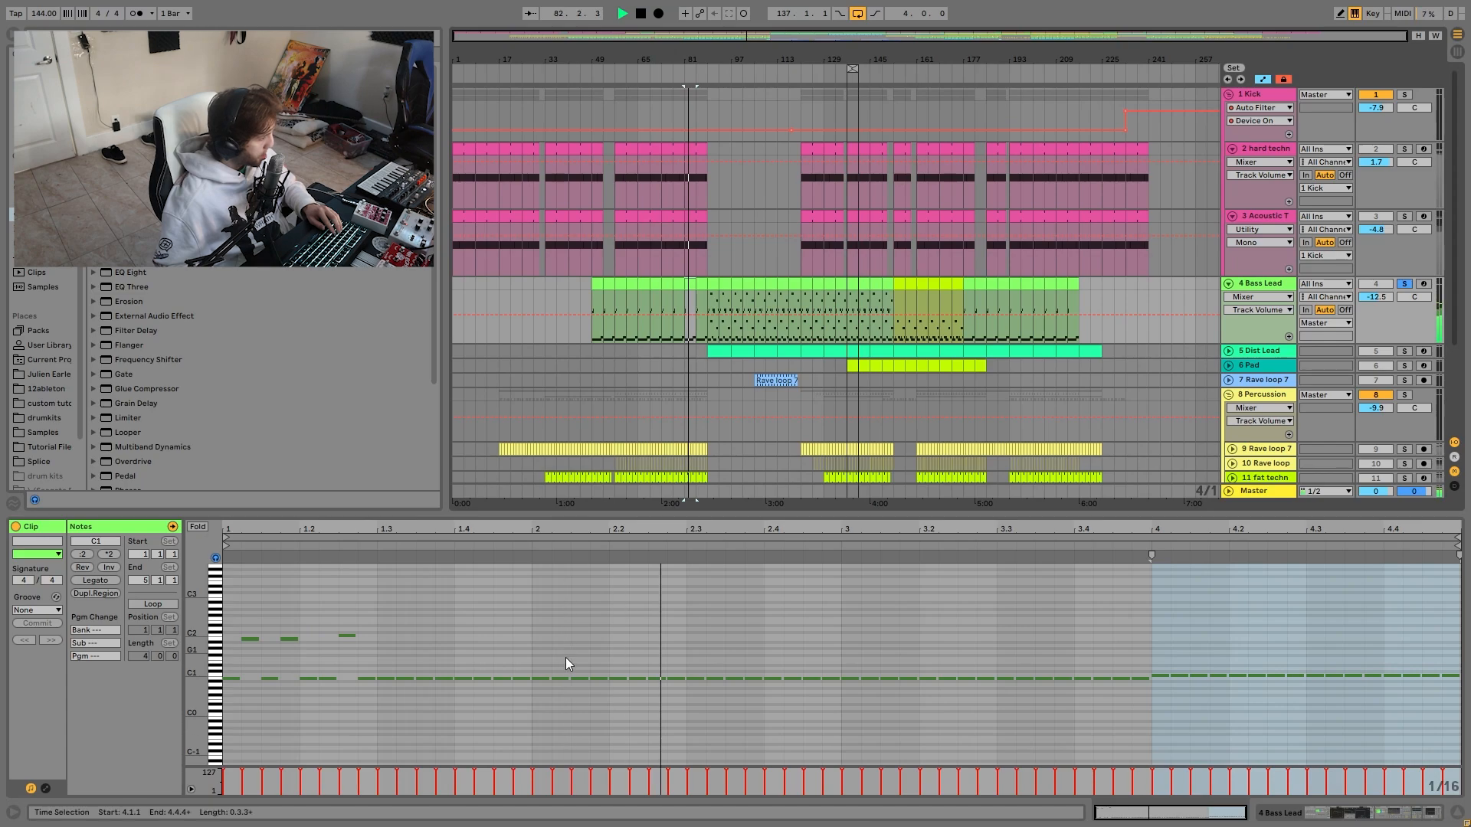
click(848, 285)
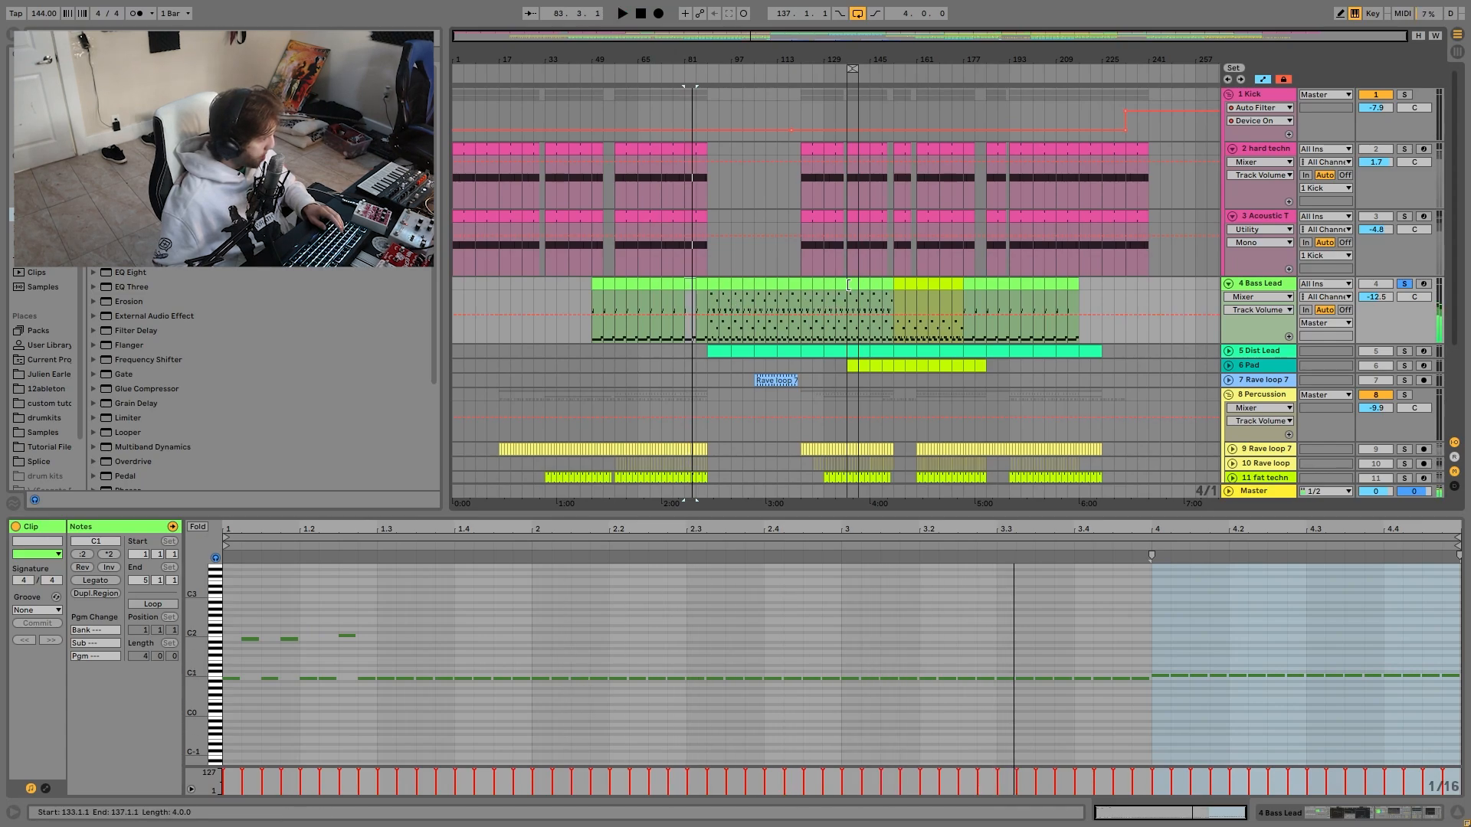
click(906, 284)
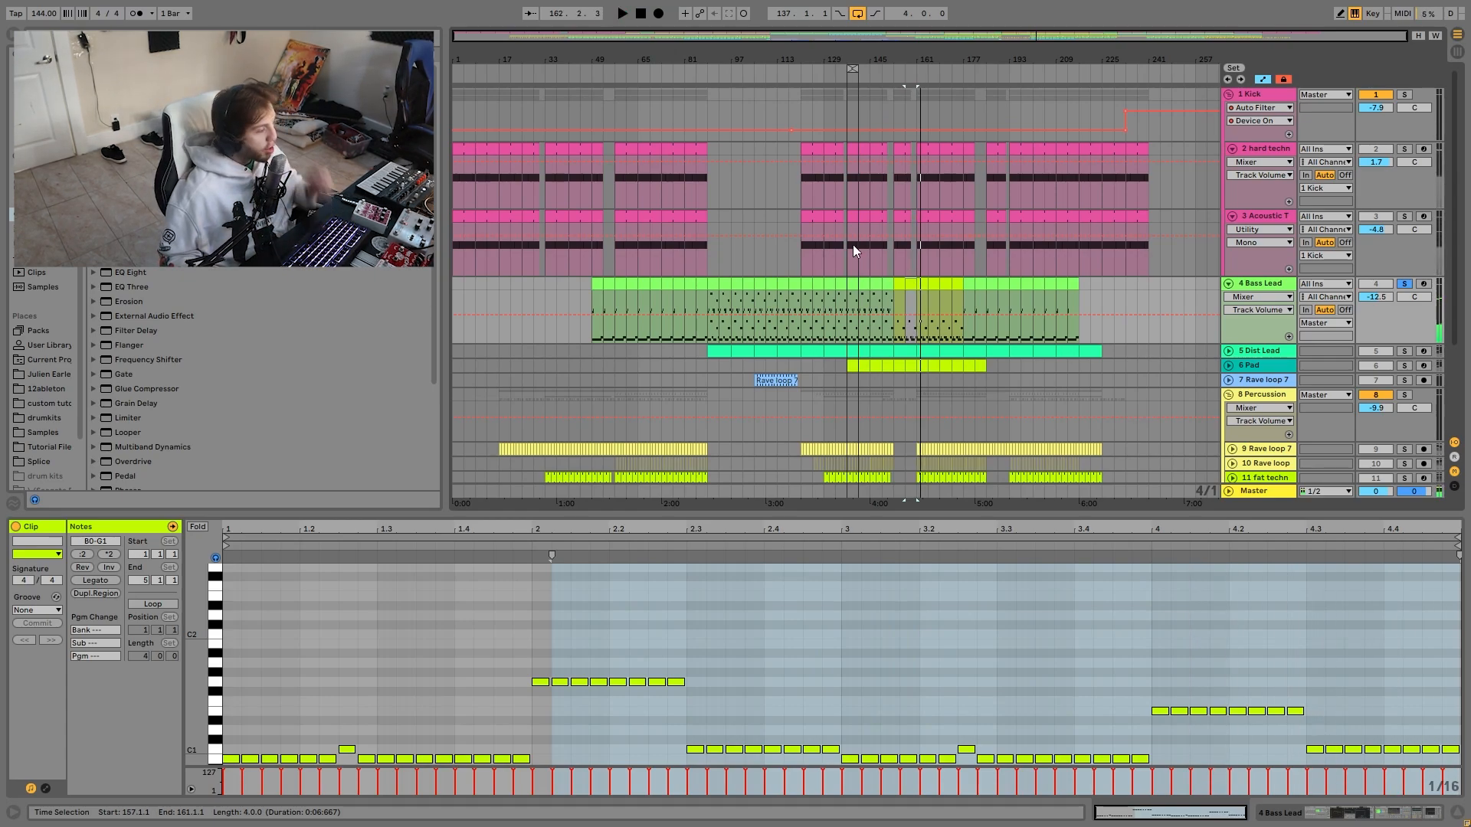
Audition the soloed Bass Lead clip at bar 137 and compare it with the clip at bar 129.
click(852, 285)
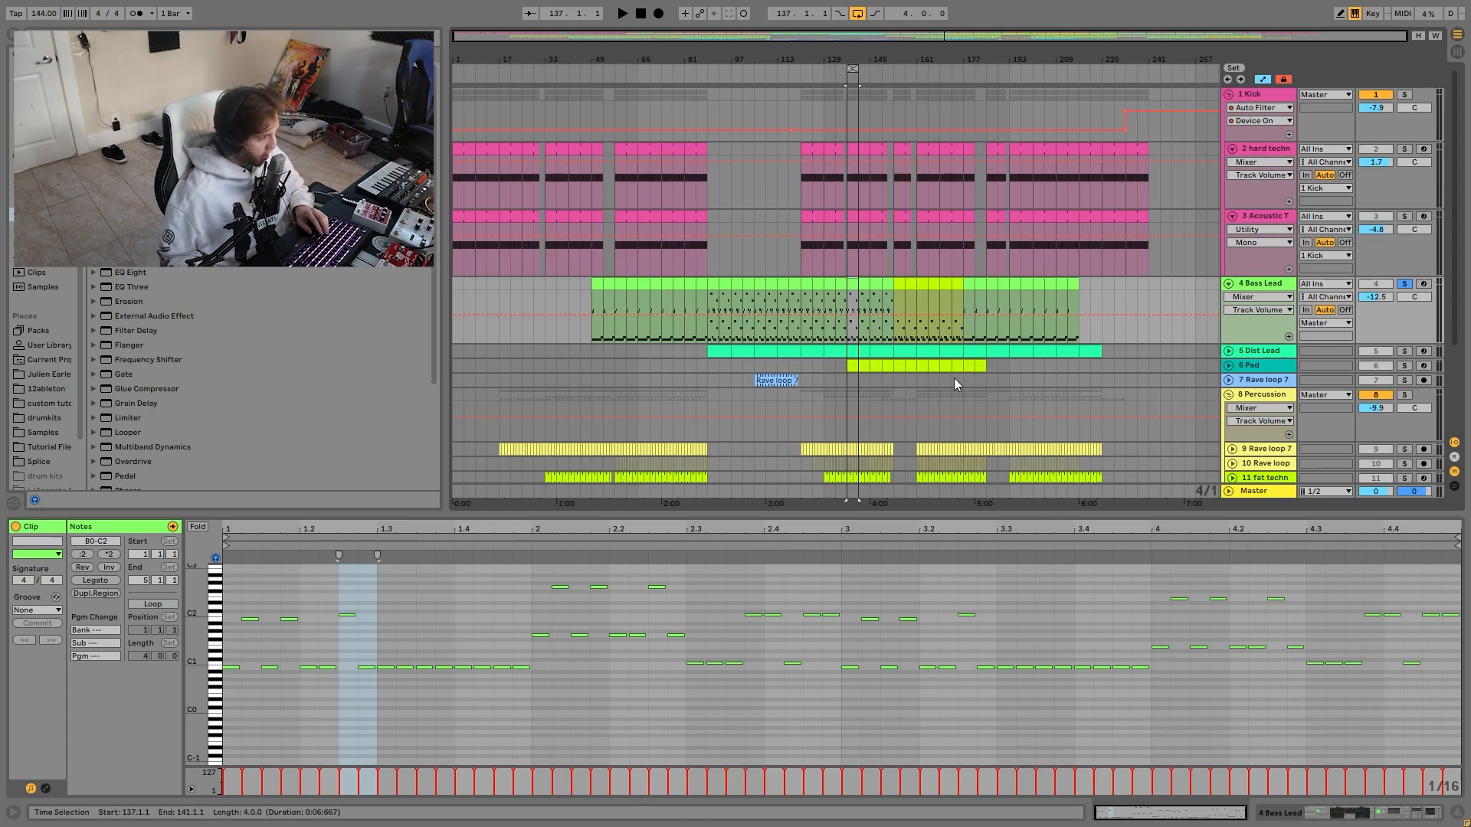
key(space)
key(space)
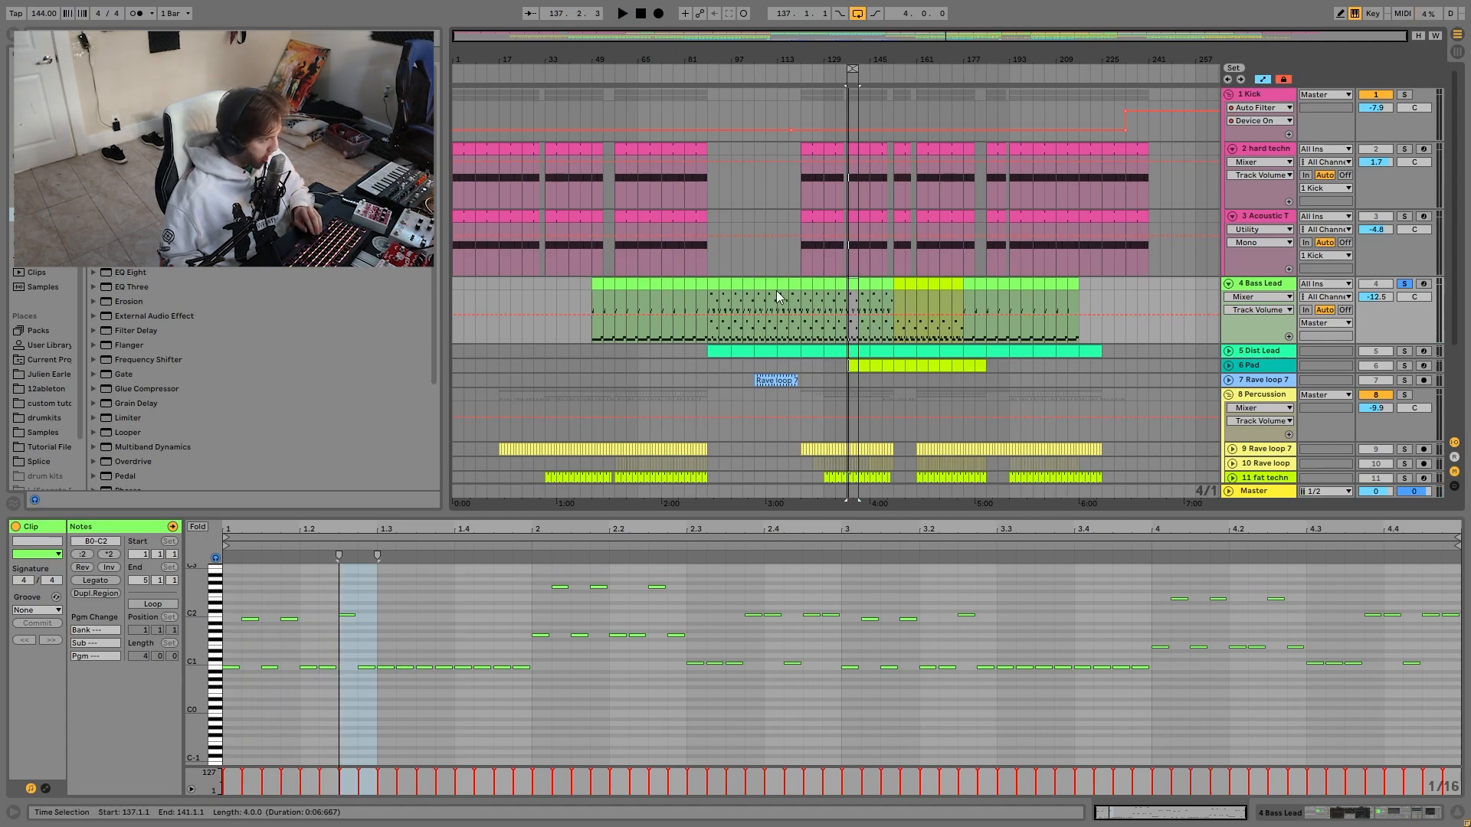
click(830, 284)
key(space)
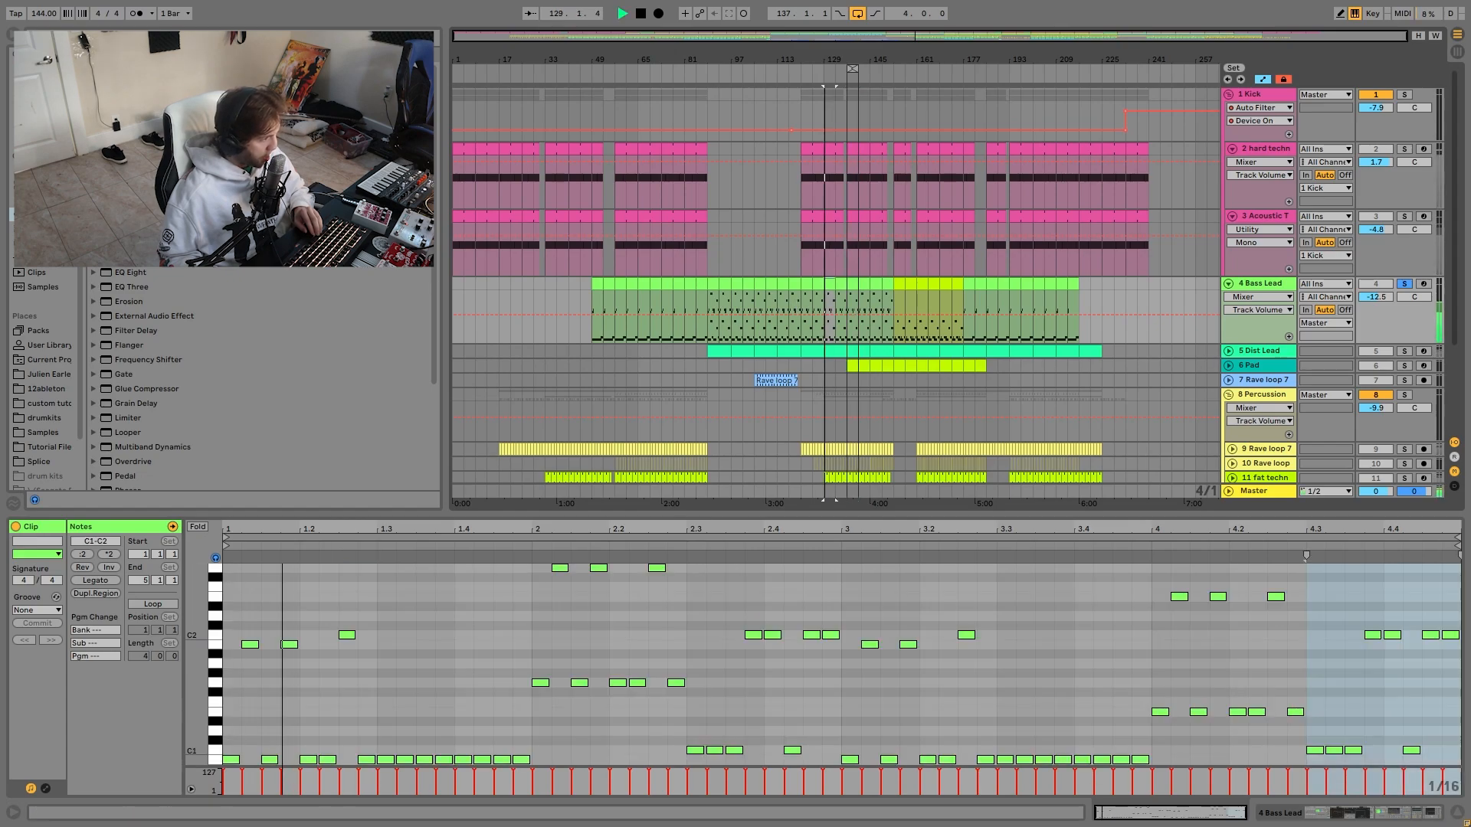
Turn off the Bass Lead's solo and play the full mix from its clip at bar 169.
click(1405, 285)
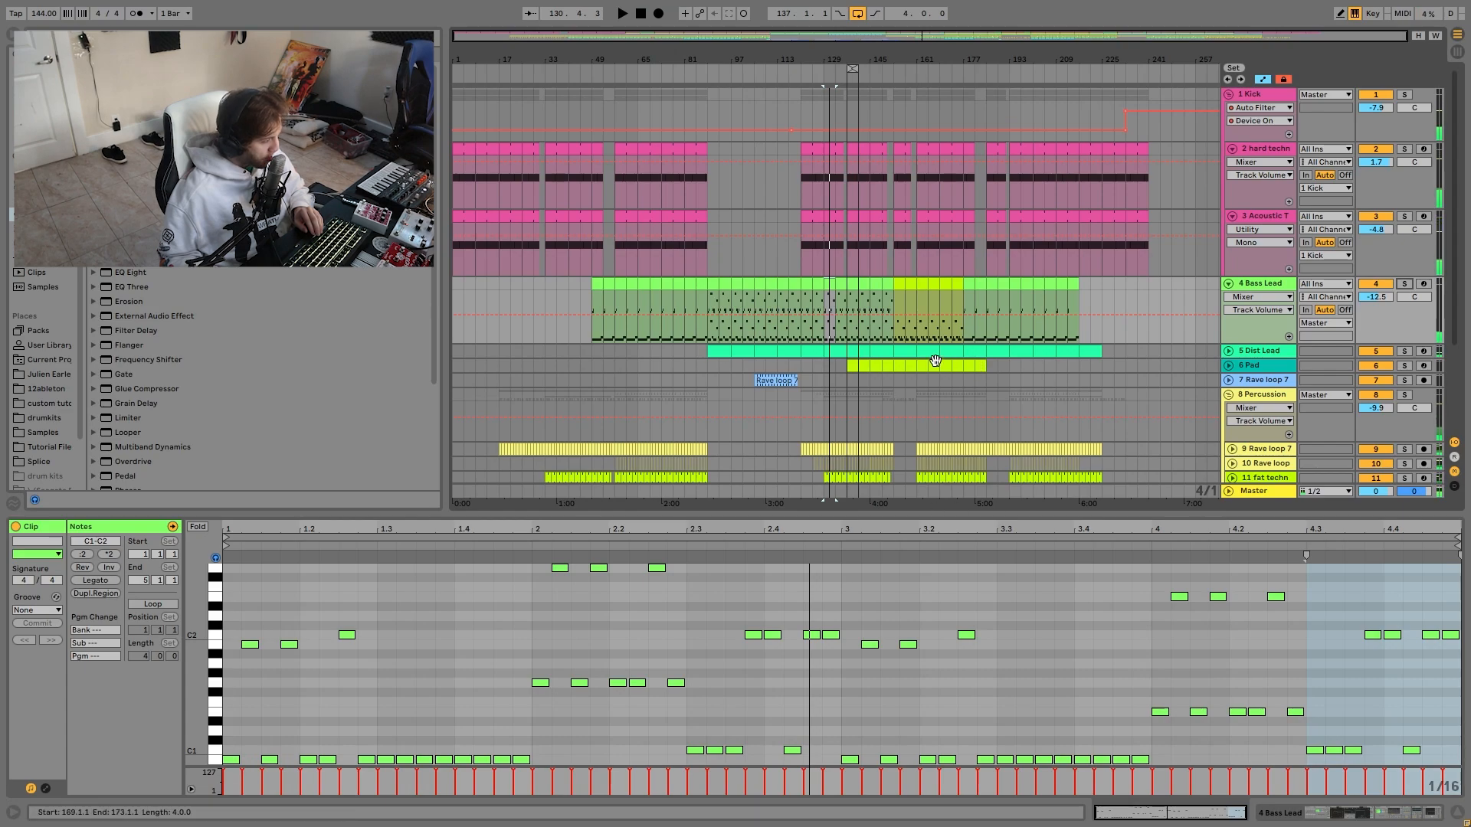
click(945, 284)
key(space)
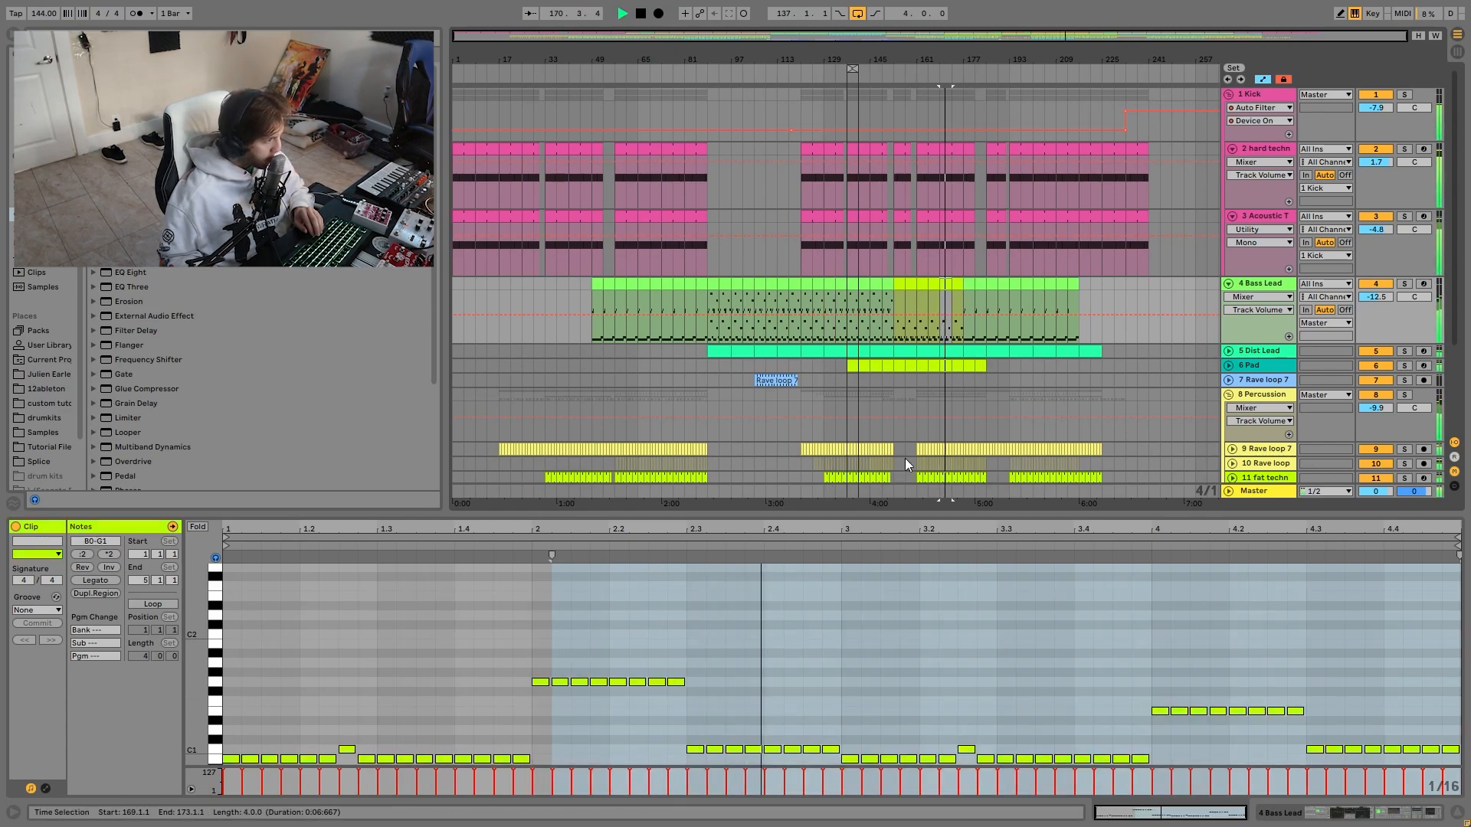
key(space)
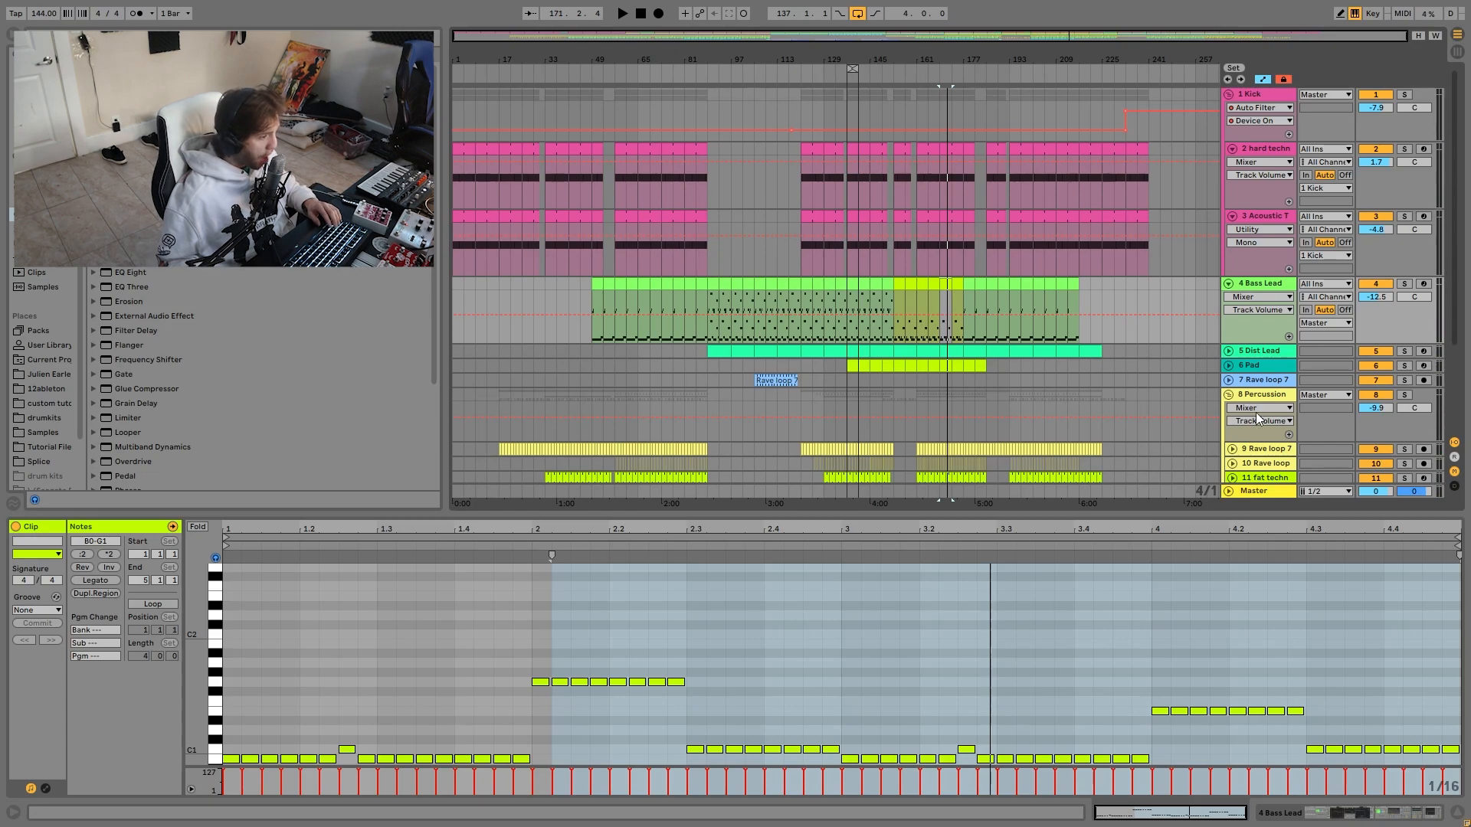
Show the Bass Lead devices, solo the Instrument Rack's first Wavetable chain, and play it with the track soloed.
click(1255, 287)
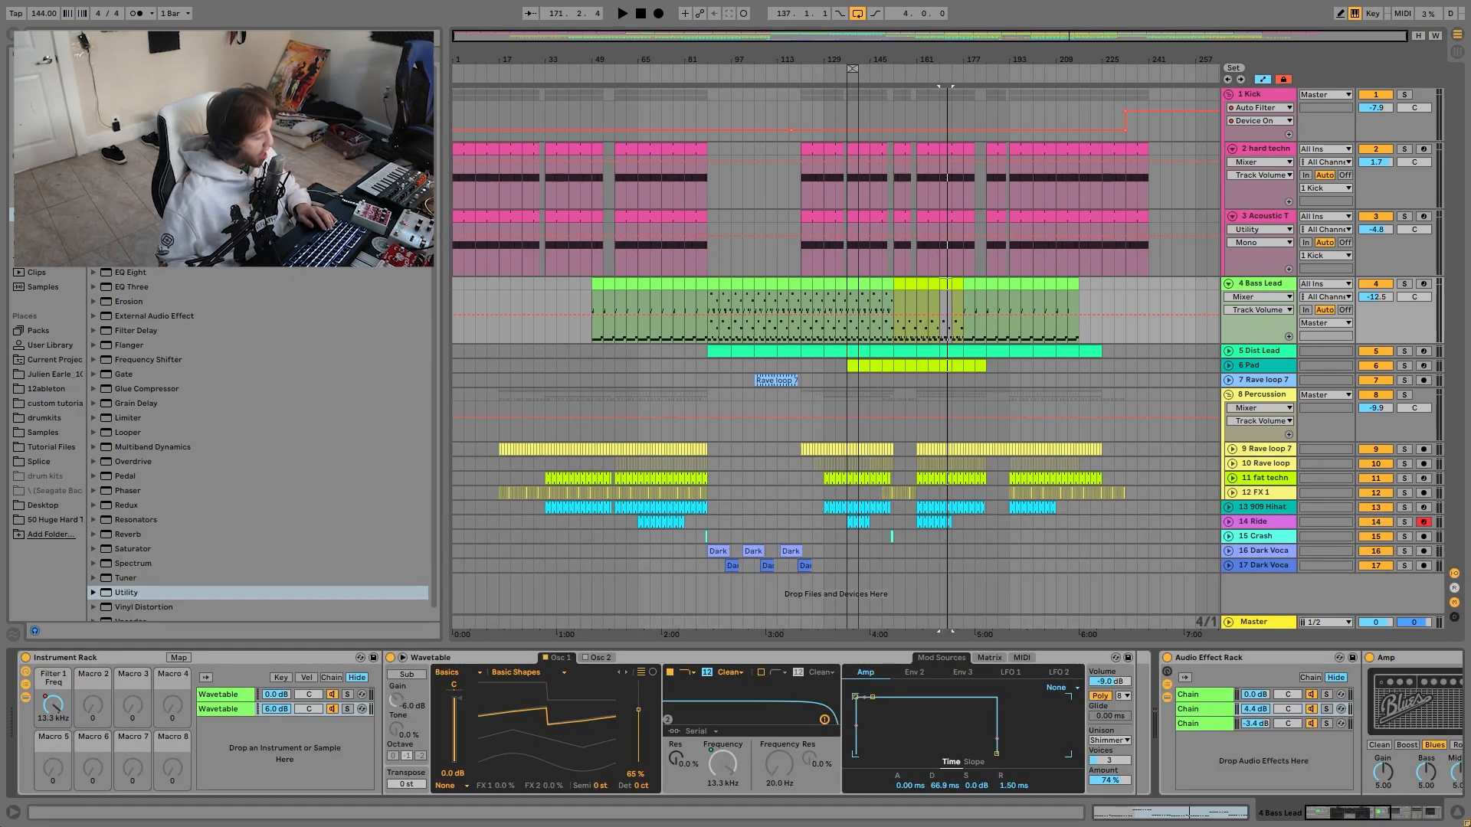
click(349, 694)
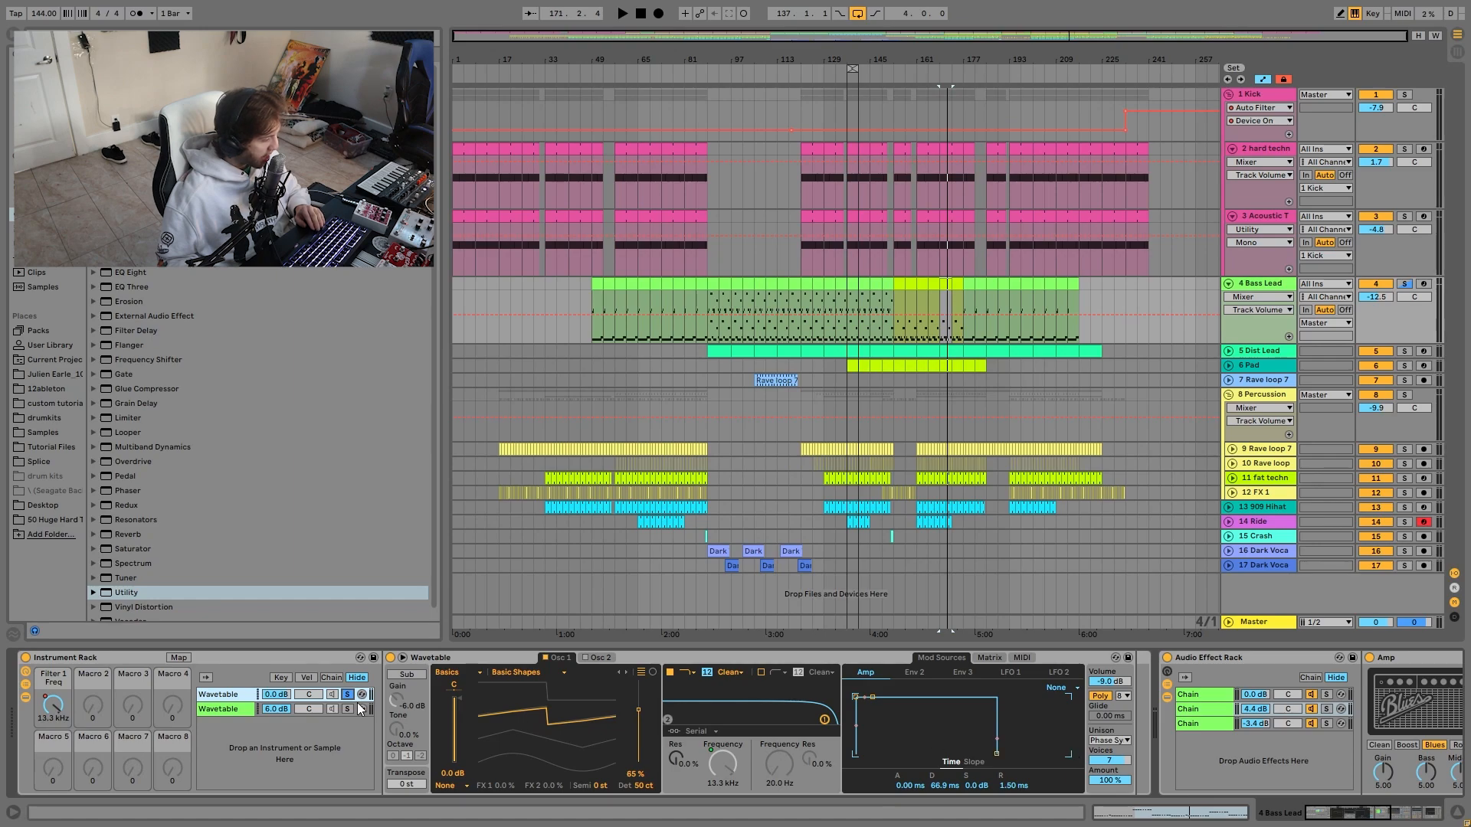
key(space)
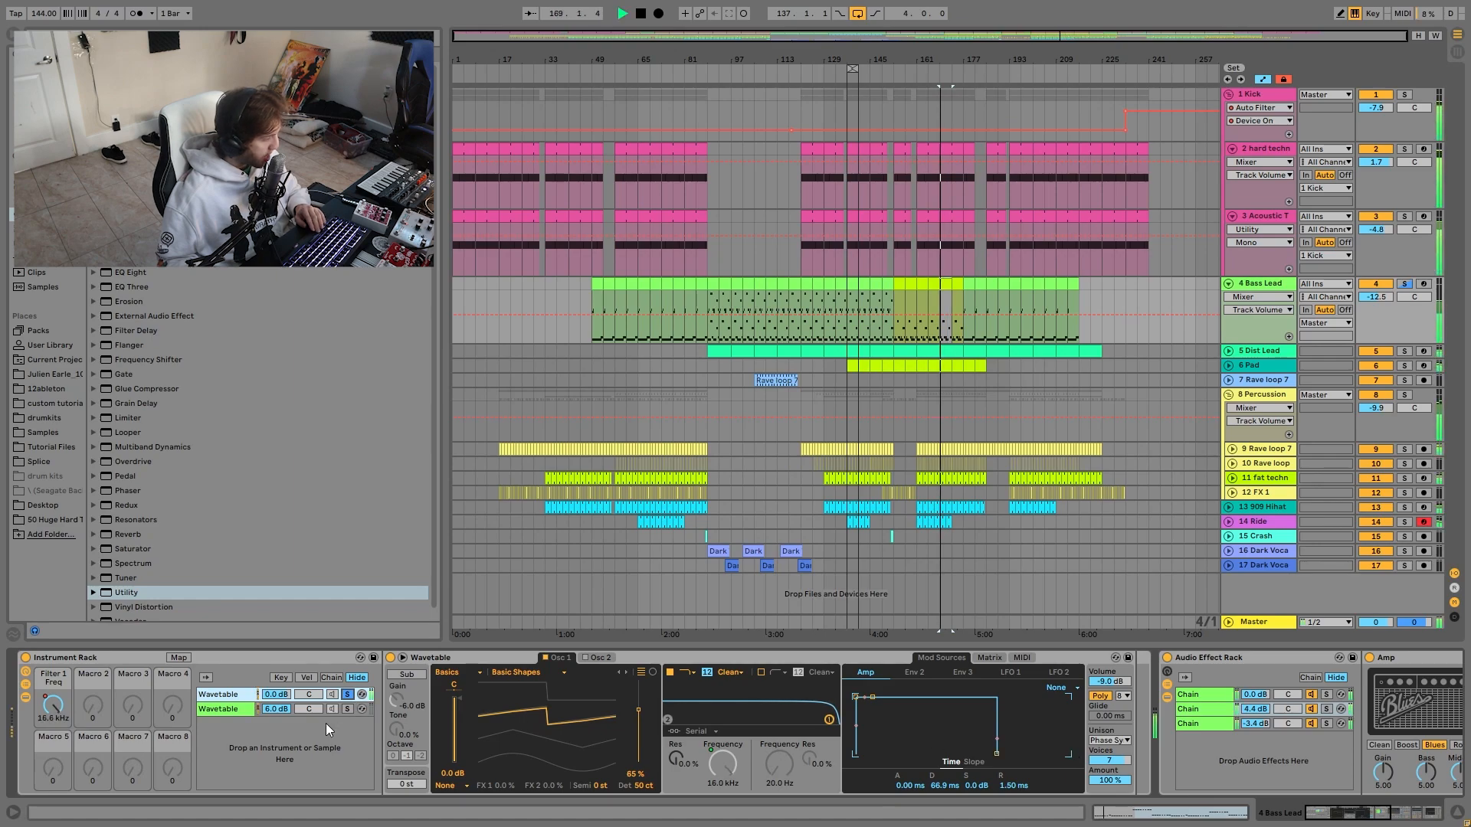
click(1404, 285)
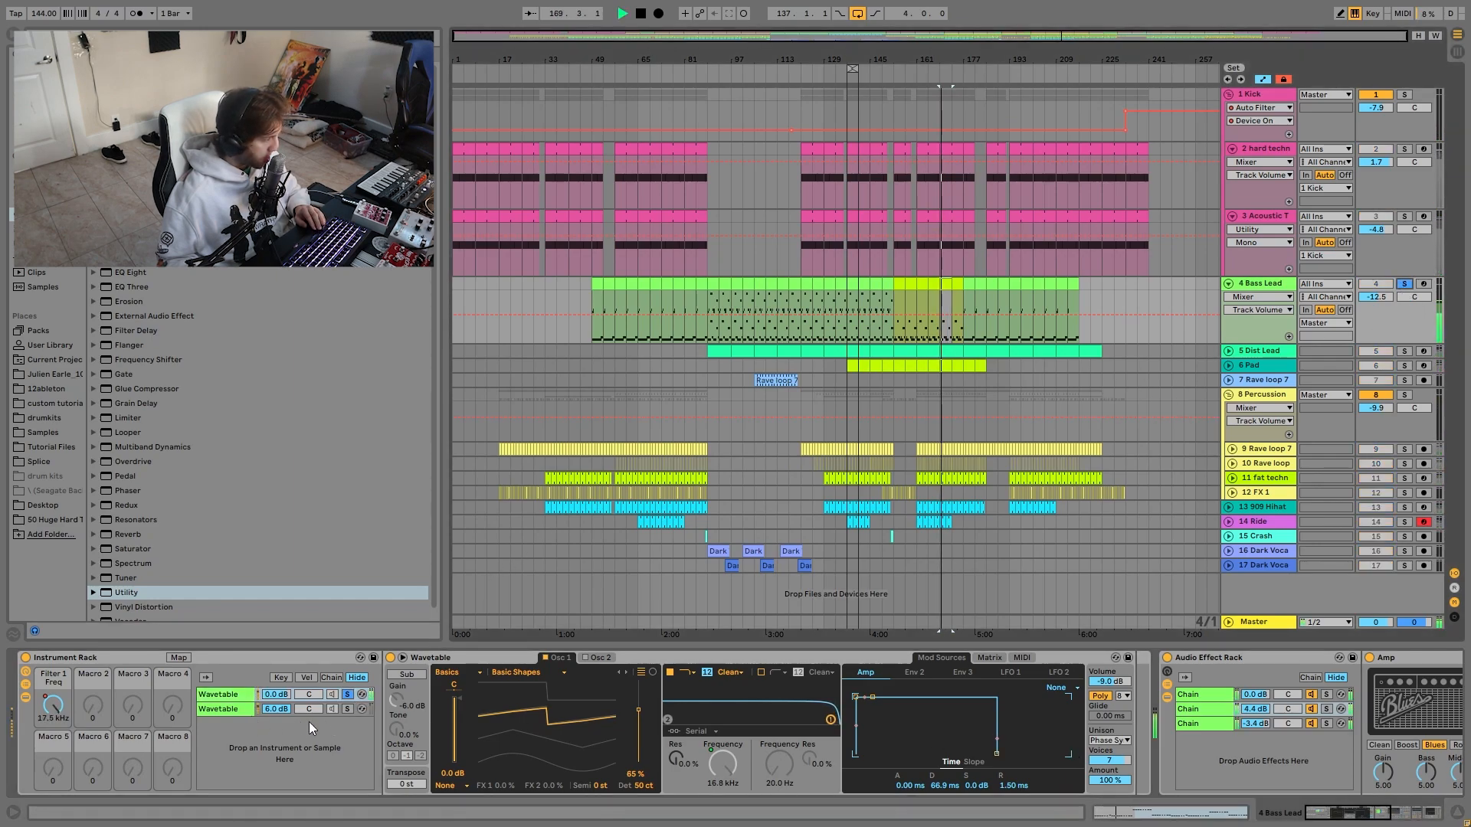
key(space)
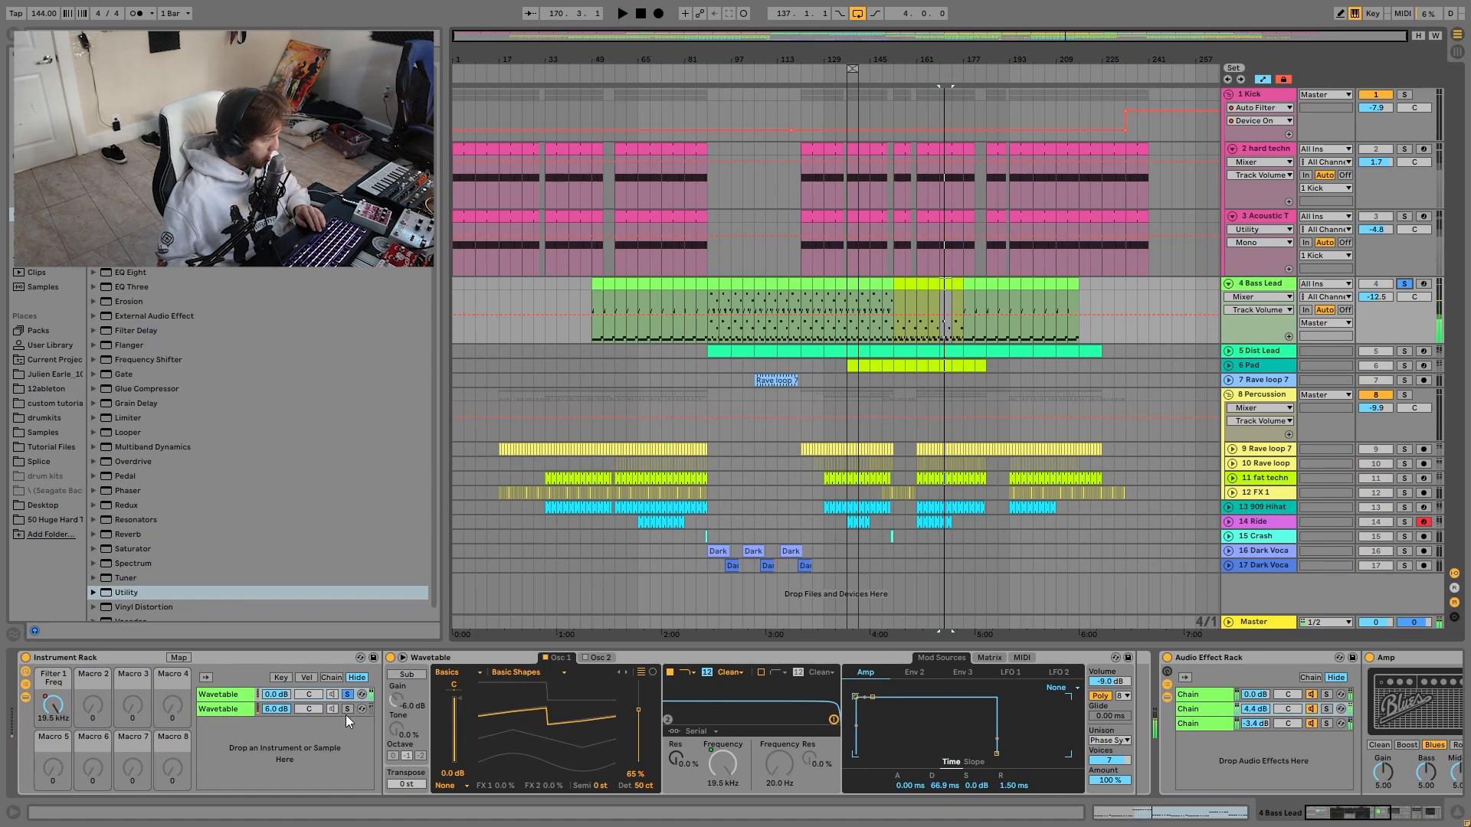
Switch the rack's solo to the second Wavetable chain, audition it, and play both chains together with the chain solo off.
click(348, 714)
click(361, 709)
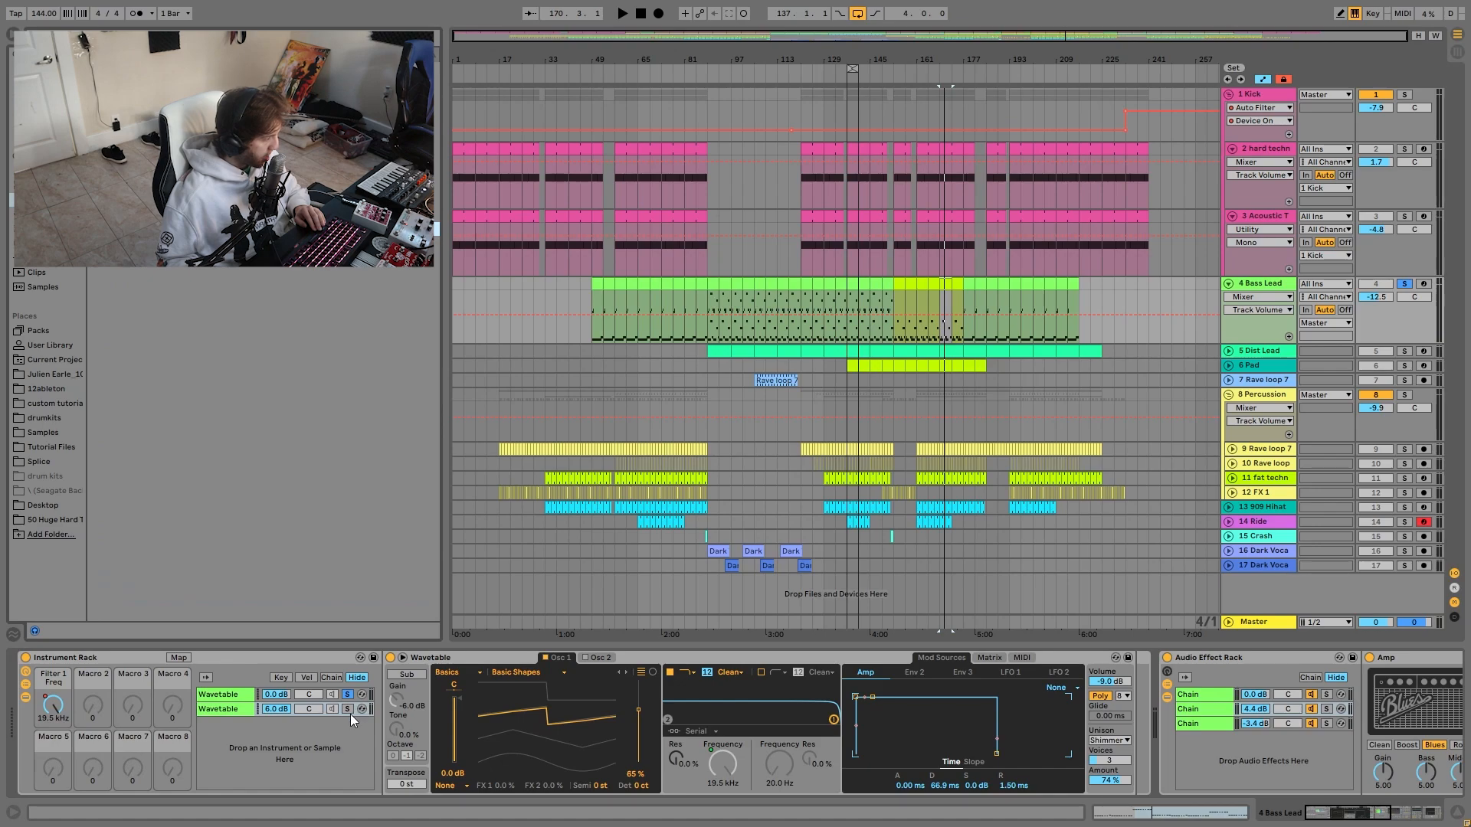
click(351, 713)
key(space)
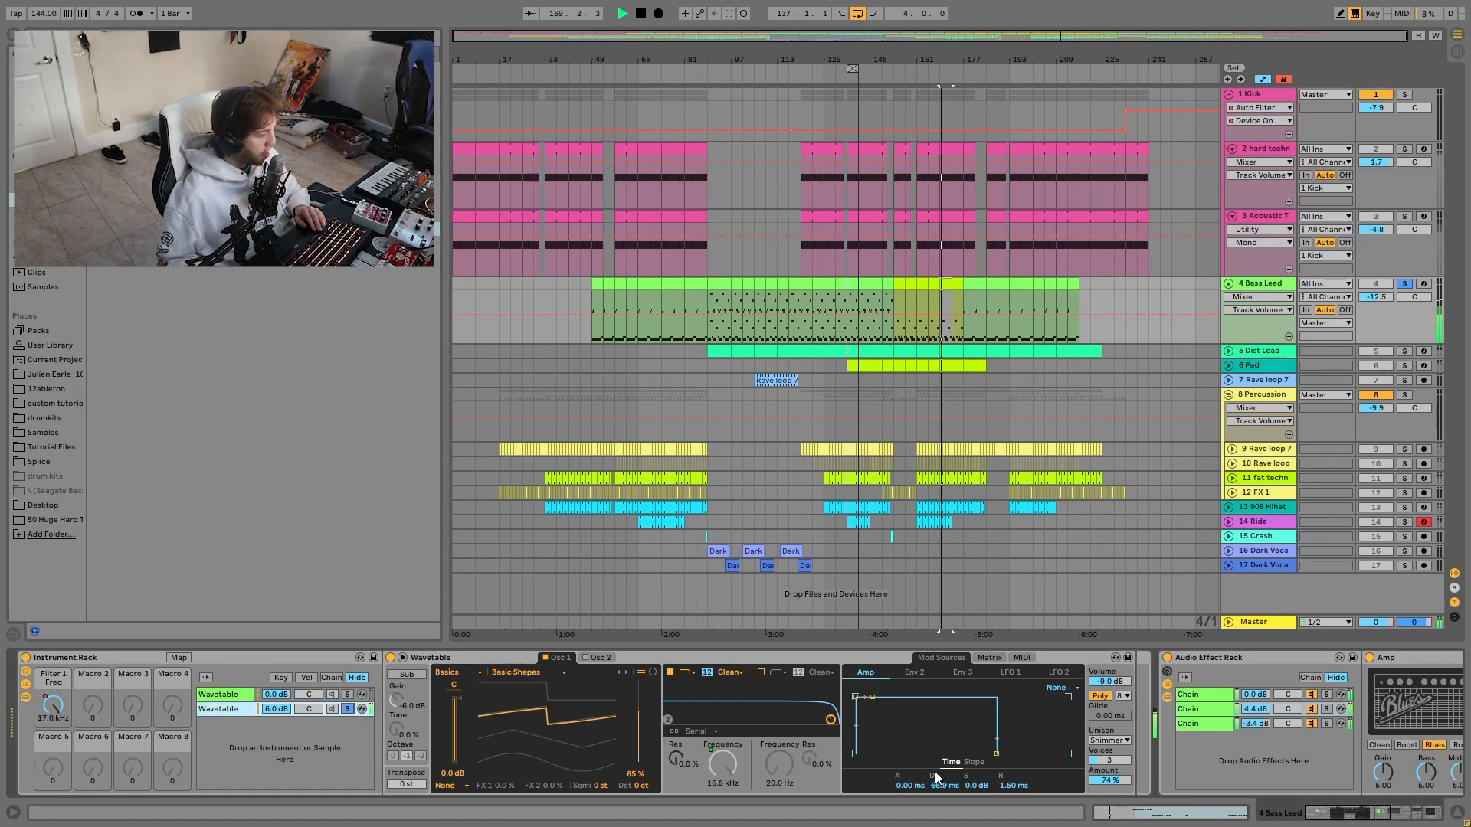
key(space)
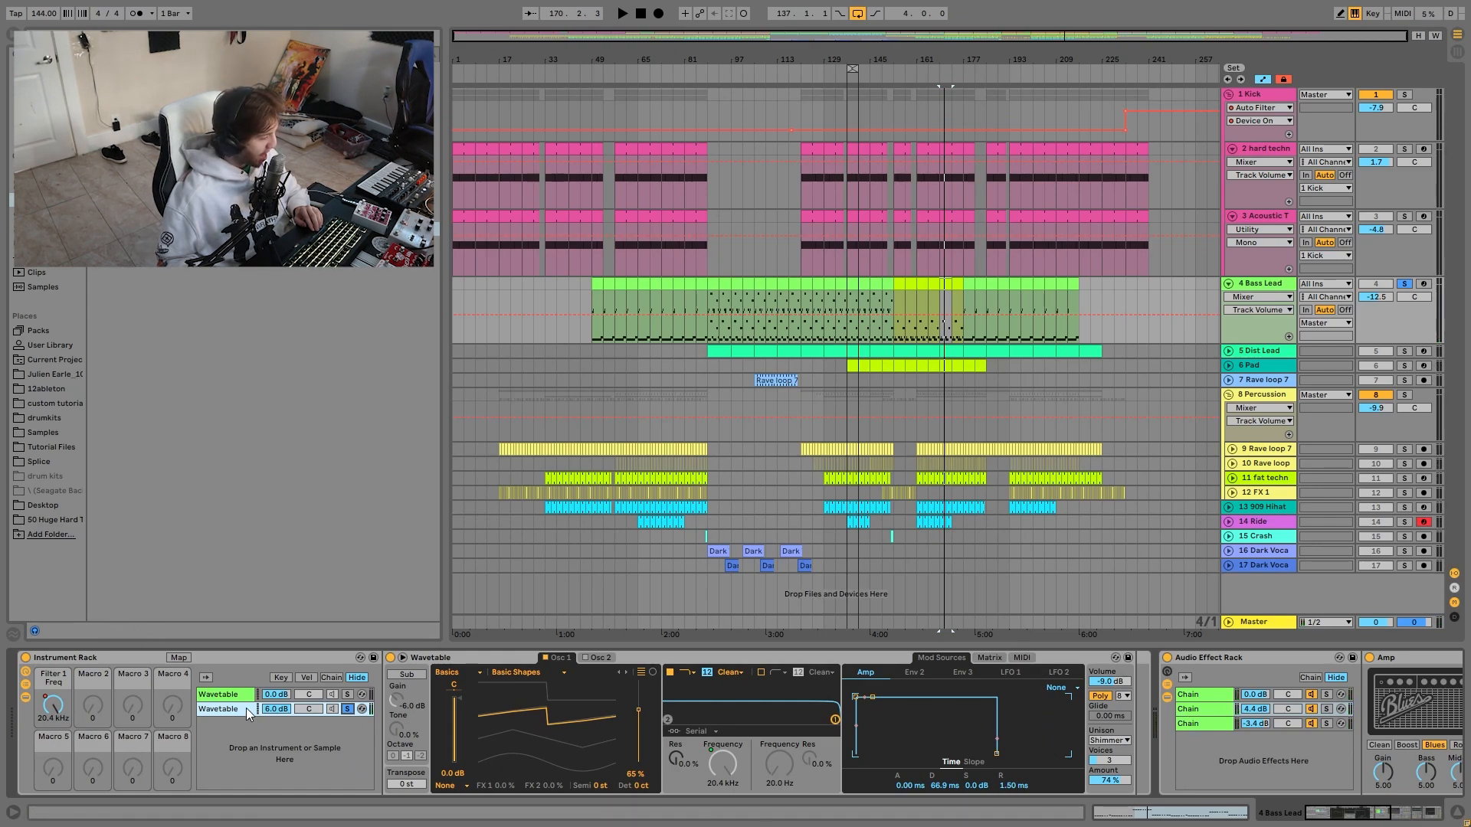
key(space)
key(space)
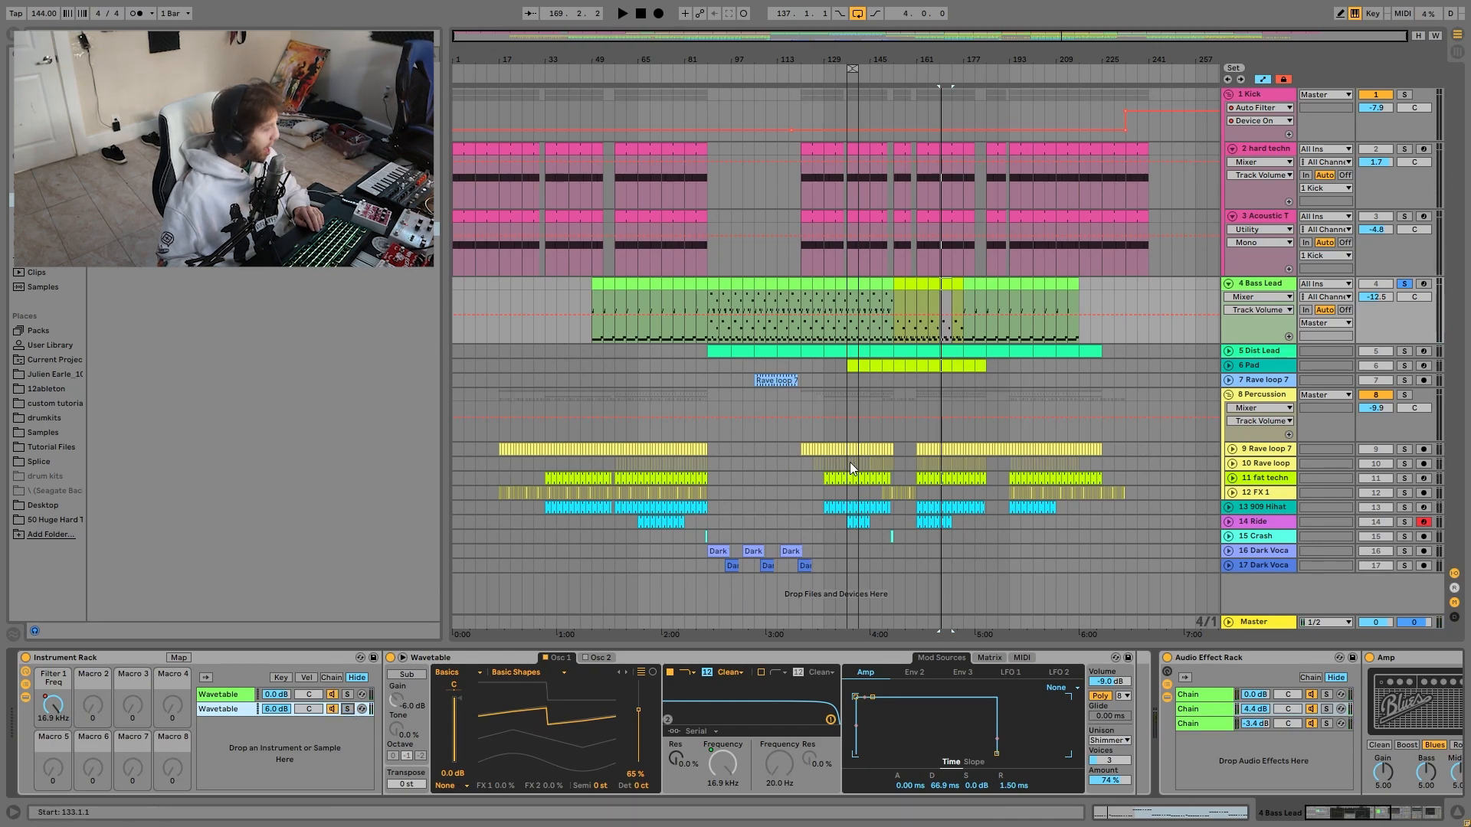
Open the Bass Lead clip at bar 137, audition its notes, and return to the track's devices.
double_click(860, 291)
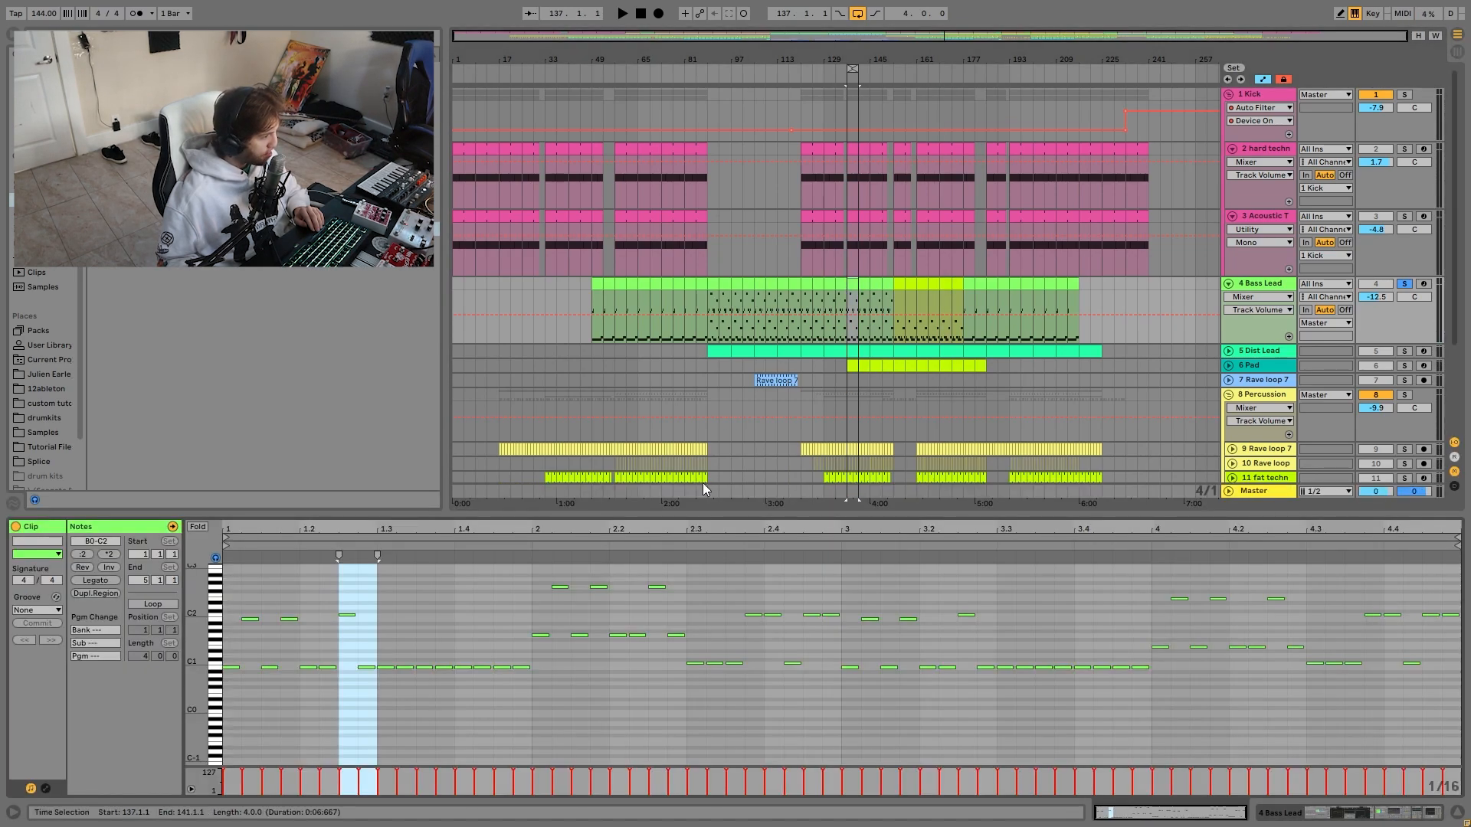
key(space)
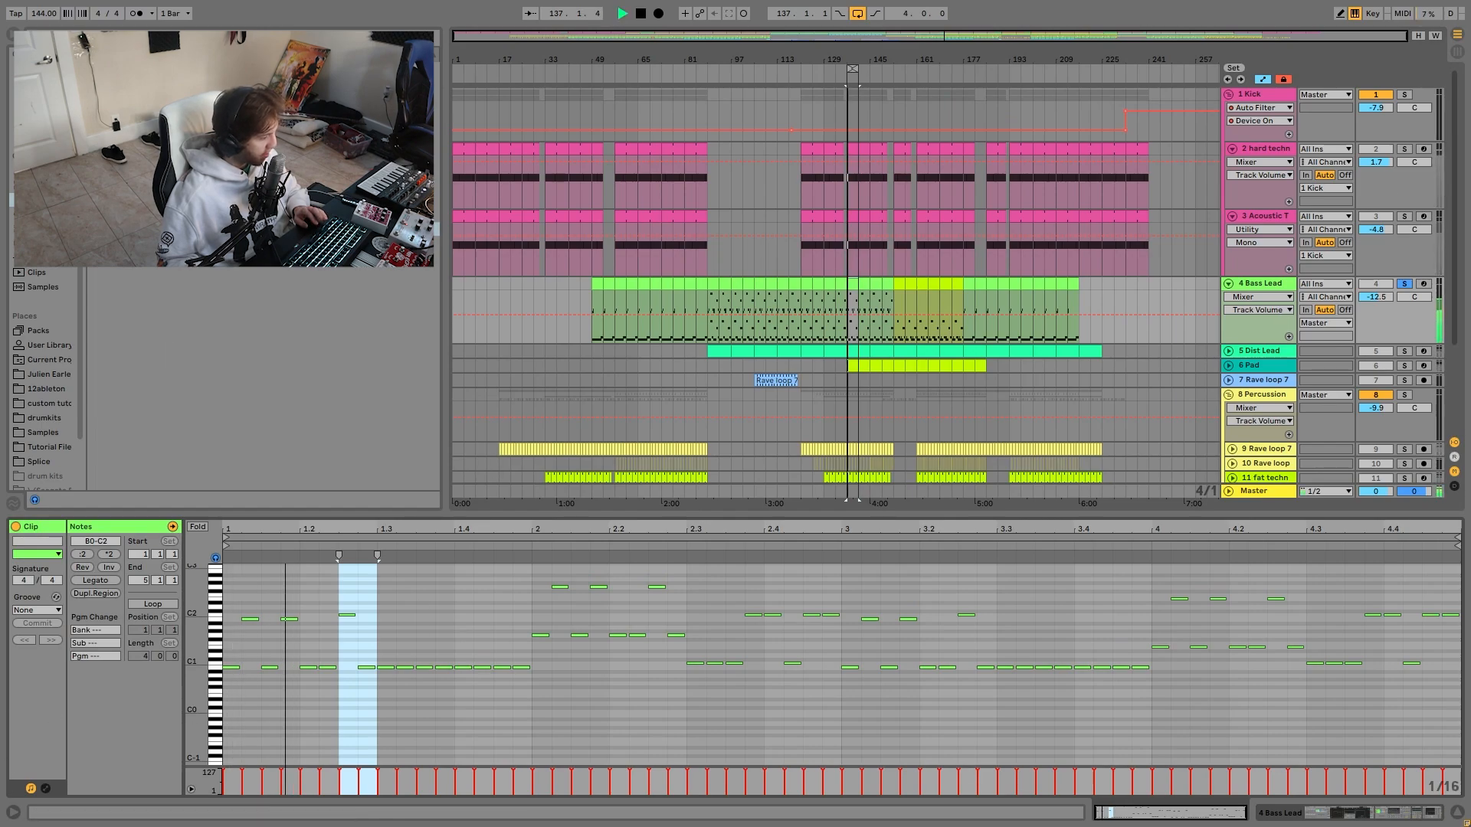
click(1272, 297)
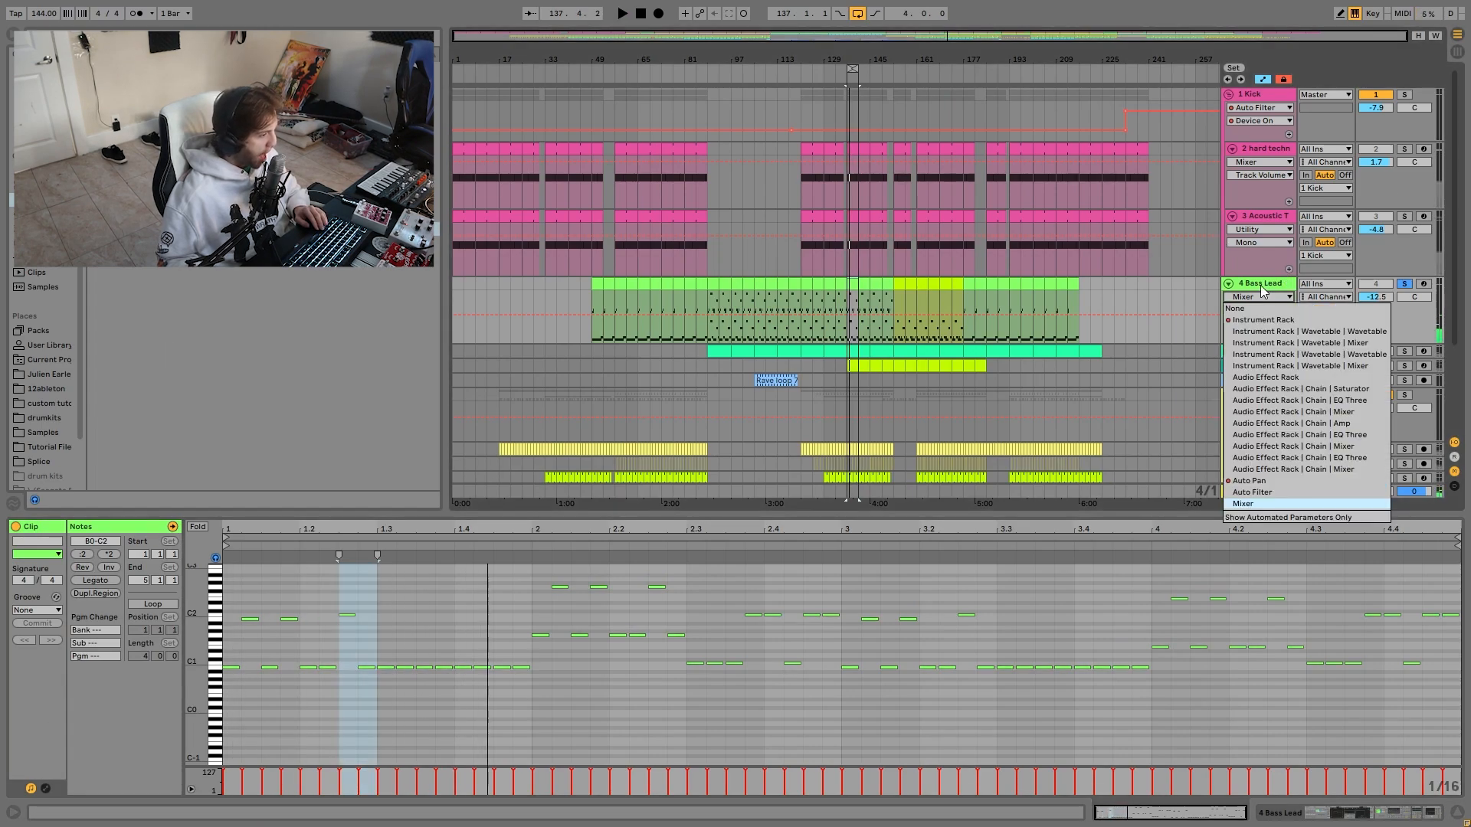
click(1261, 285)
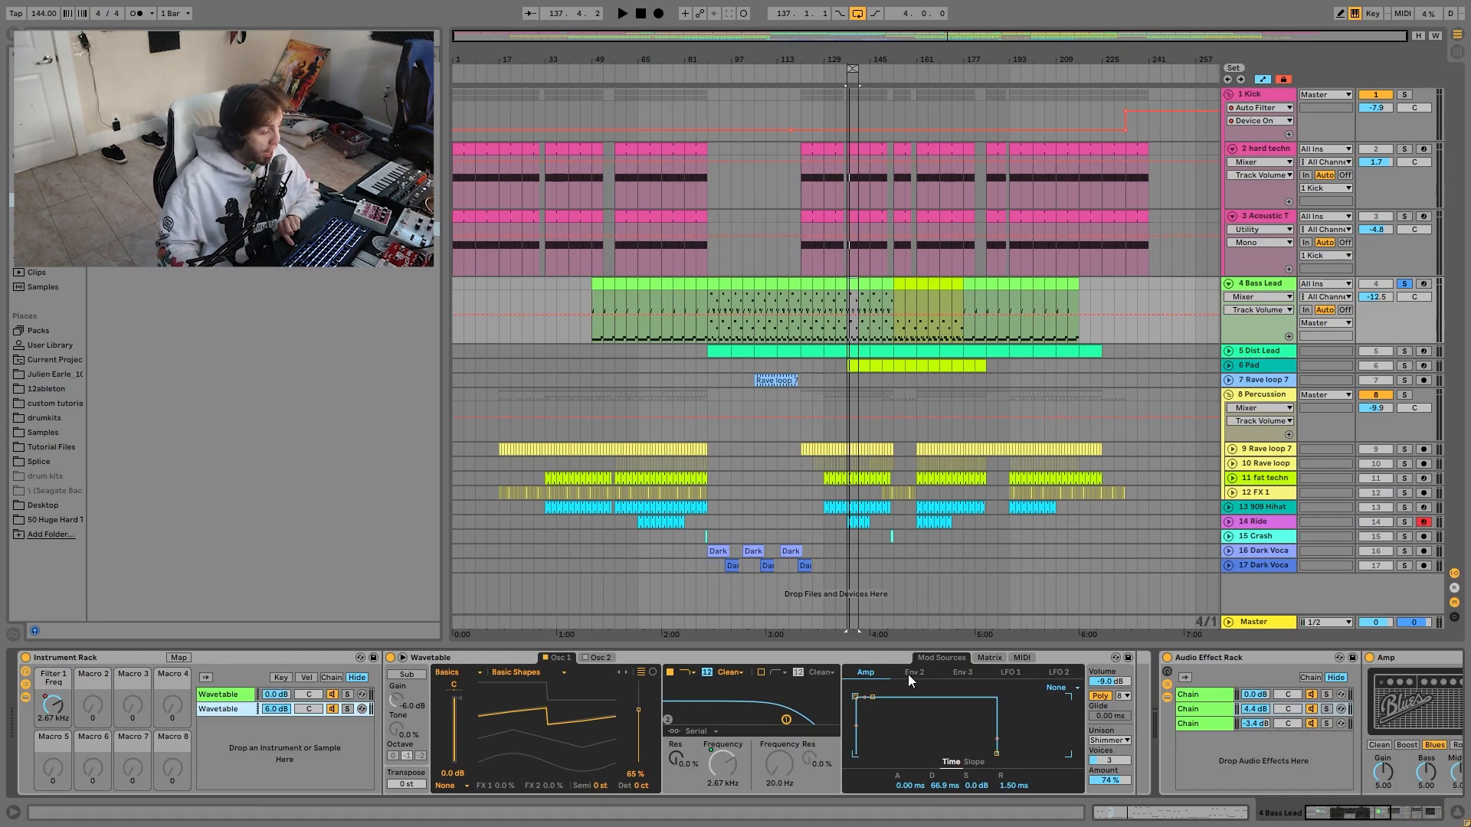
Show the second Wavetable's MIDI modulation assignments and play the soloed Bass Lead from bar 137.
click(1027, 658)
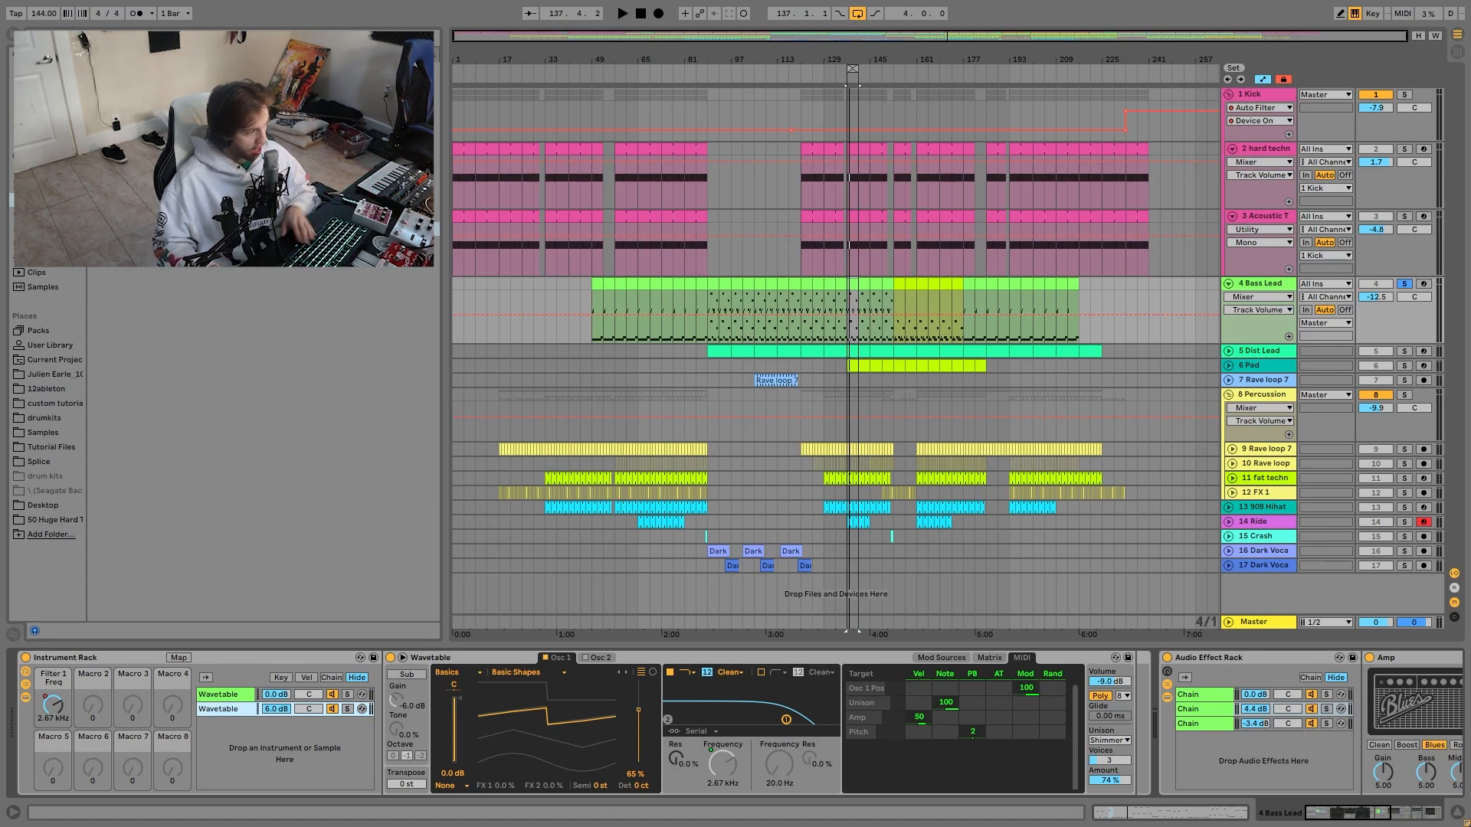
key(space)
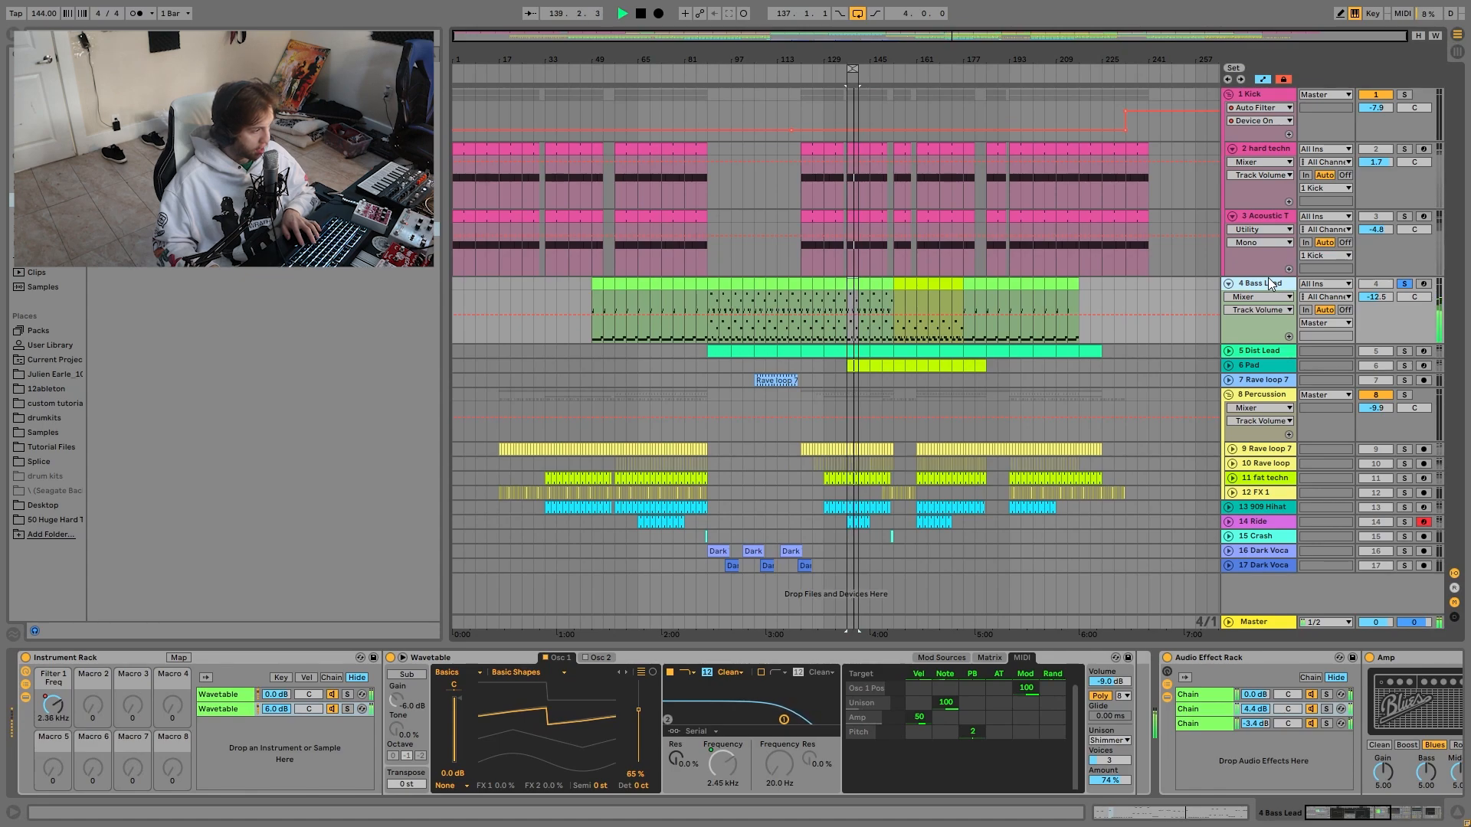
key(space)
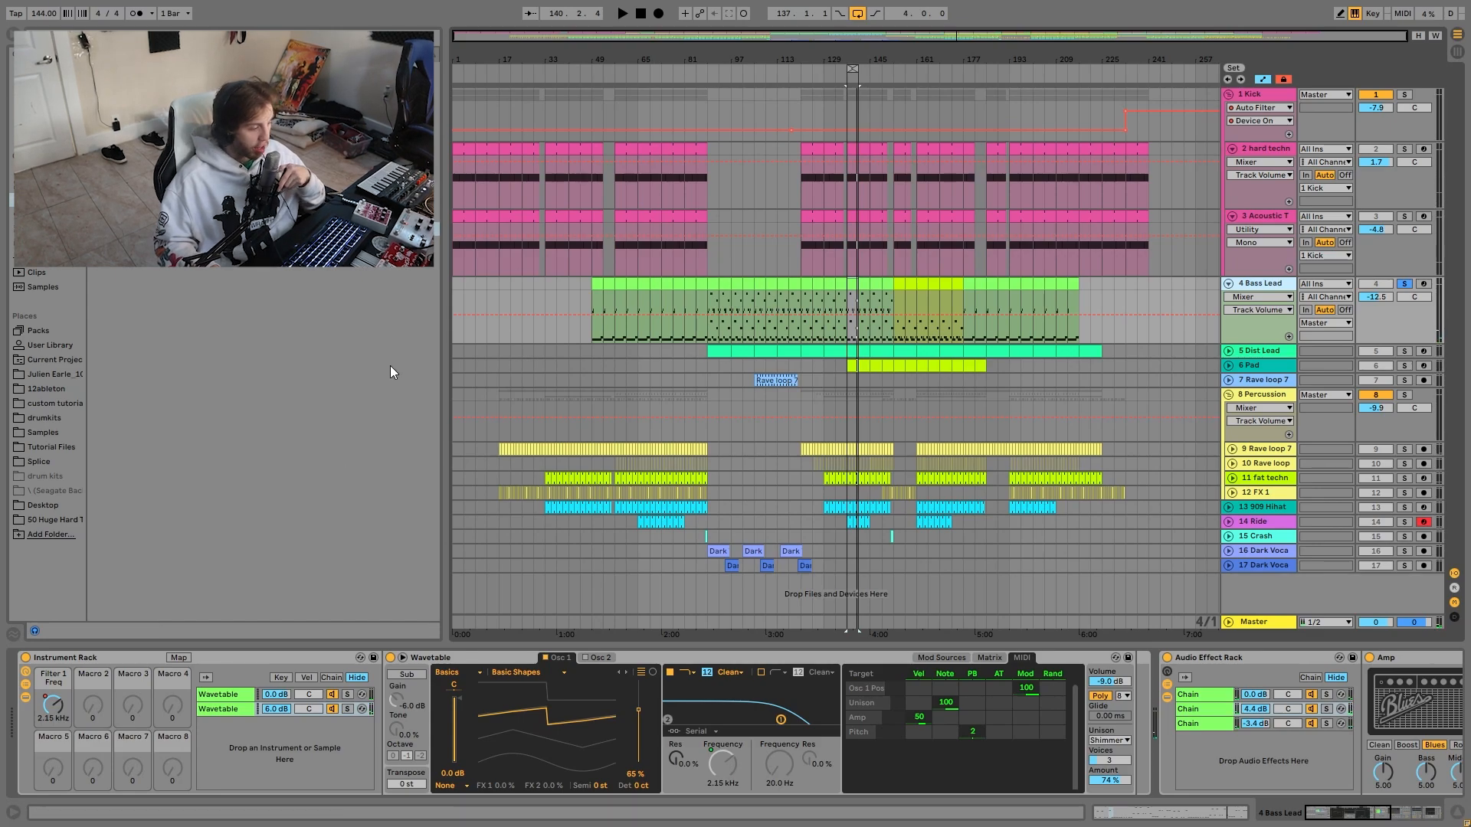
key(space)
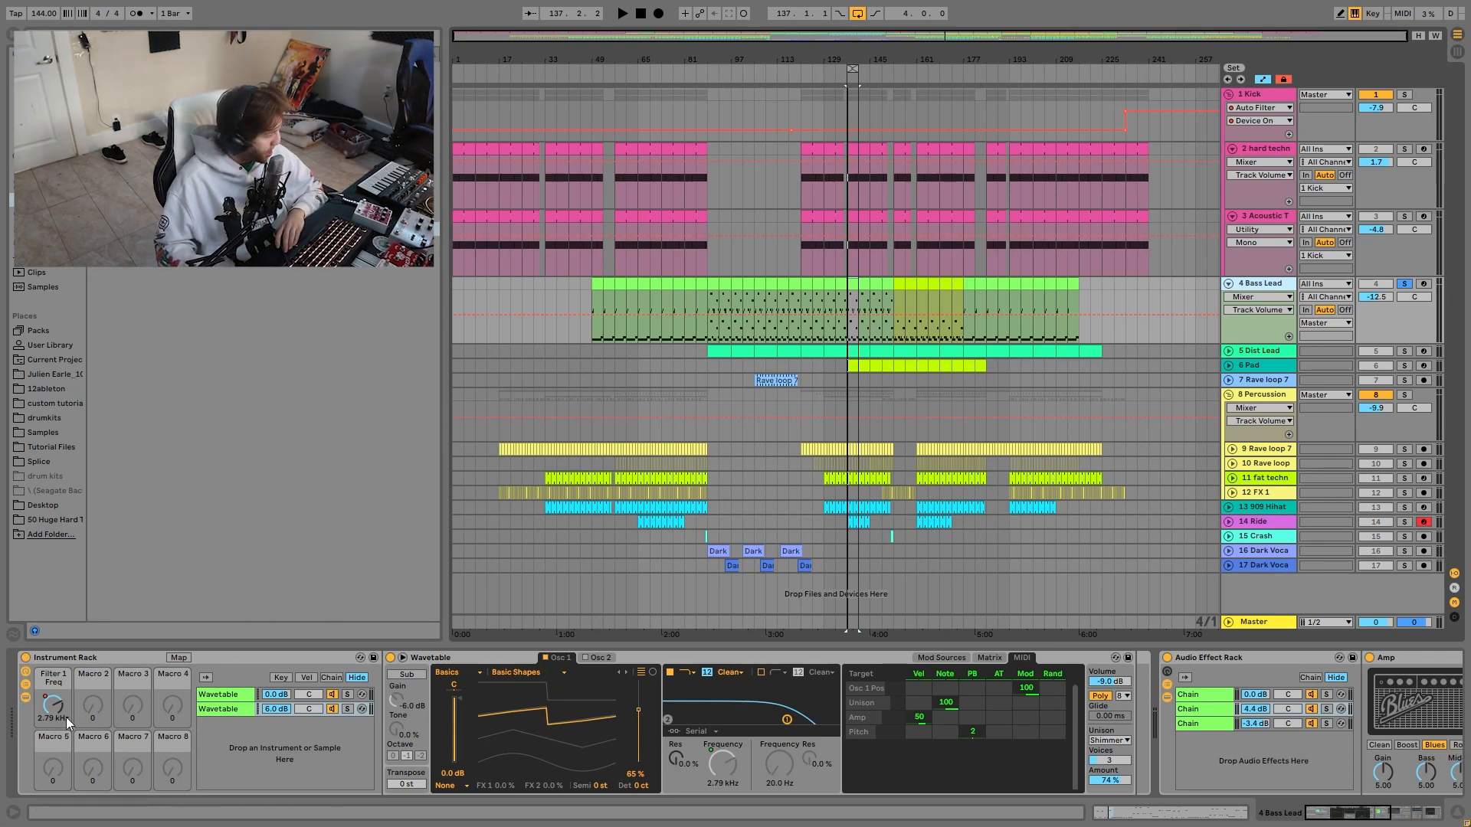
Show the Instrument Rack's first Wavetable chain and the Audio Effect Rack that follows the instruments.
click(34, 715)
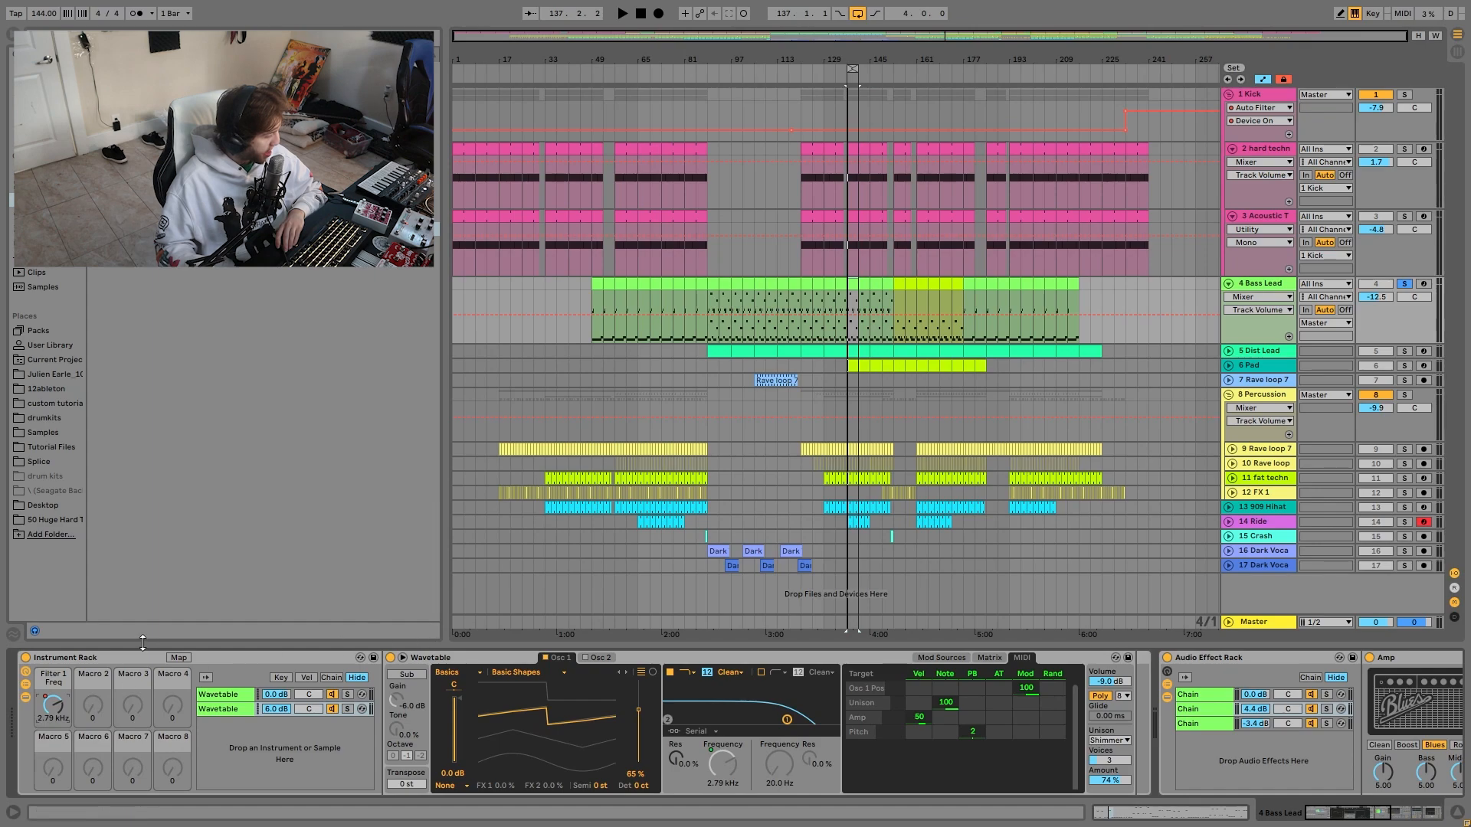
click(239, 696)
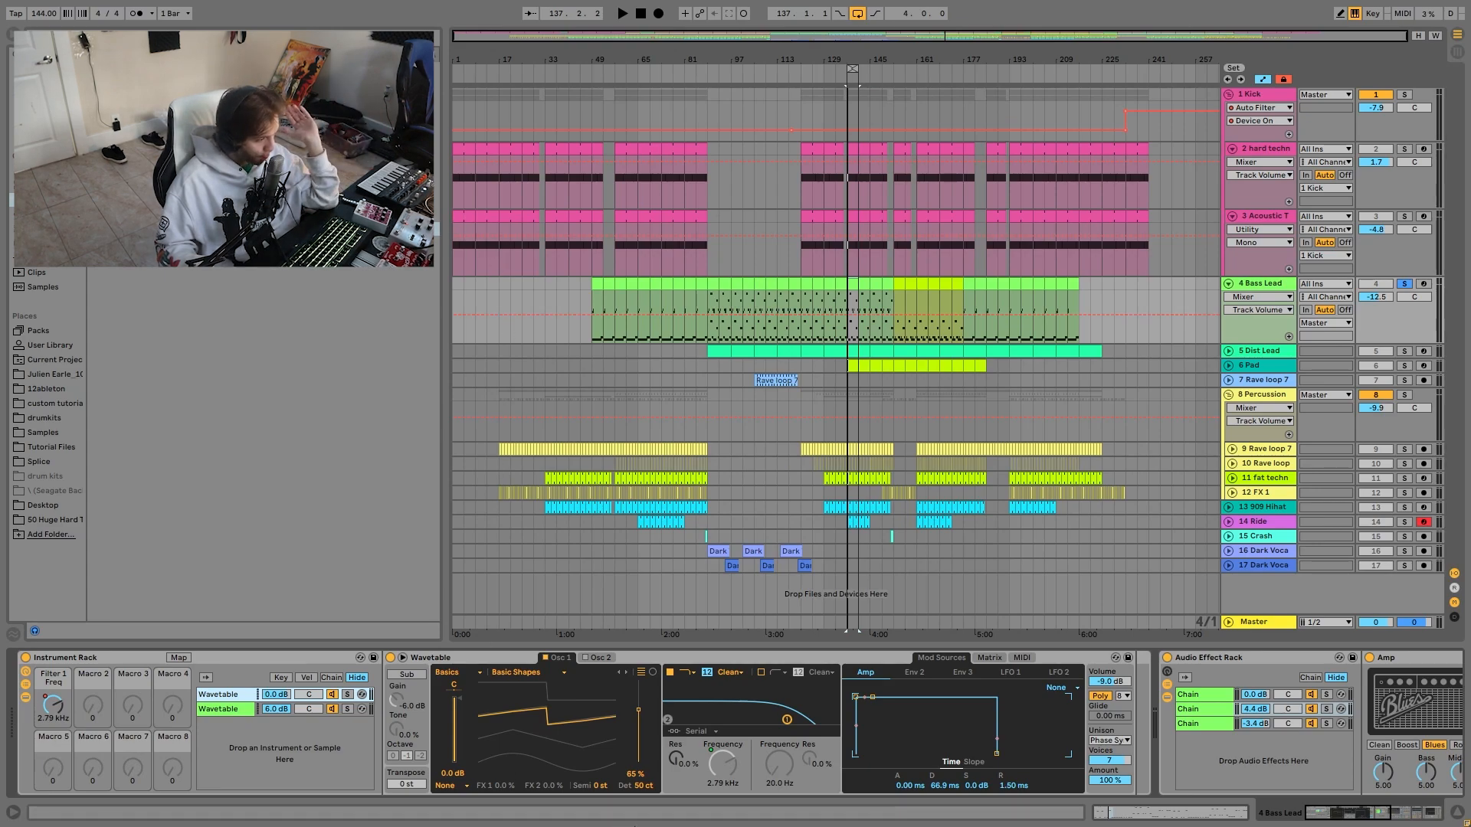
scroll(889, 747, right, 3)
scroll(1142, 734, right, 3)
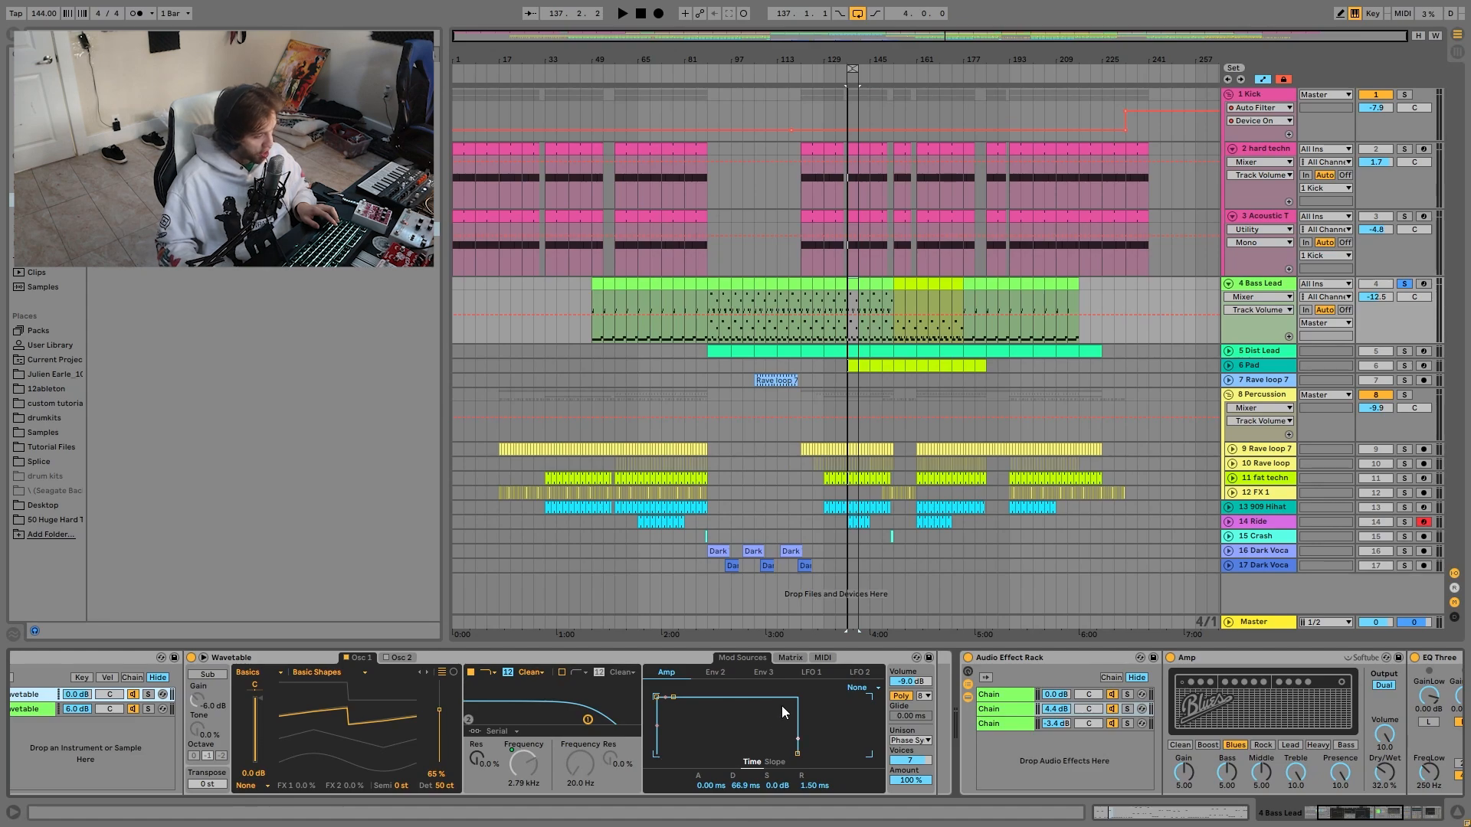
scroll(786, 710, right, 2)
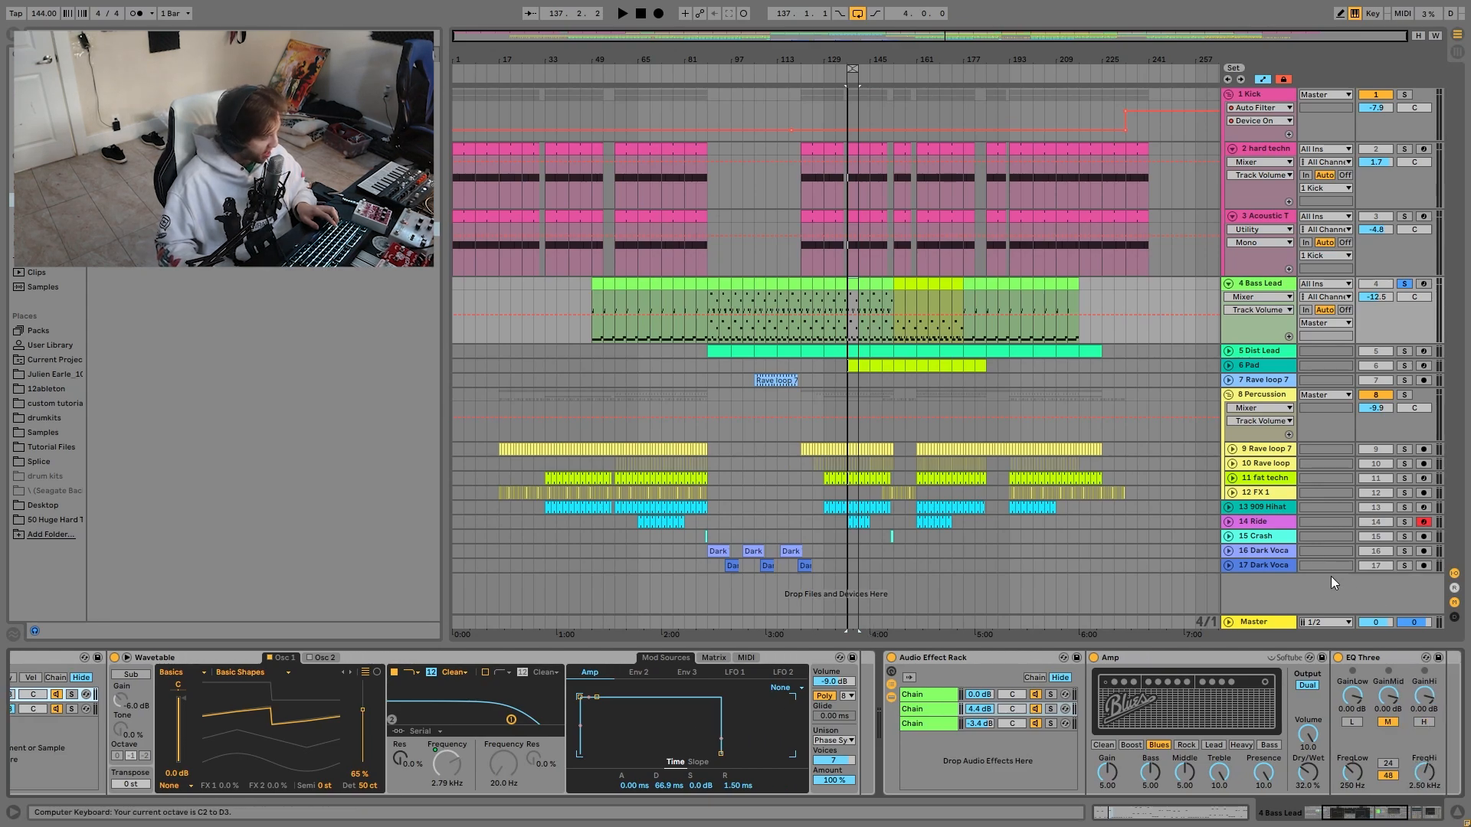
scroll(1073, 703, right, 2)
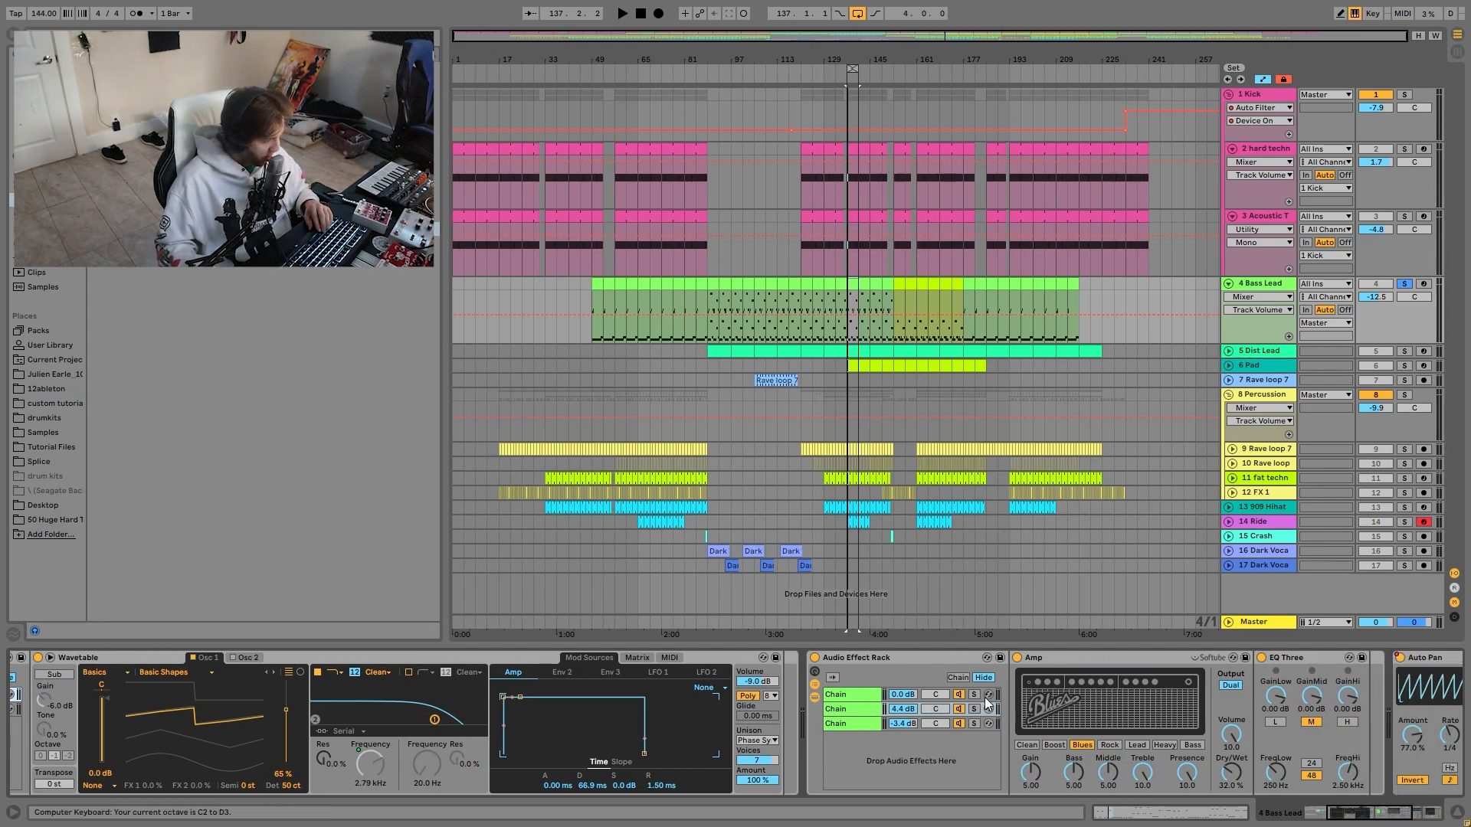
Solo each of the Audio Effect Rack's three chains in turn during playback from bar 137, ending with no chain soloed.
click(982, 695)
key(space)
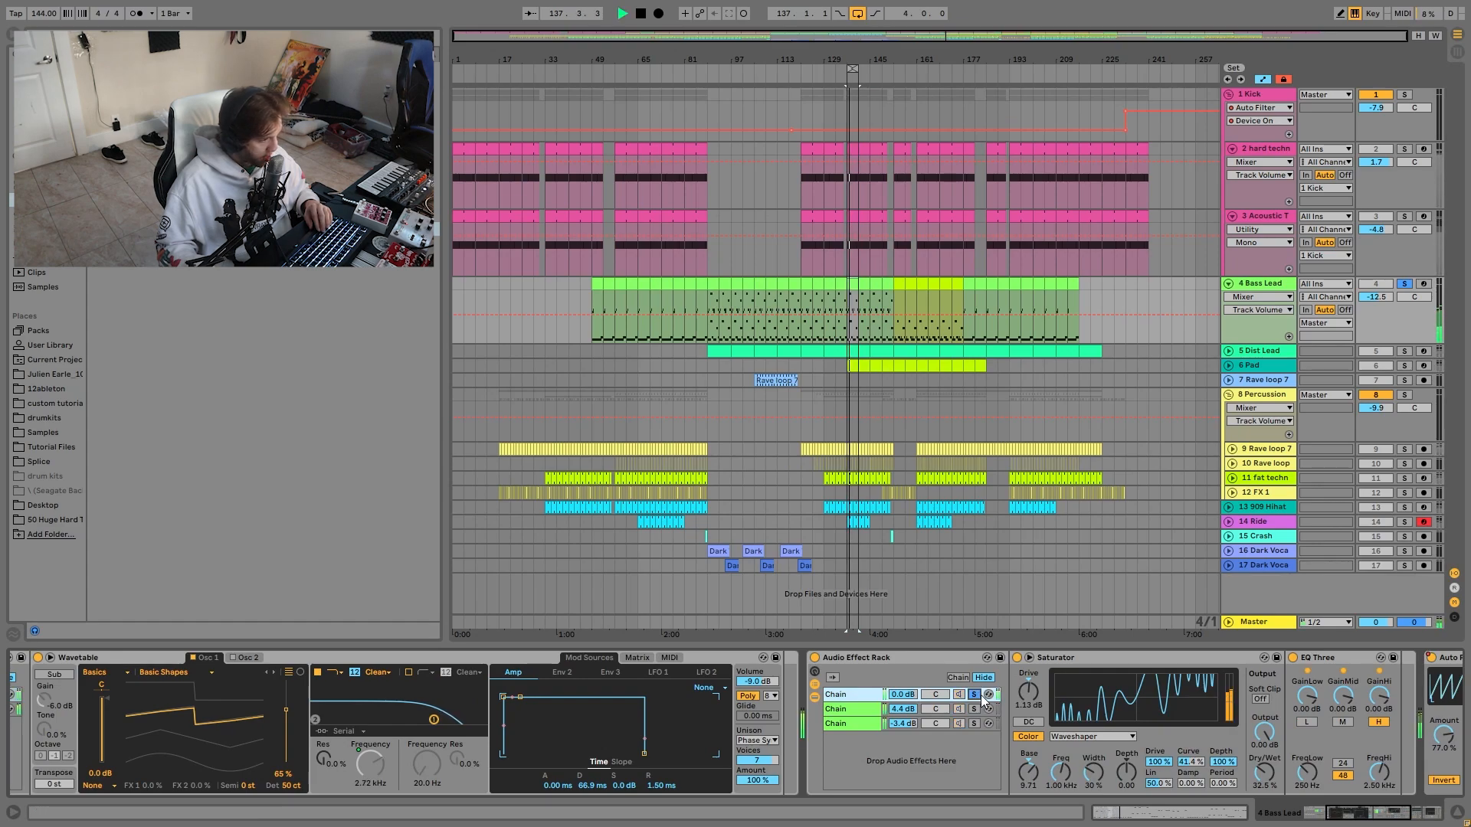
click(975, 709)
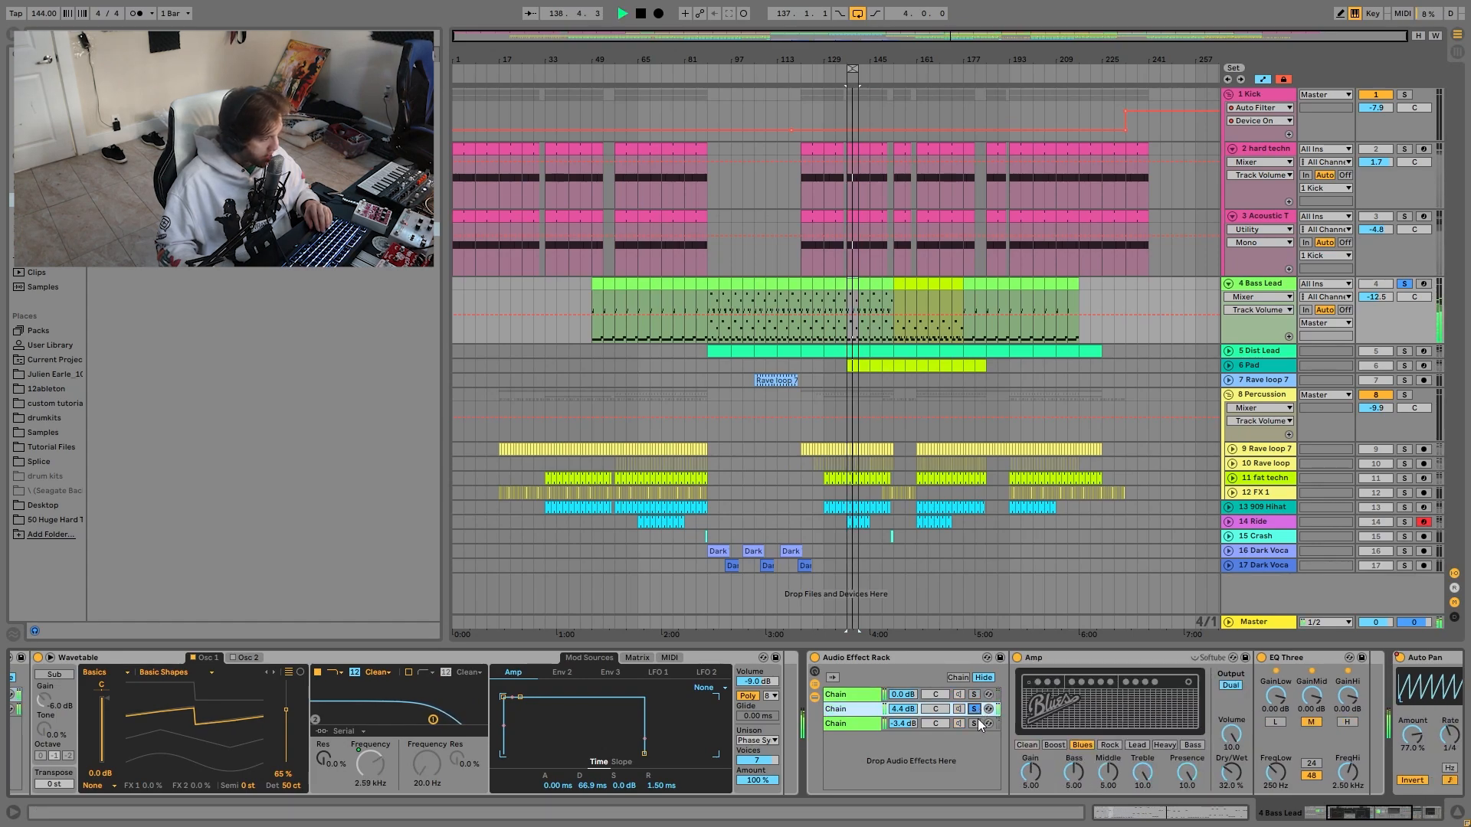
click(976, 724)
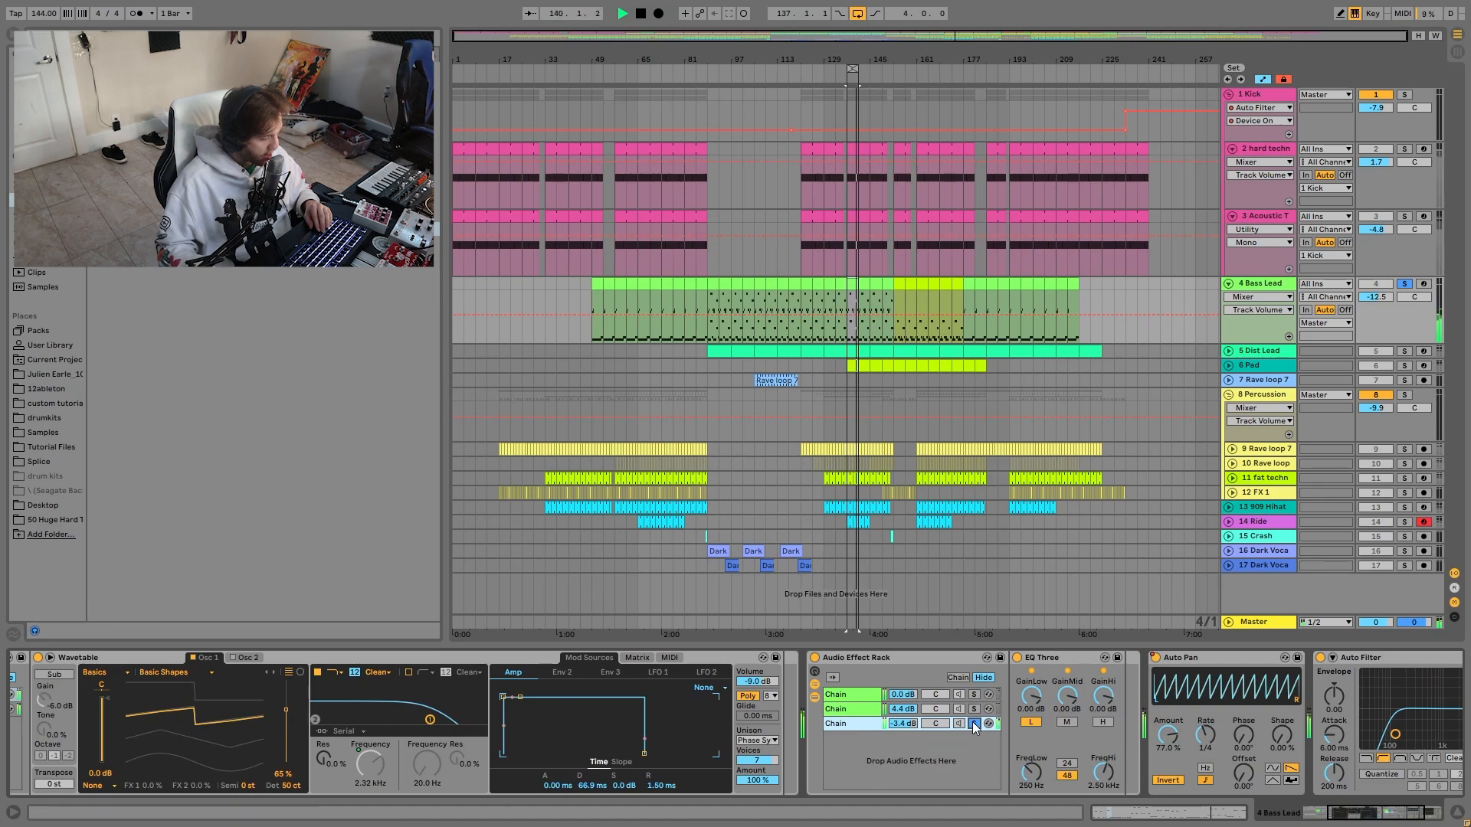
key(space)
click(973, 723)
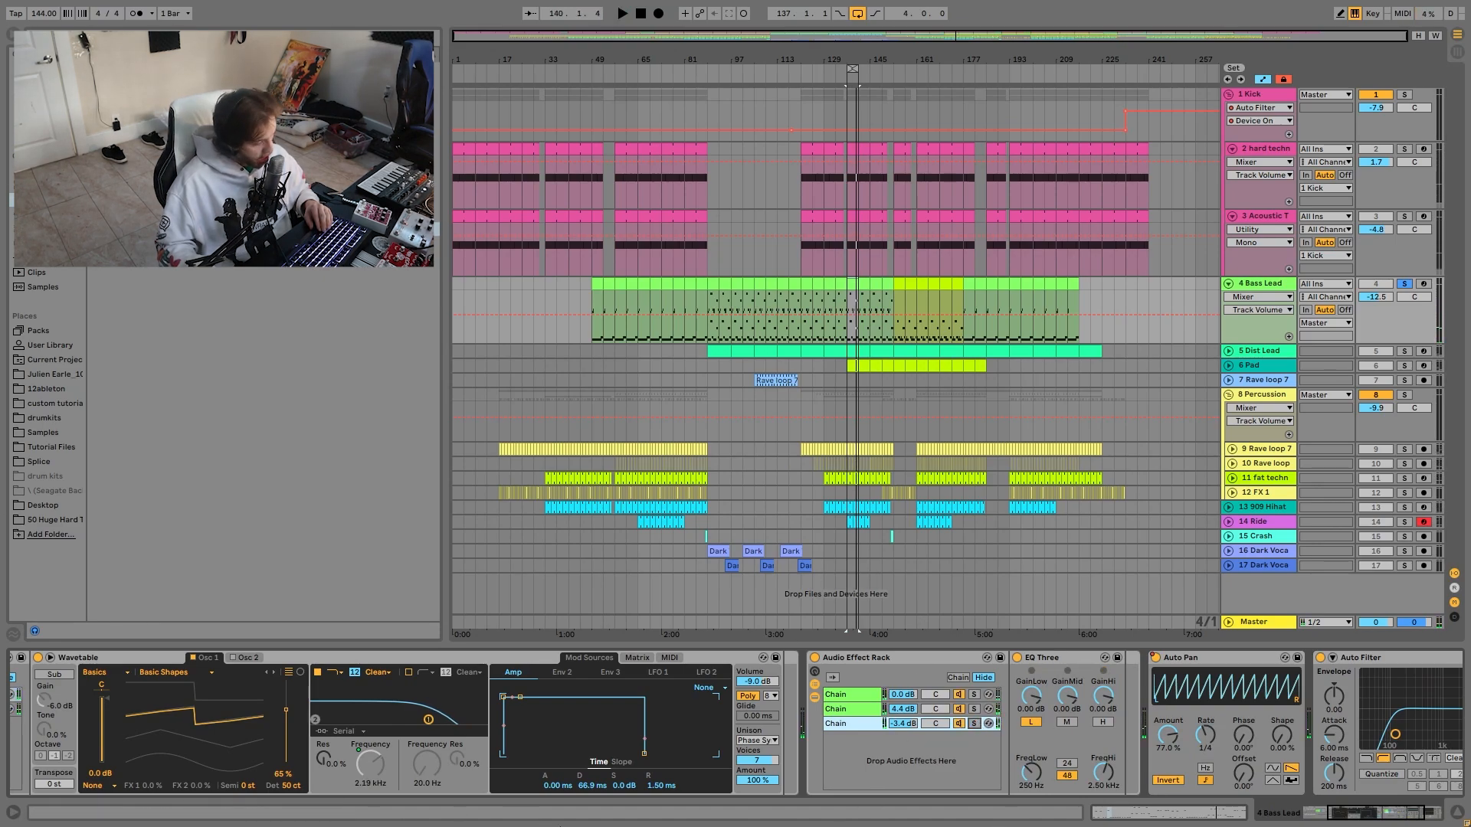
Select the Audio Effect Rack's first chain and compare all chains together with that Saturator chain soloed during playback.
click(852, 695)
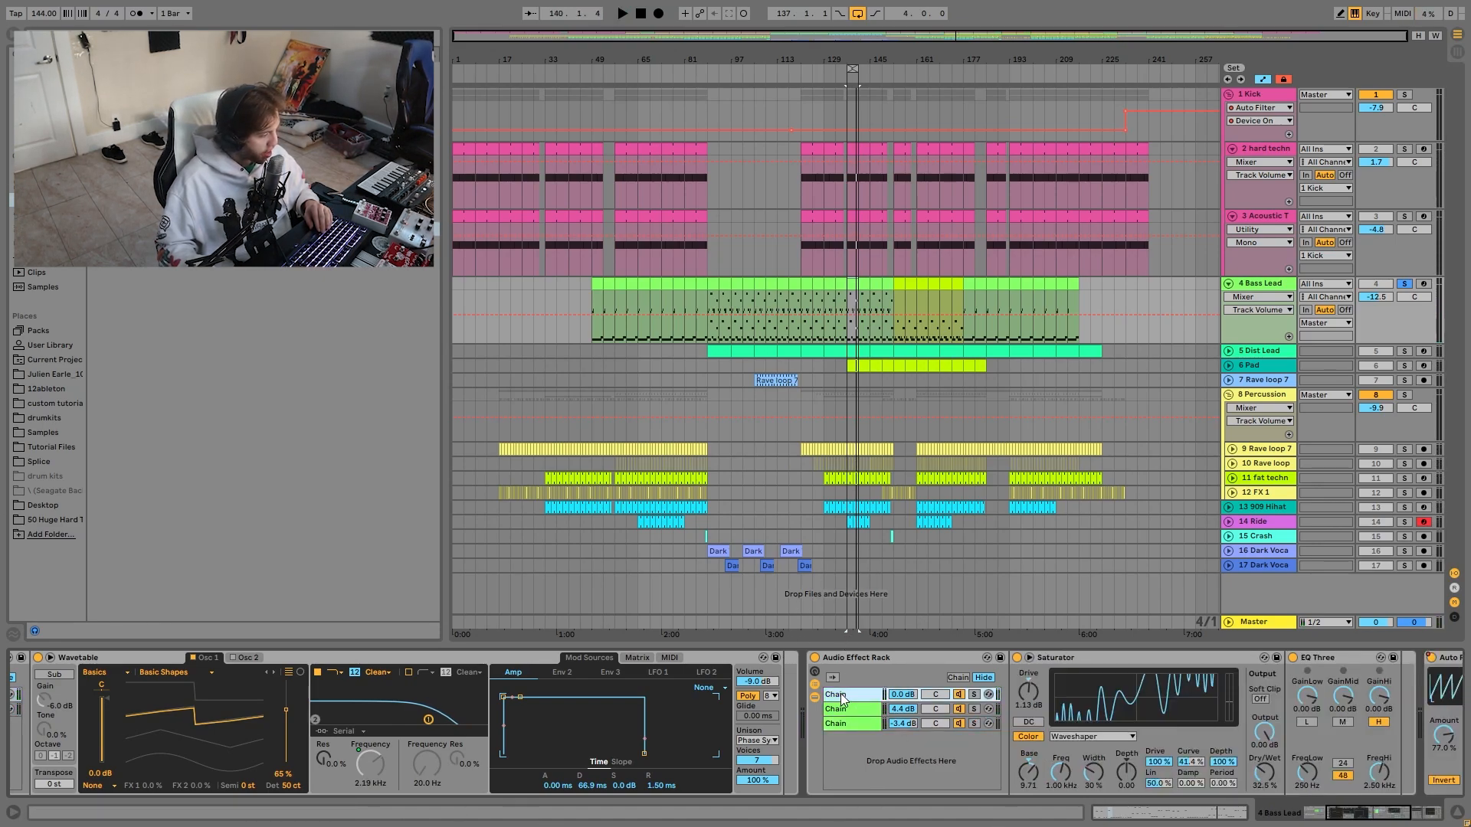
key(space)
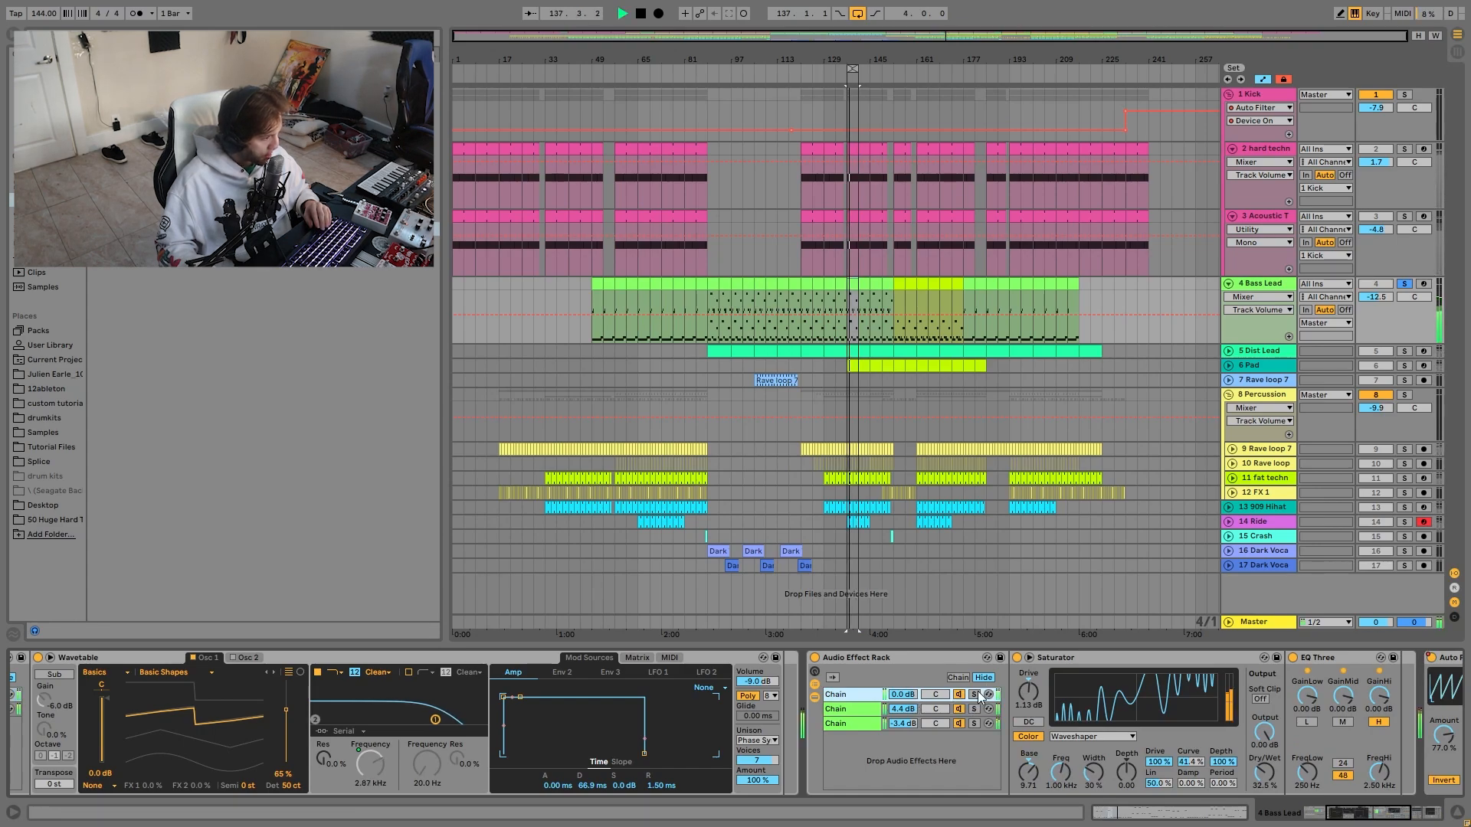
click(973, 694)
click(974, 694)
key(space)
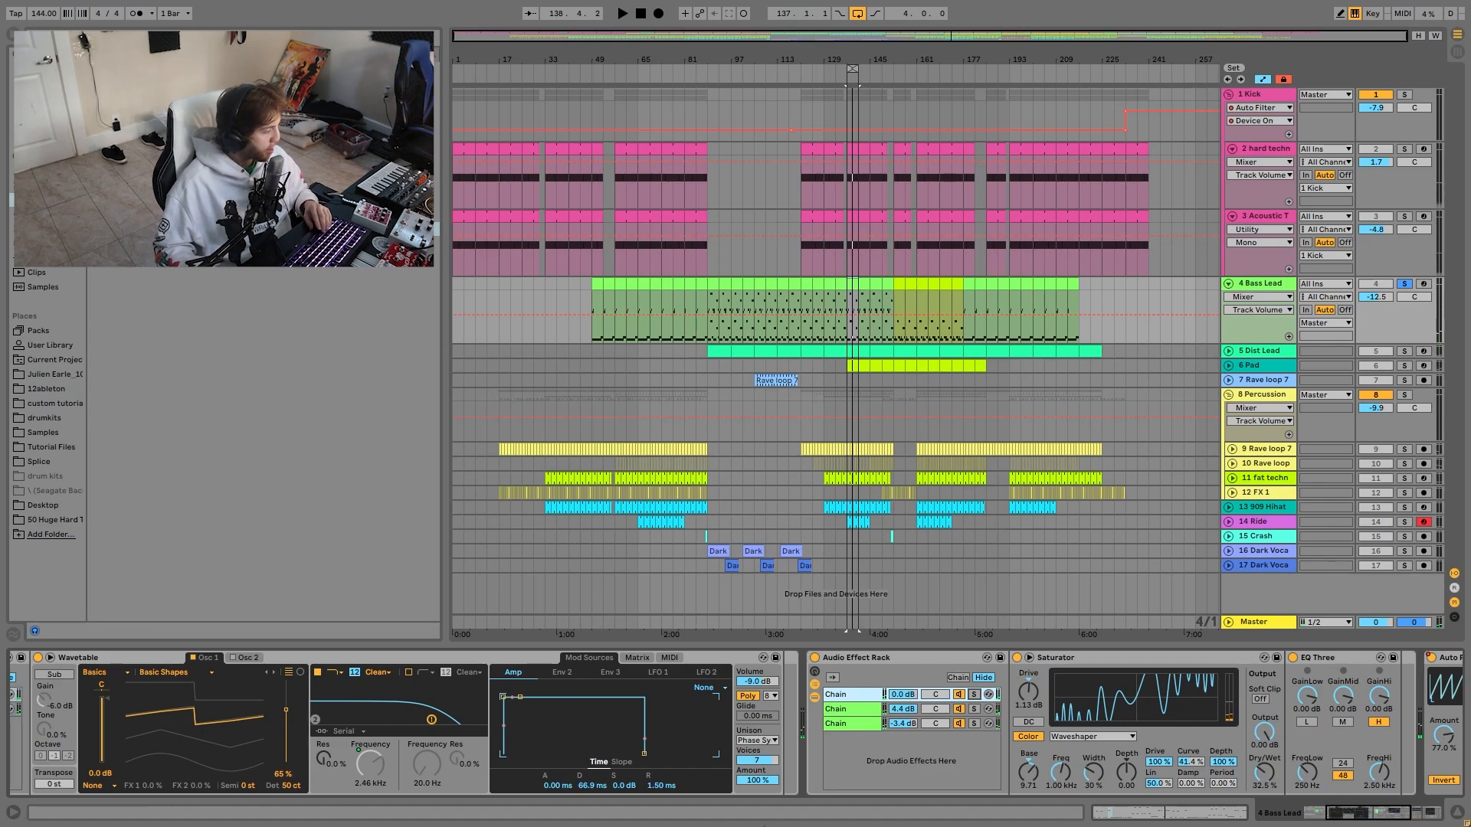
Show the Filter 1 Freq macro's automation on the Bass Lead and play the track from bar 89.
click(1320, 820)
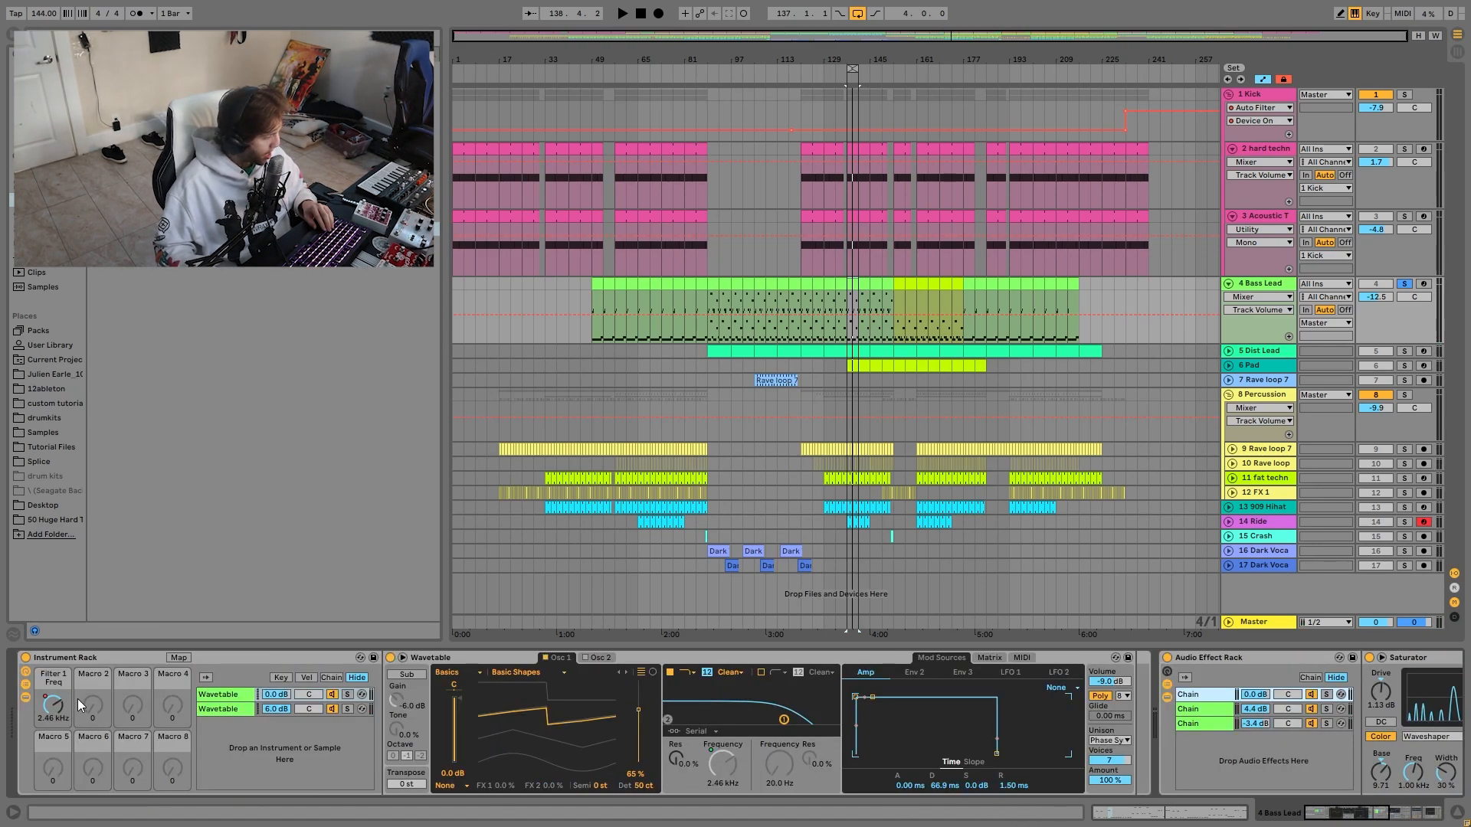
click(52, 705)
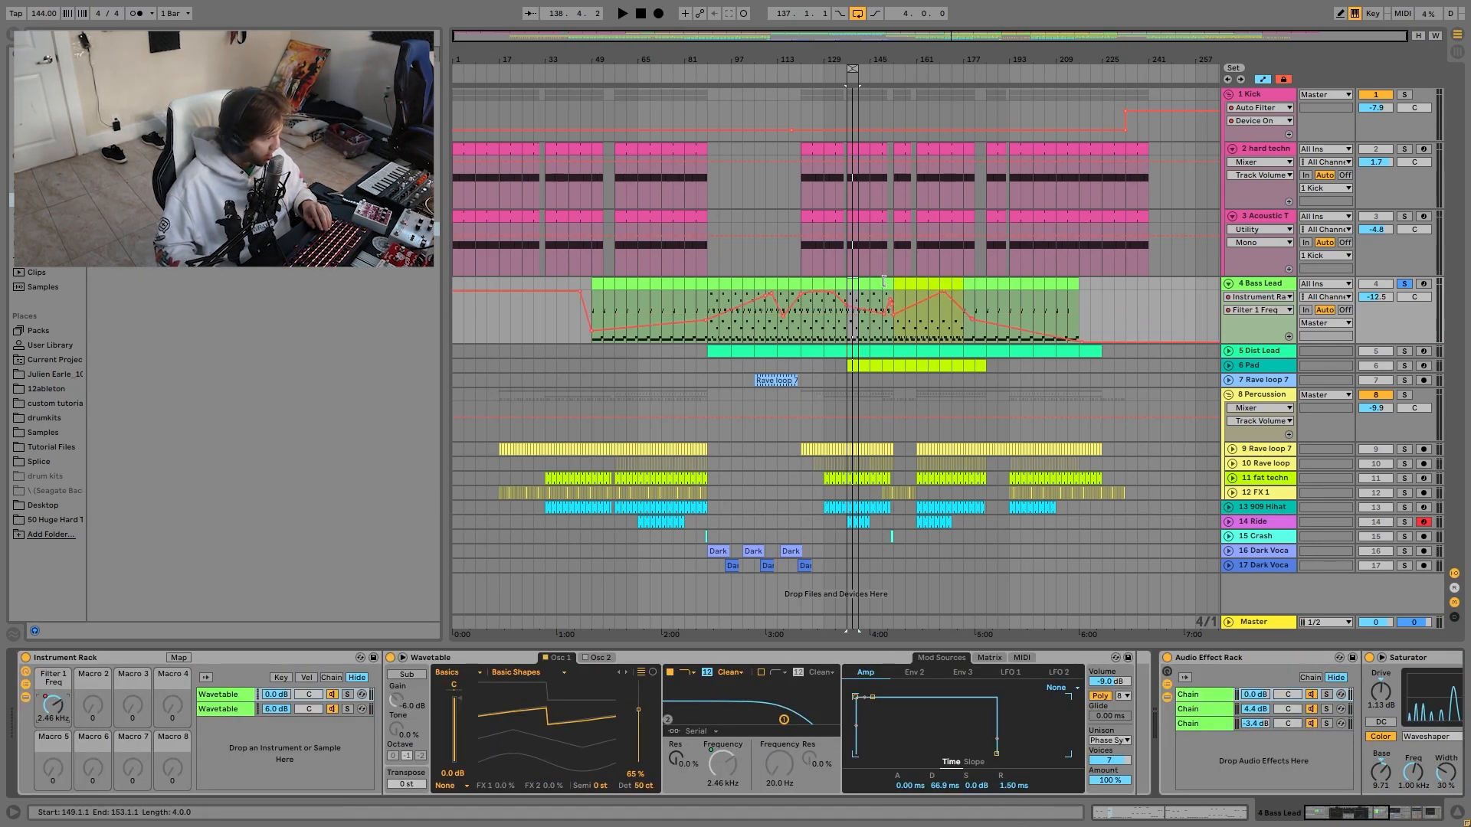
click(715, 284)
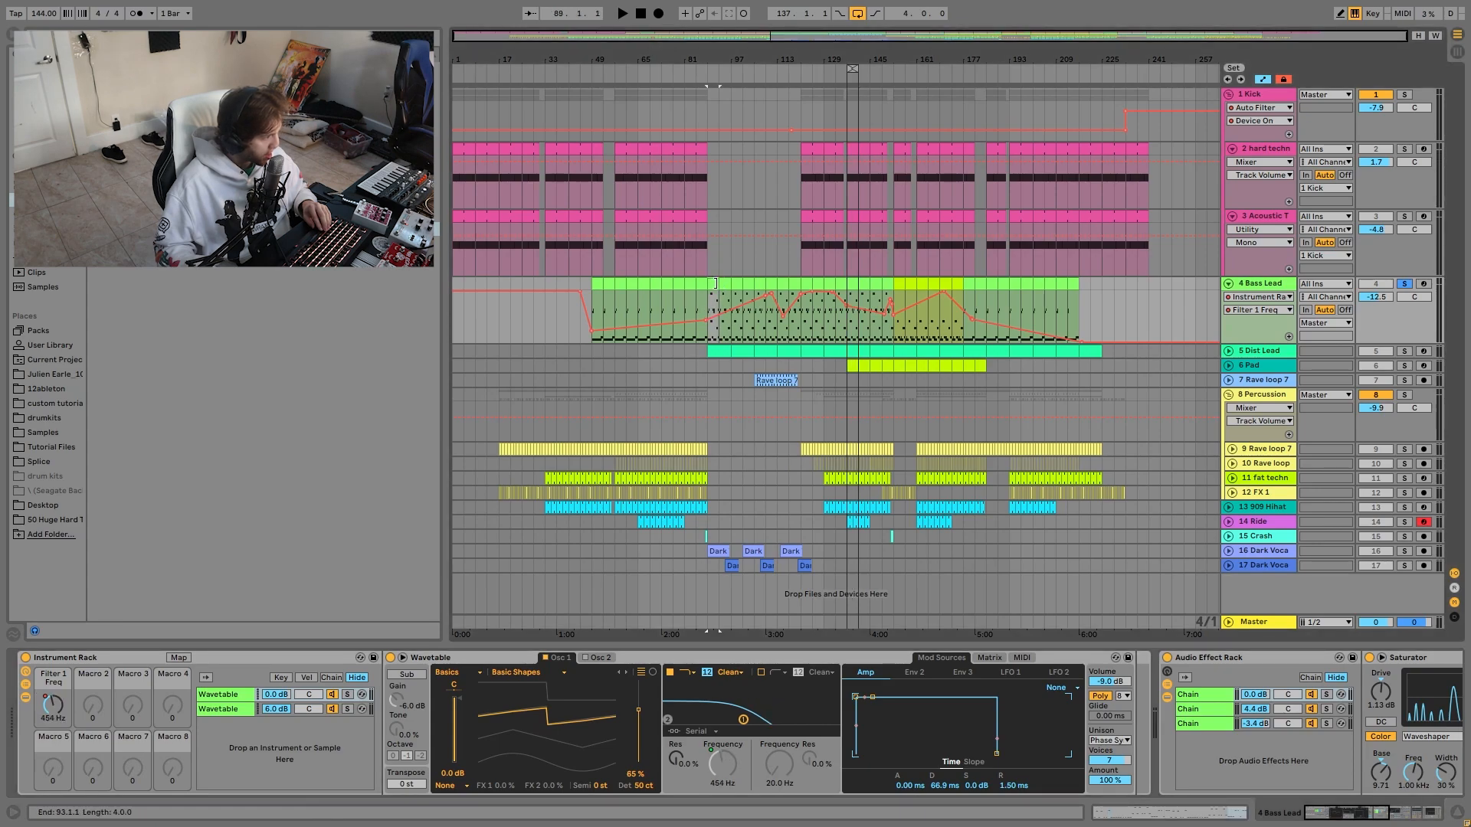
key(space)
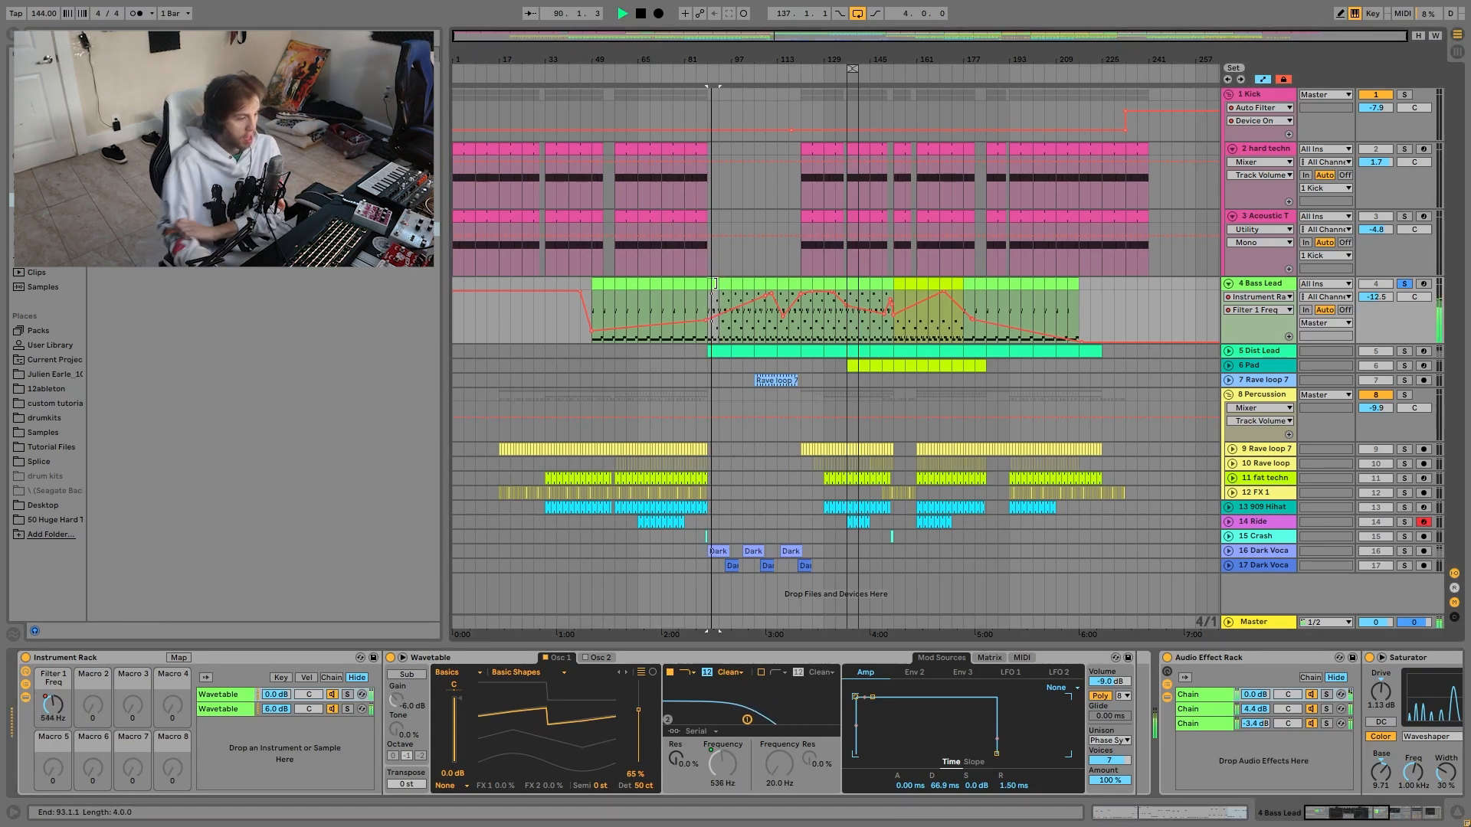
key(space)
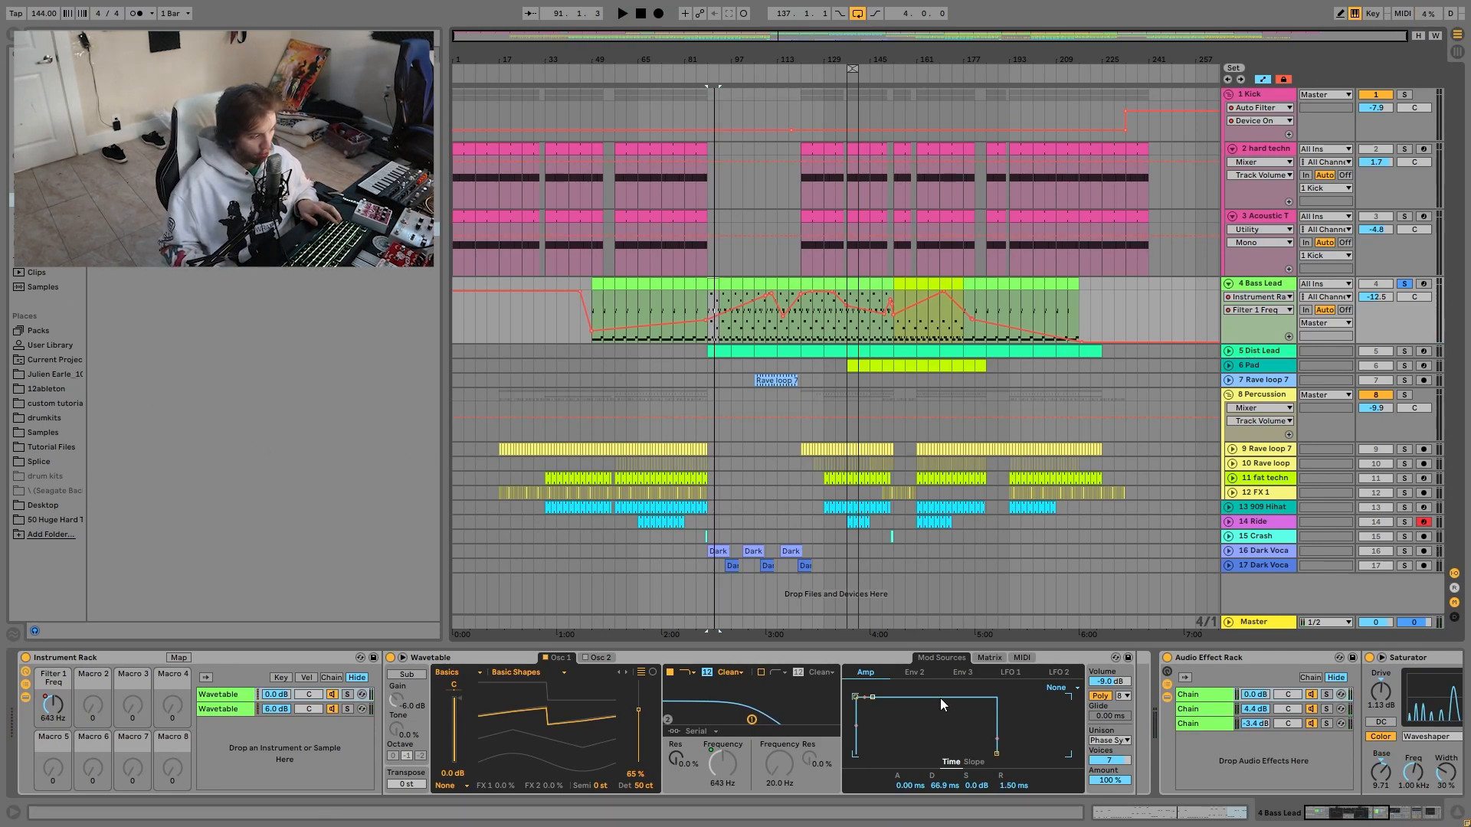
Compare the Bass Lead from bar 89 with the Audio Effect Rack on and bypassed, undoing the bypass during playback.
scroll(946, 705, right, 5)
scroll(1010, 751, right, 3)
scroll(1084, 772, right, 6)
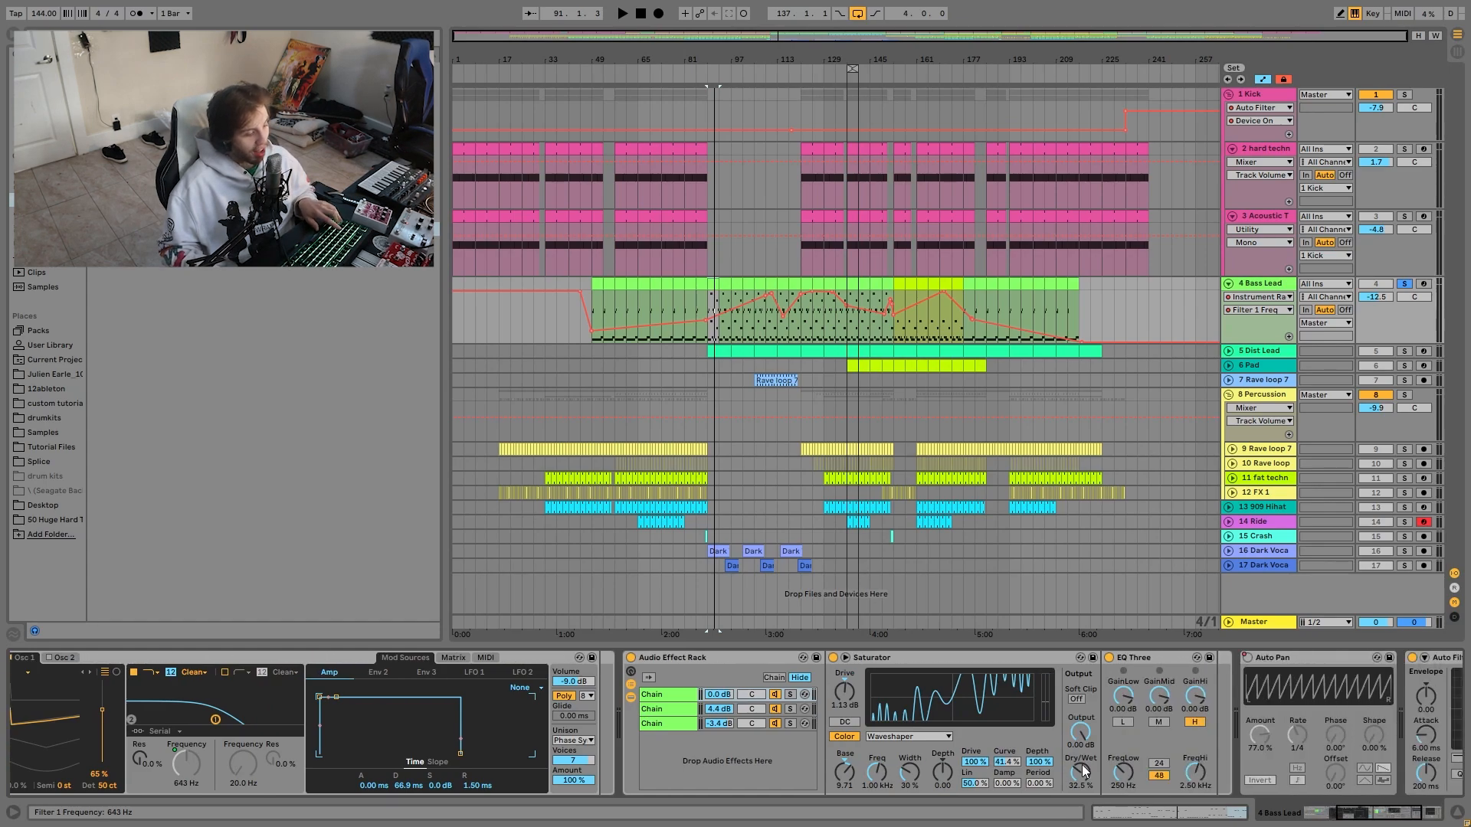
key(space)
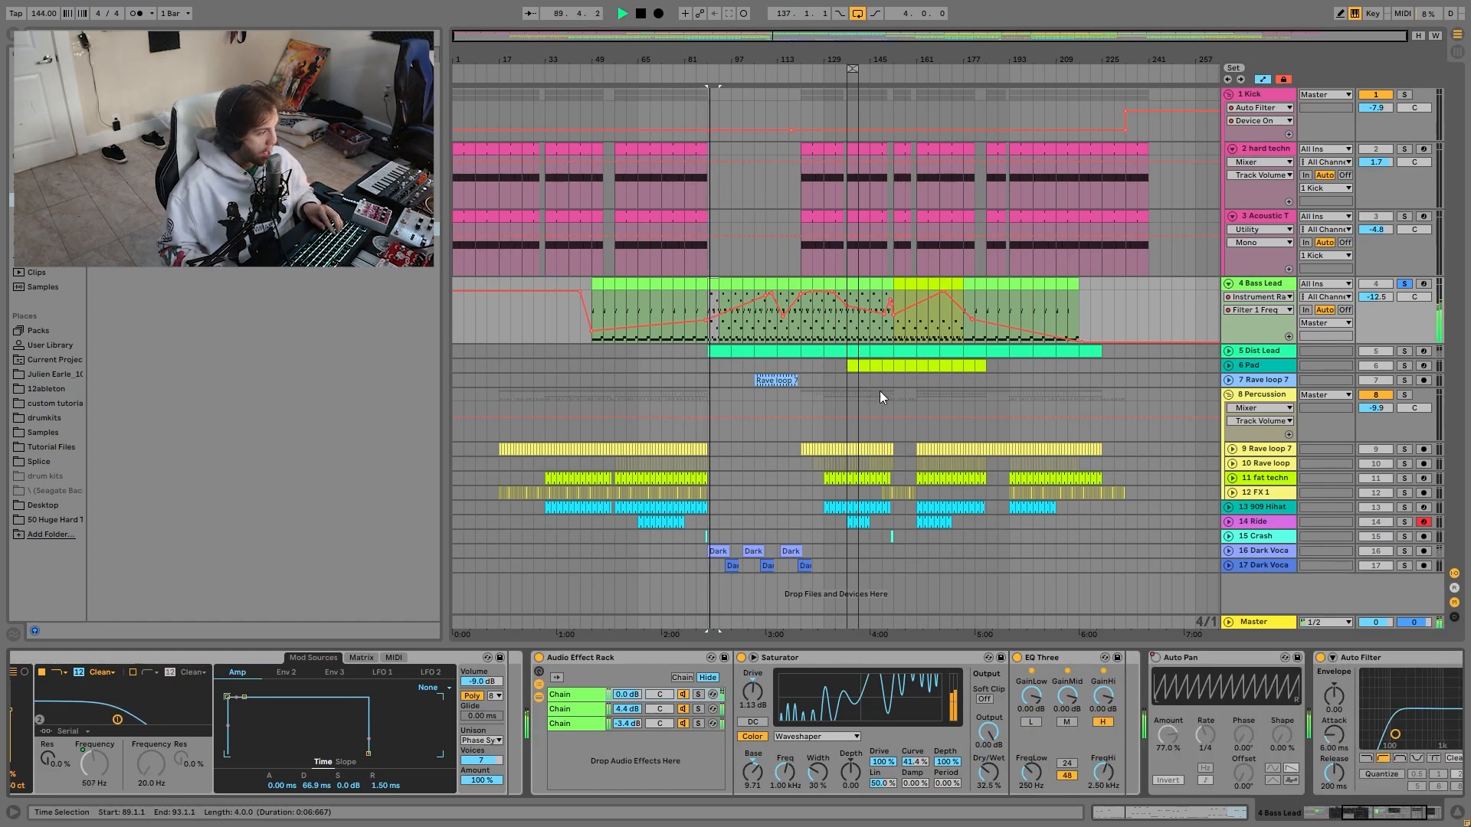
key(space)
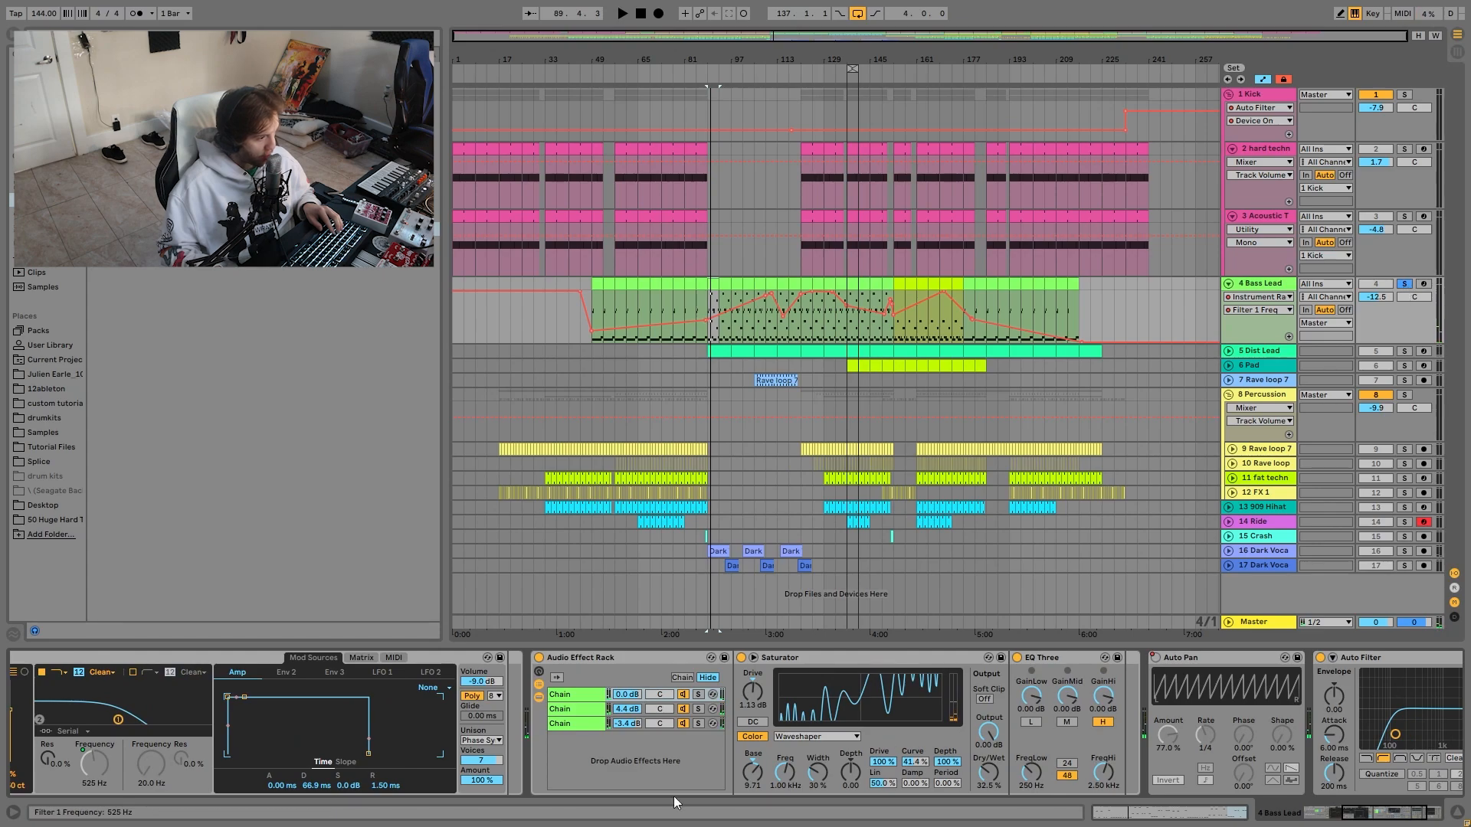
click(539, 657)
key(space)
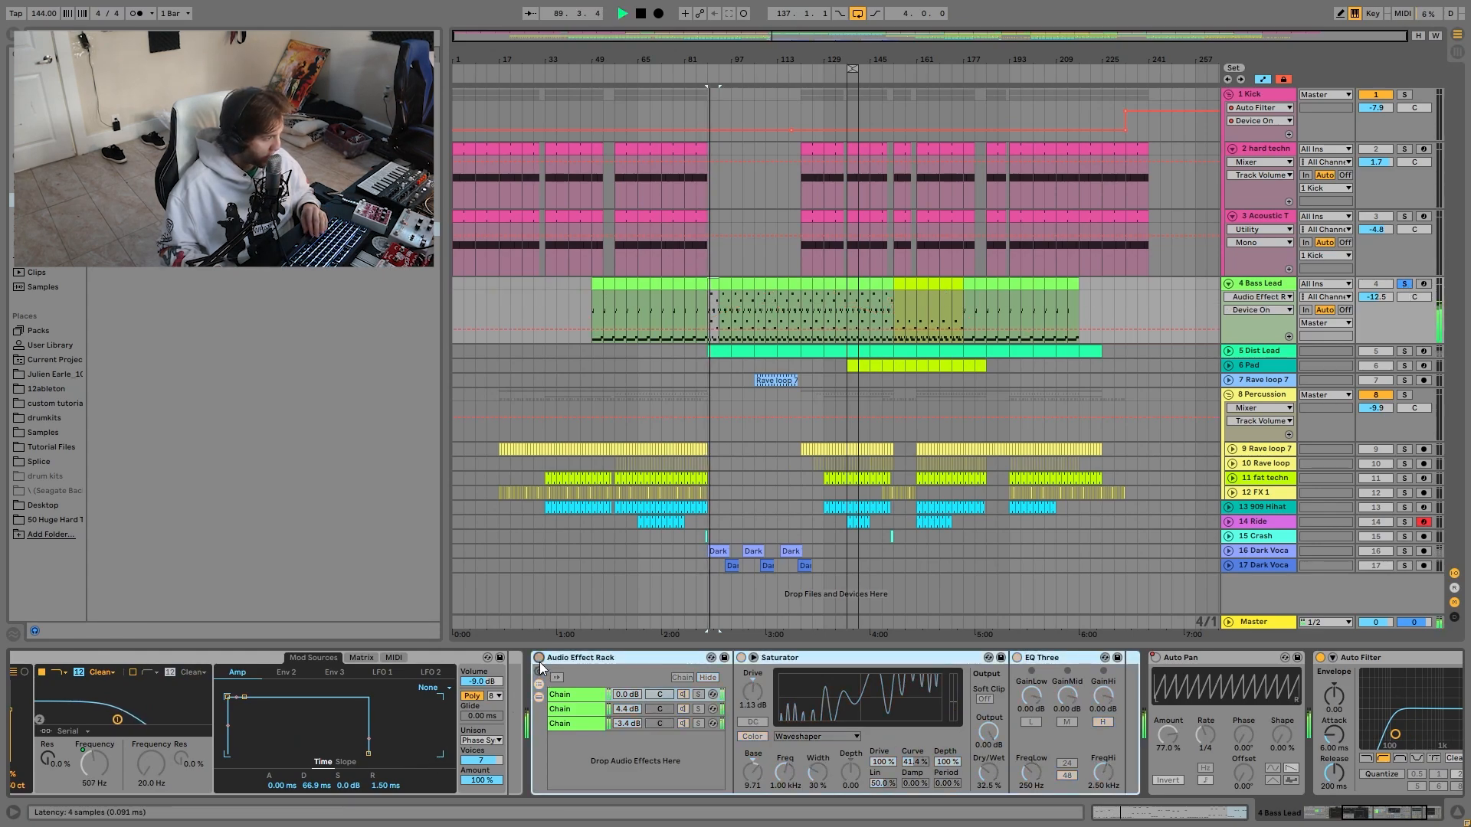
key(ctrl+z)
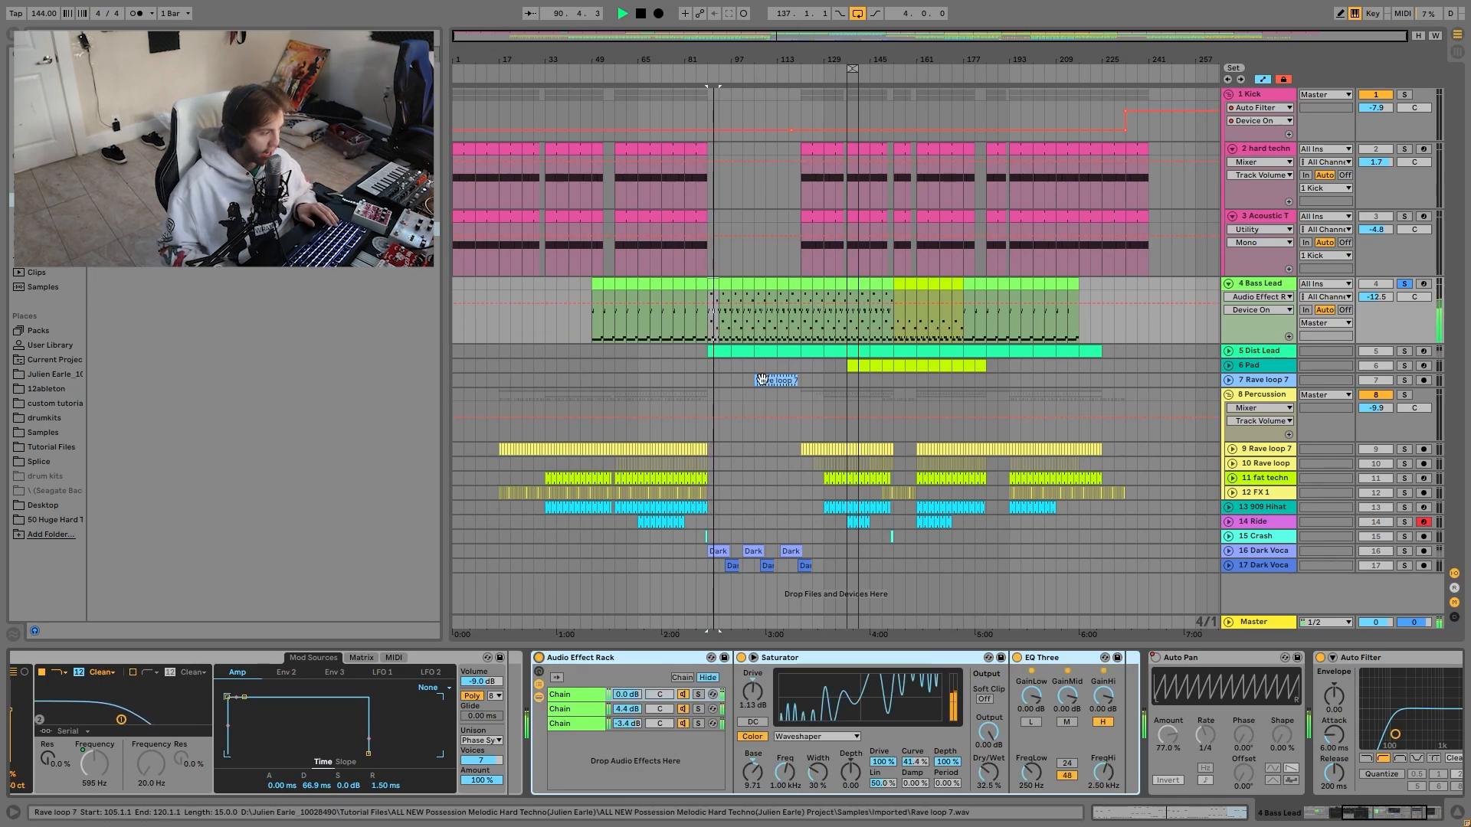
key(space)
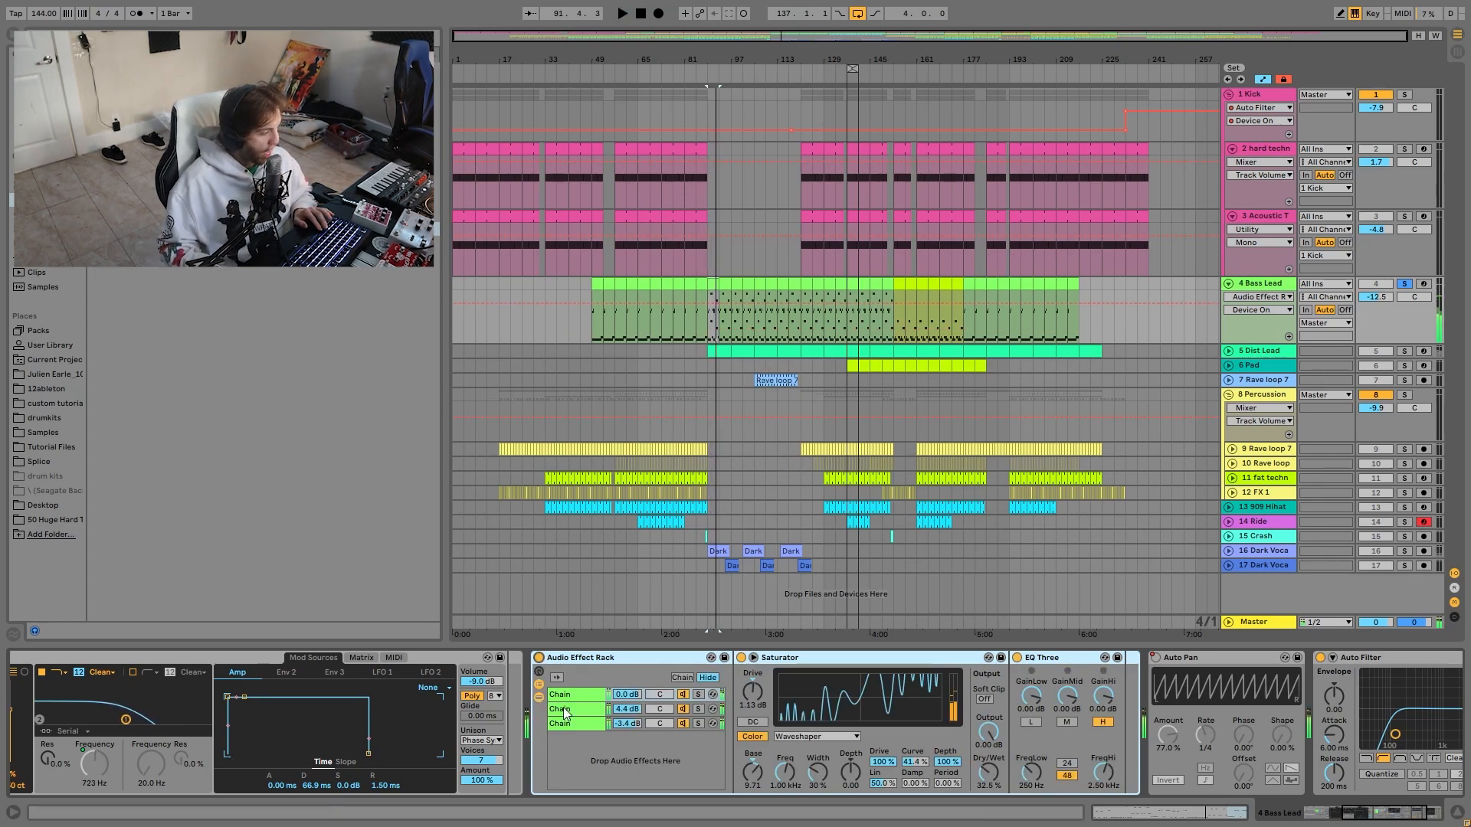
Show the rack's second chain with the Amp, return to the first chain with the Saturator, and play from bar 89.
click(565, 709)
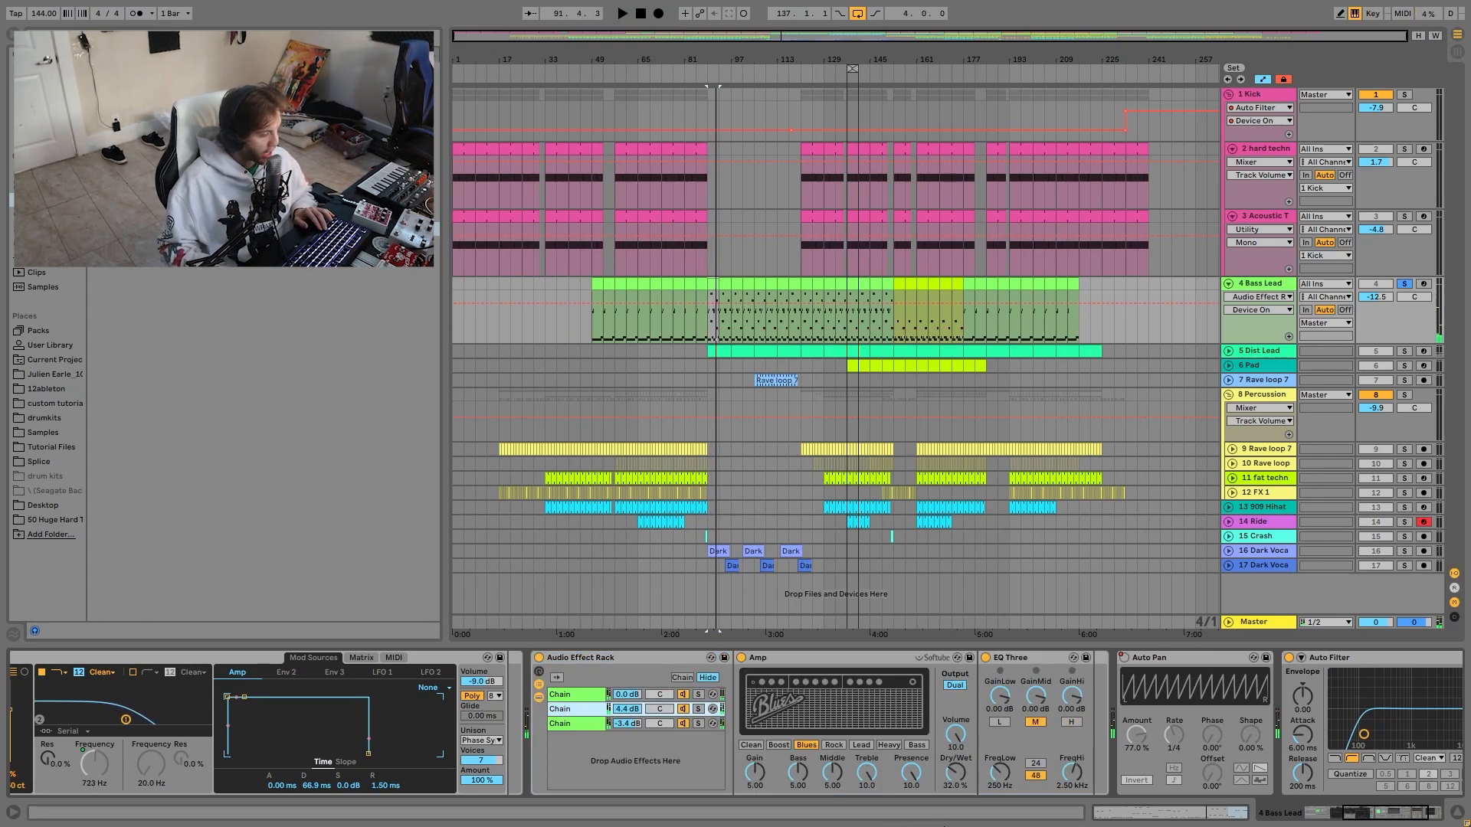
click(560, 695)
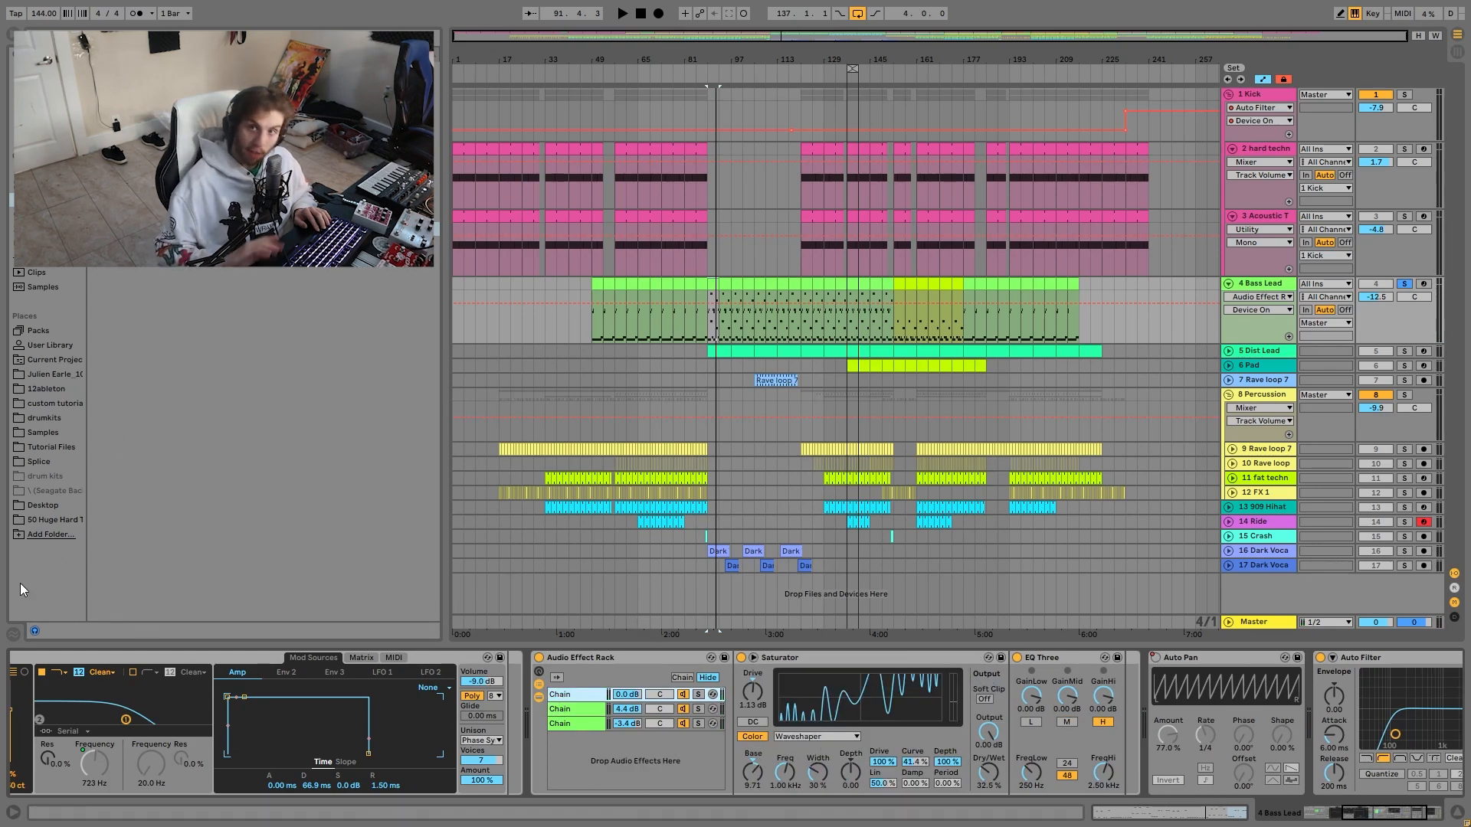
key(space)
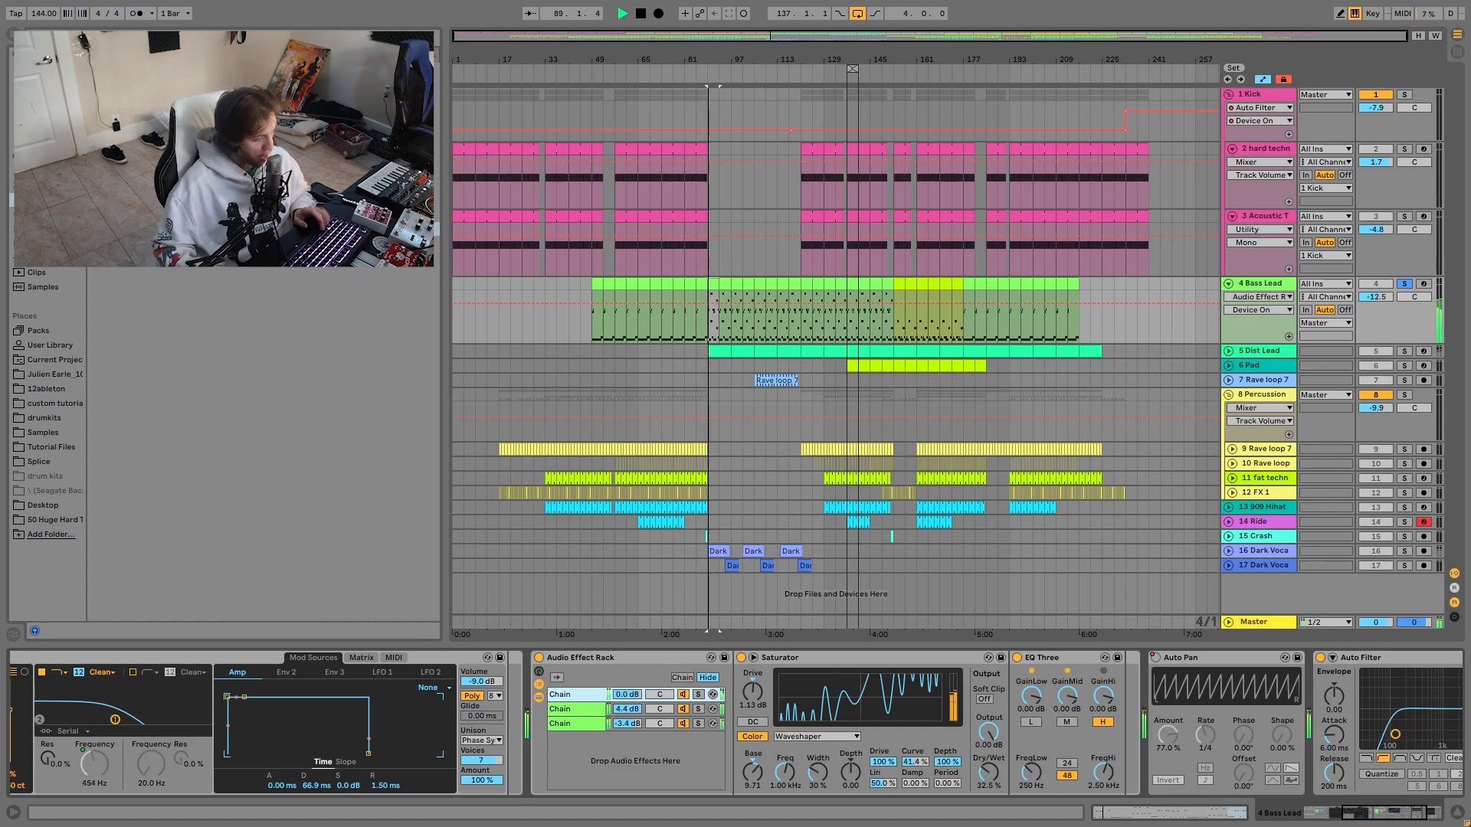
key(space)
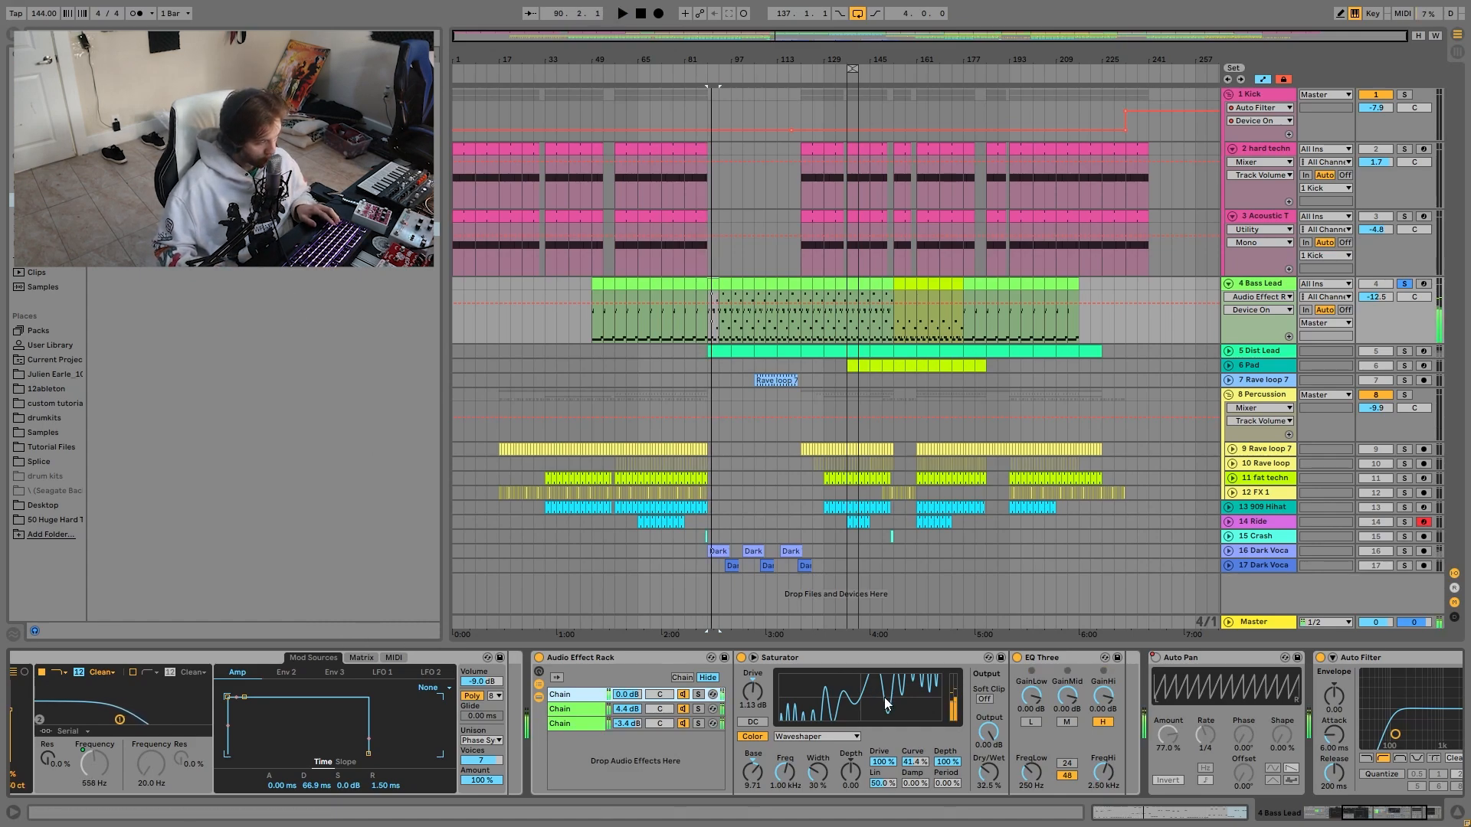
Show the rest of the Bass Lead's effects and play it from bar 121 together with the soloed Kick group.
scroll(883, 713, right, 4)
scroll(880, 729, right, 1)
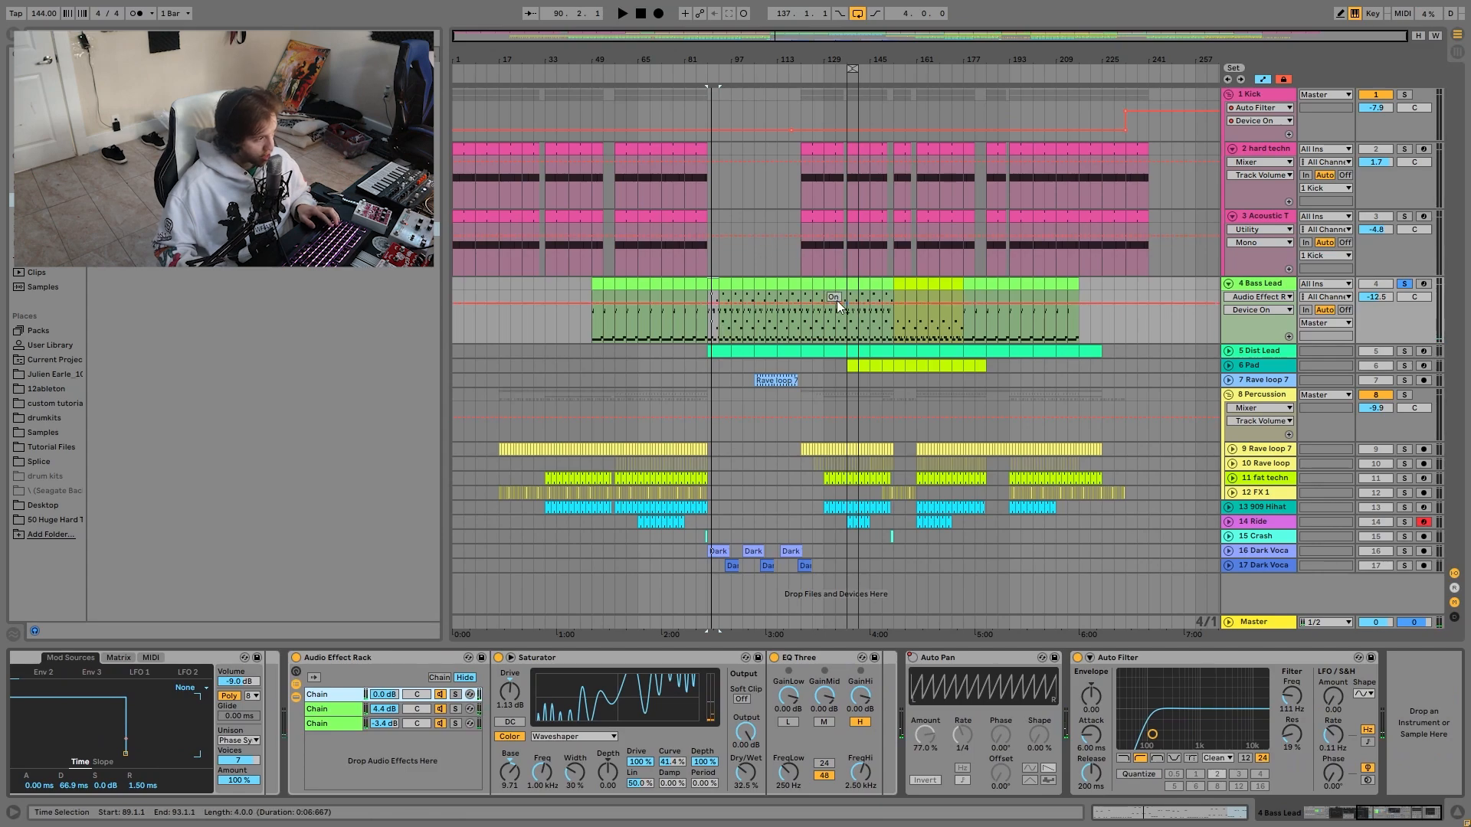
click(807, 265)
key(space)
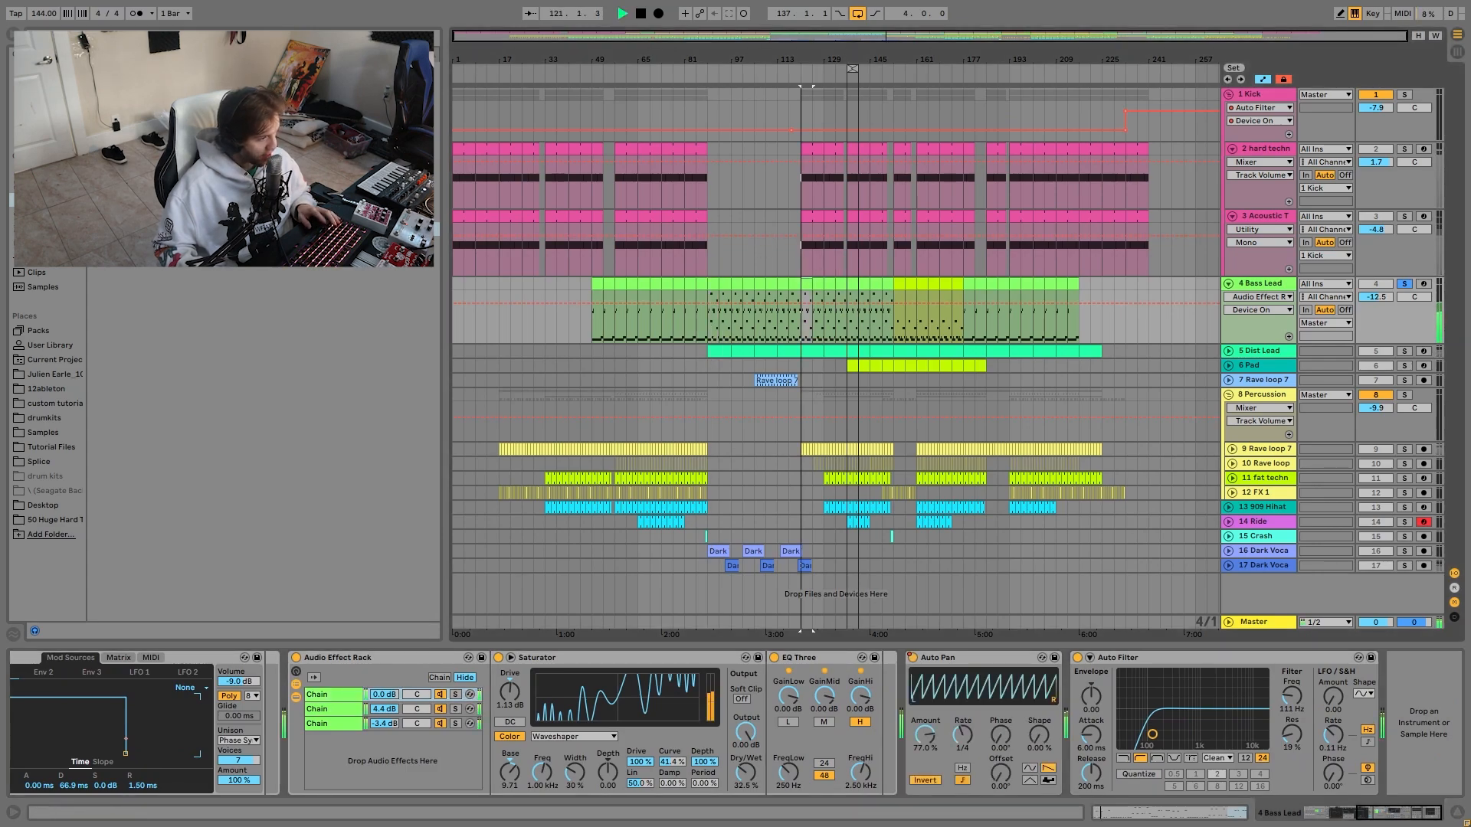
click(1405, 95)
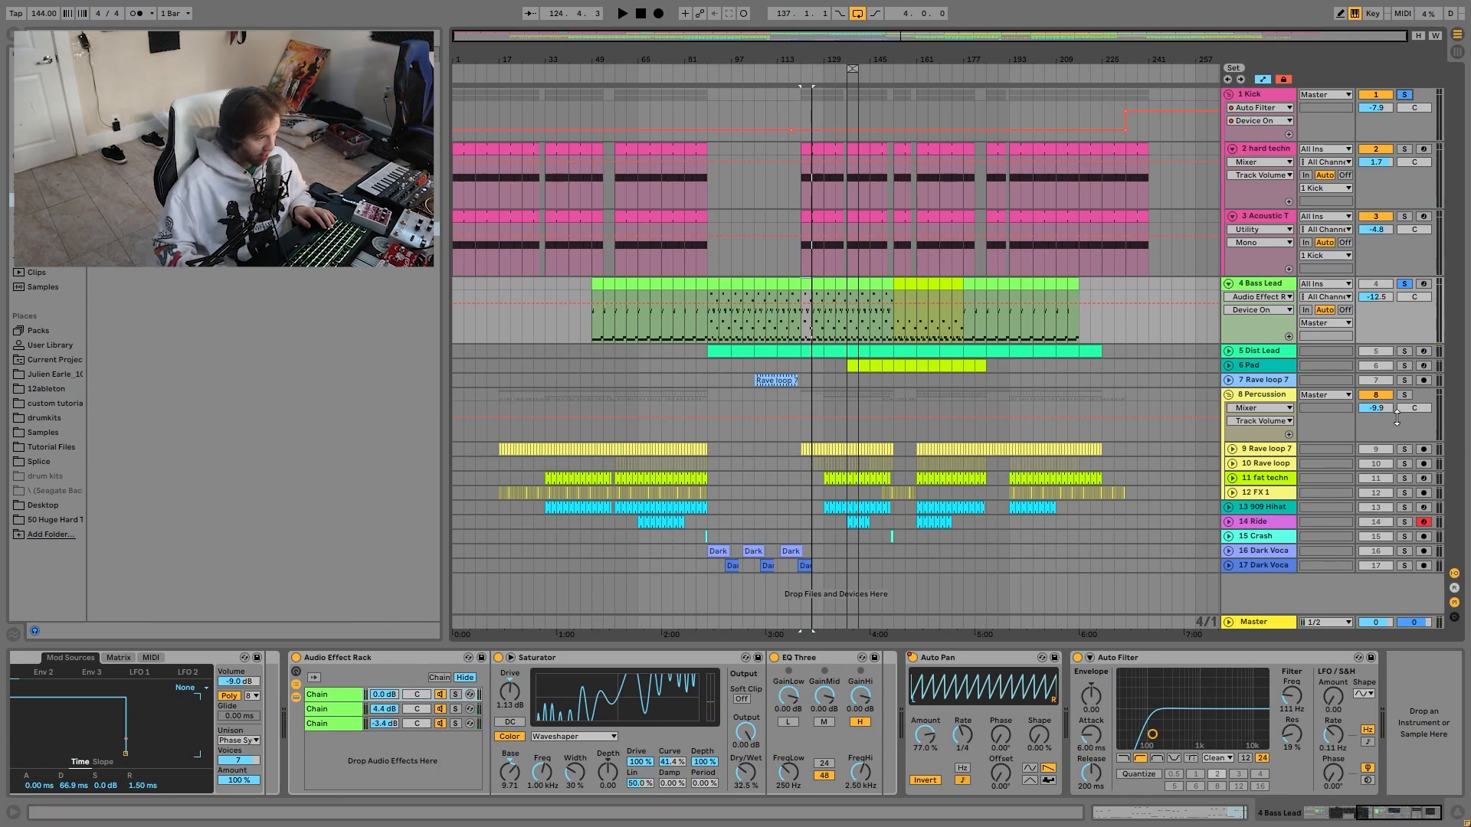
Solo only the Dist Lead, unfold its track, play it from bar 153 and show the rest of its effect chain.
click(1404, 351)
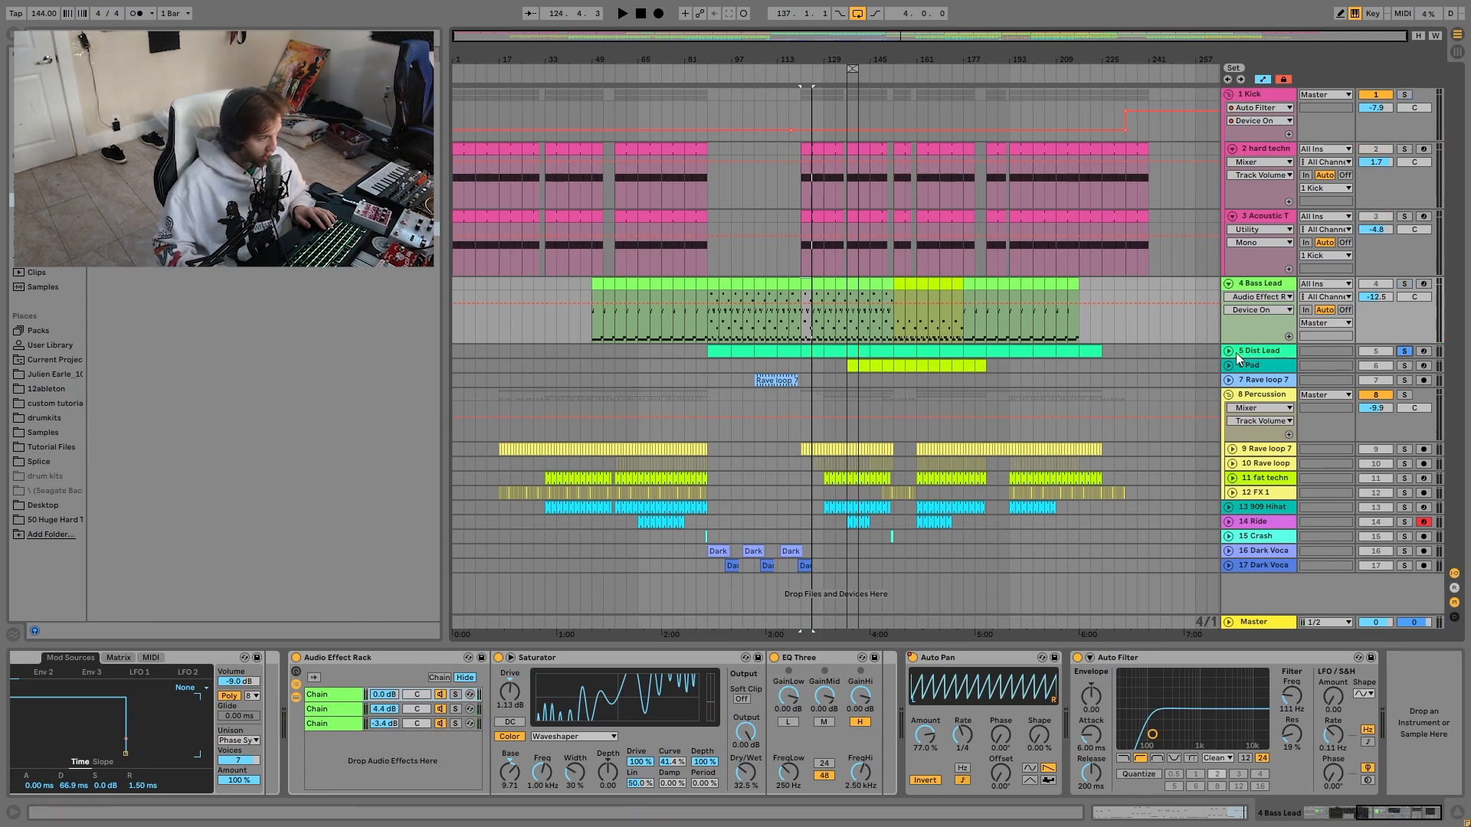
key(space)
click(1229, 351)
click(912, 352)
key(space)
key(space)
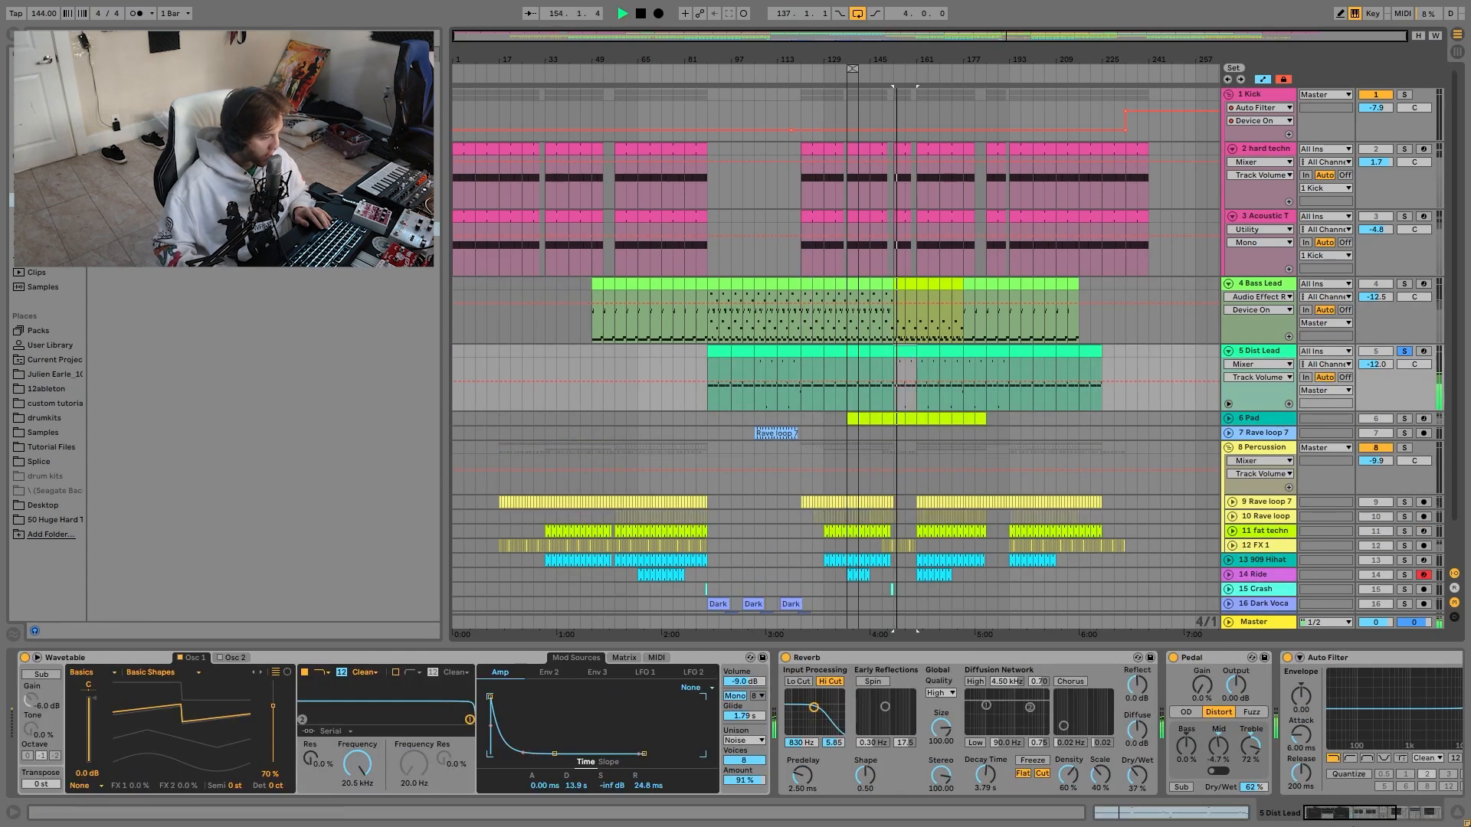
click(1413, 814)
drag(1187, 750, 1202, 753)
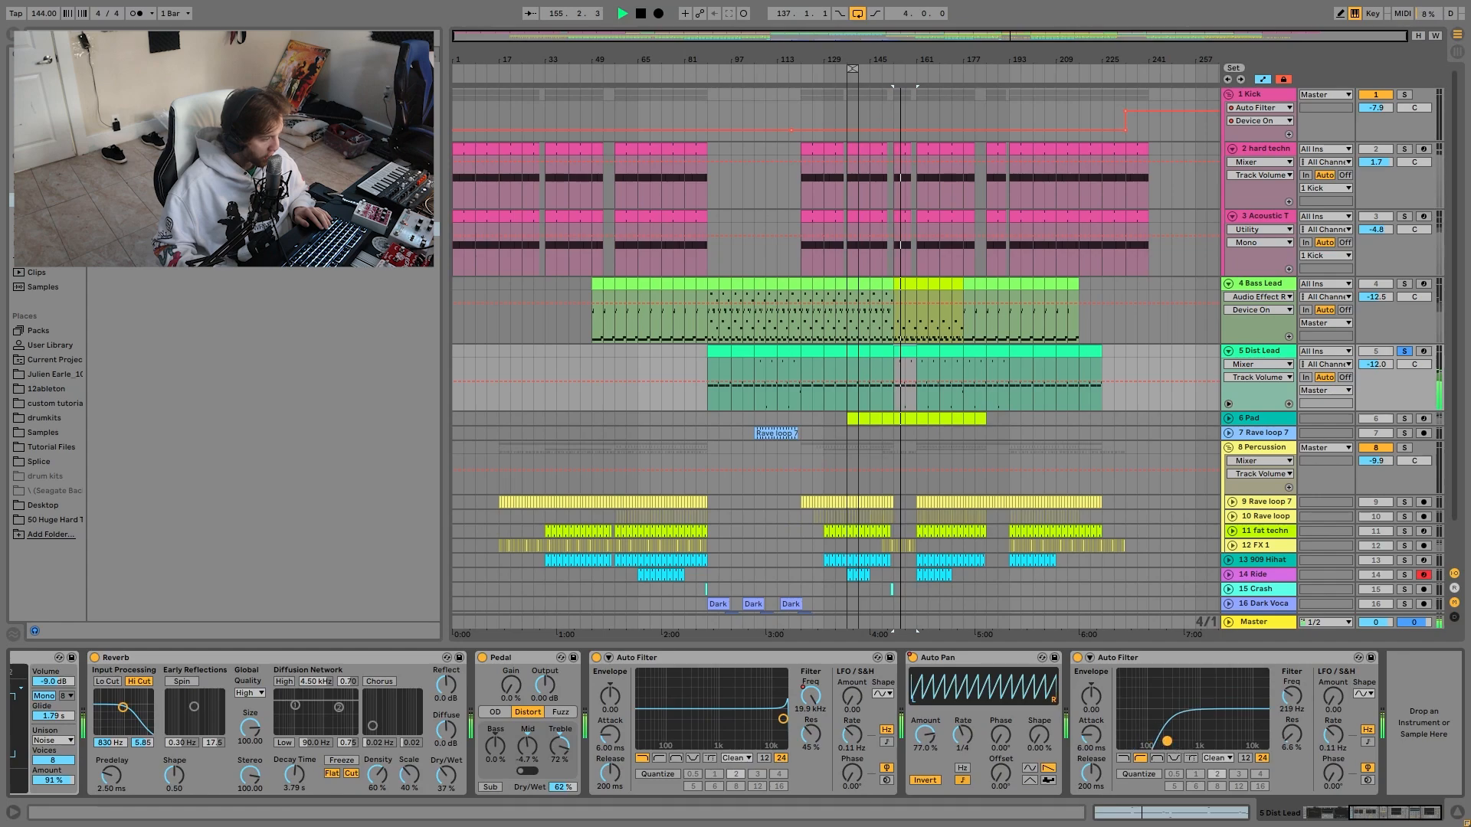
Show the notes of the Dist Lead clips at bars 153, 145 and 121, playing from bars 145 and 121.
double_click(906, 354)
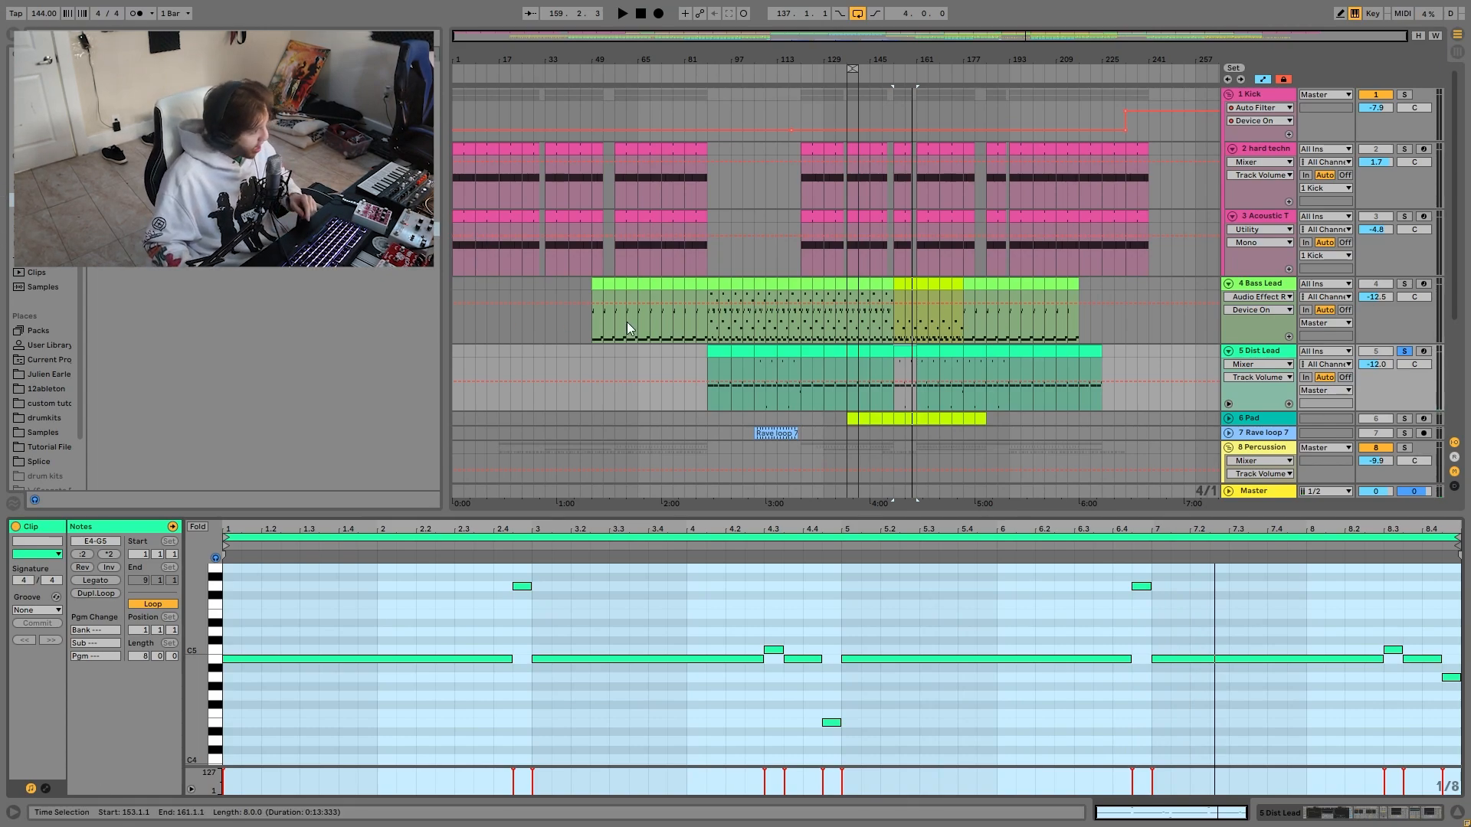
click(880, 351)
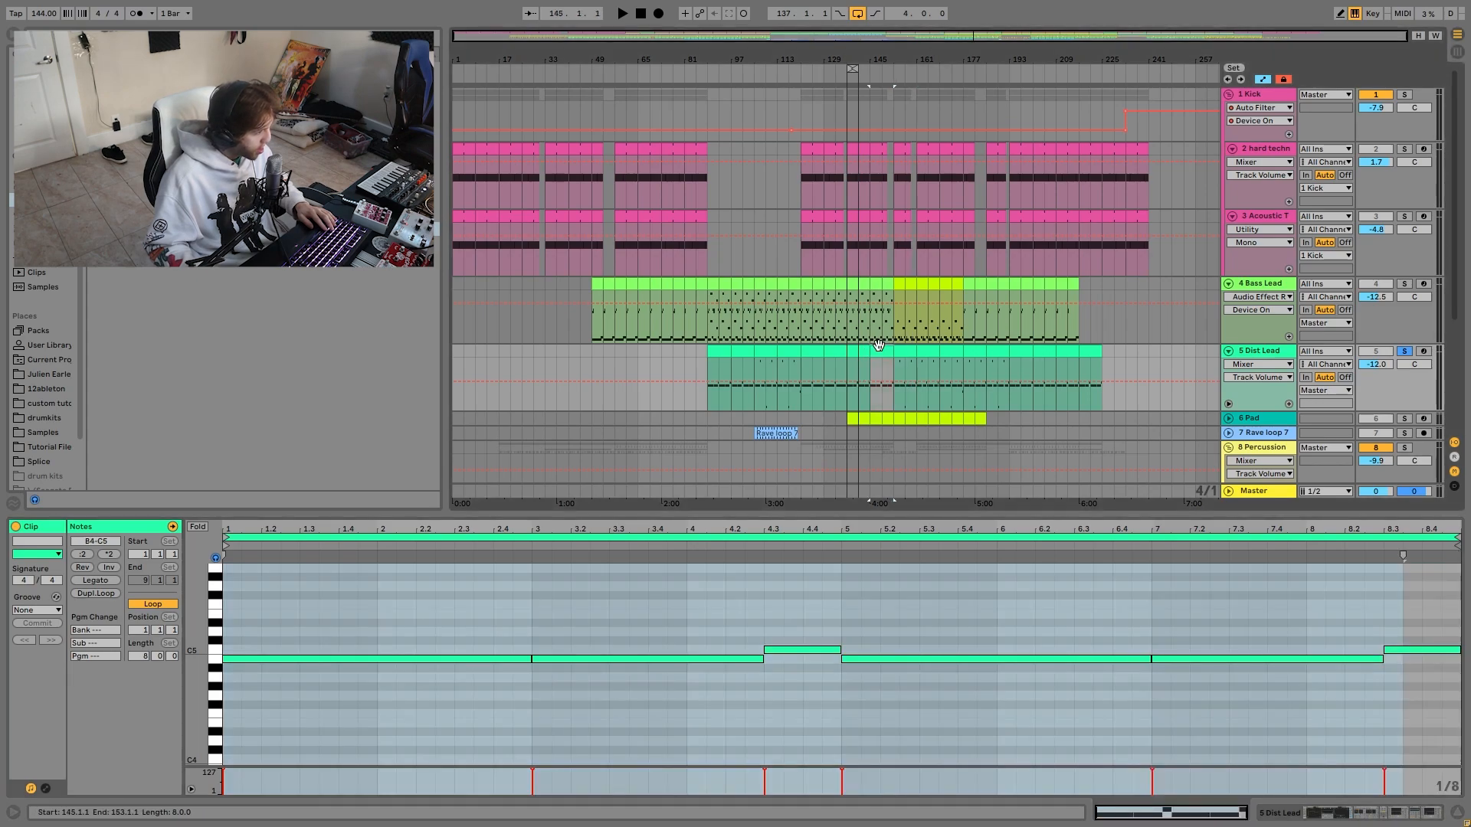
key(space)
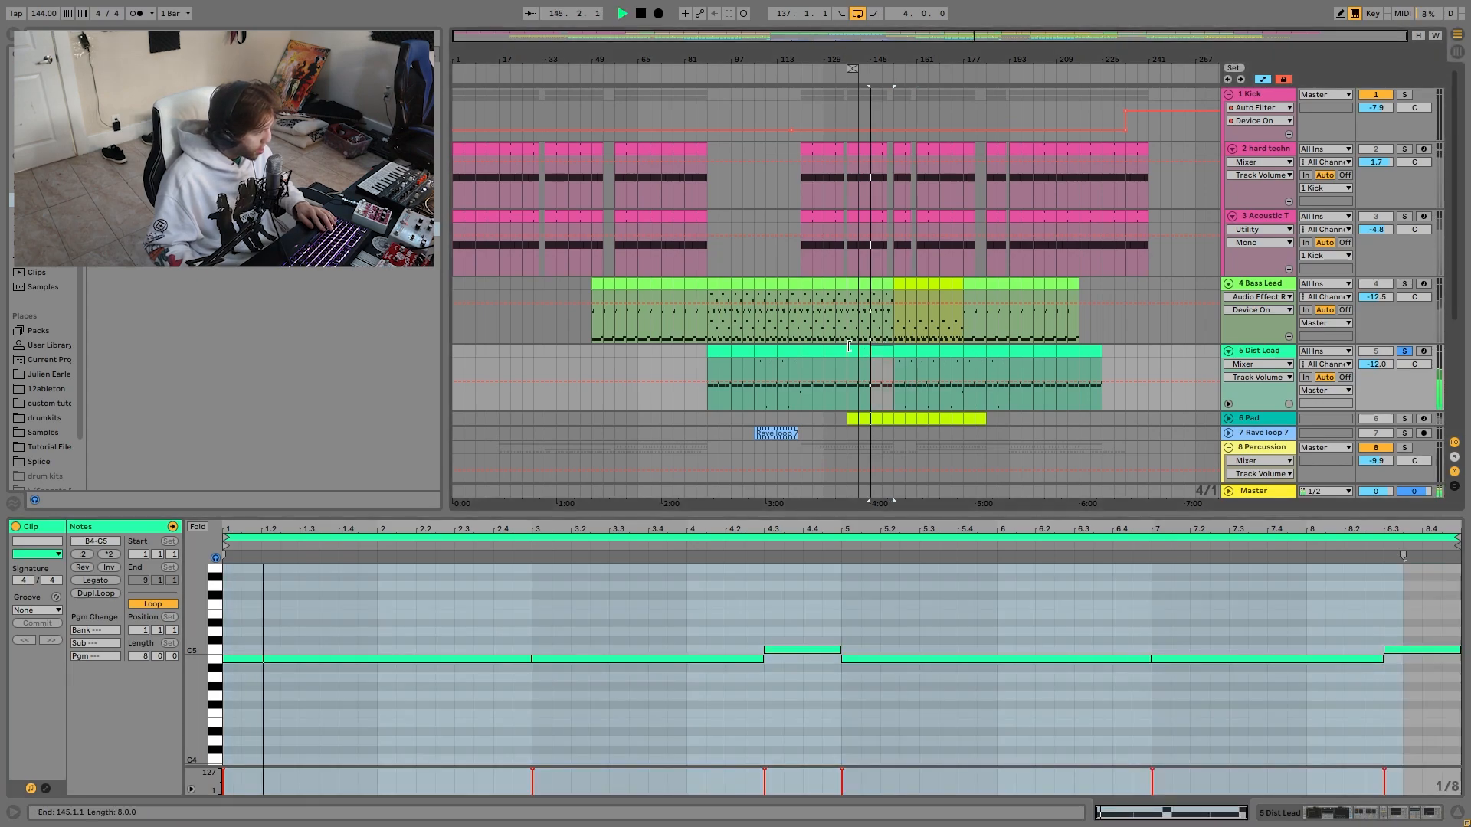
click(803, 354)
key(space)
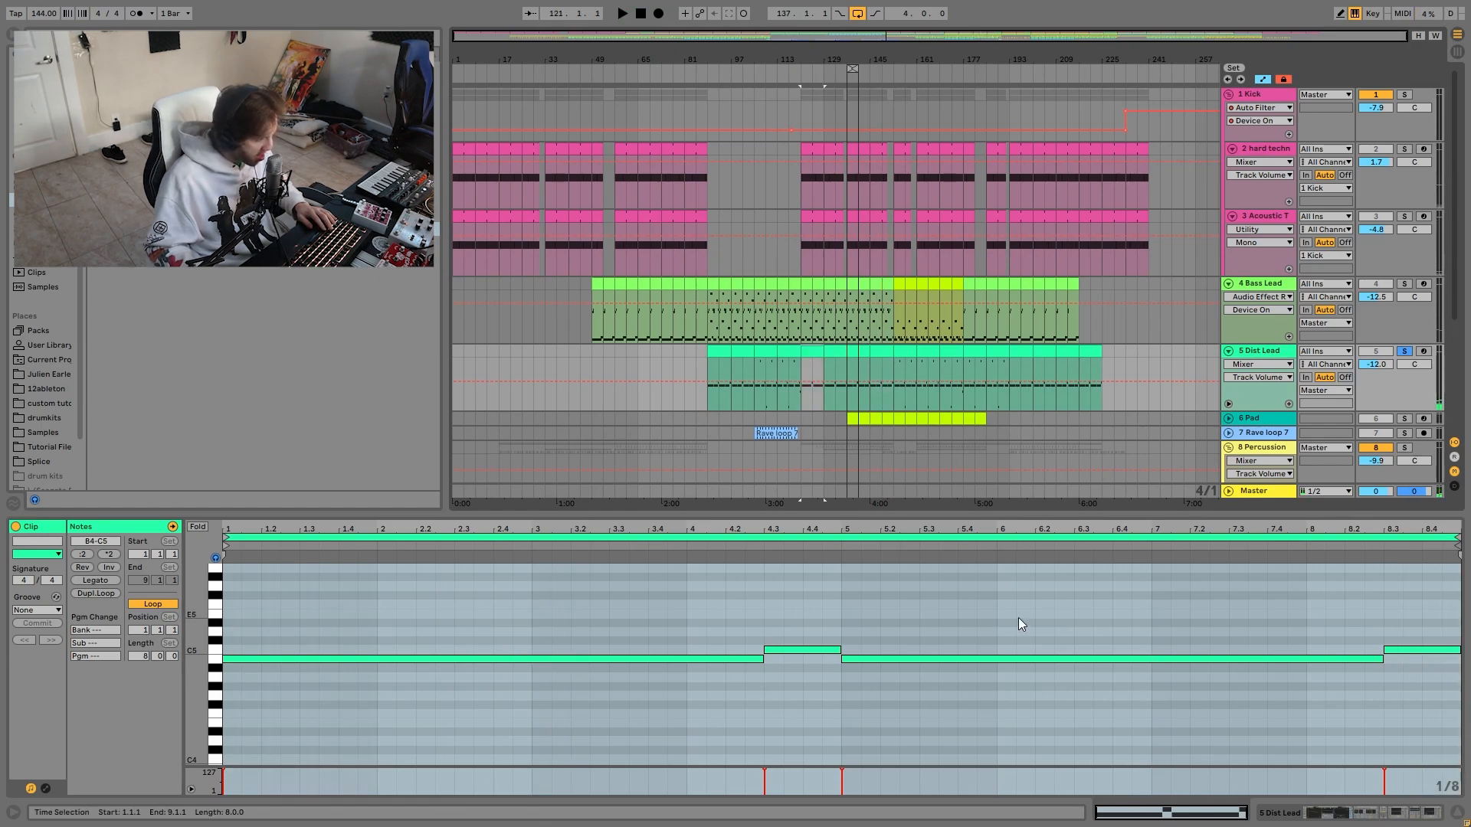
key(space)
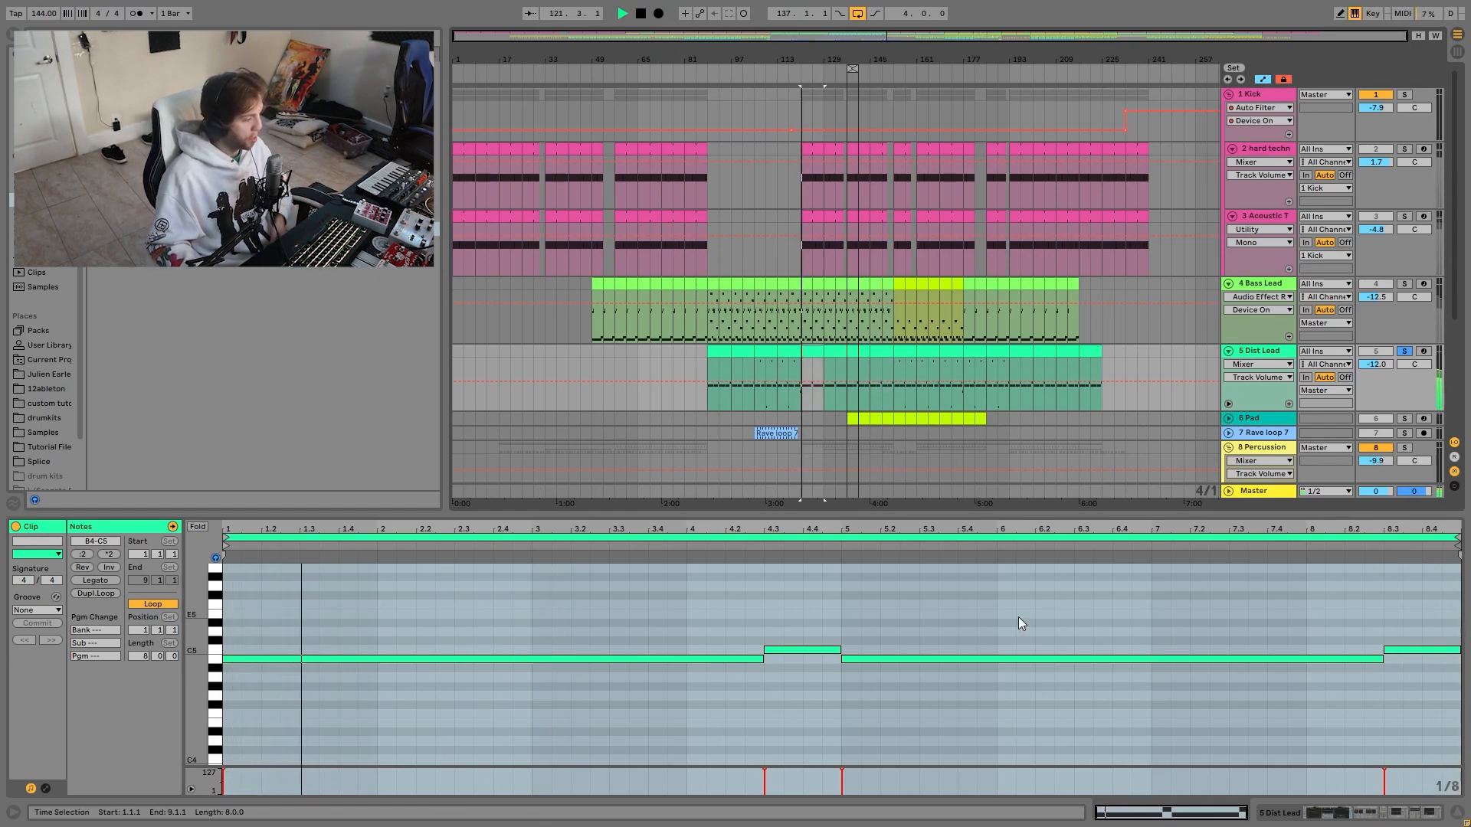
Show the Dist Lead's effects during playback, and play its clip at bar 161 with the notes open.
click(1260, 350)
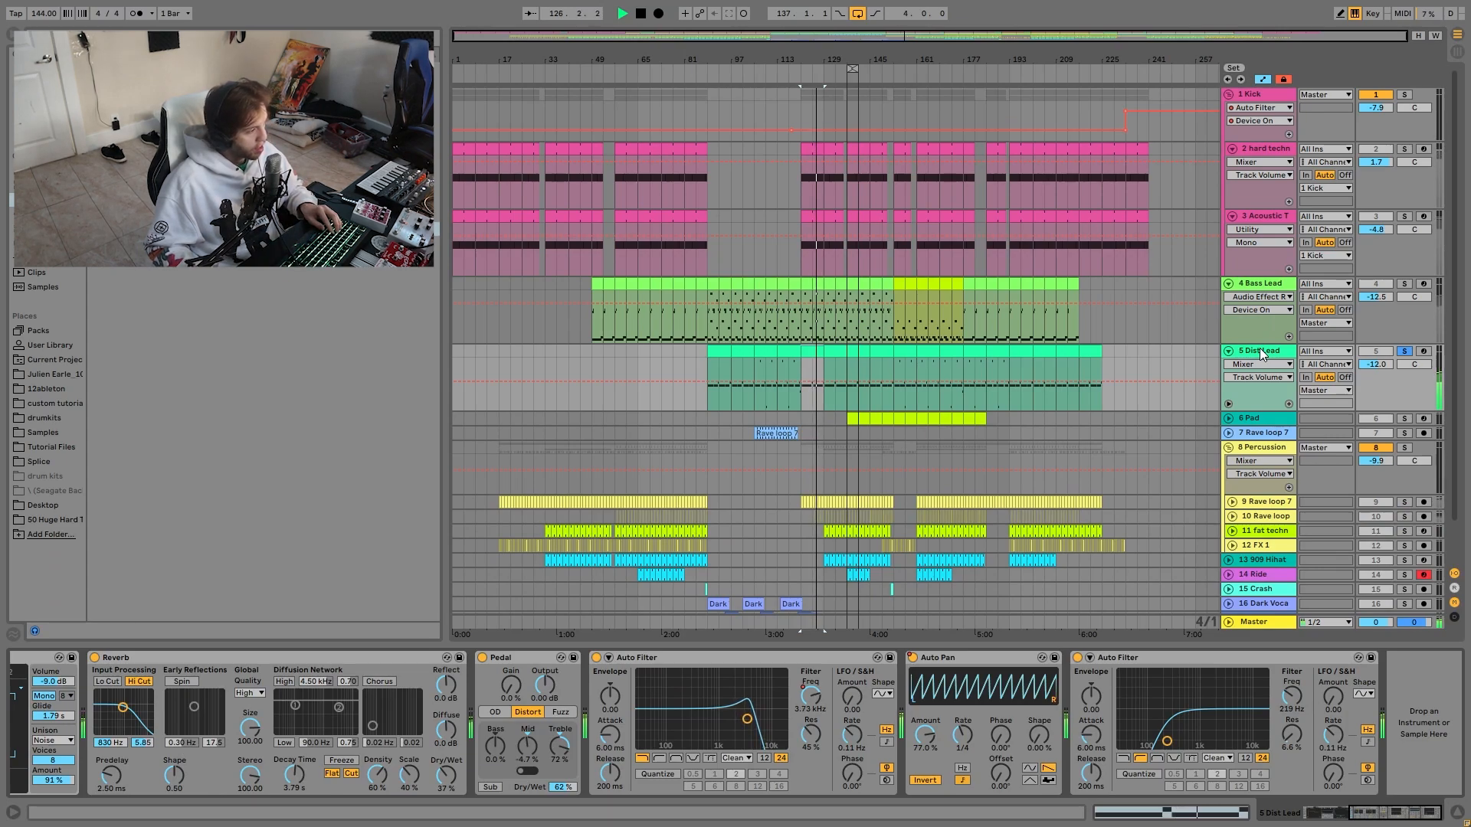
key(space)
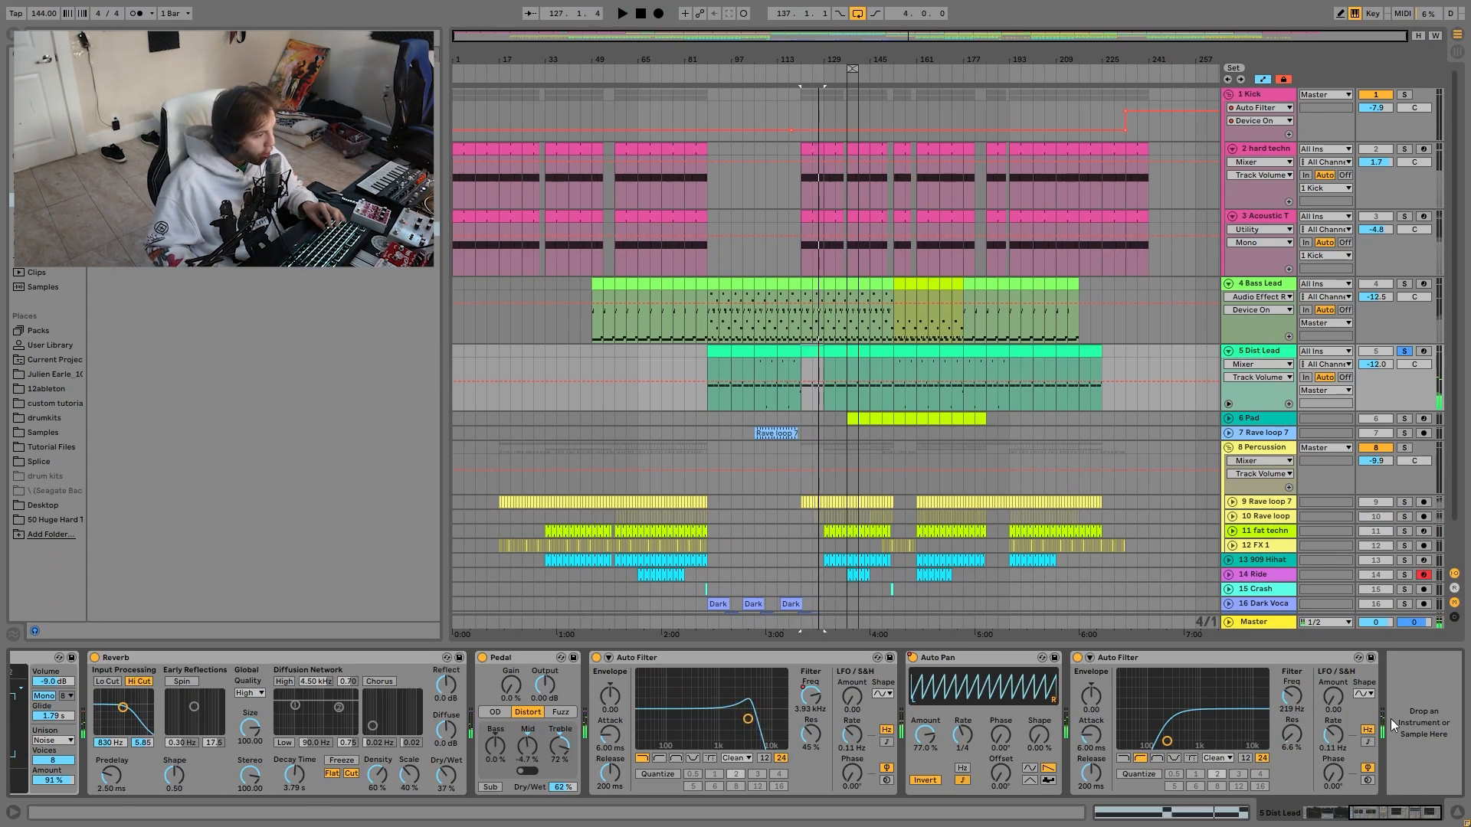
click(928, 353)
key(space)
double_click(933, 354)
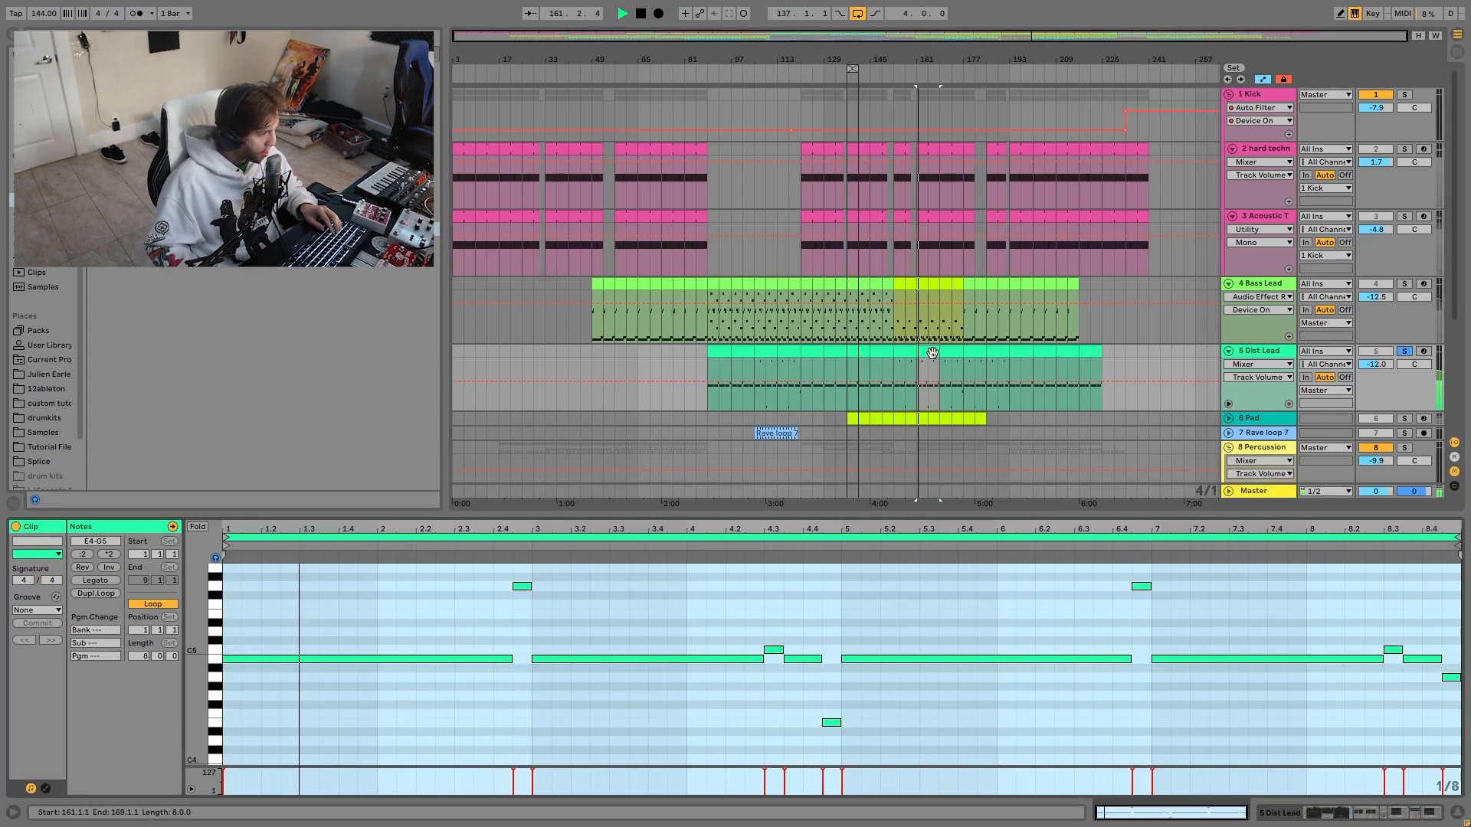
key(space)
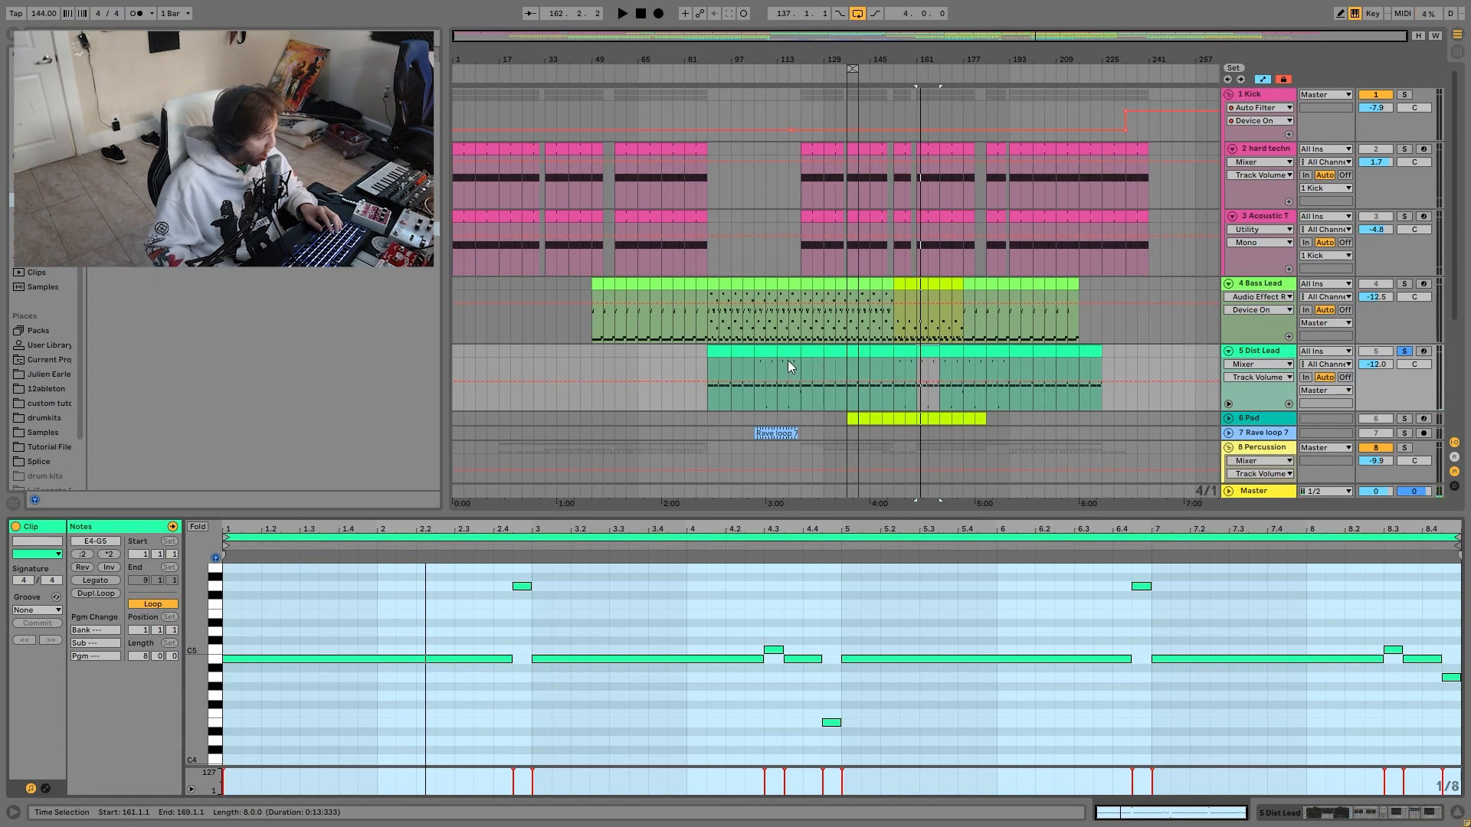
Compare the notes of the Dist Lead clips at bars 121 and 153, briefly playing from bar 153.
click(800, 334)
click(815, 352)
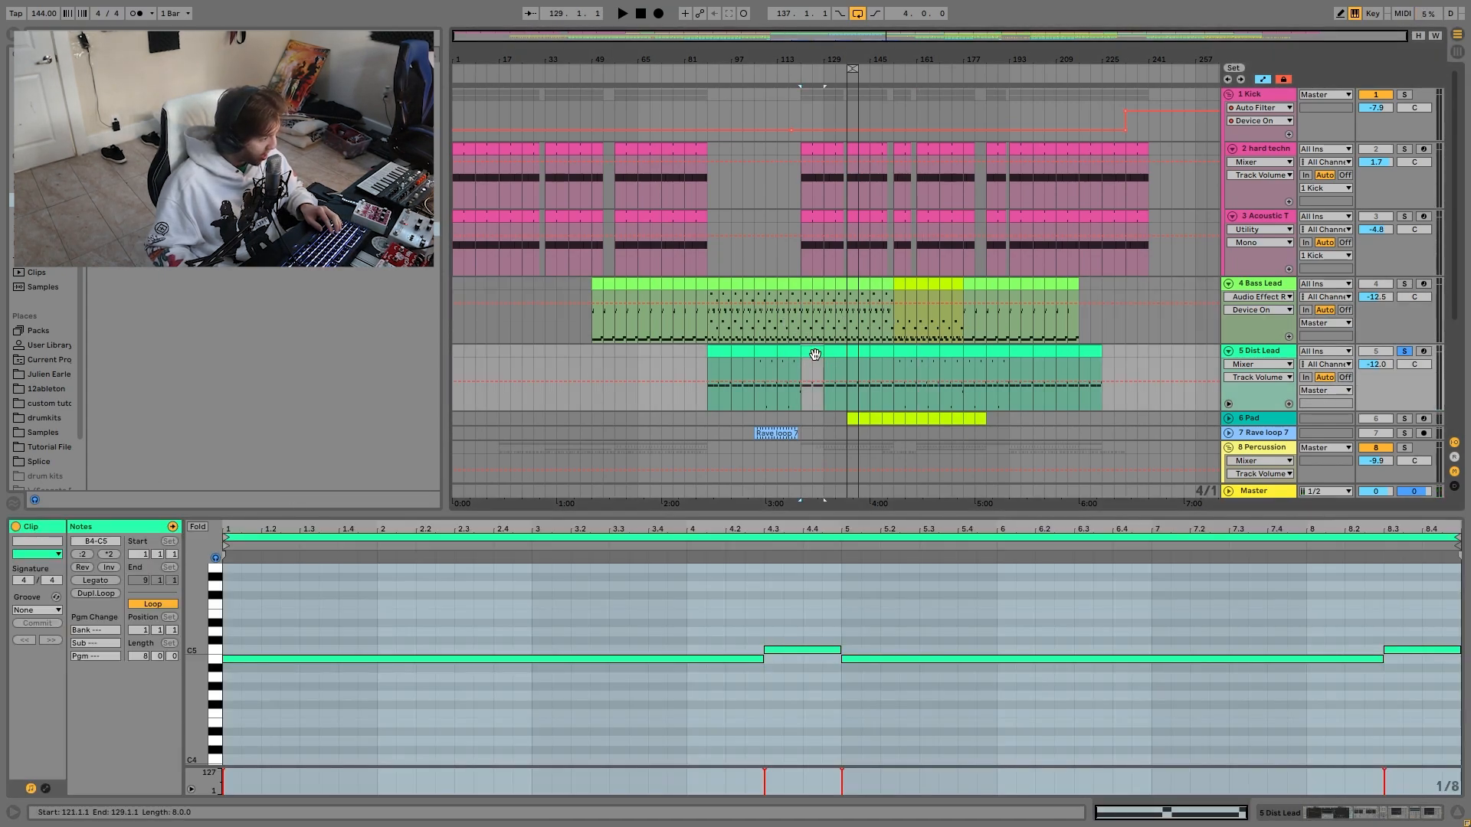
click(906, 355)
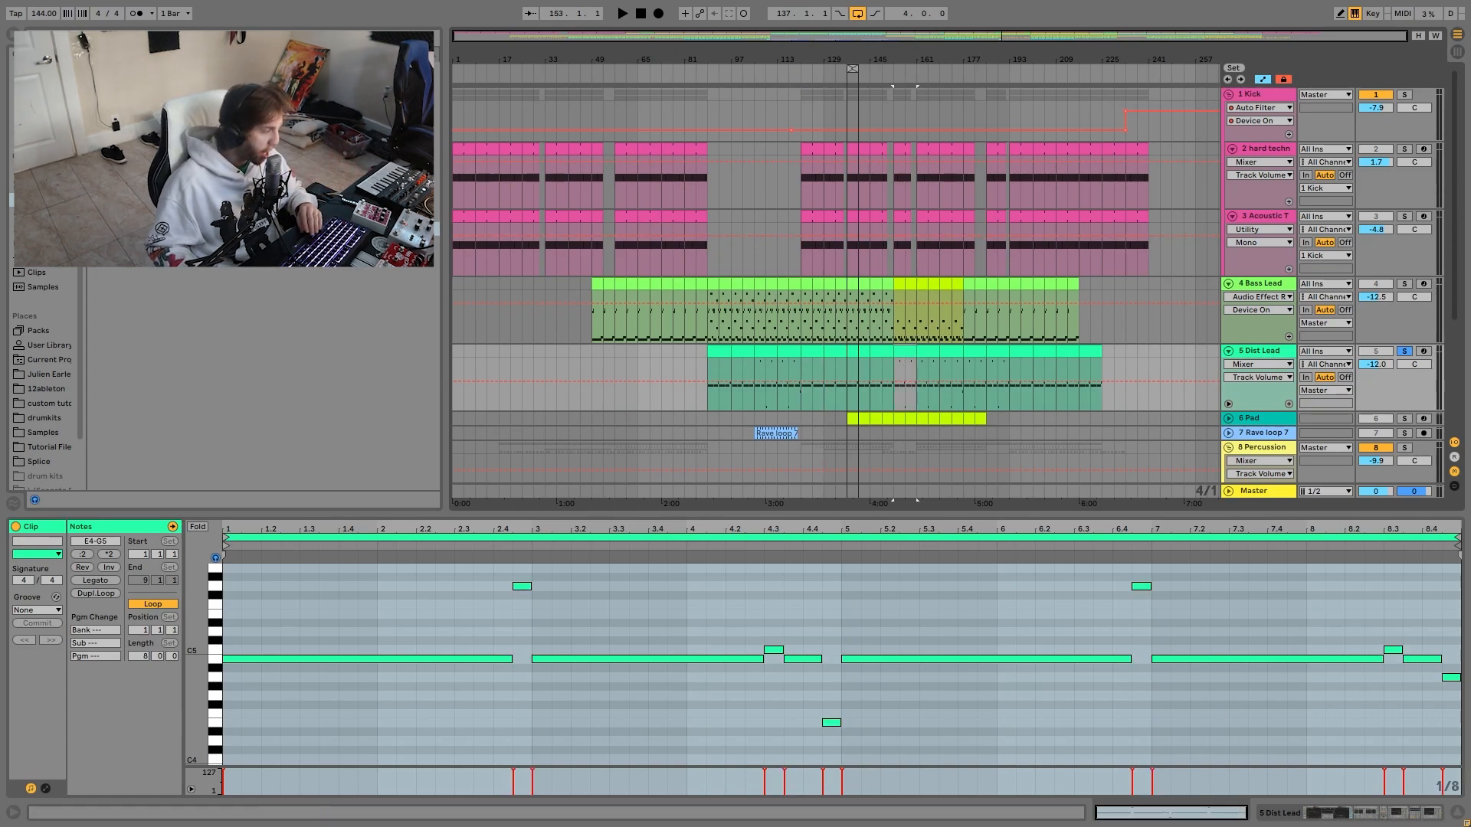
key(space)
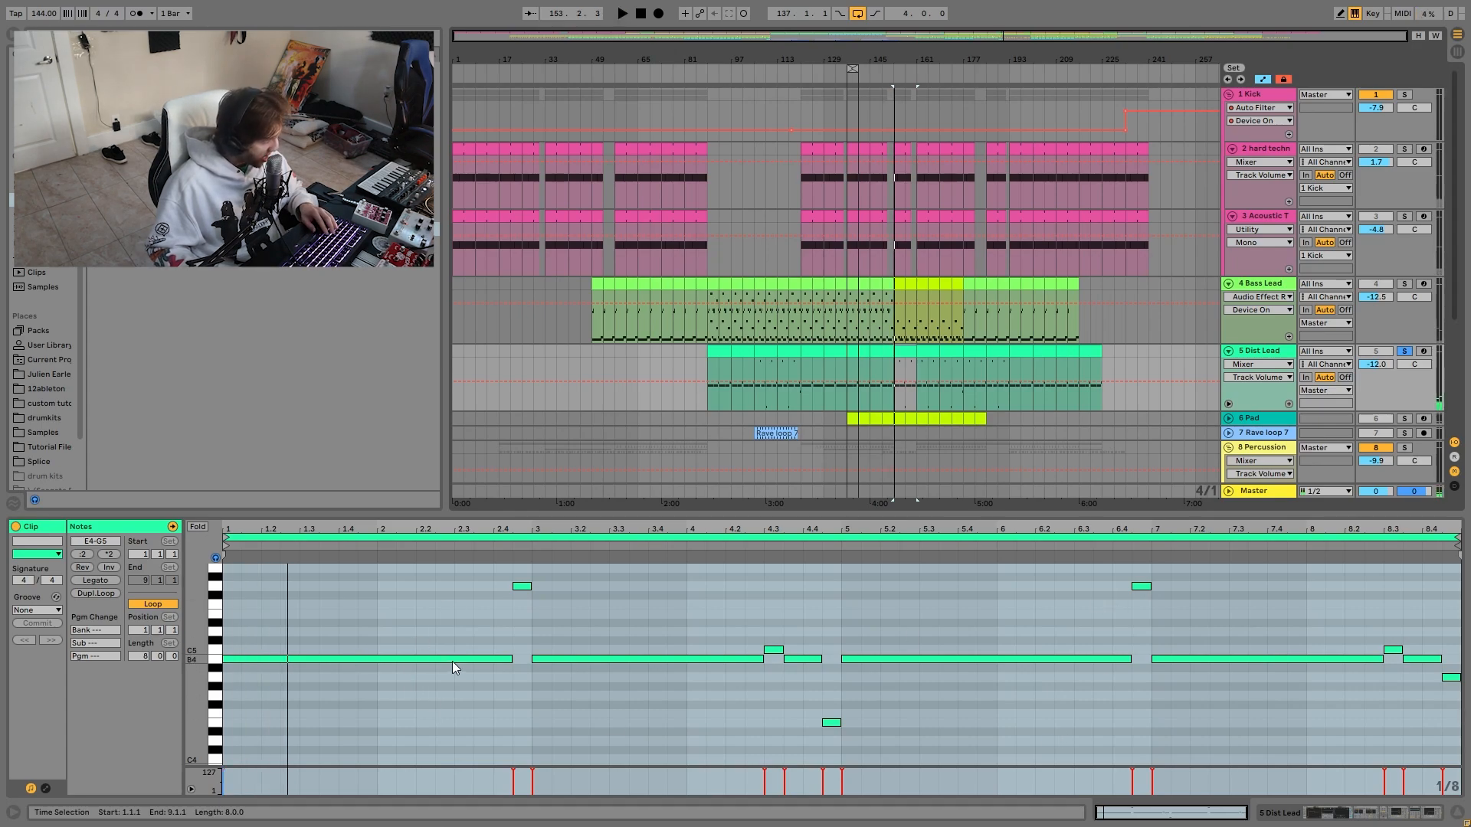
Try the first G5 note an octave lower and the E4 note an octave higher, restoring both pitches.
click(506, 659)
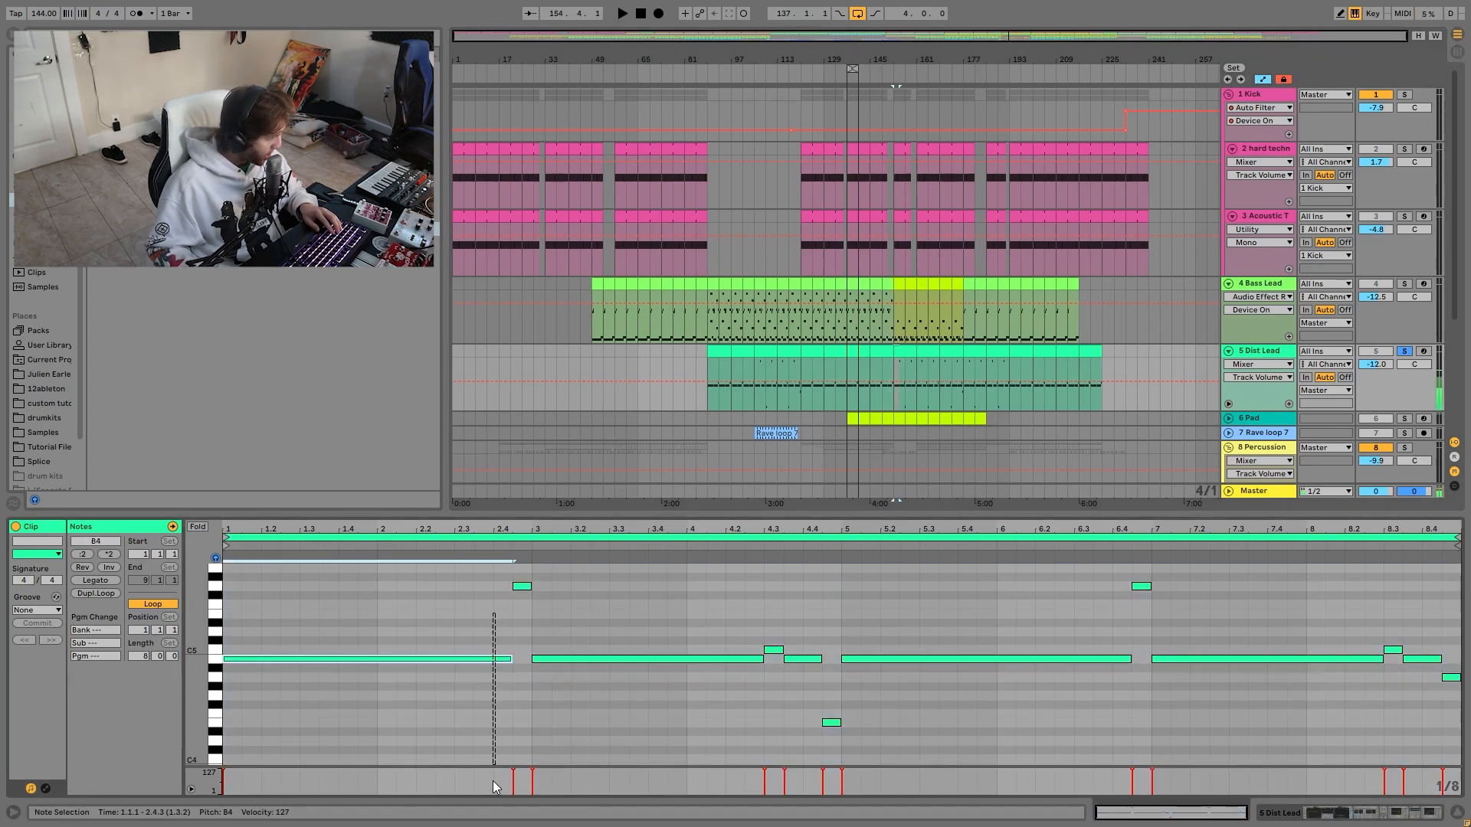
click(522, 586)
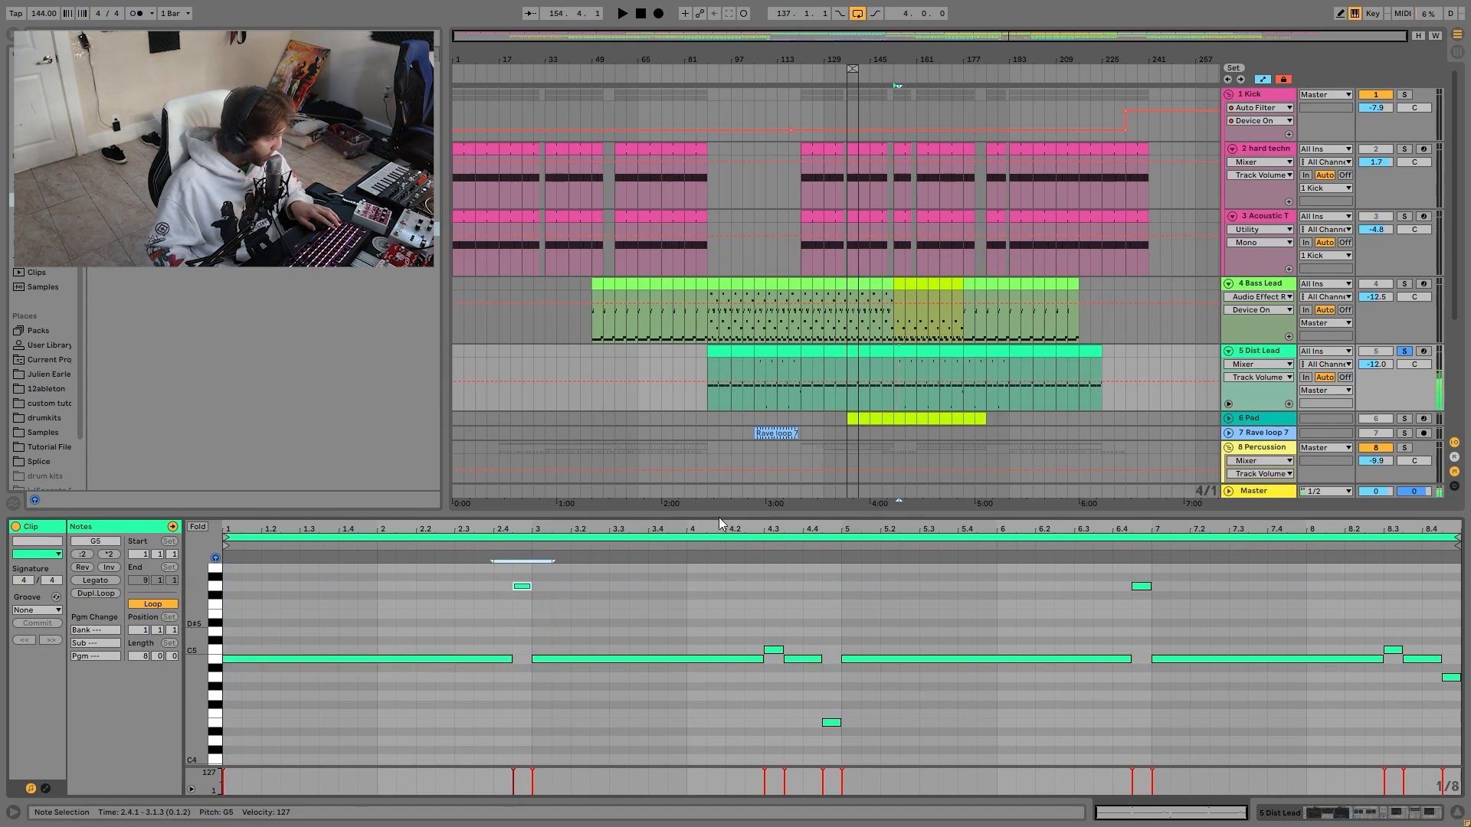
key(shift+Down)
key(shift+Up)
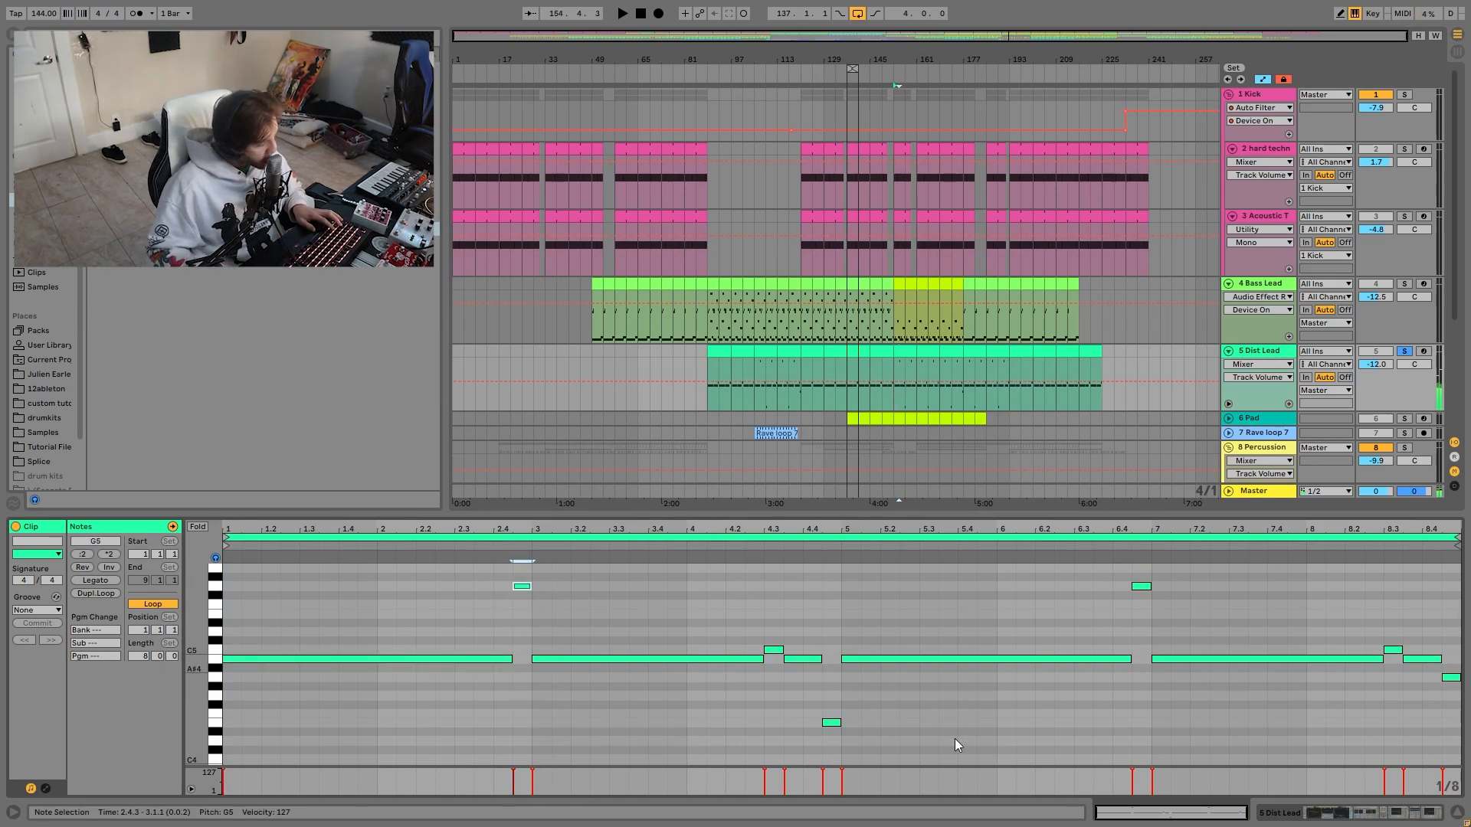
drag(767, 618, 786, 656)
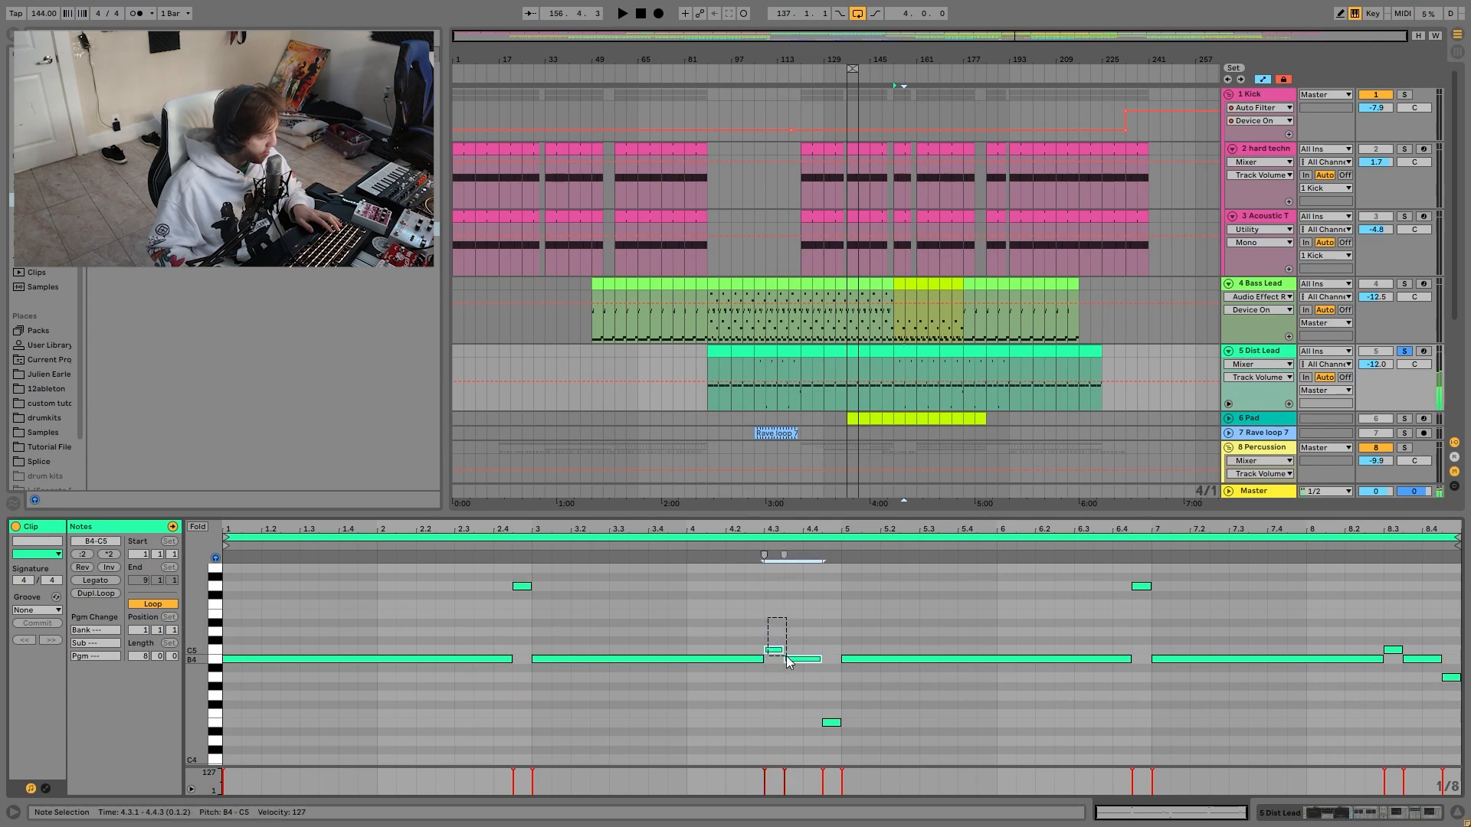
click(824, 722)
key(shift+Up)
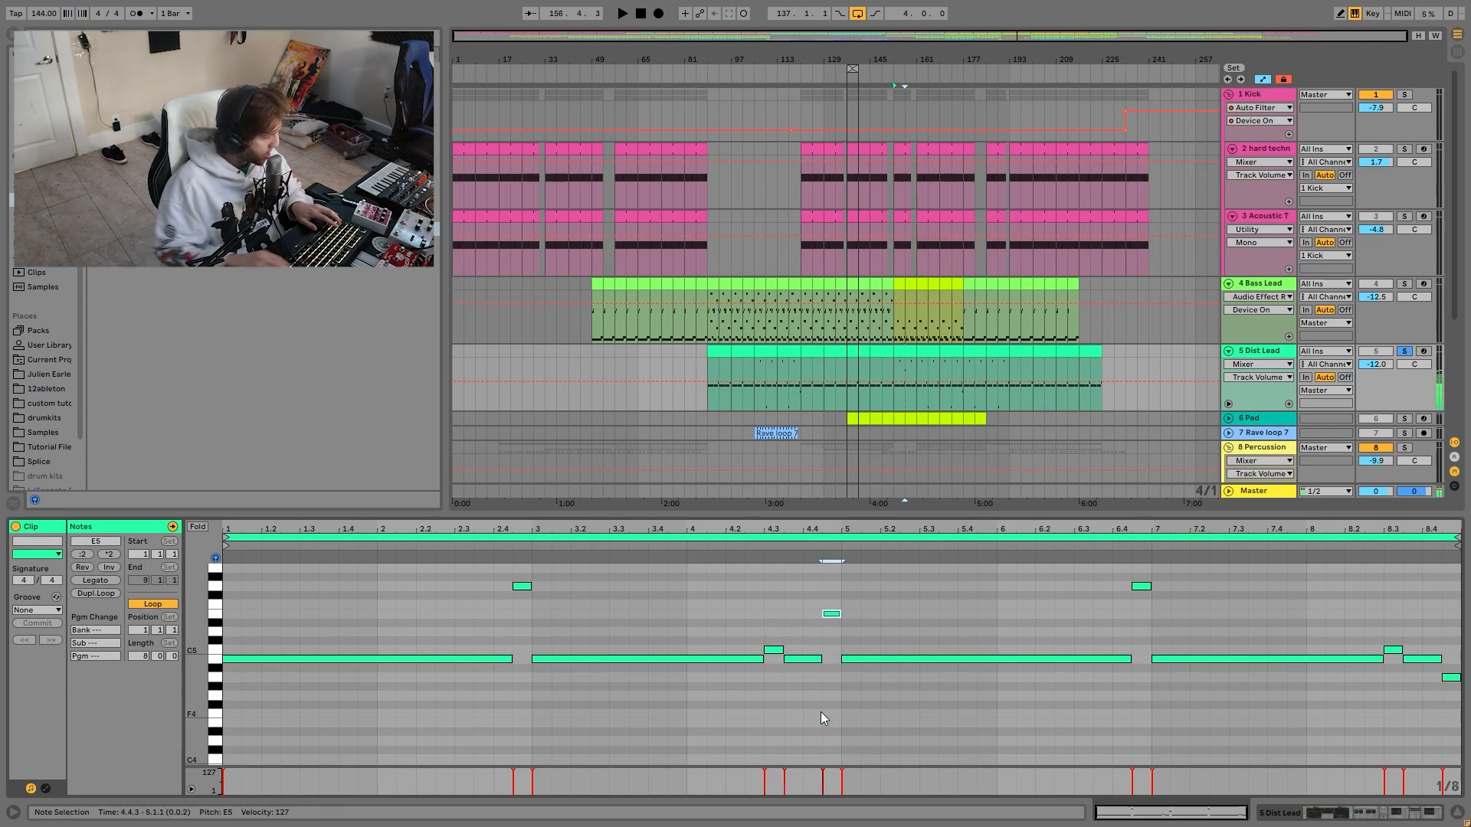
key(shift+Down)
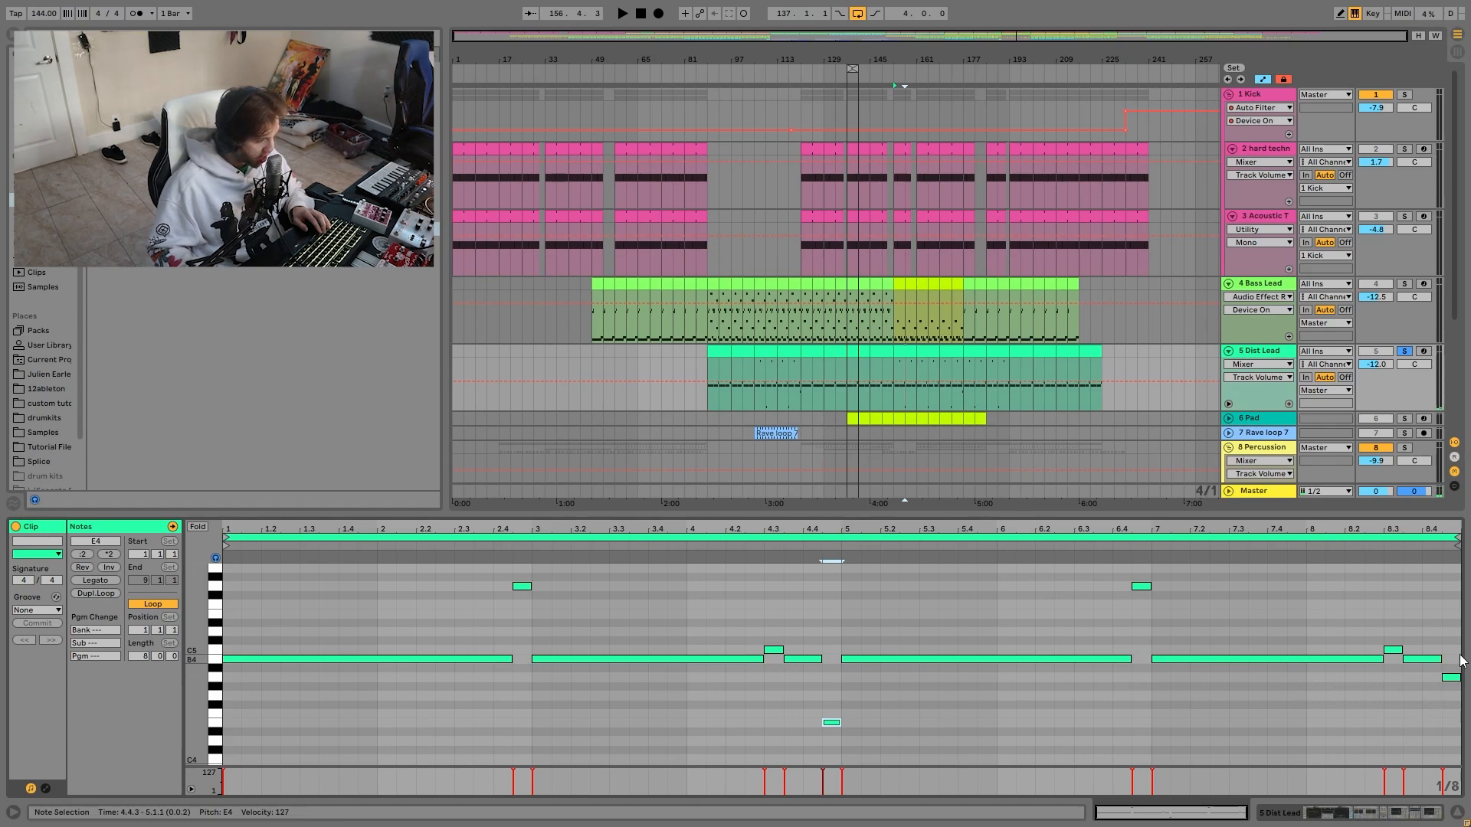
Play the Dist Lead from bar 153, soloing the Bass Lead alongside it for comparison, and return to the Dist Lead's devices.
click(1450, 677)
key(space)
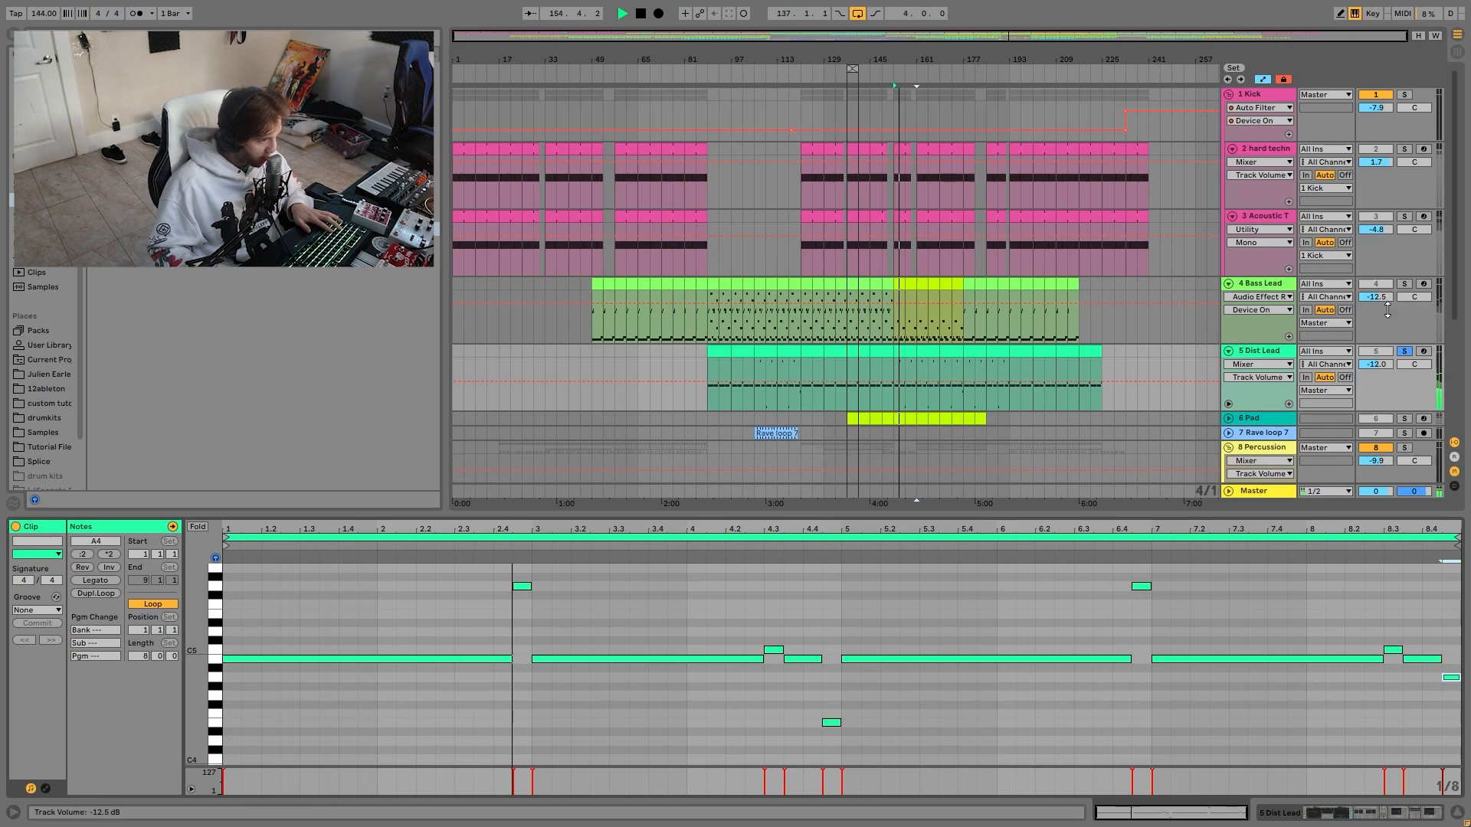
click(1405, 285)
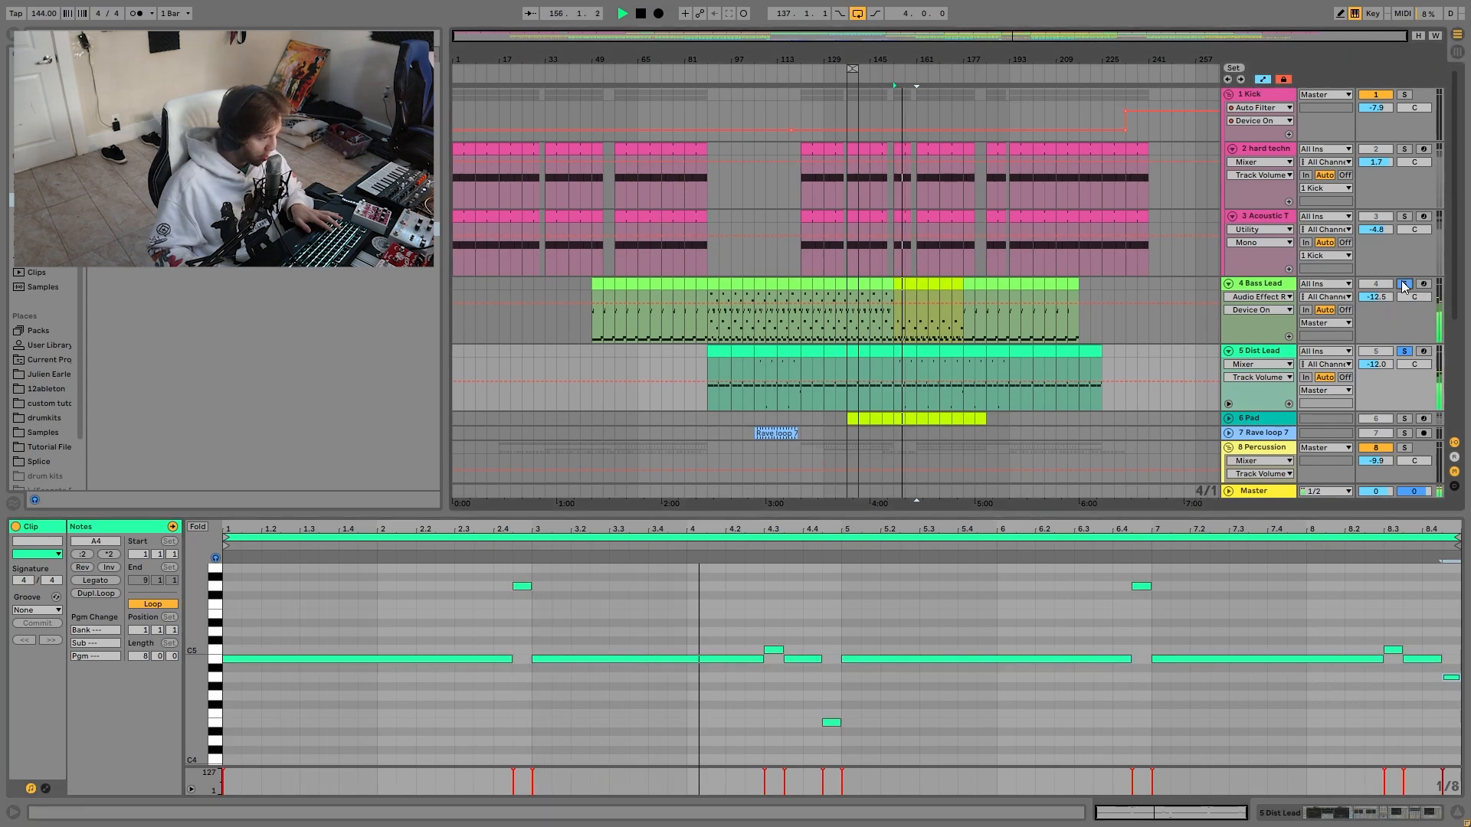
double_click(1258, 354)
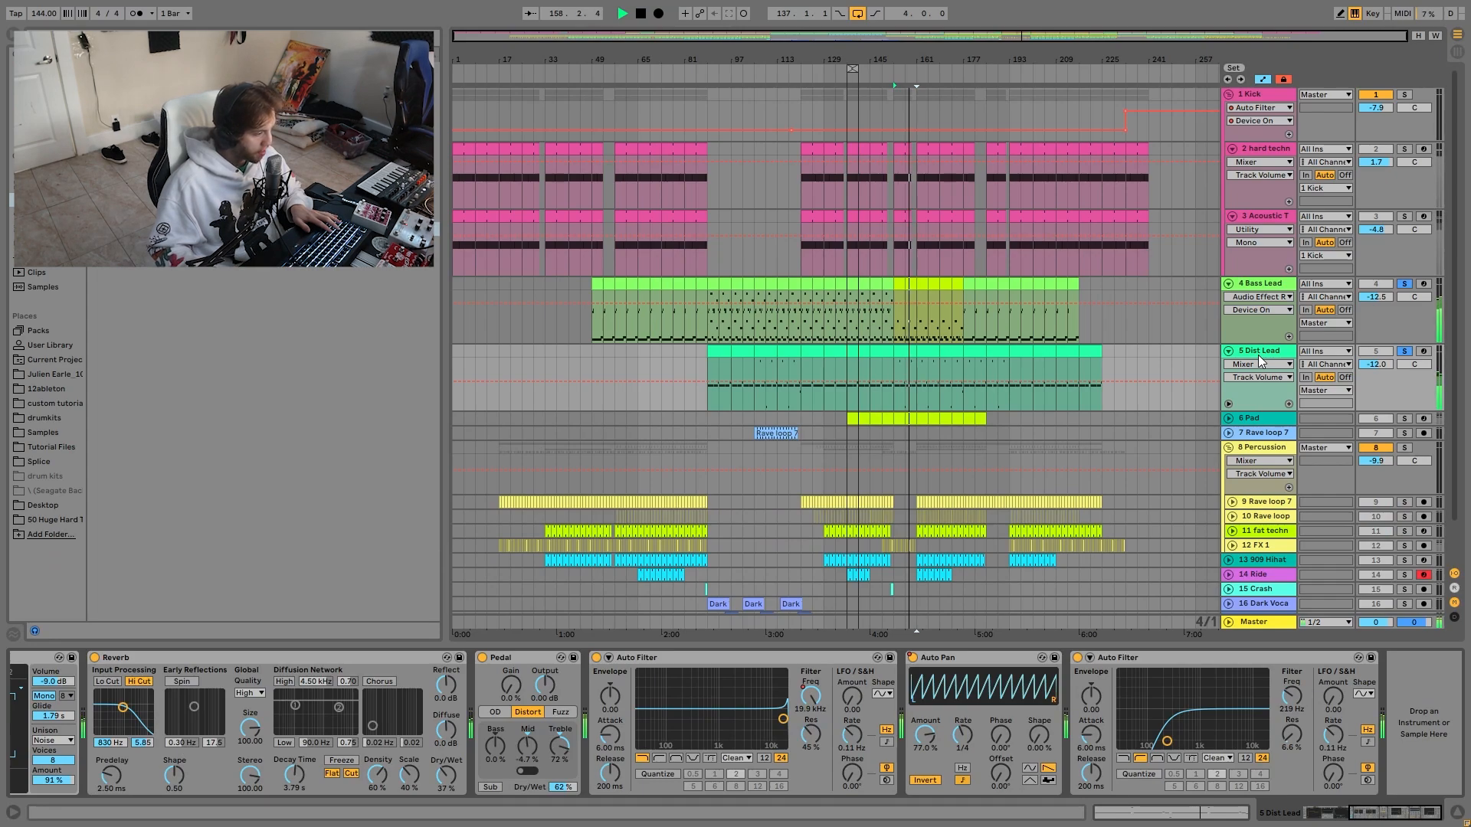
click(1405, 284)
key(space)
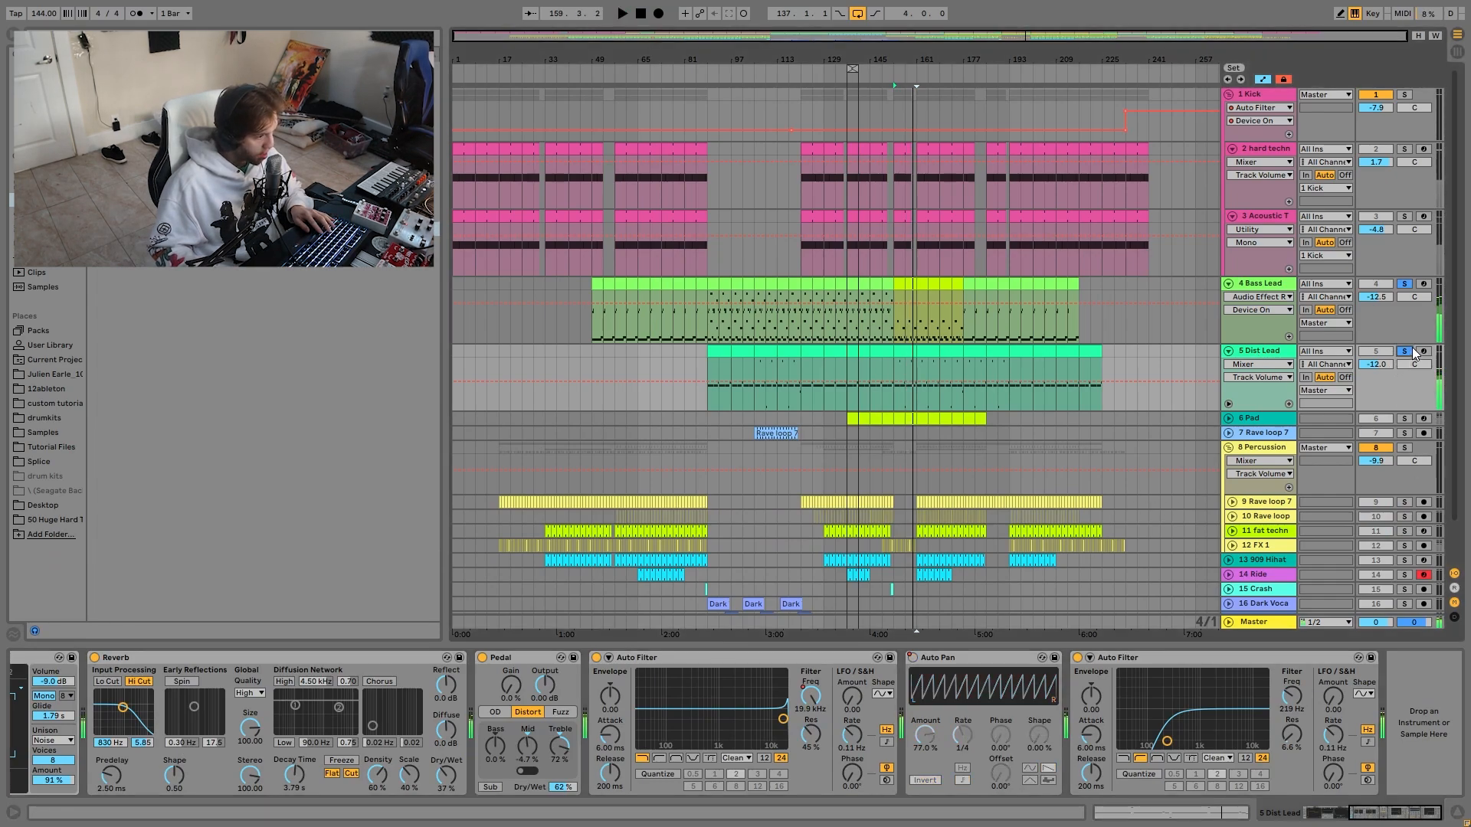
Show the Dist Lead's Wavetable synth and Reverb and play the track from bar 153.
drag(1371, 813, 603, 826)
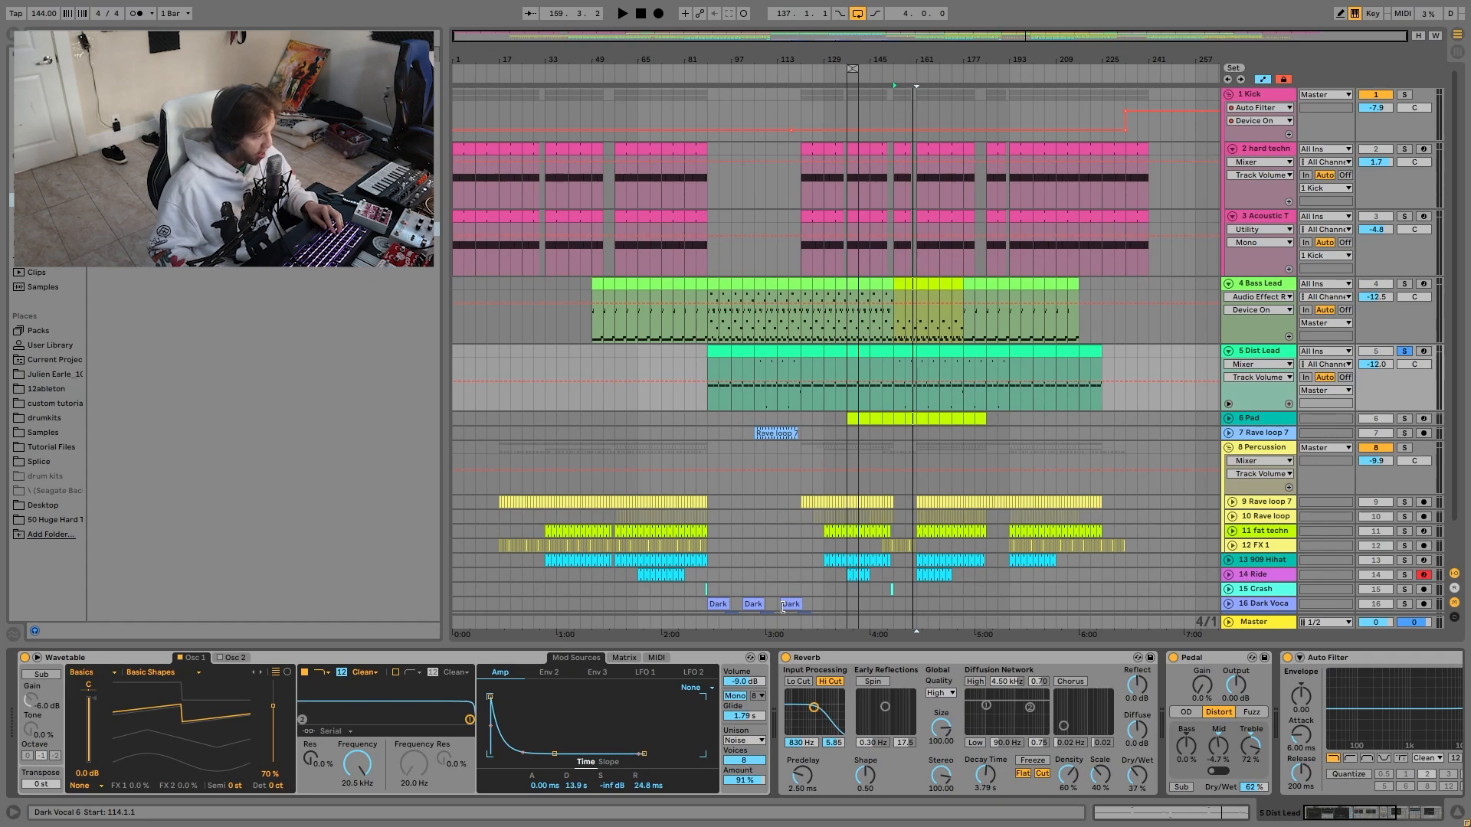
key(space)
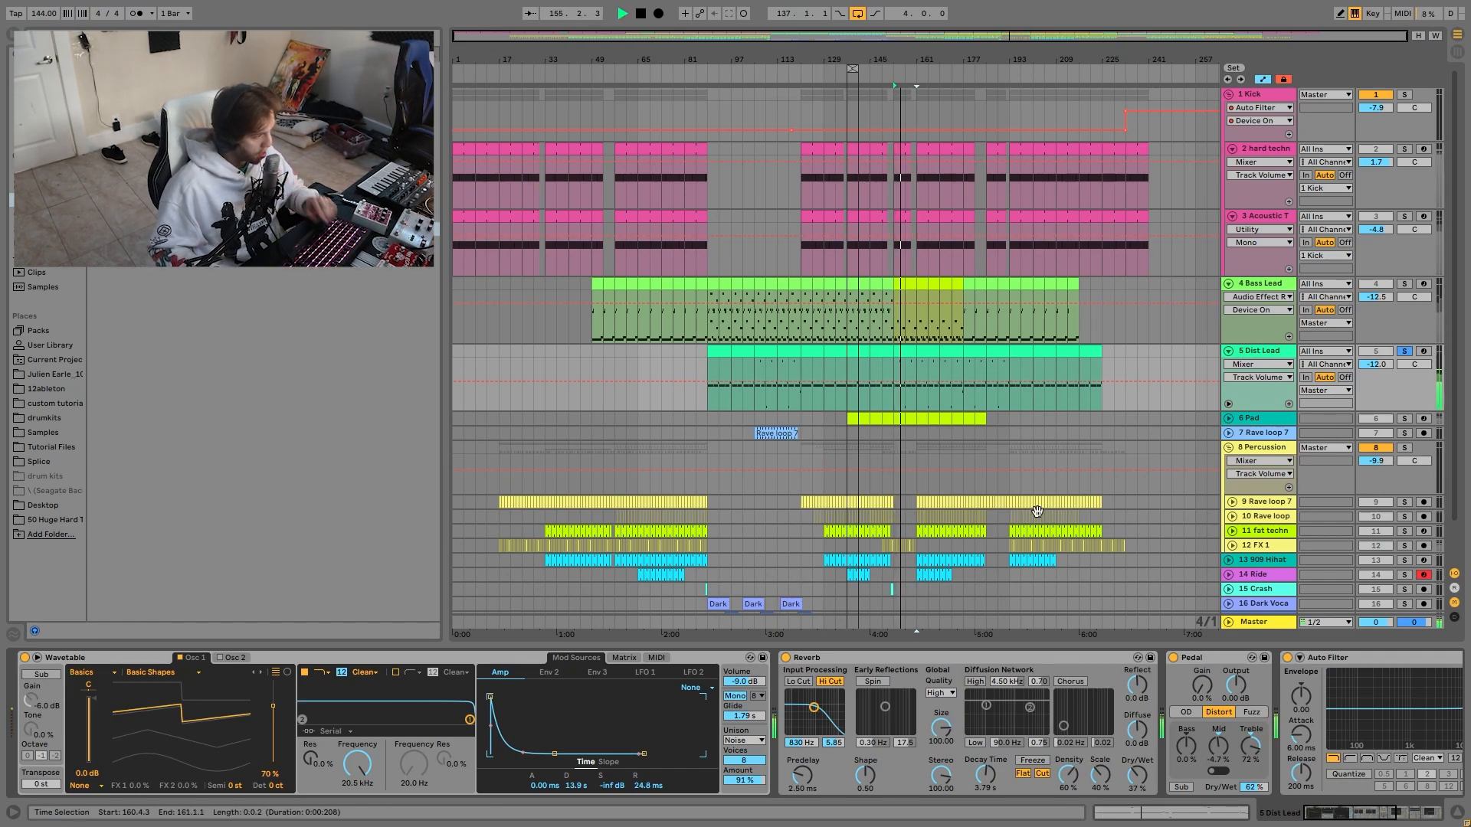
key(space)
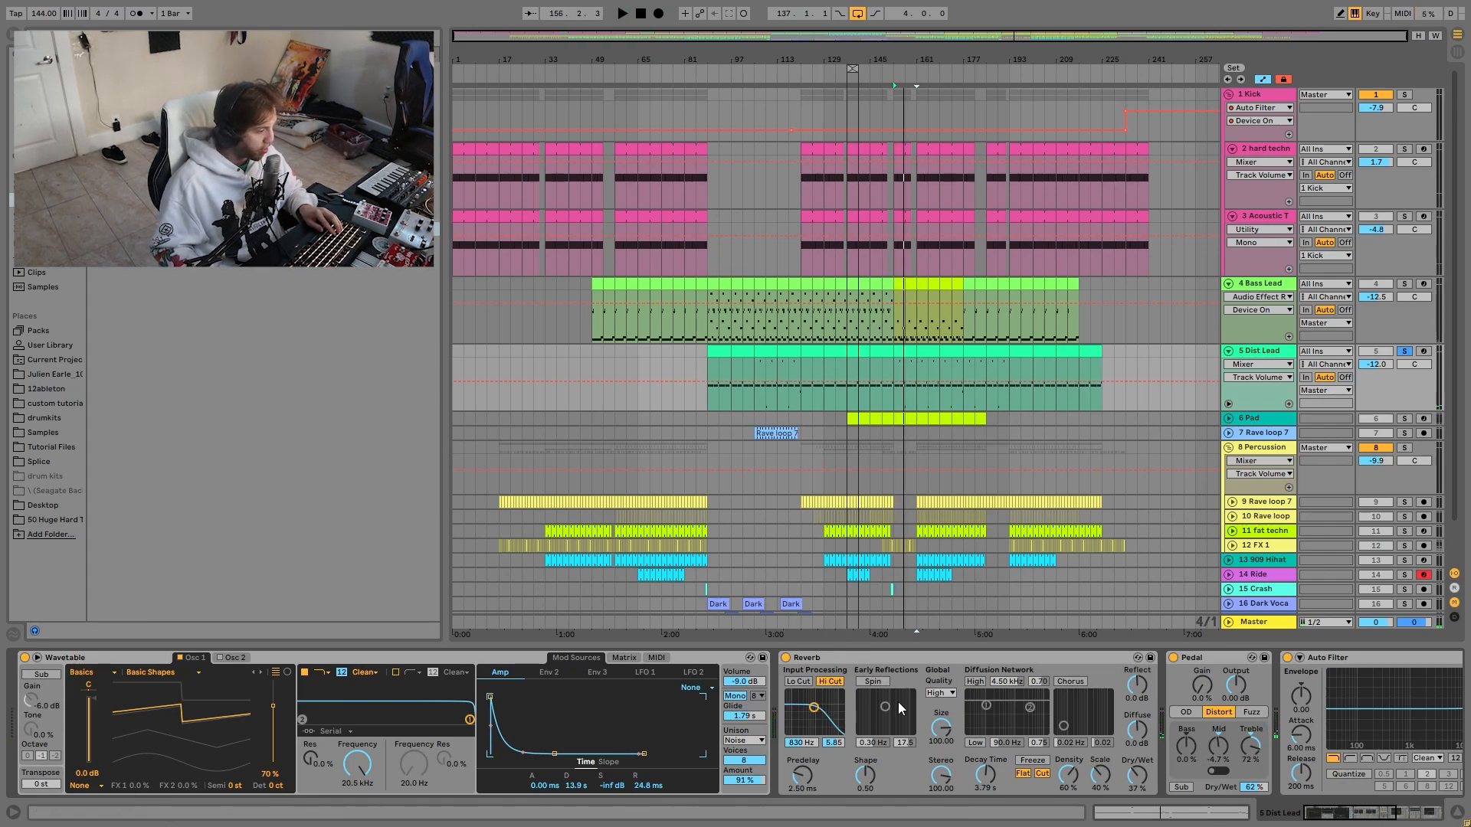
Compare the Dist Lead from bar 153 with its Pedal distortion bypassed and switched back on.
scroll(898, 702, right, 5)
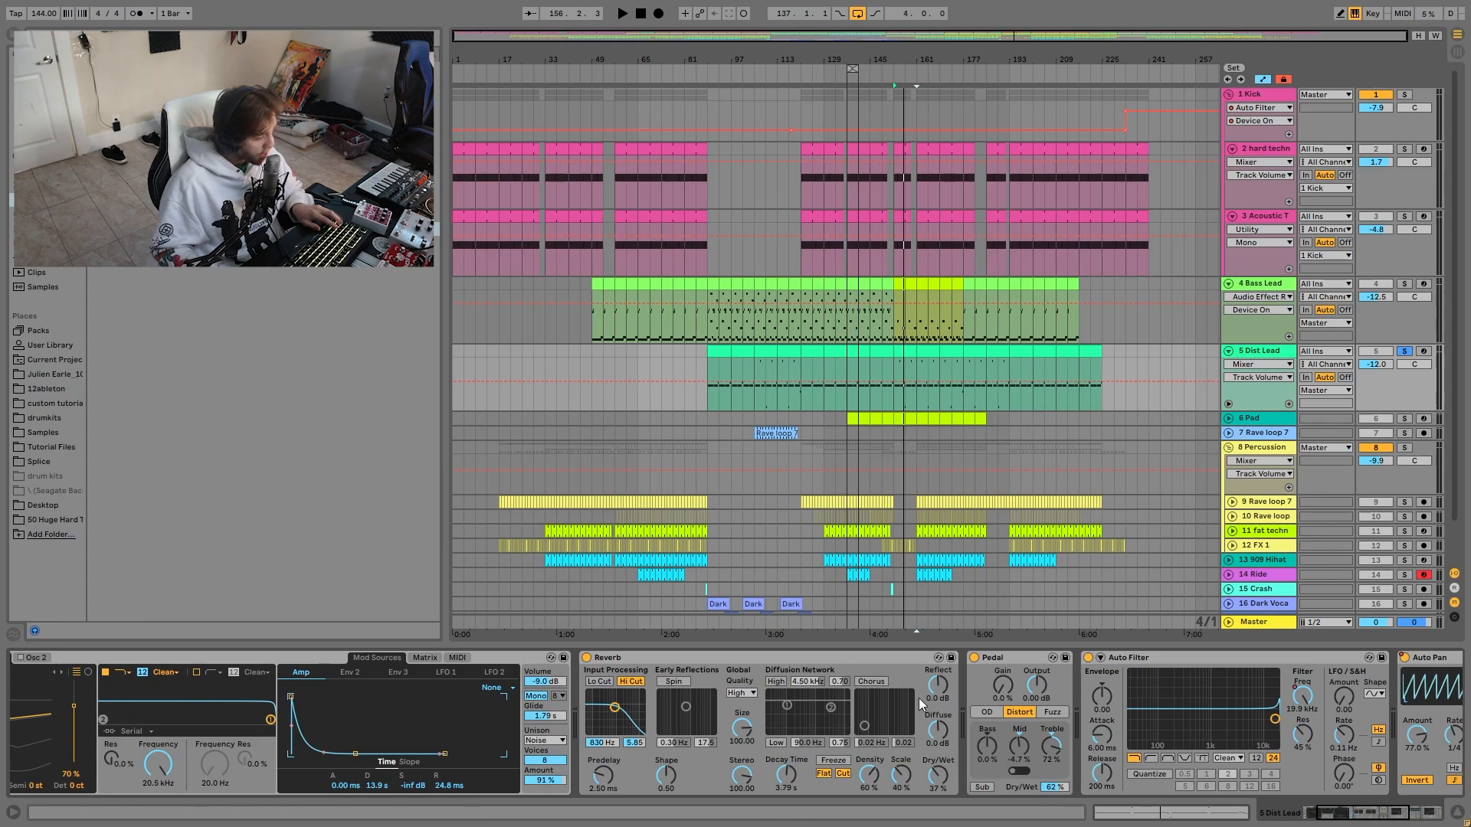
scroll(943, 700, right, 3)
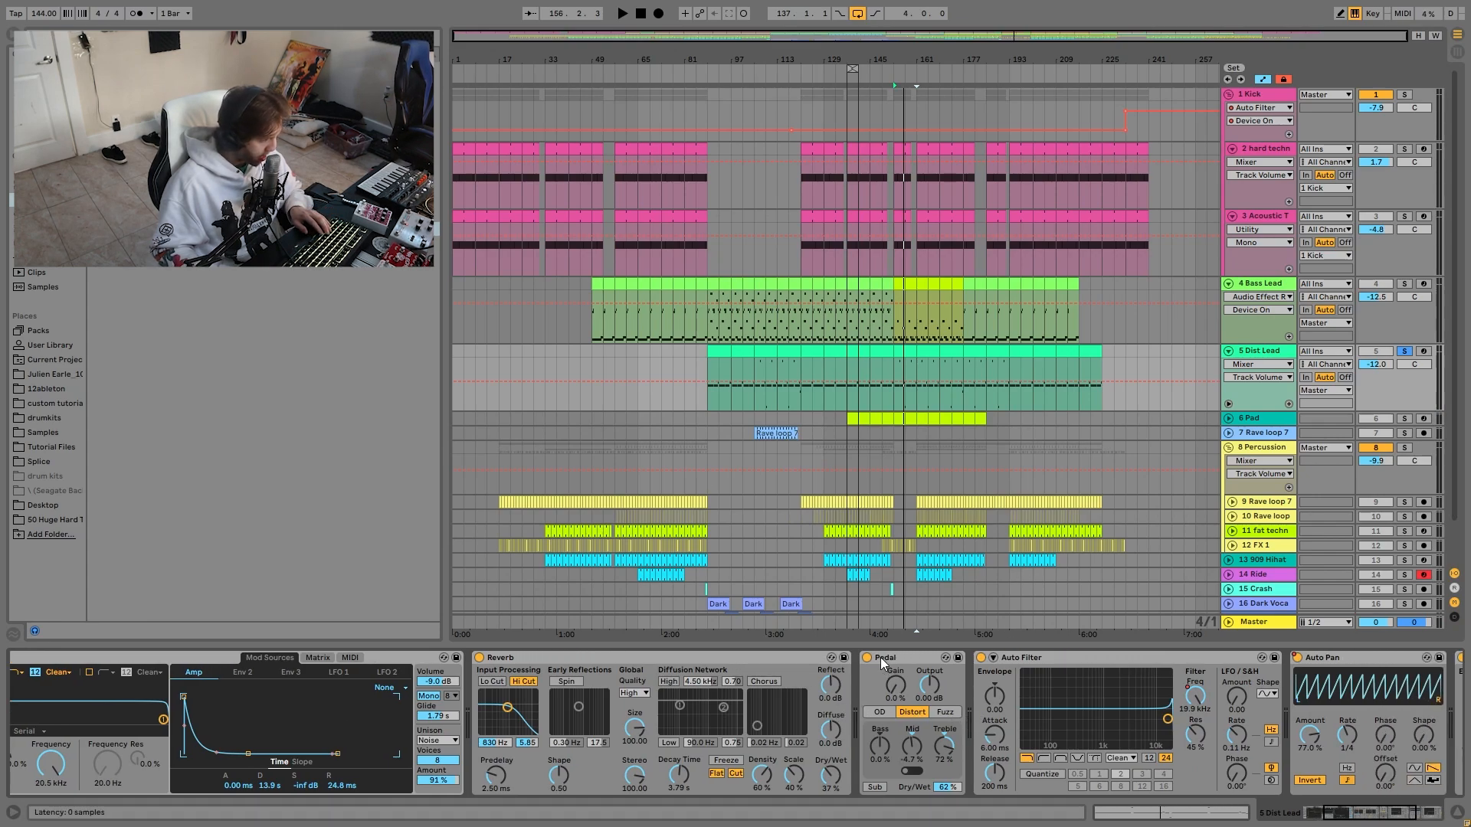
click(868, 660)
key(space)
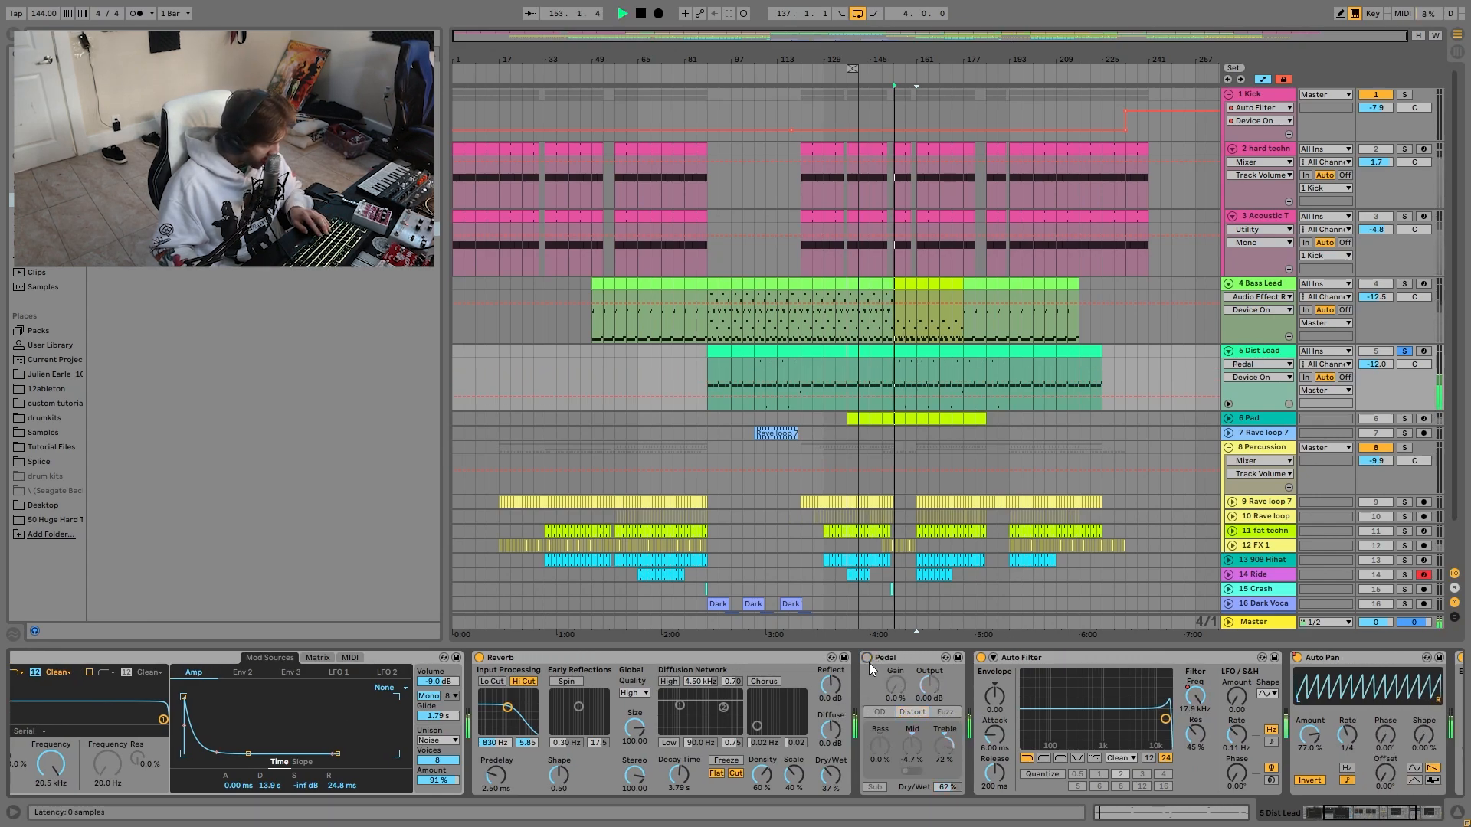
click(868, 659)
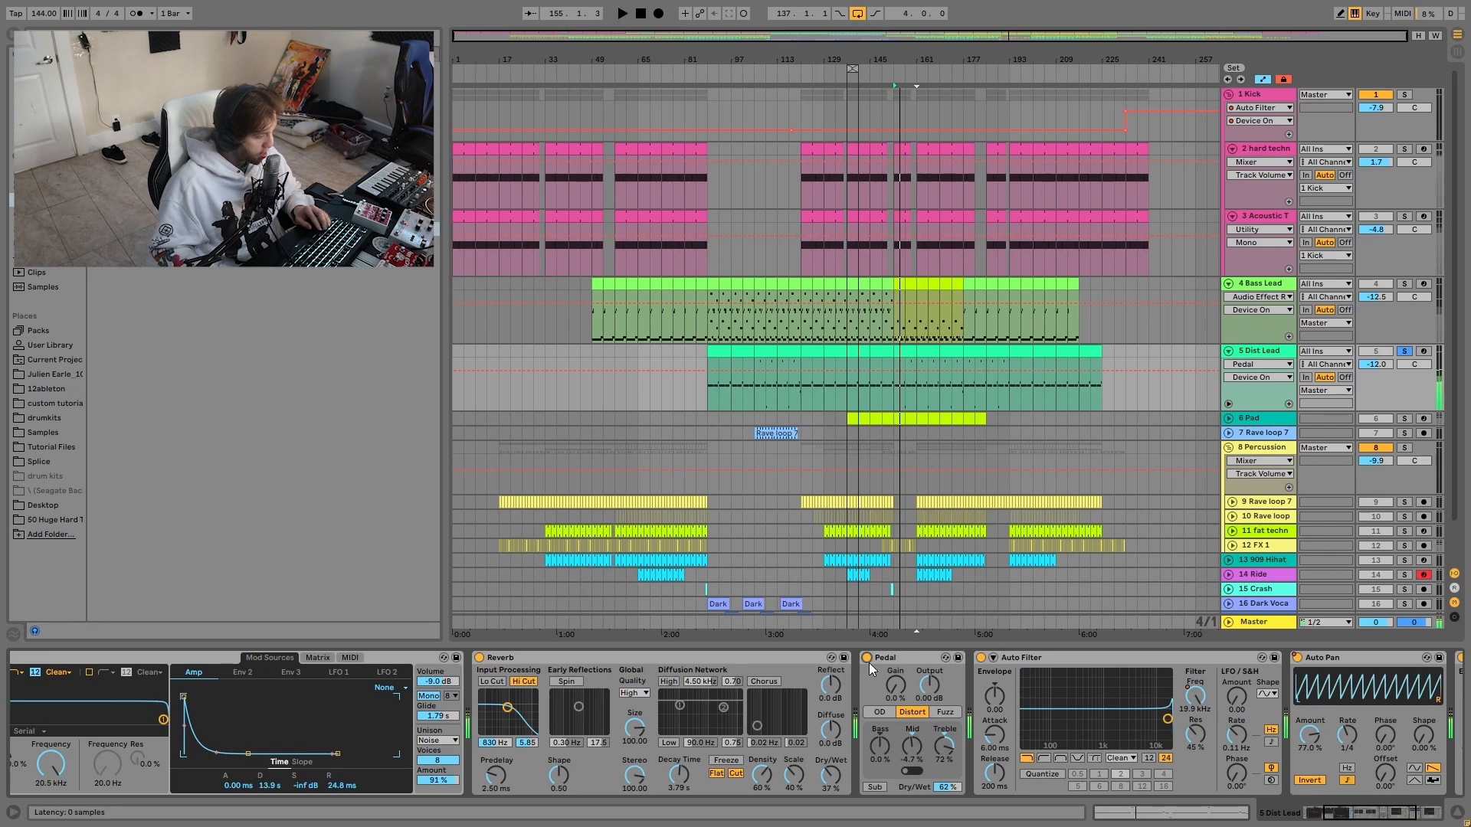
Try the Dist Lead's Pedal Gain at 100% during playback from bar 153, undo it and play the original setting.
scroll(869, 669, down, 5)
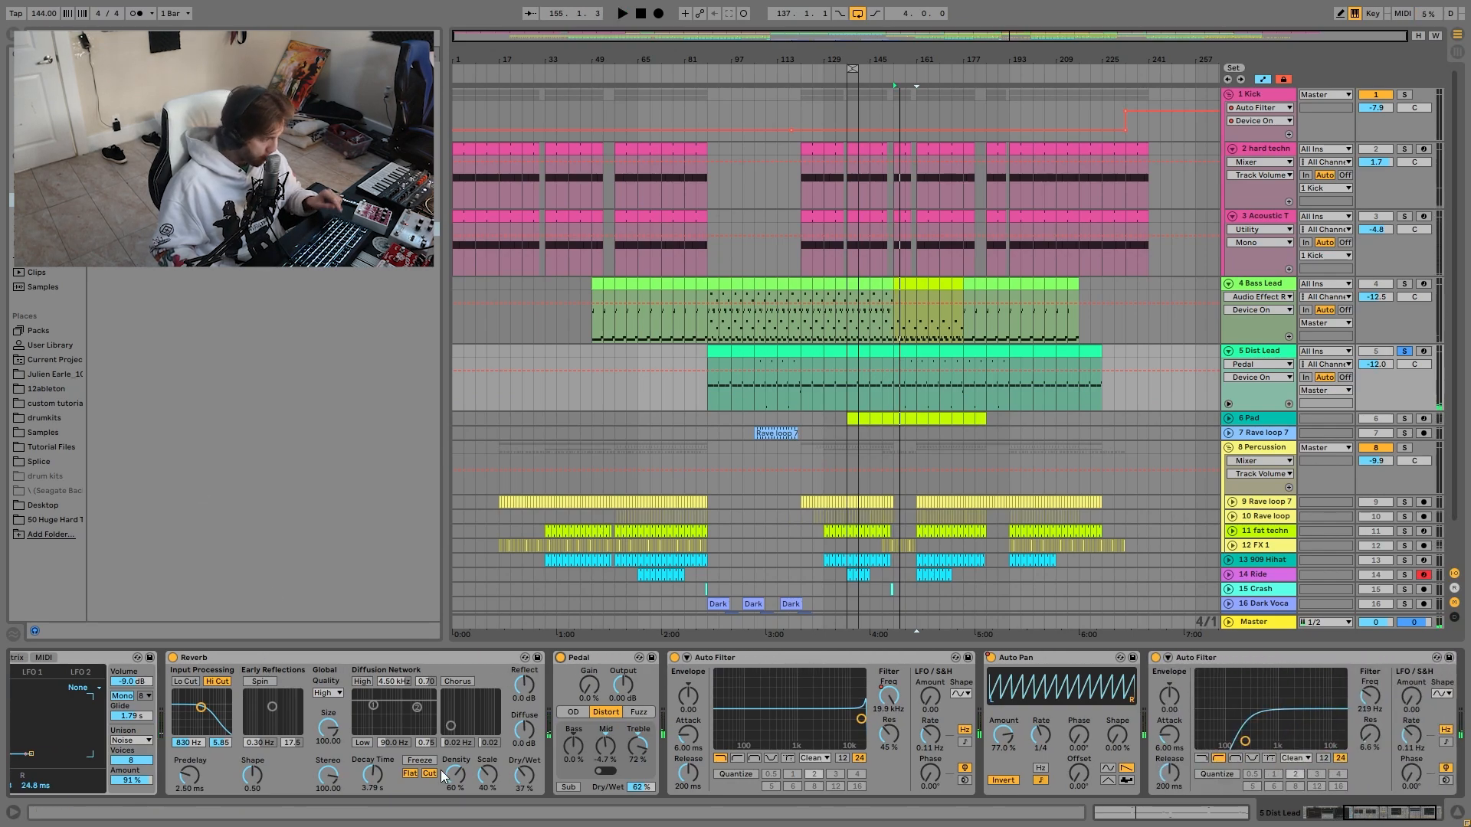
drag(593, 695, 593, 651)
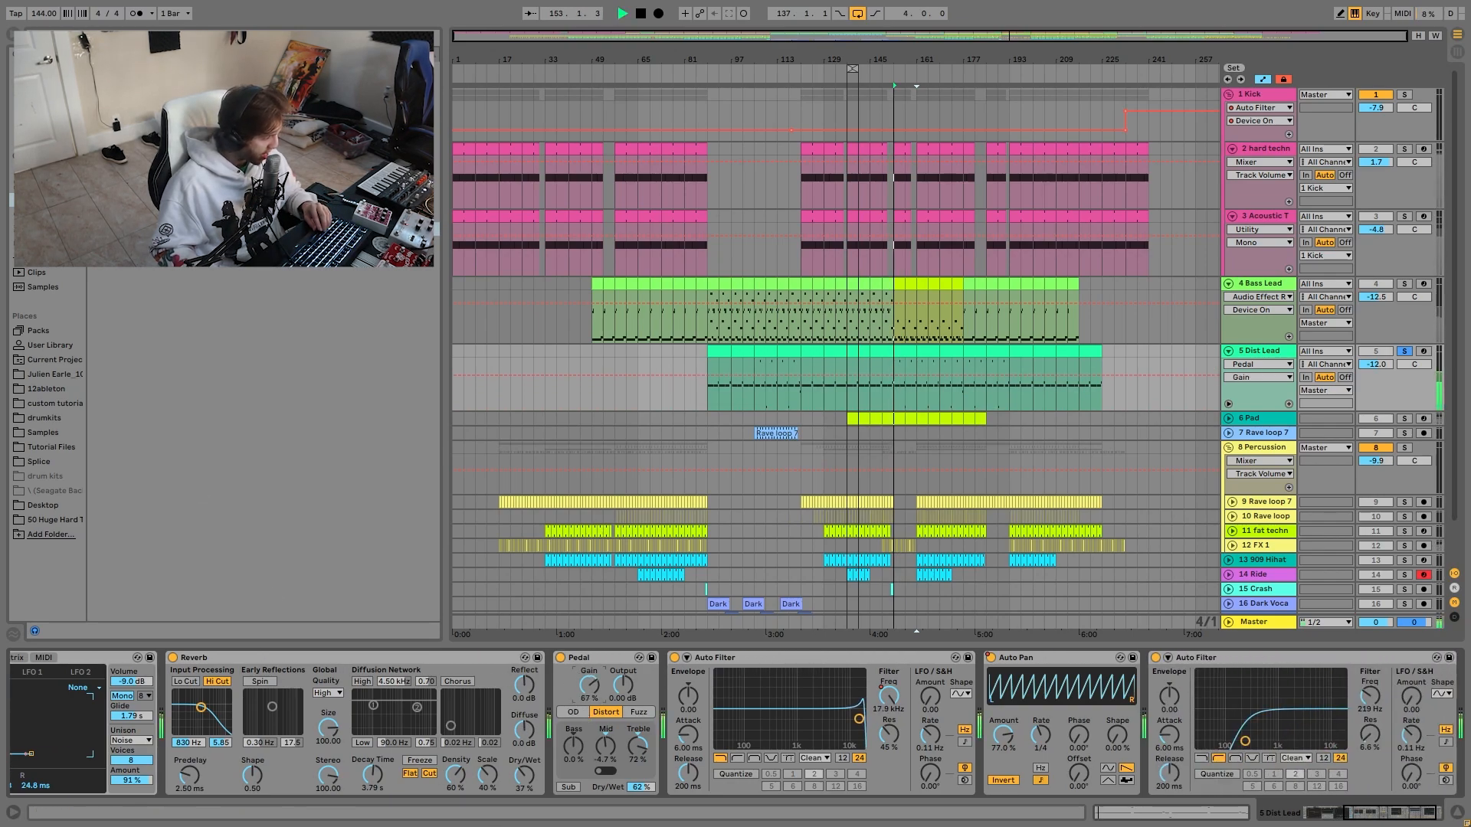
key(space)
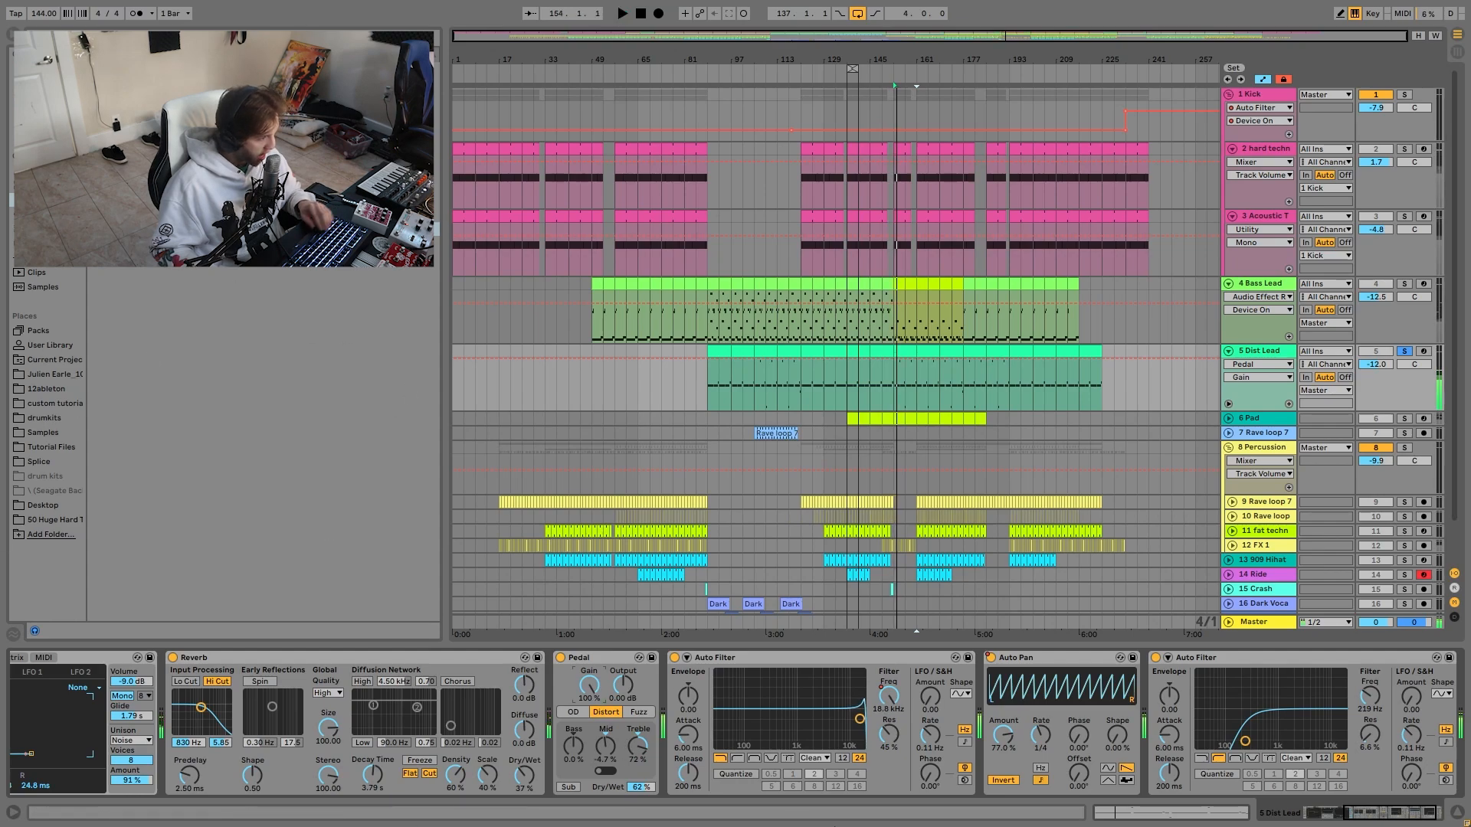
key(ctrl+z)
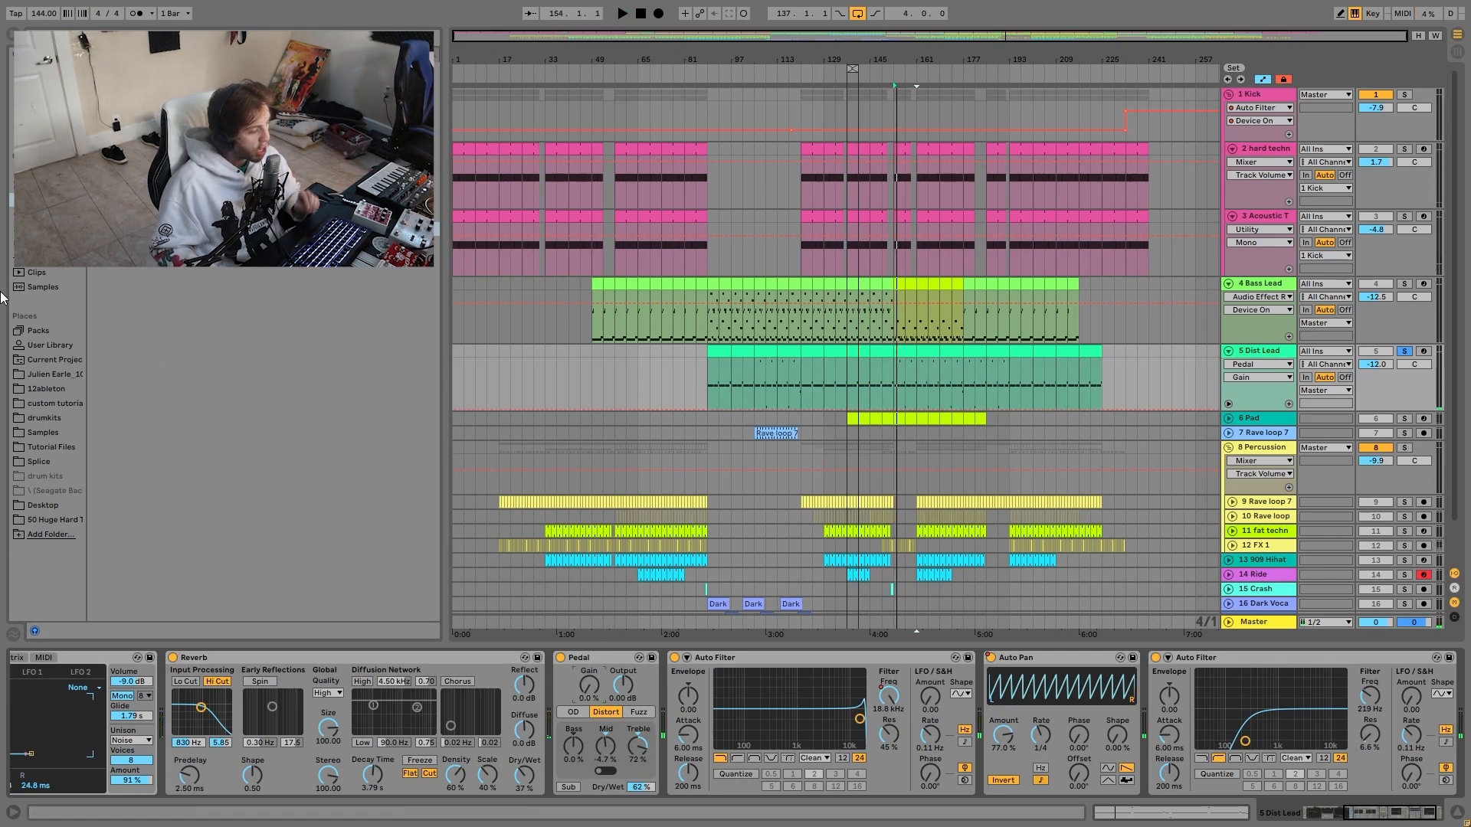
key(space)
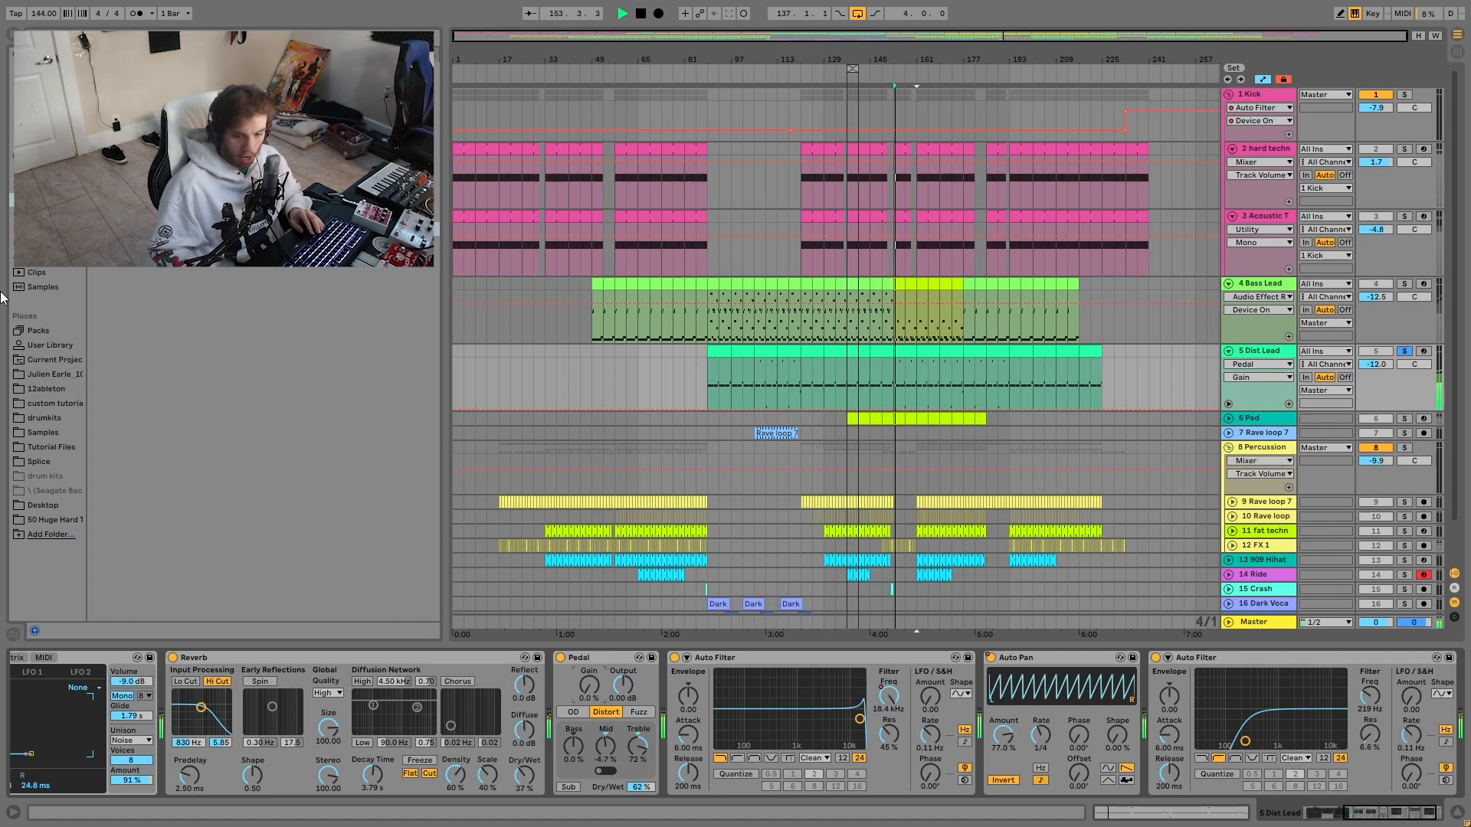
key(space)
Display the first Auto Filter's Frequency automation on the Dist Lead and re-enable the overridden automation.
scroll(843, 710, right, 2)
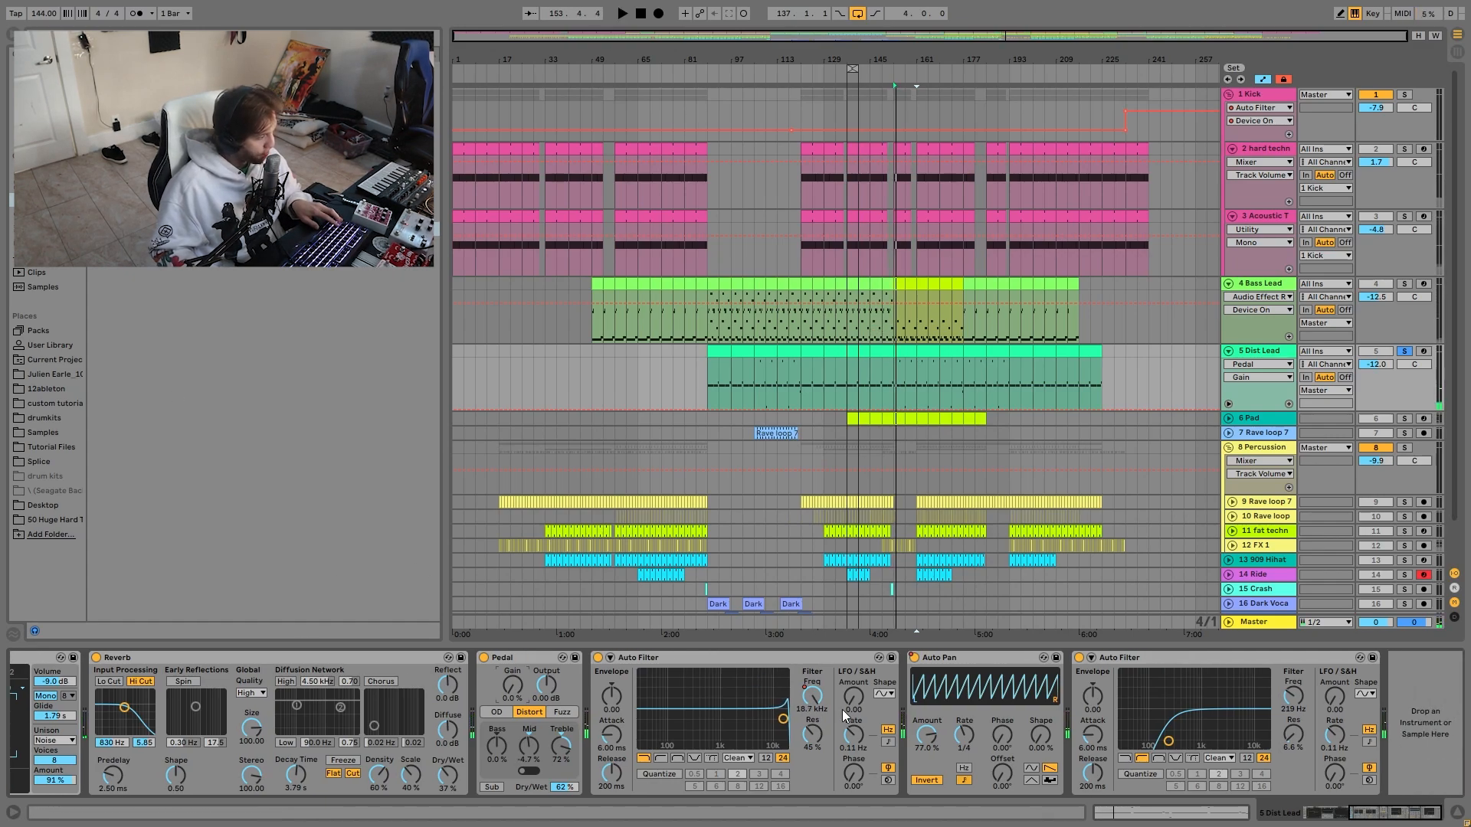
drag(812, 696, 812, 688)
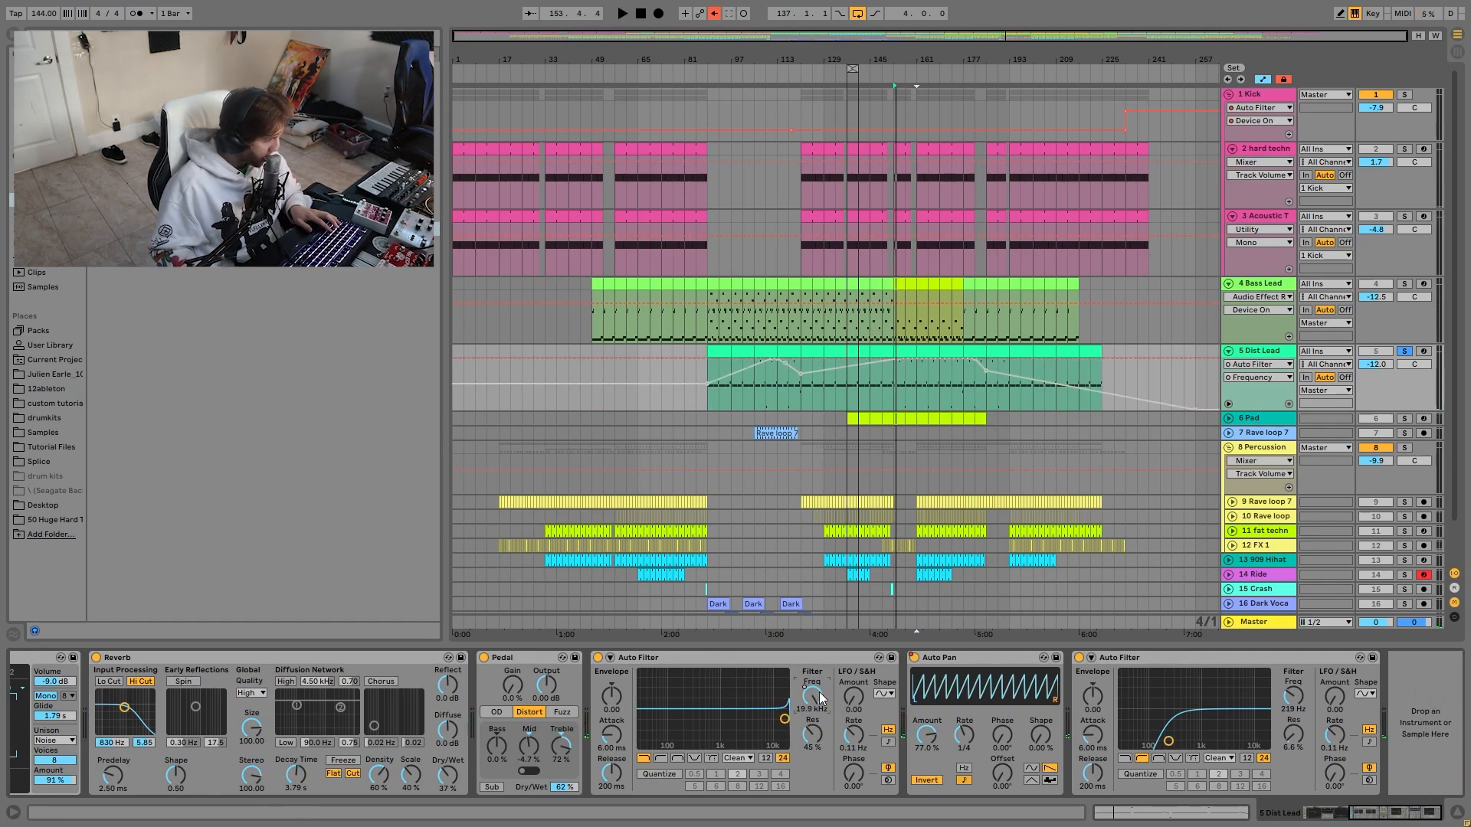
click(713, 15)
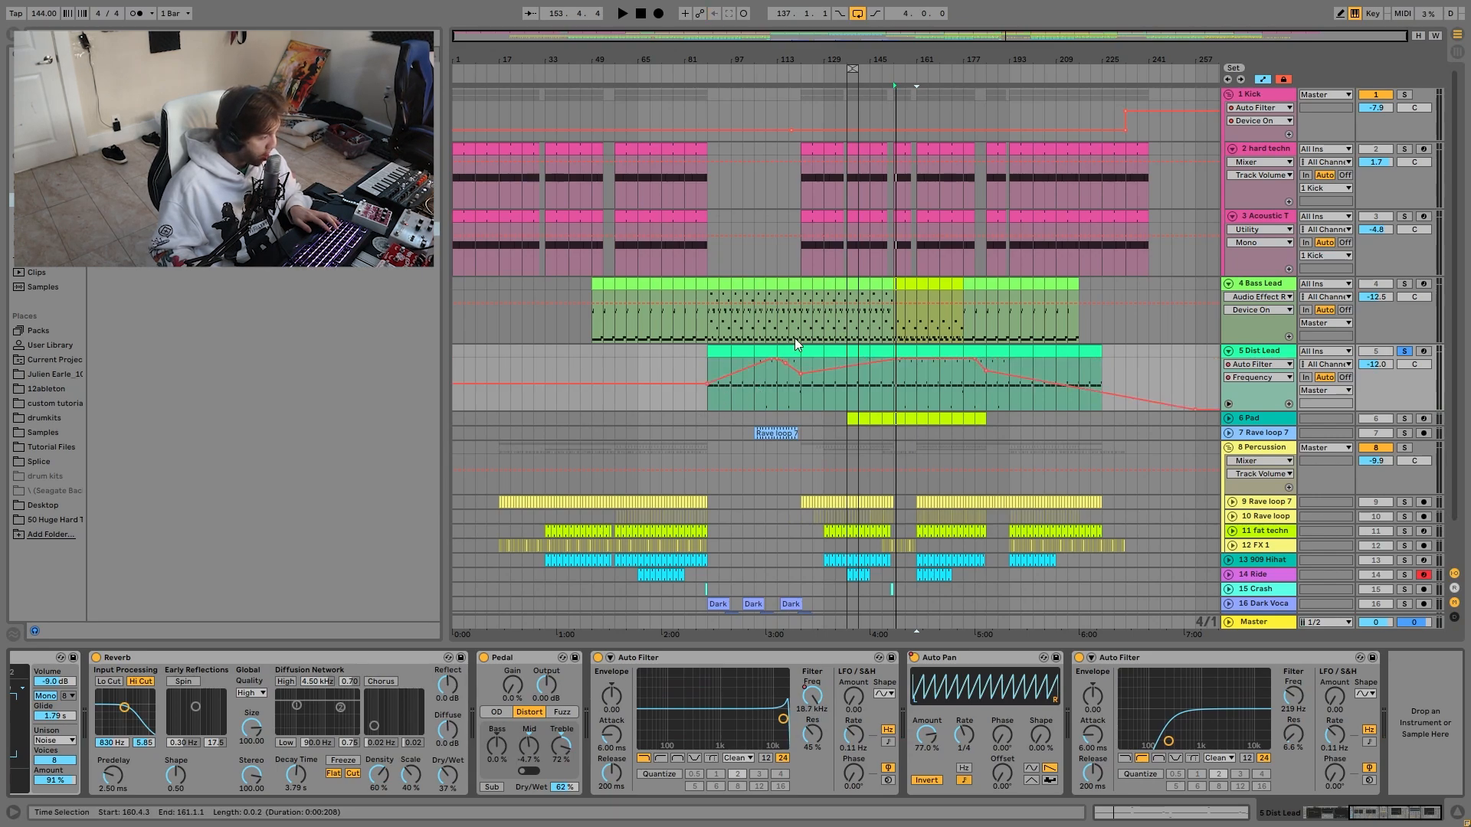
Show the Dist Lead's Auto Pan Device On automation and play the track from bar 145.
right_click(914, 656)
click(866, 361)
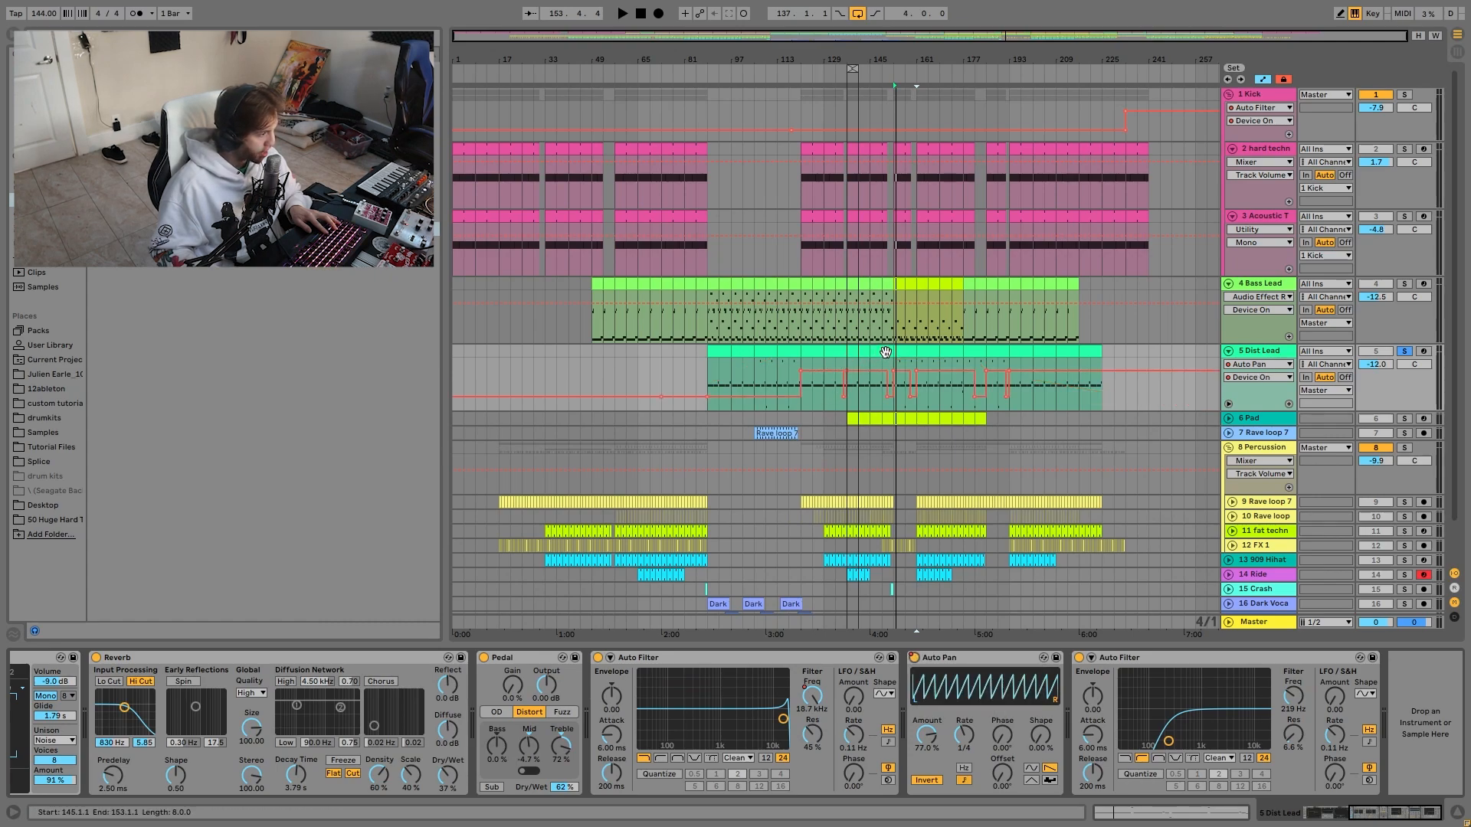
drag(869, 361, 885, 361)
key(space)
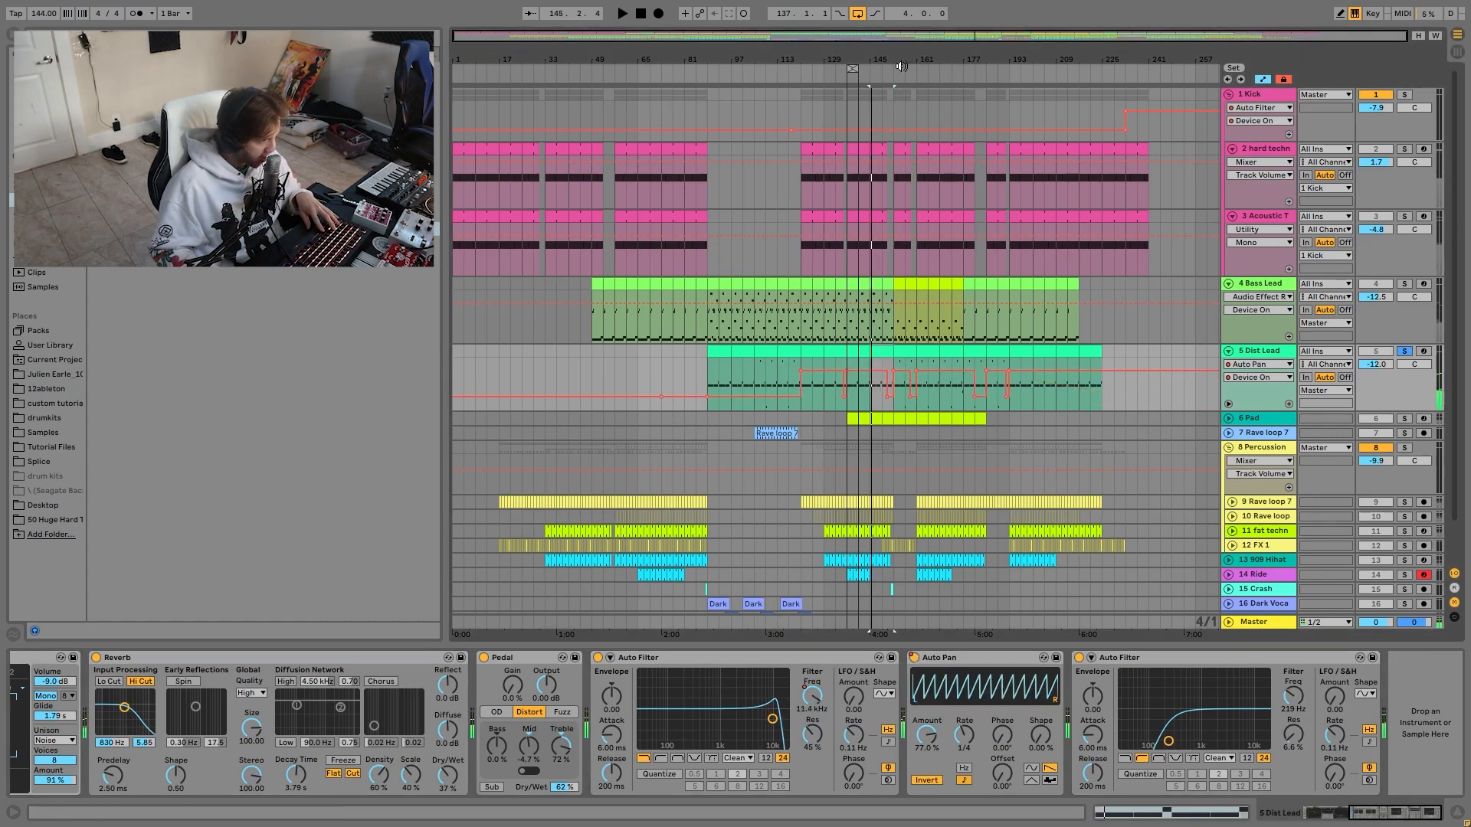
Play the full mix from bar 151 with the Dist Lead unsoloed and return to the Dist Lead's devices.
drag(889, 59, 983, 344)
click(988, 245)
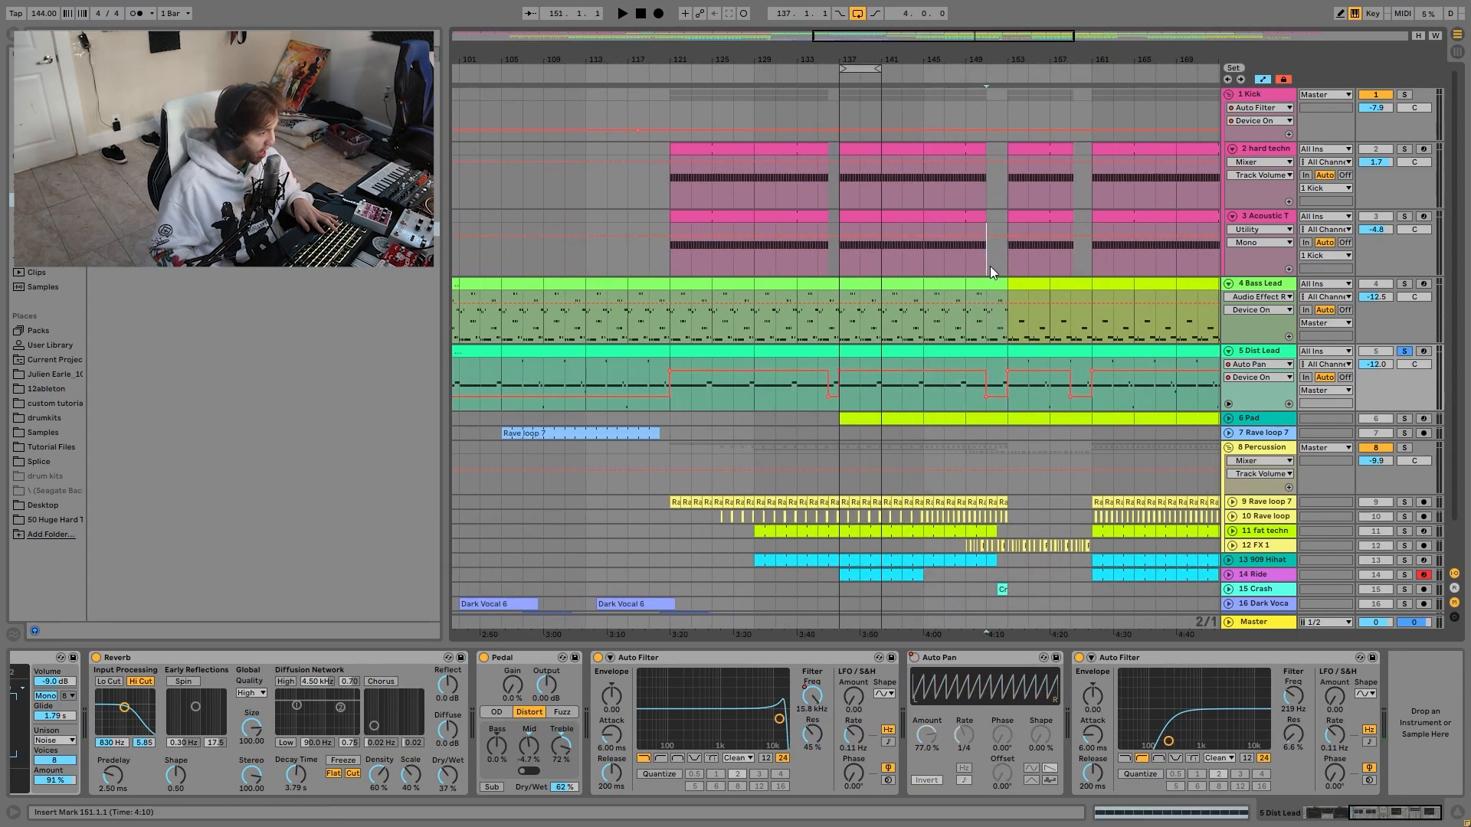
key(space)
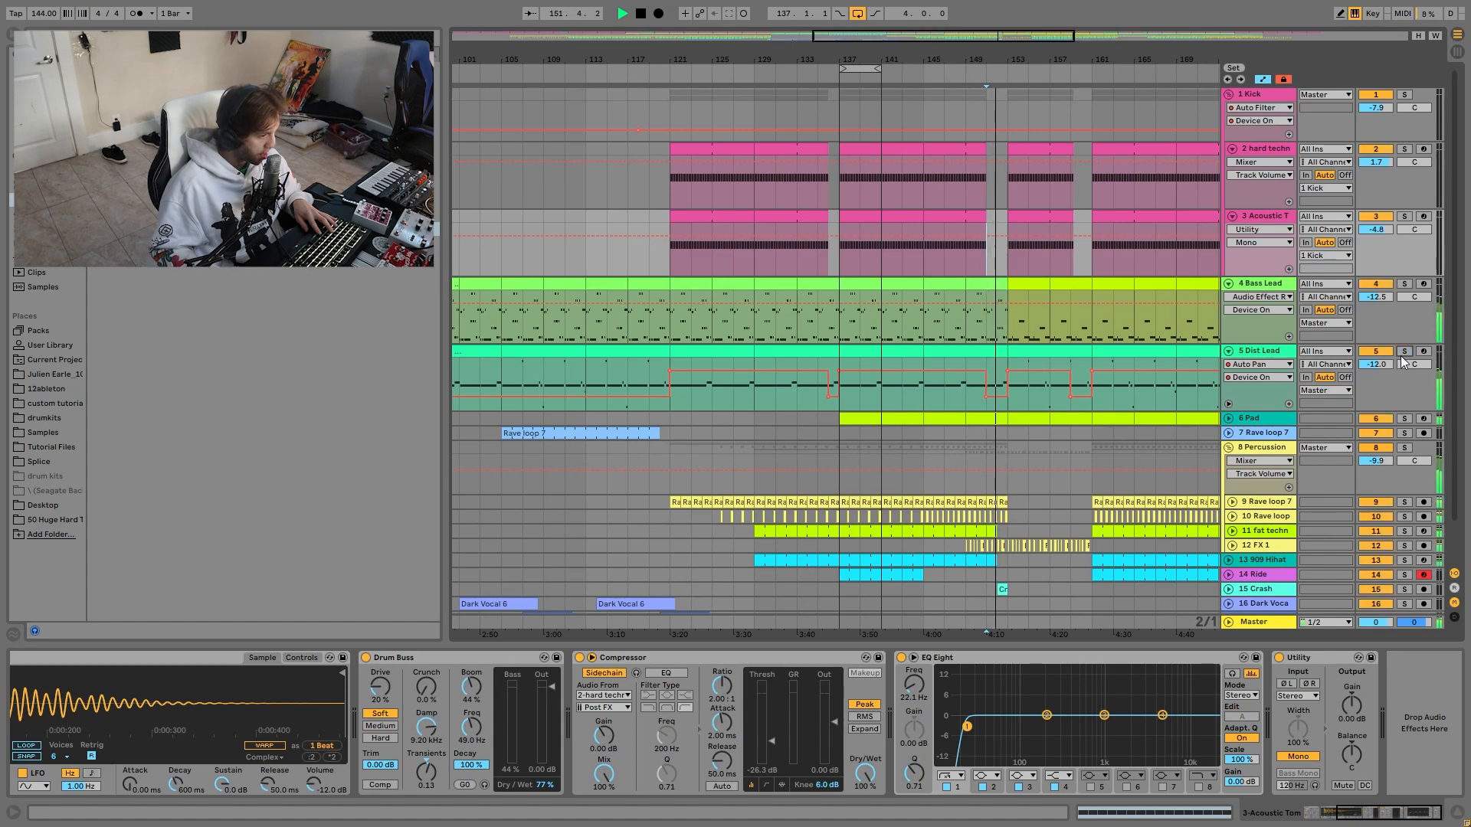
click(1249, 352)
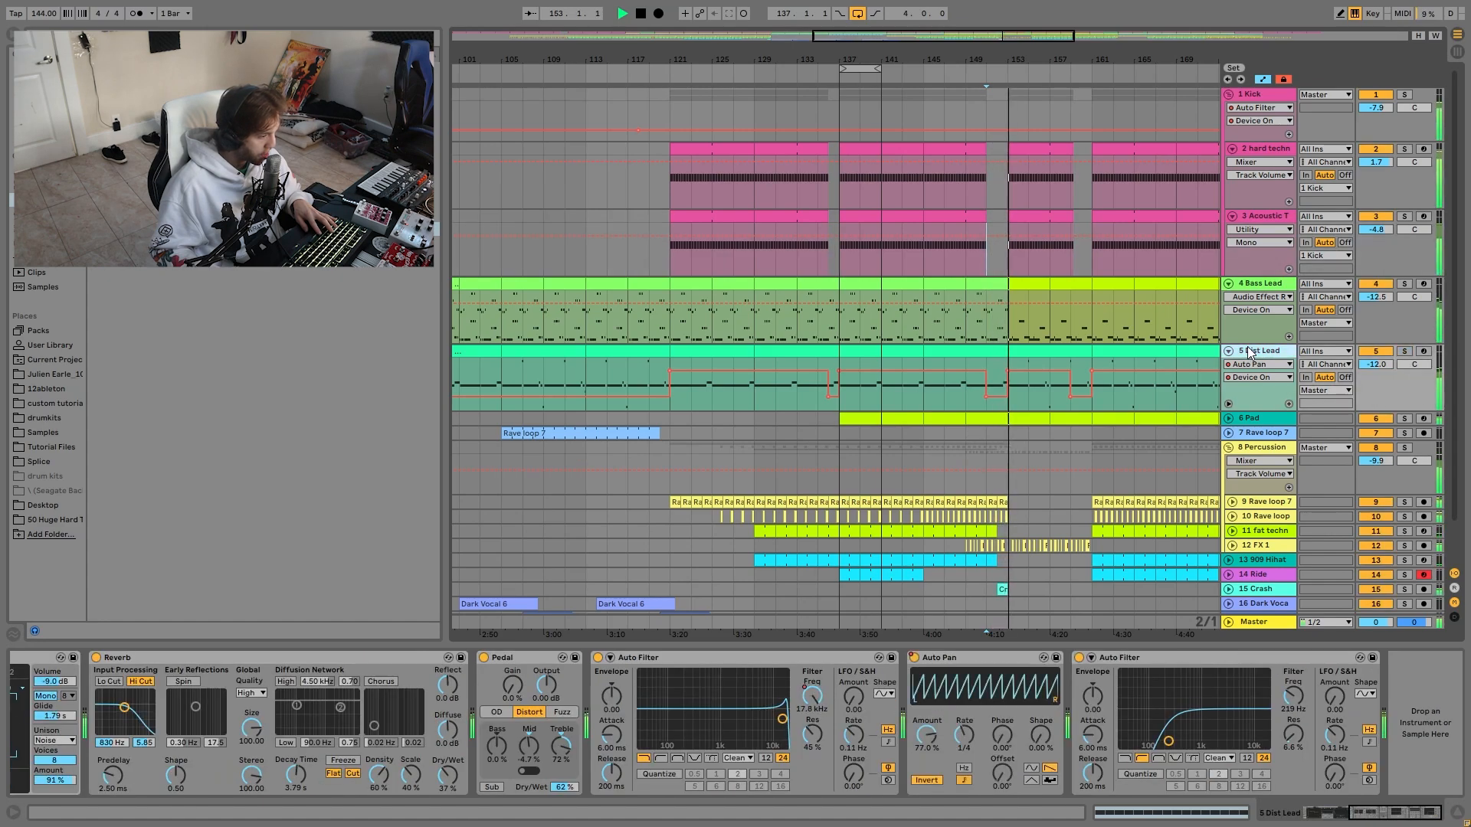
key(space)
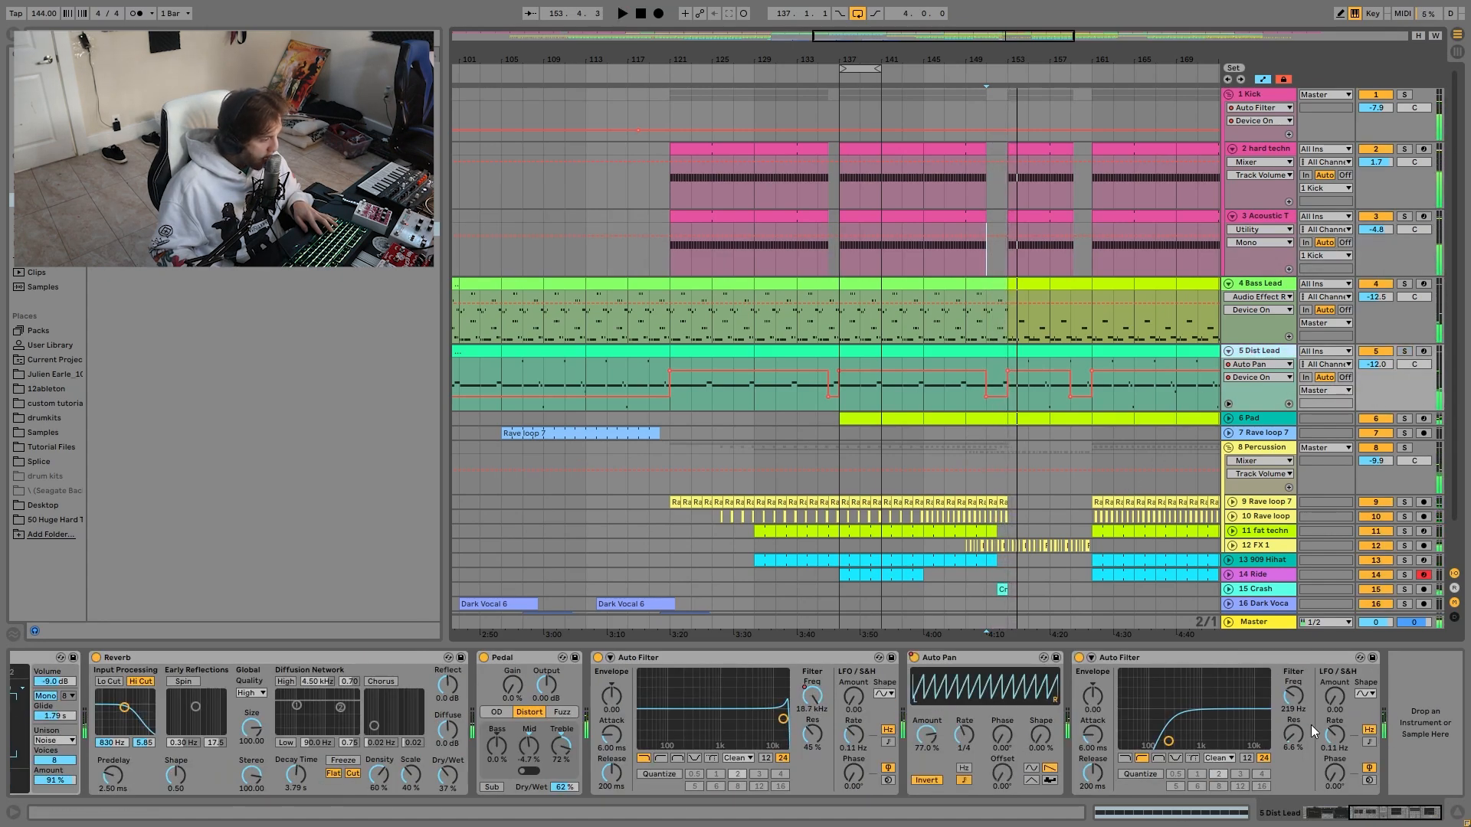
Play the Pad track solo from bar 161, showing its devices and unfolding its lane.
drag(855, 60, 852, 4)
scroll(919, 437, down, 2)
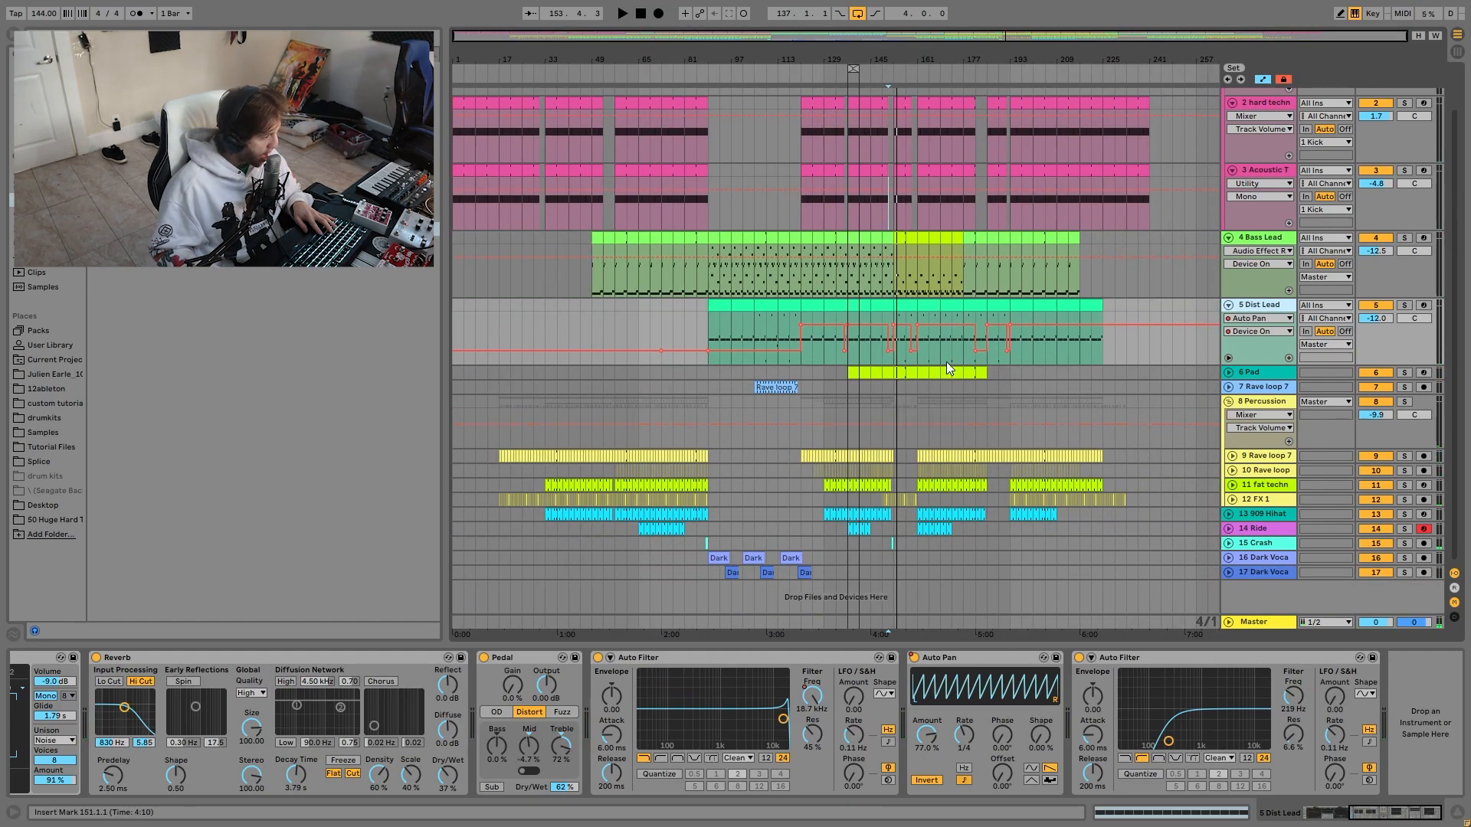
click(922, 375)
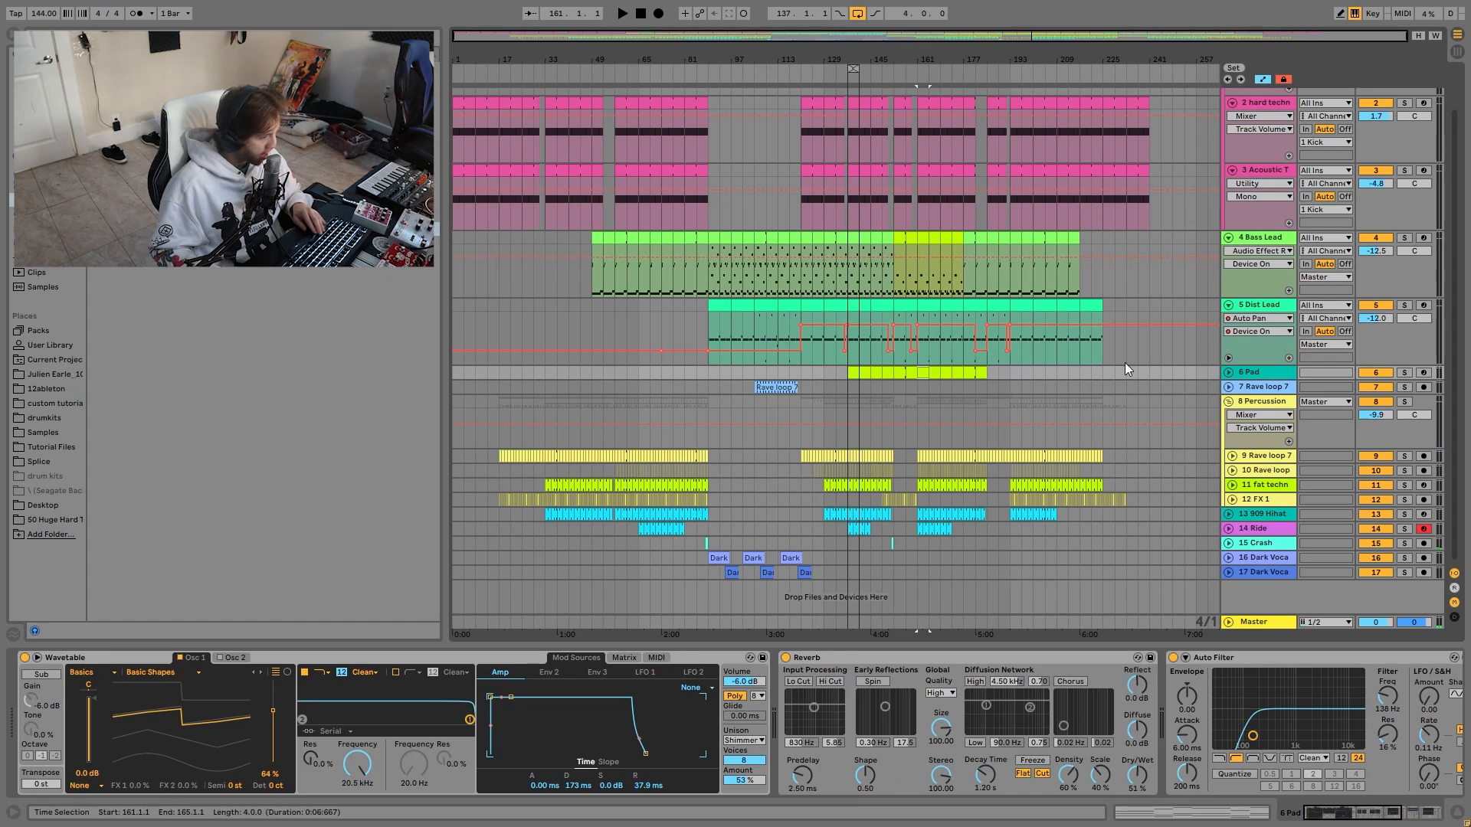
key(space)
click(1404, 373)
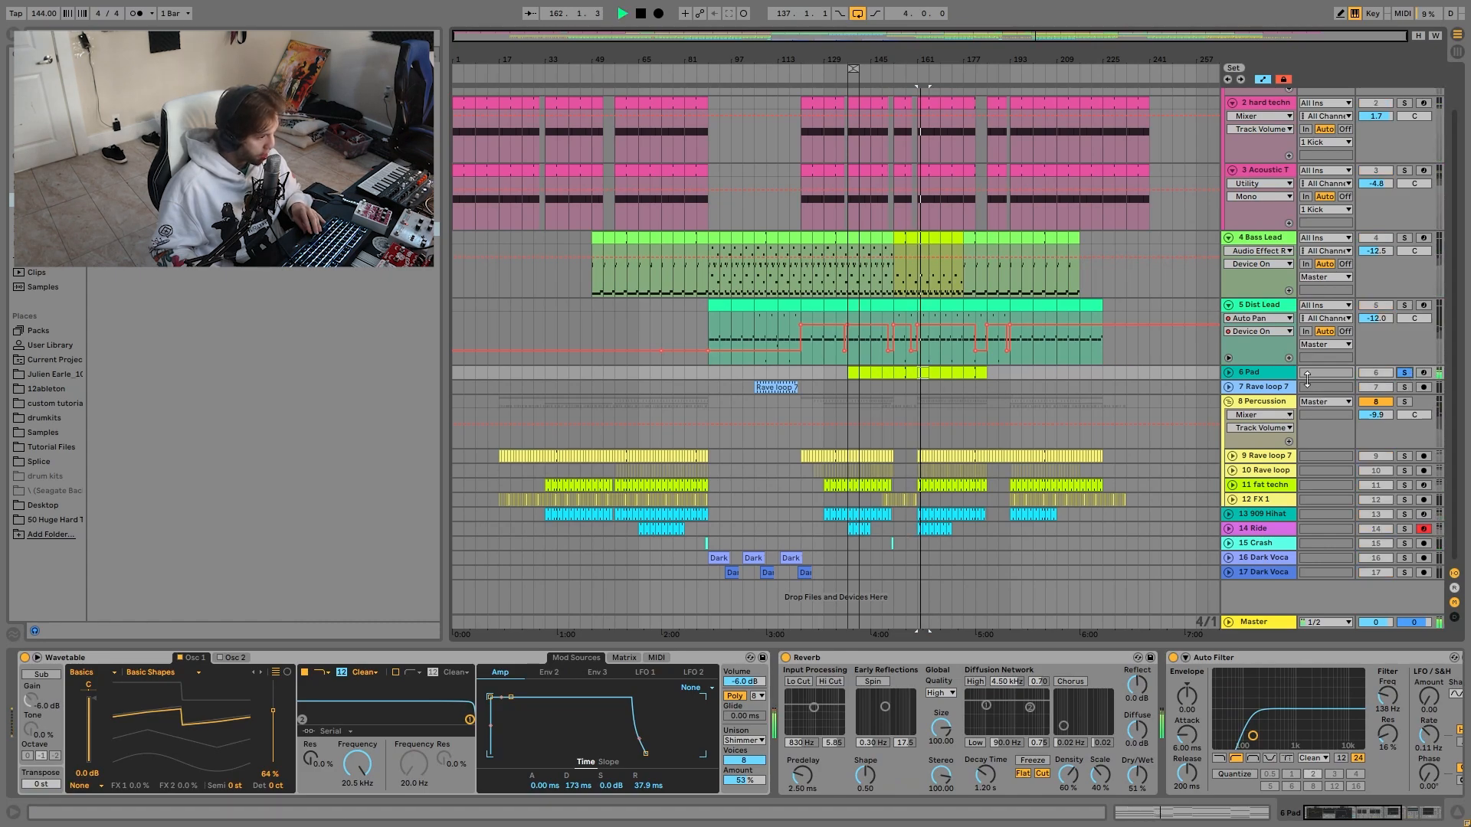
click(1229, 372)
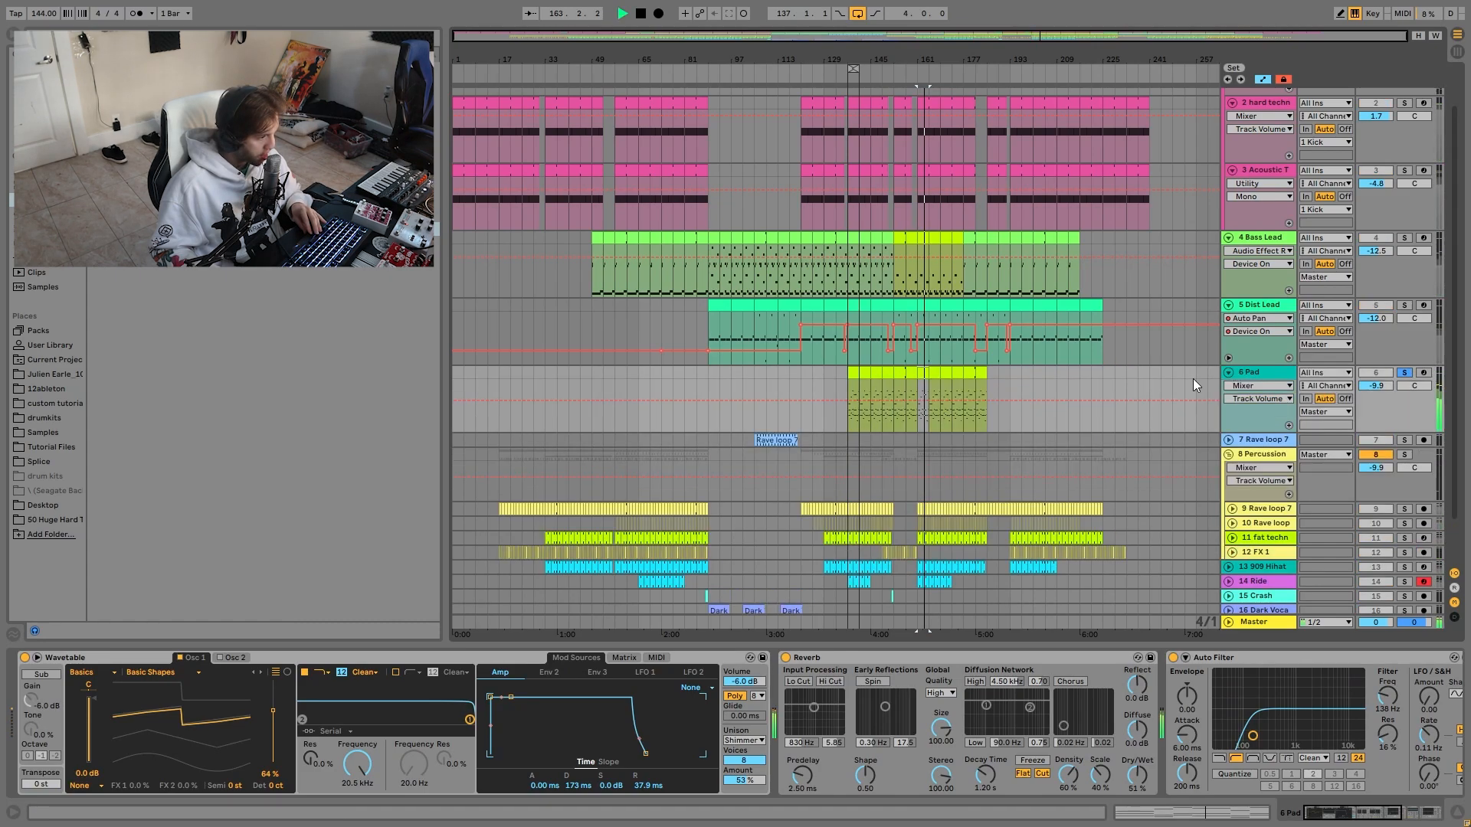
Open the Pad clip's notes at bar 161 and play it soloed with the Dist Lead, switching to the Bass Lead.
double_click(922, 366)
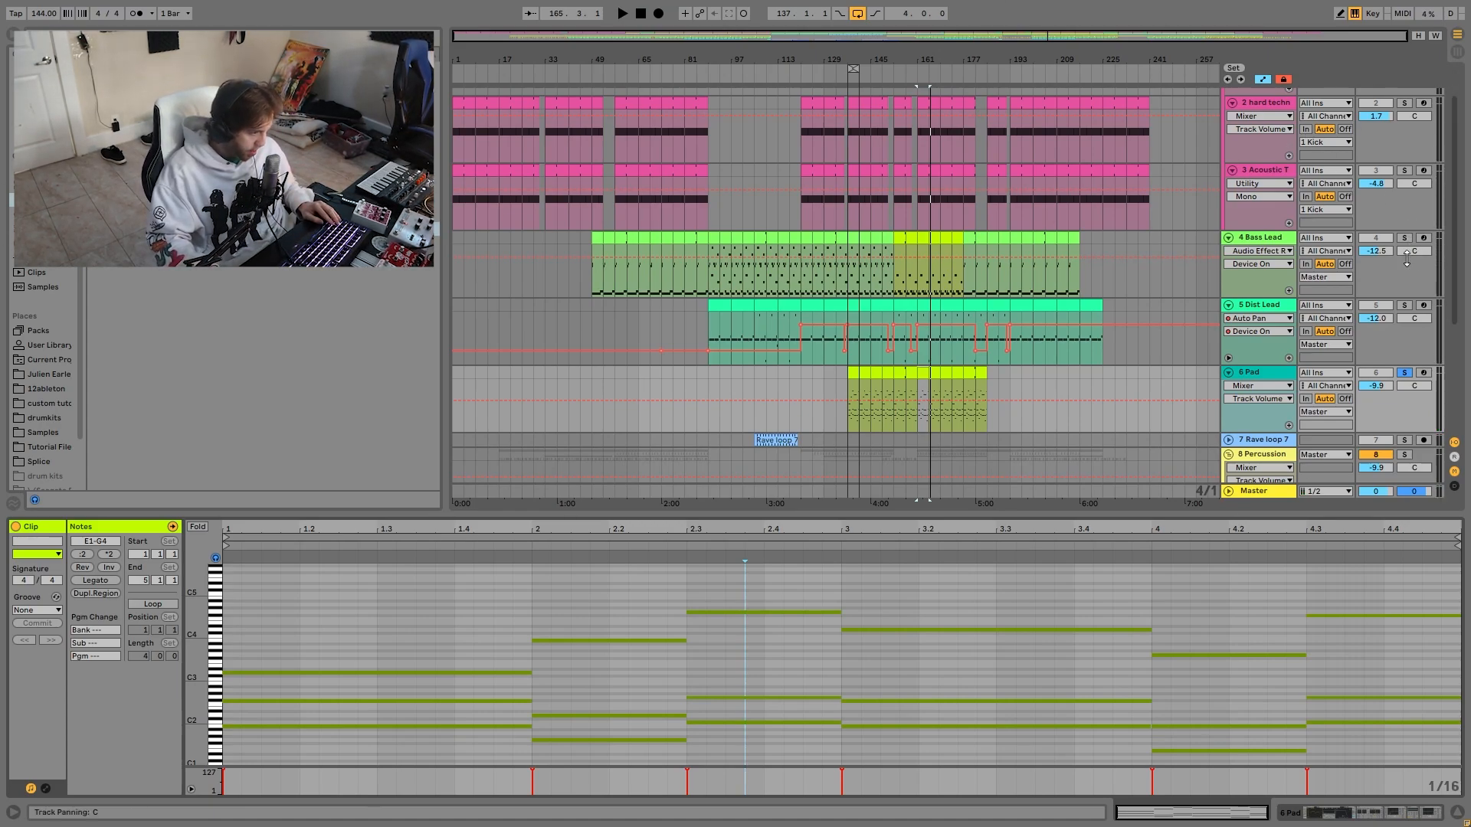
click(1404, 305)
key(space)
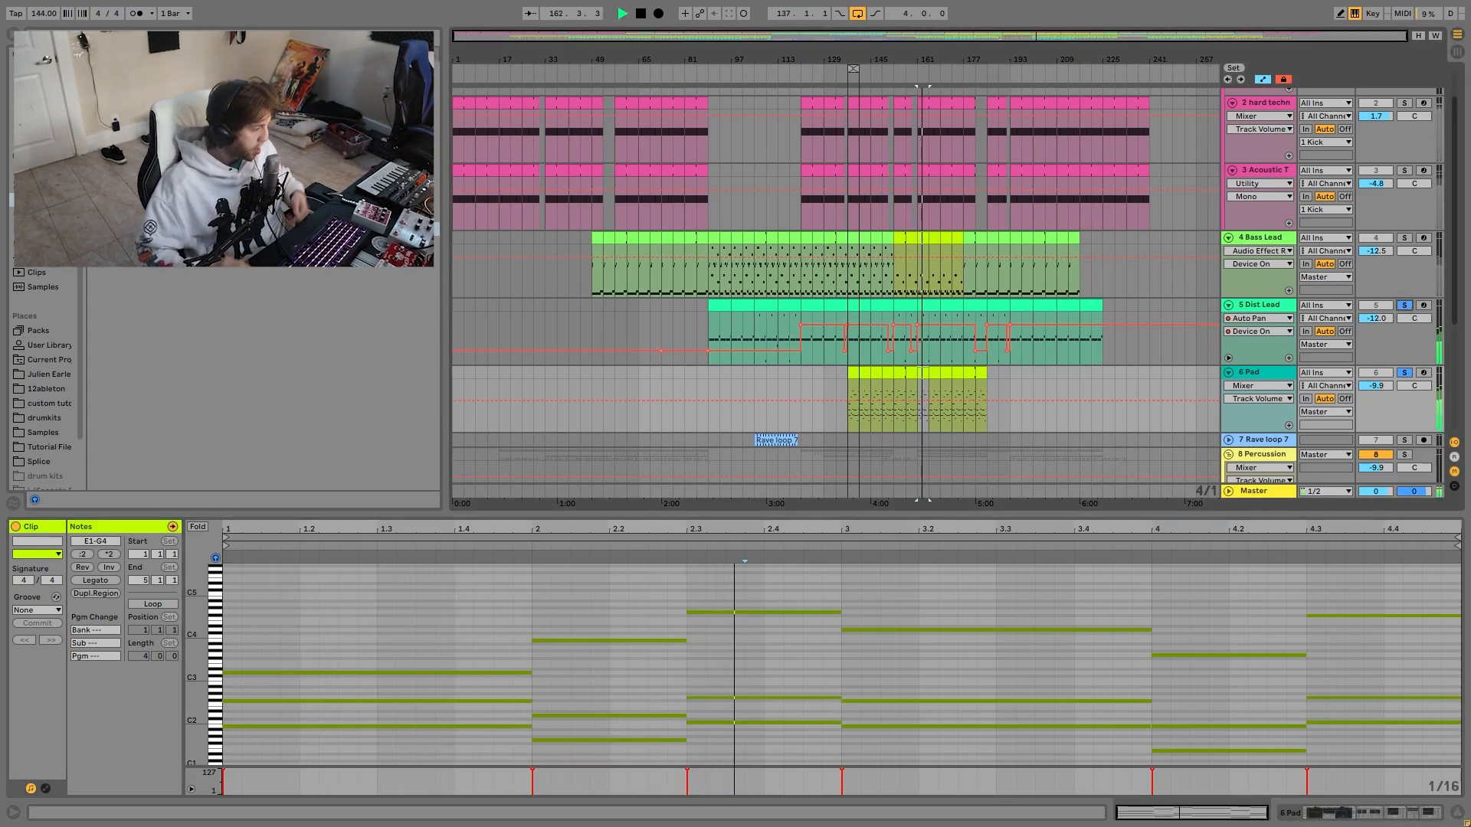
click(1405, 238)
click(1405, 305)
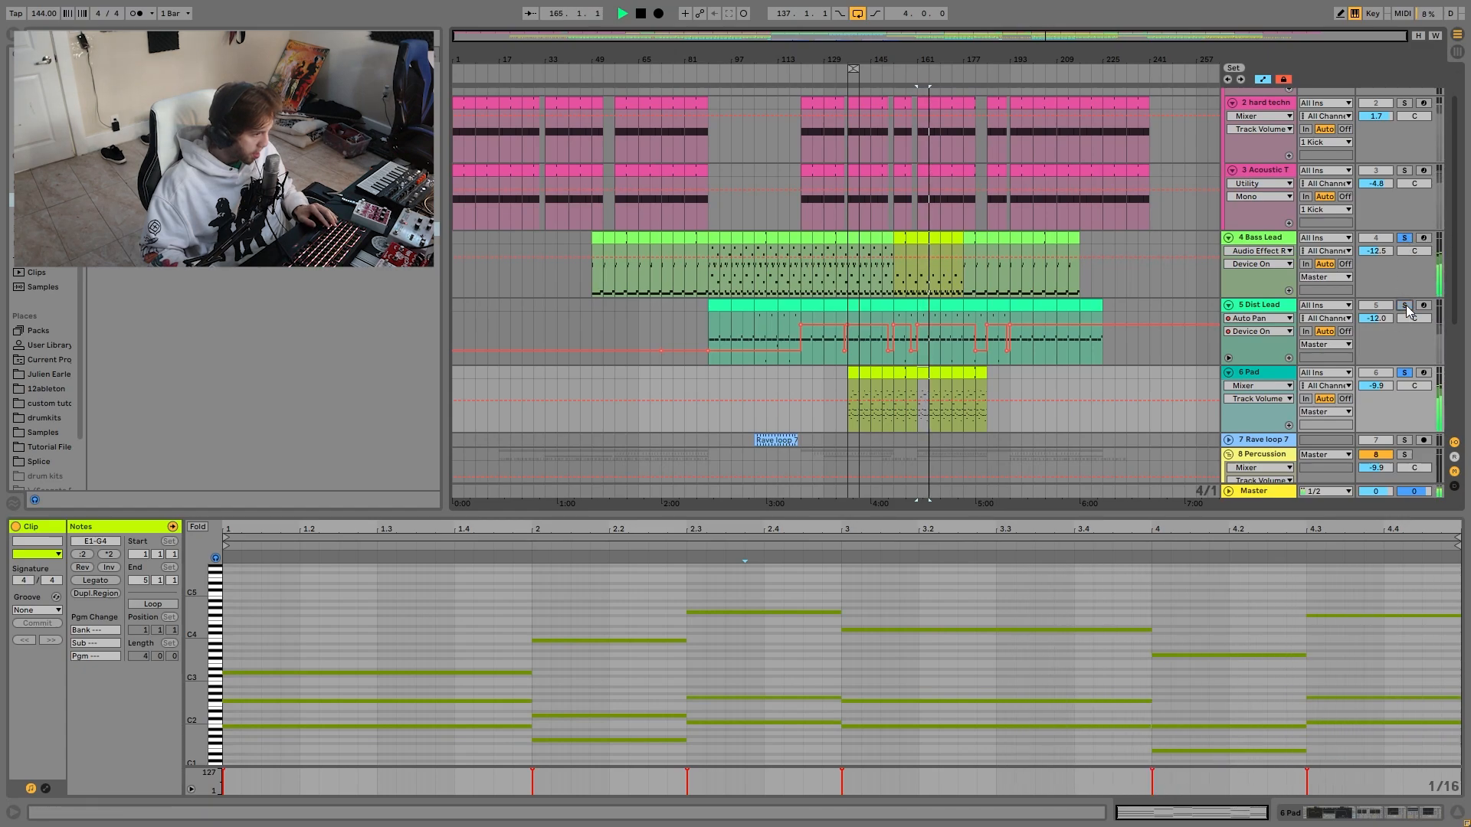
Audition the Pad chords' root notes B1, G1 and C2, and the F#2 and D2 notes above the first two roots.
click(1281, 376)
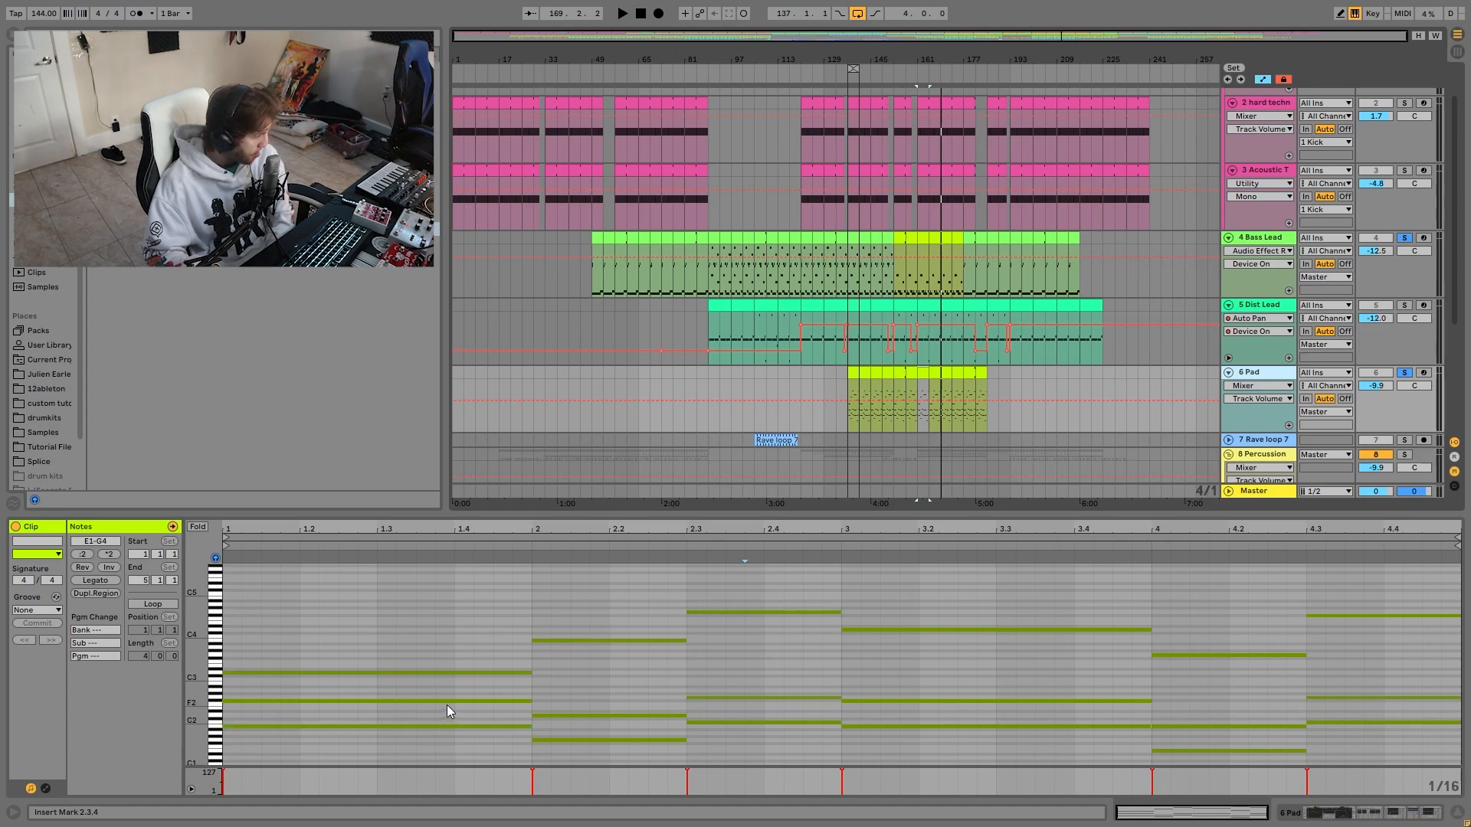
click(466, 726)
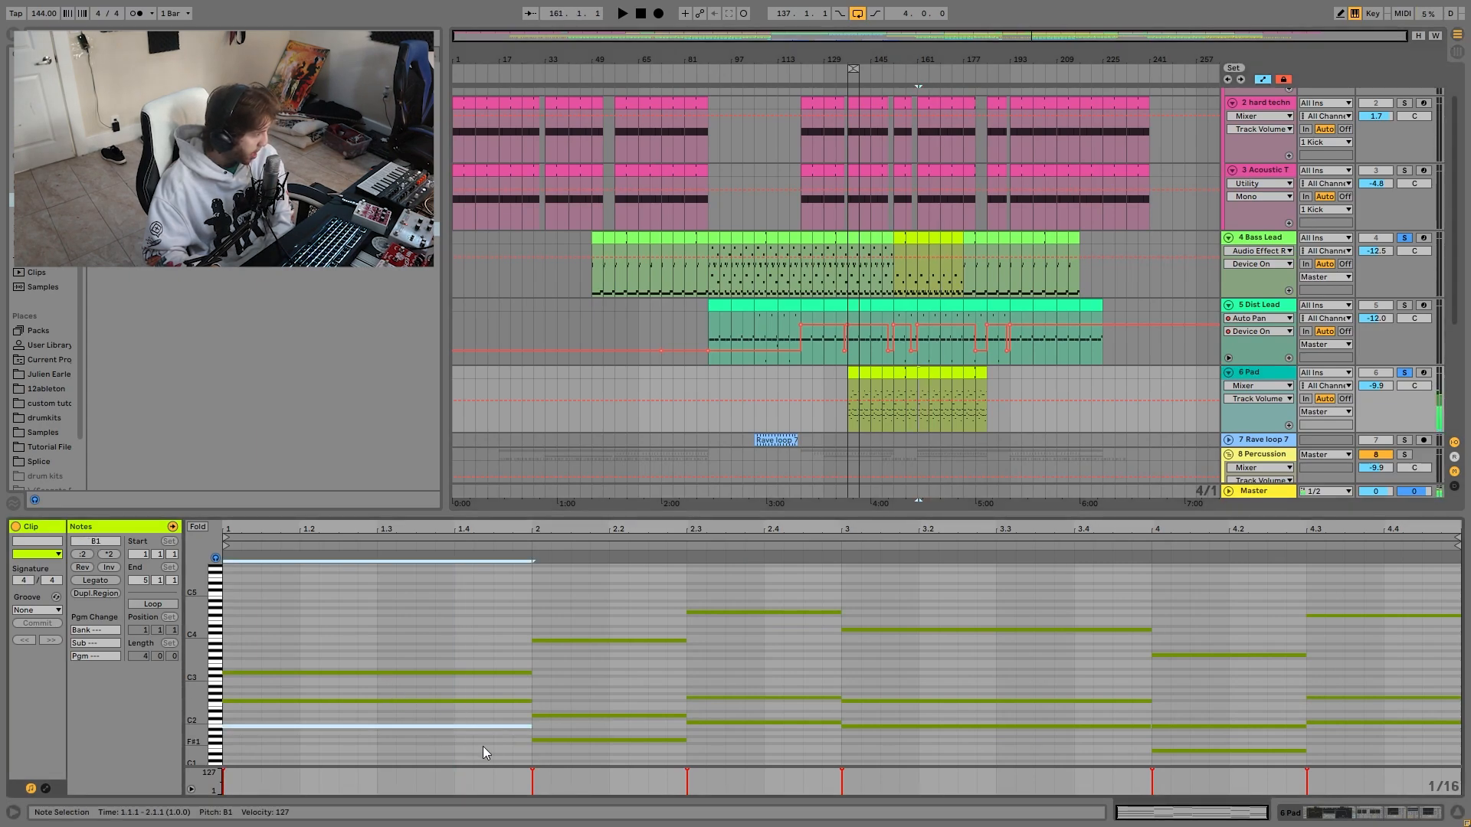
click(566, 737)
click(724, 751)
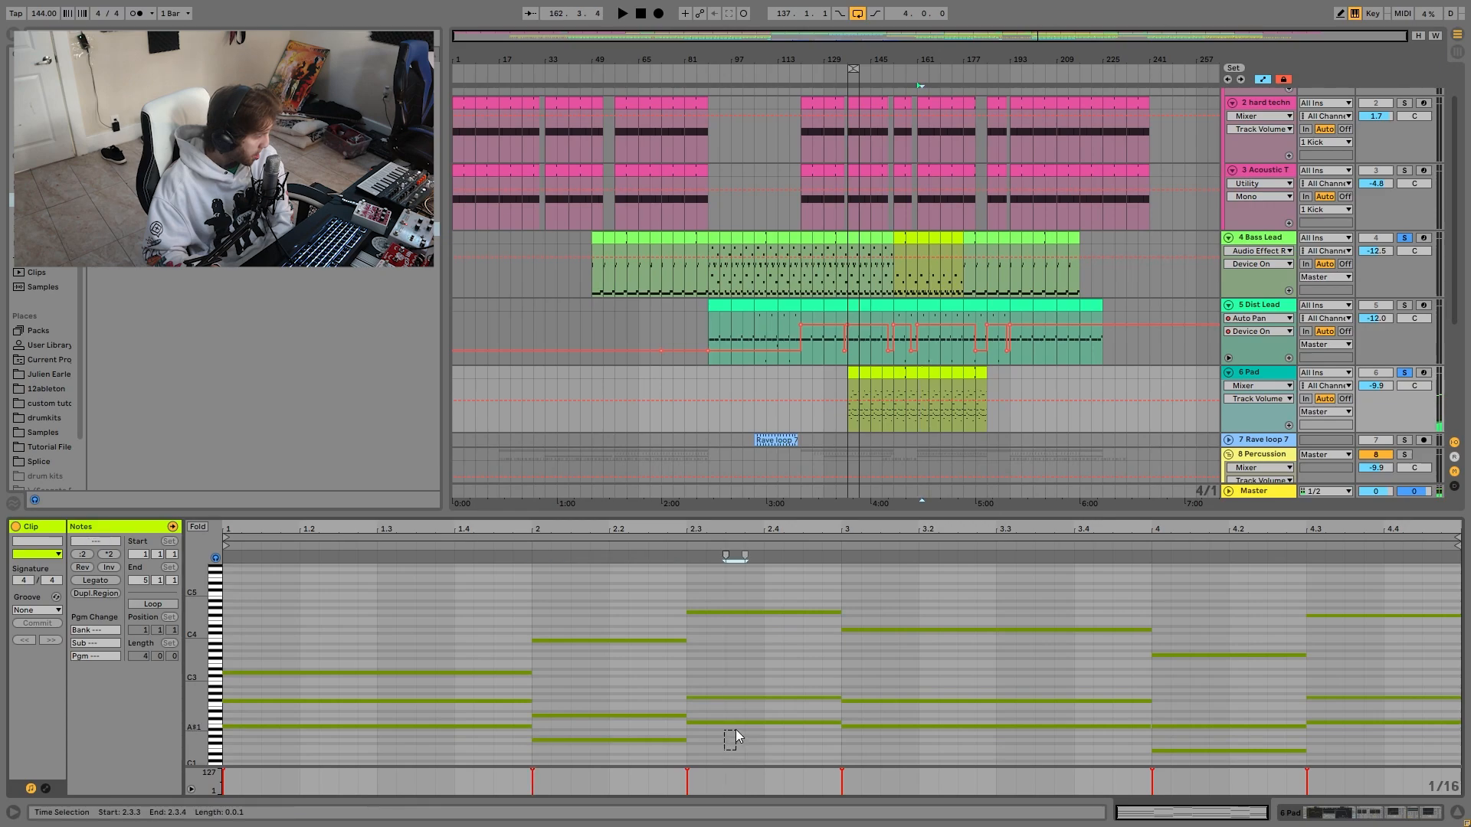
click(721, 724)
click(645, 741)
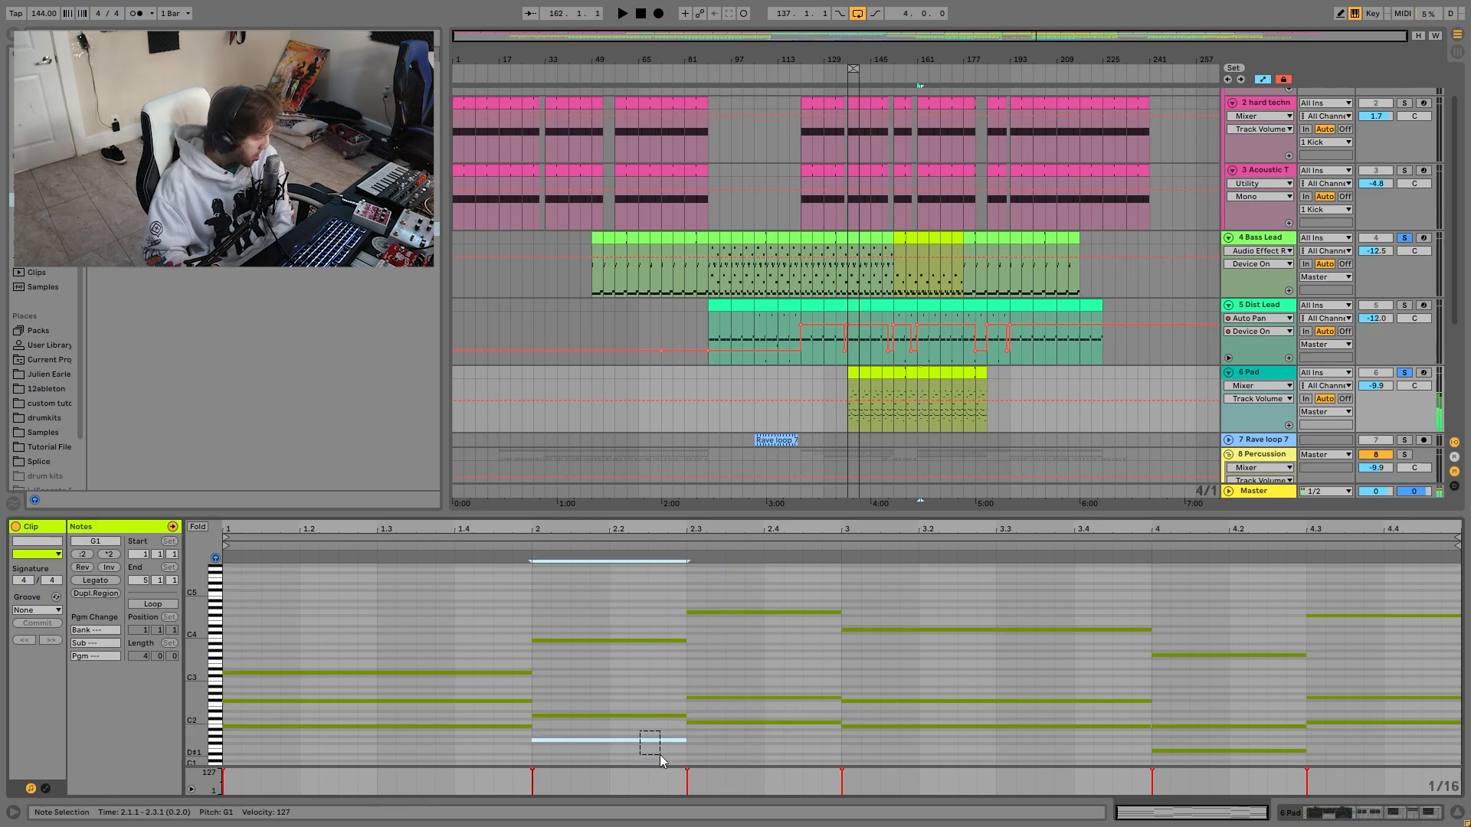
click(806, 723)
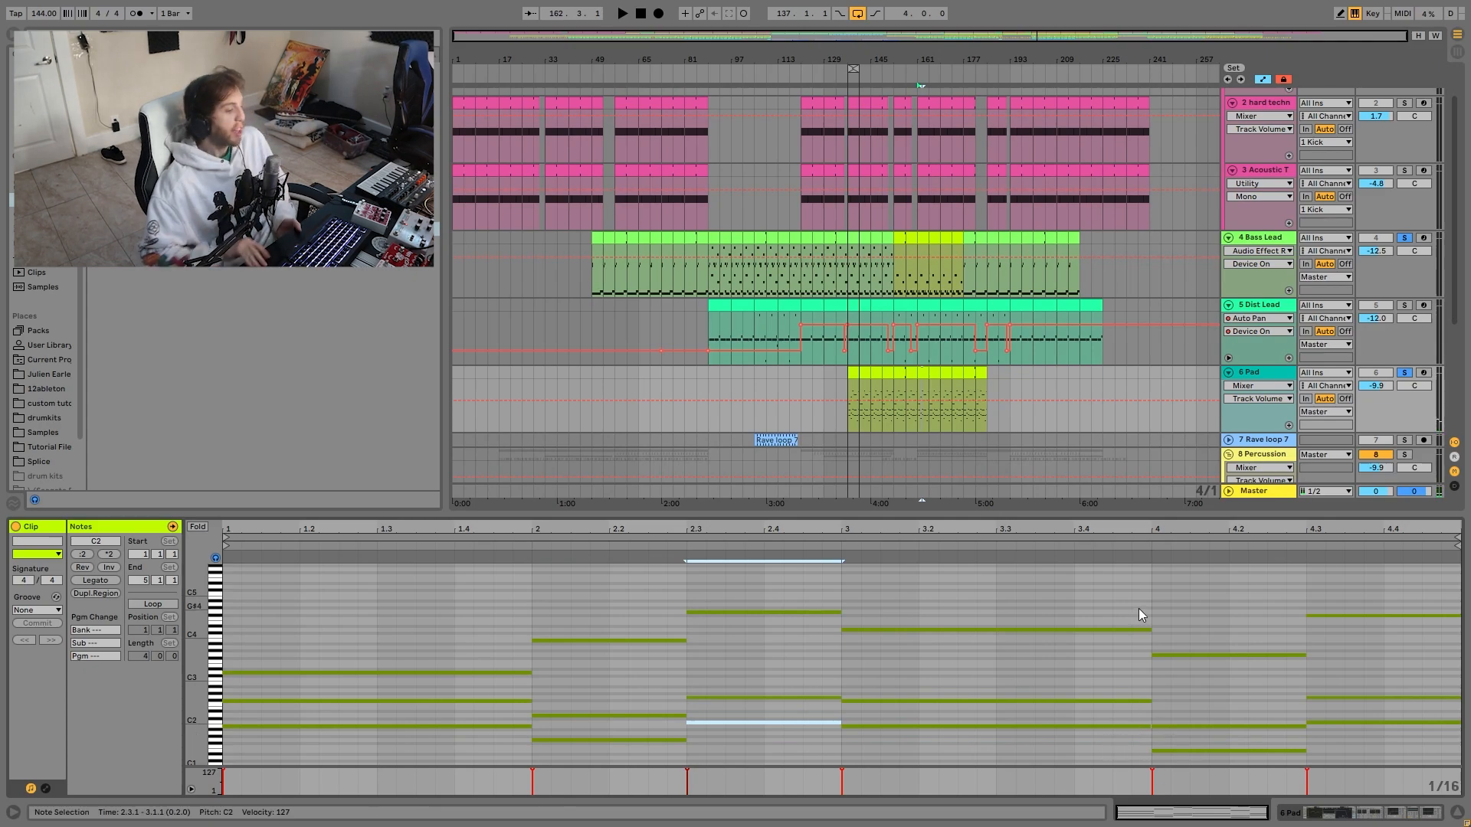
key(space)
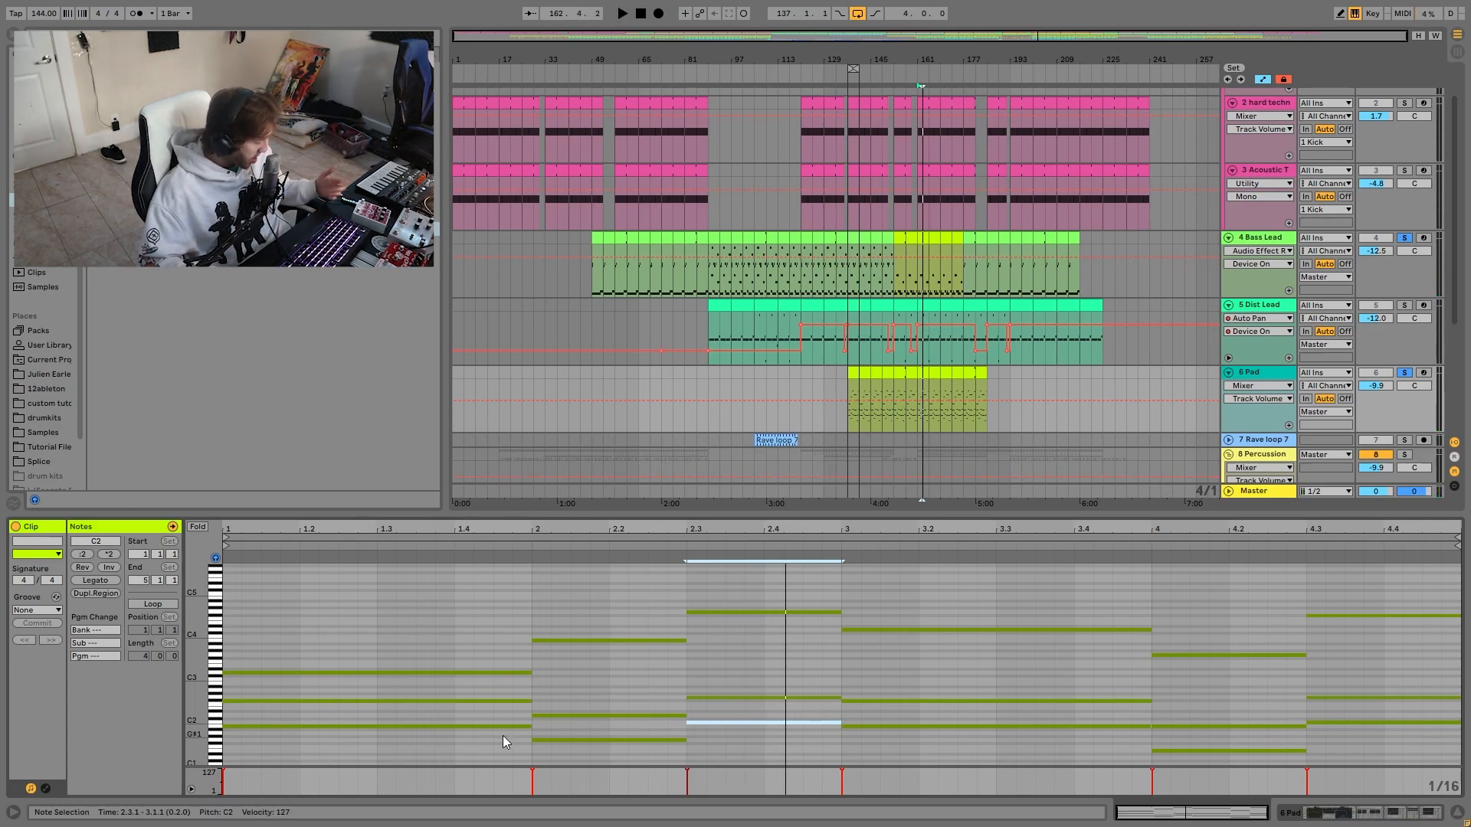
click(462, 724)
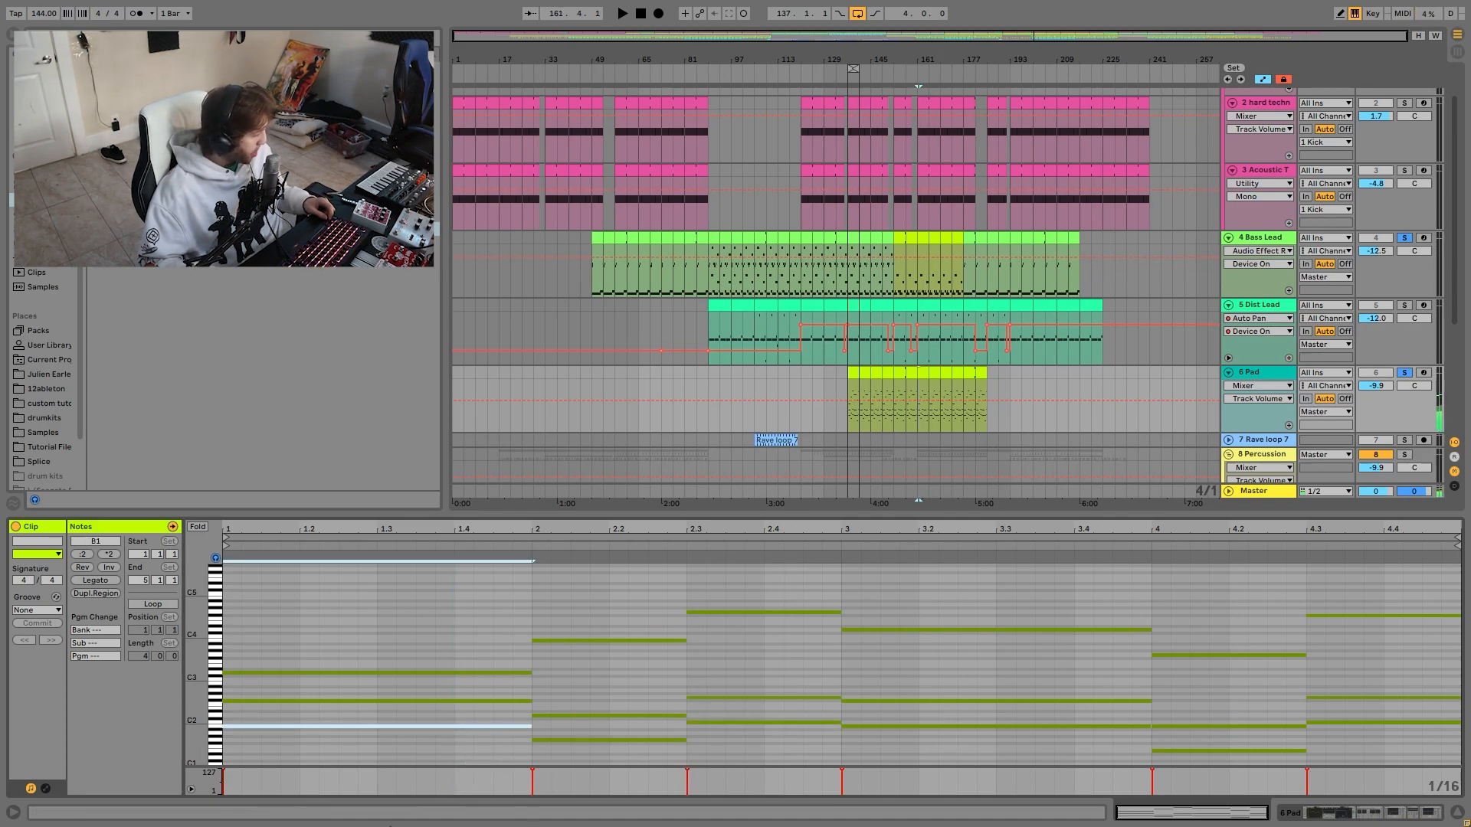
drag(510, 695, 581, 723)
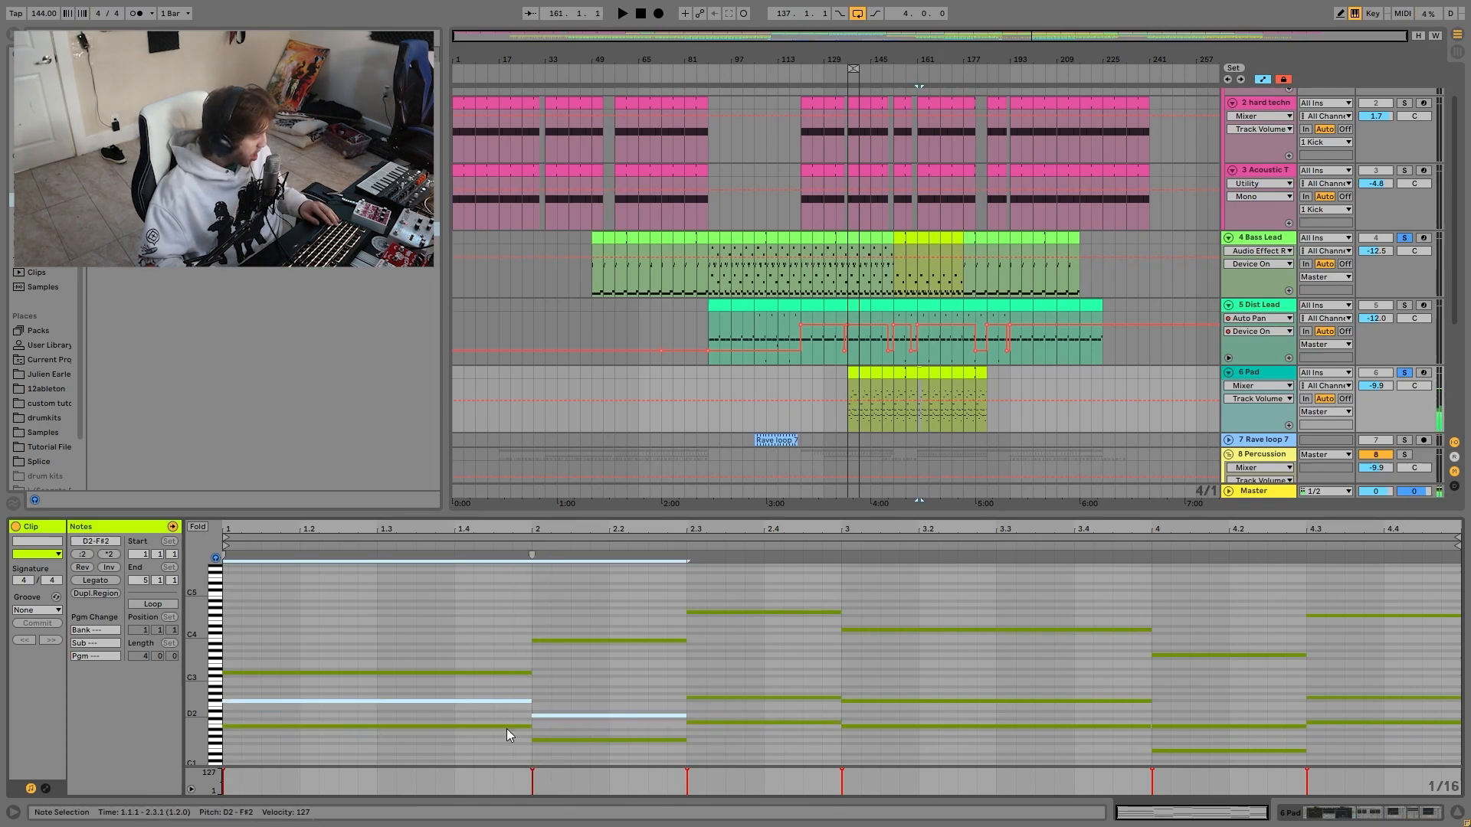
Duplicate the B1 root note of the Pad's first chord and raise the copy seven semitones to F#2.
click(449, 724)
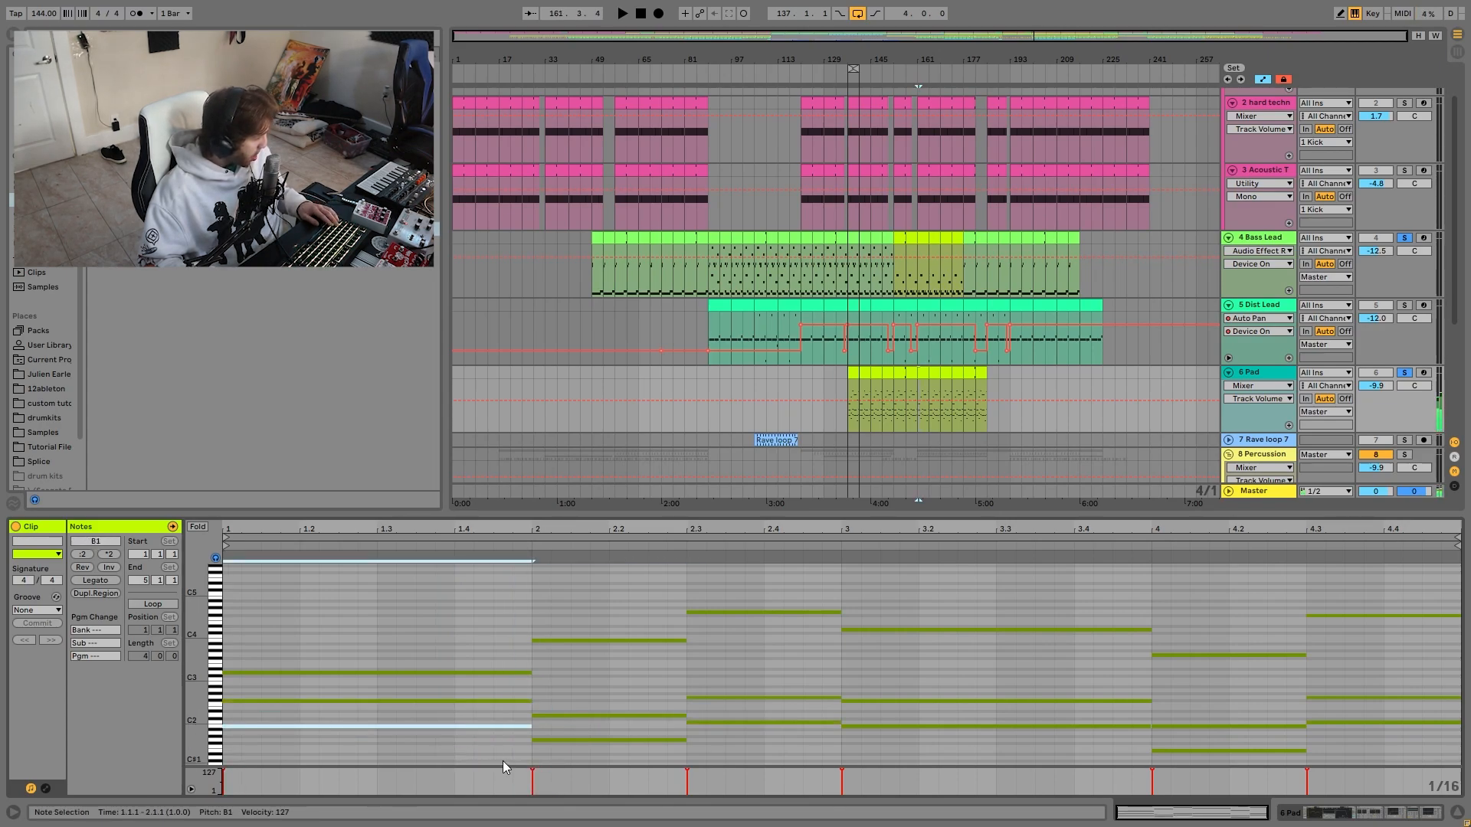
key(ctrl+d)
key(Up)
key(Up)
key(Up)
key(Up)
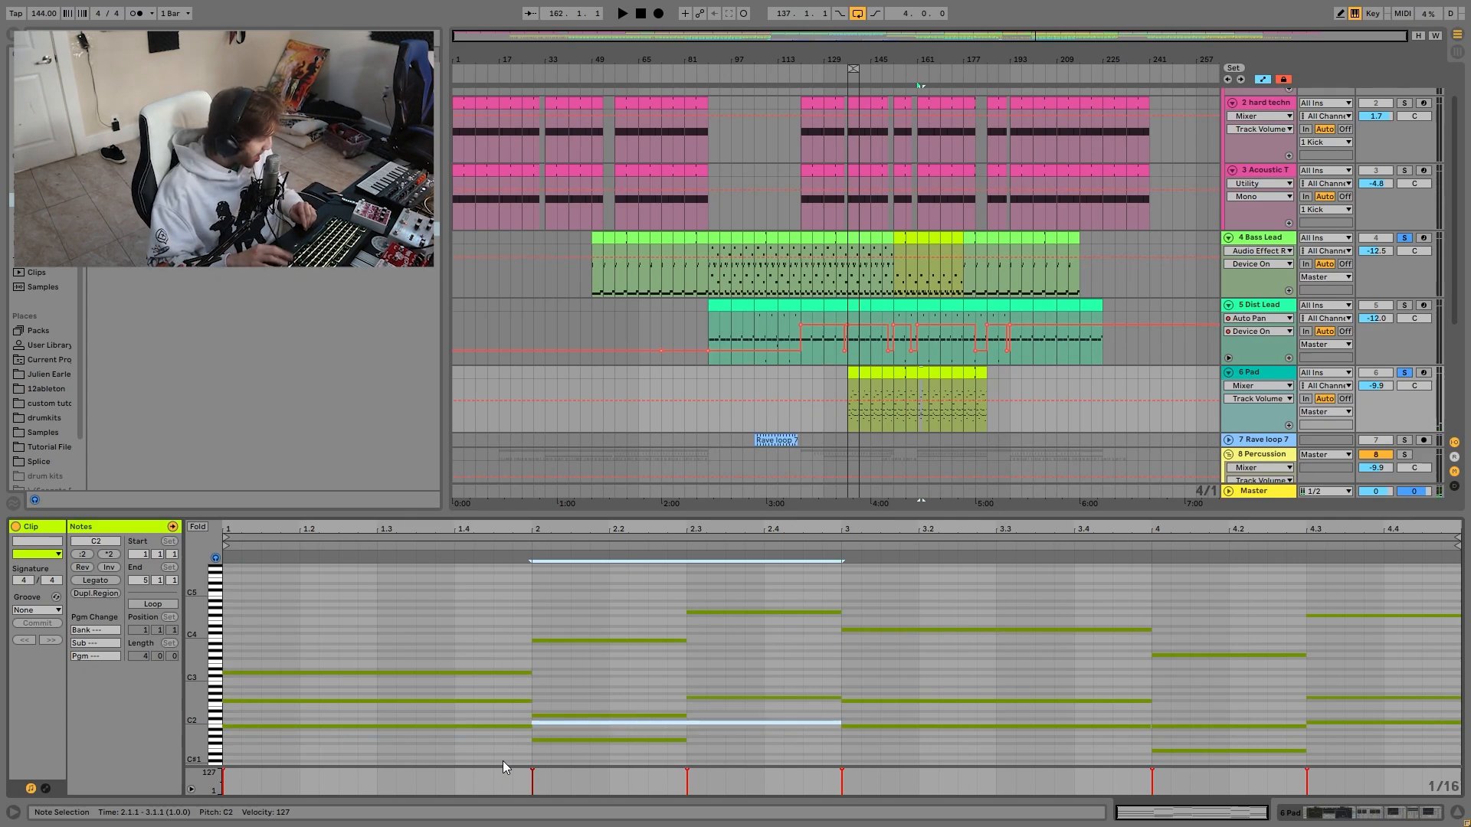
key(Up)
key(Up)
key(Up)
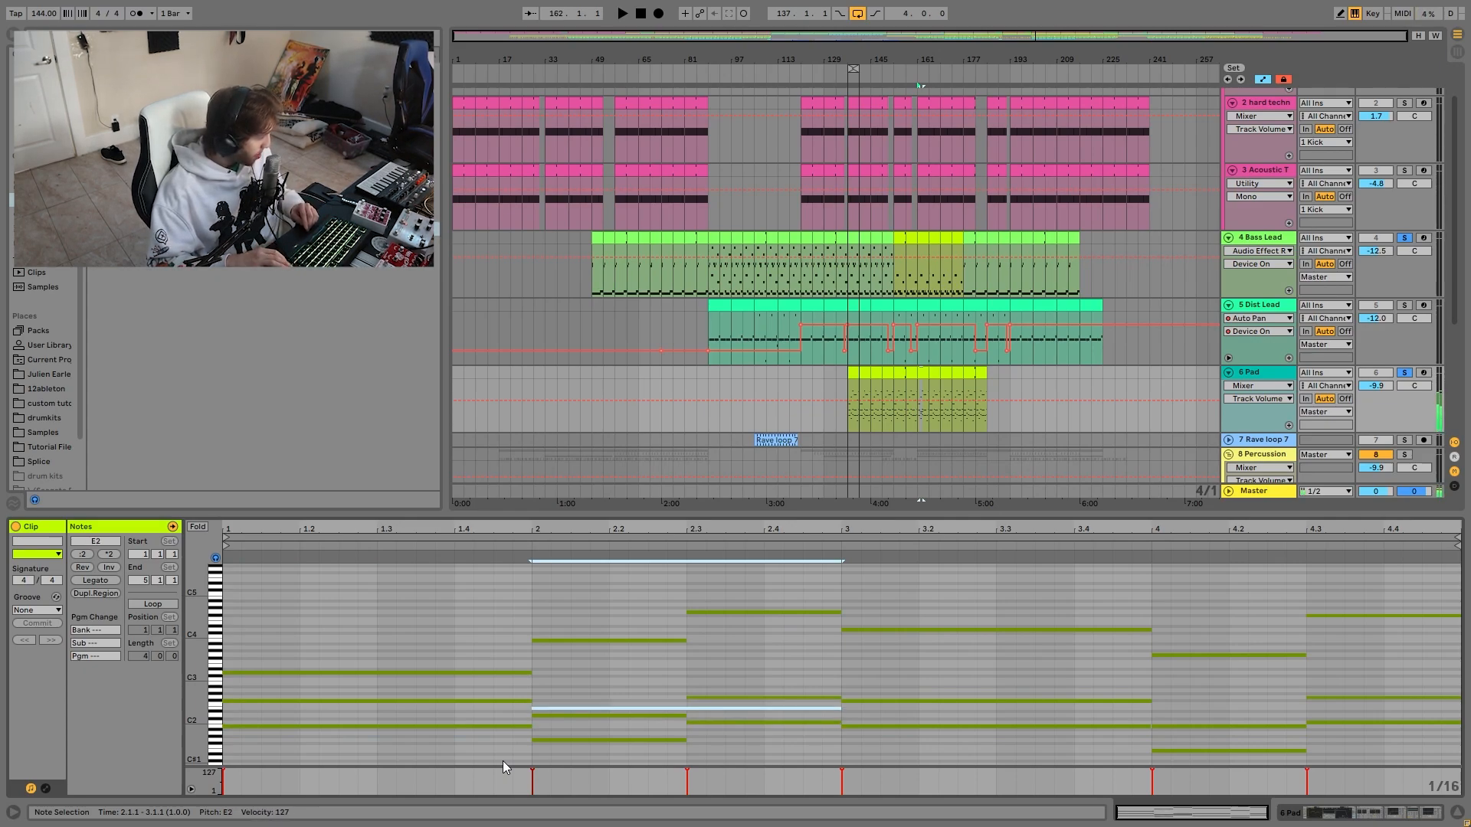
Move the F#2 copy one bar earlier so it sits above the B1 root at 1.1.1.
key(Left)
key(Left)
key(Left)
key(Left)
key(Left)
key(Left)
key(Left)
key(Left)
key(Left)
key(Left)
key(Left)
key(Left)
key(Left)
key(Left)
key(Left)
key(Left)
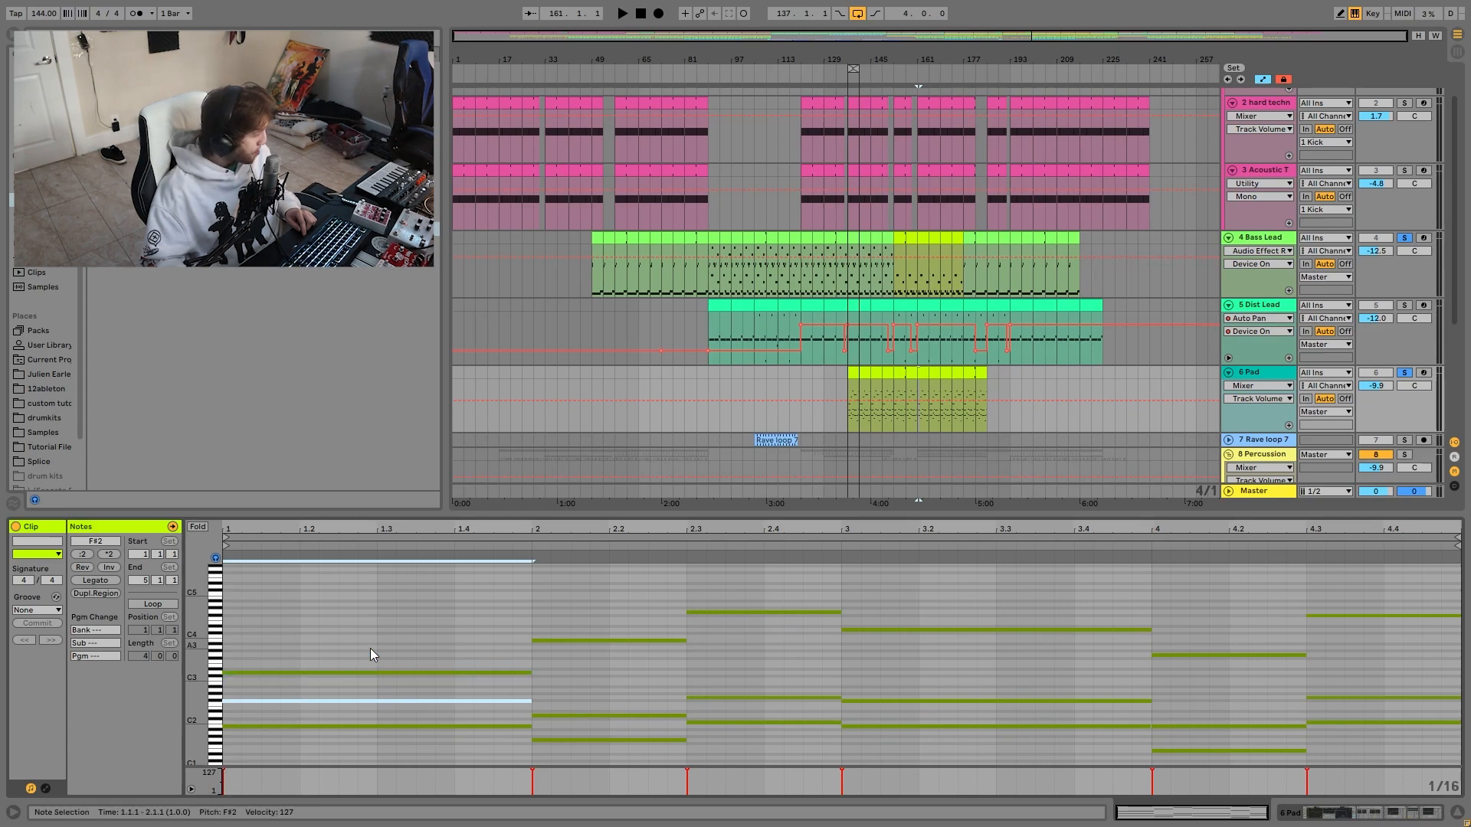
Try the first chord's D3 note an octave lower and restore it to D3.
drag(371, 648, 489, 693)
key(shift+Down)
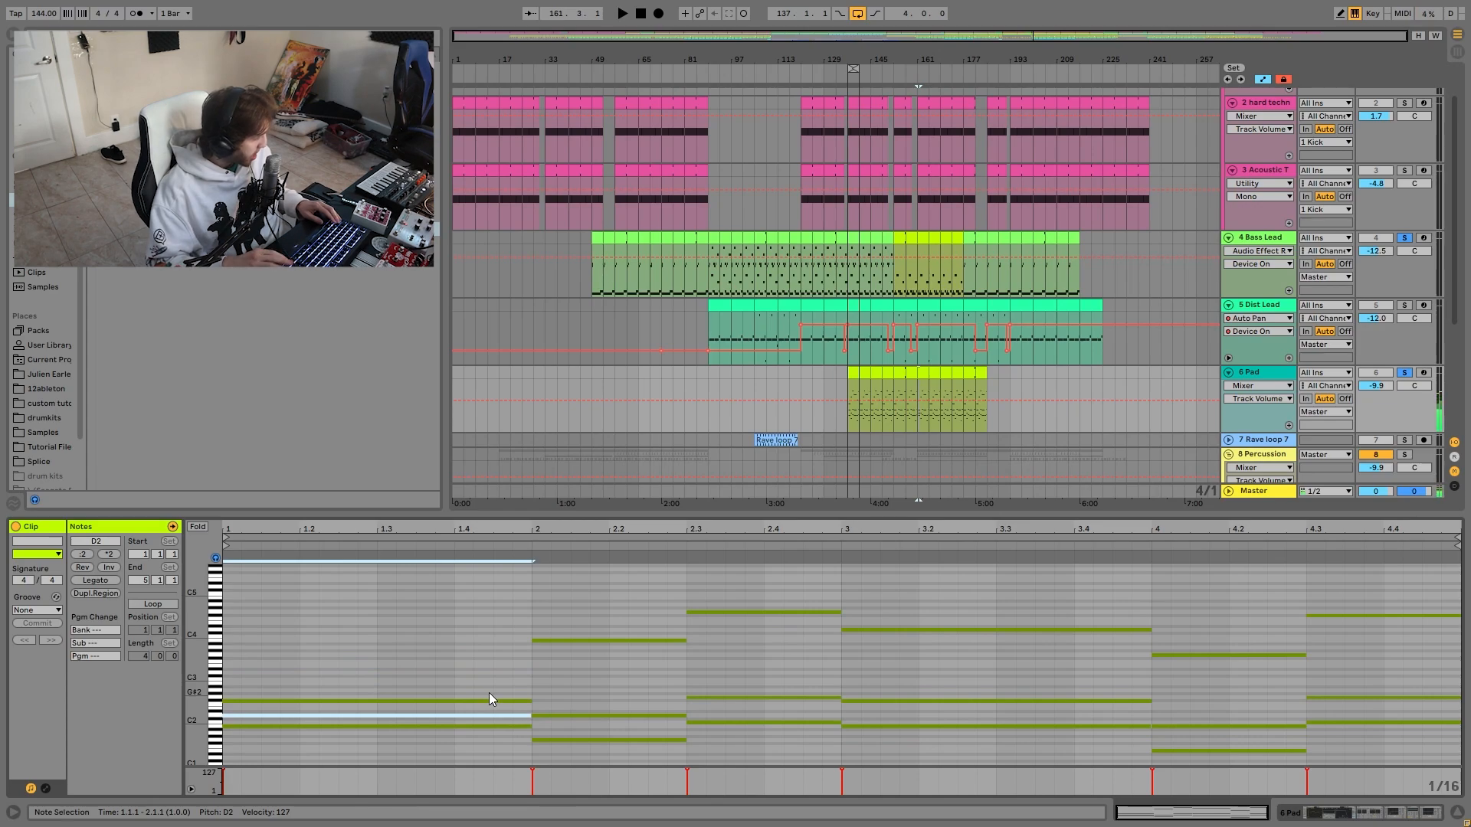
key(shift+Up)
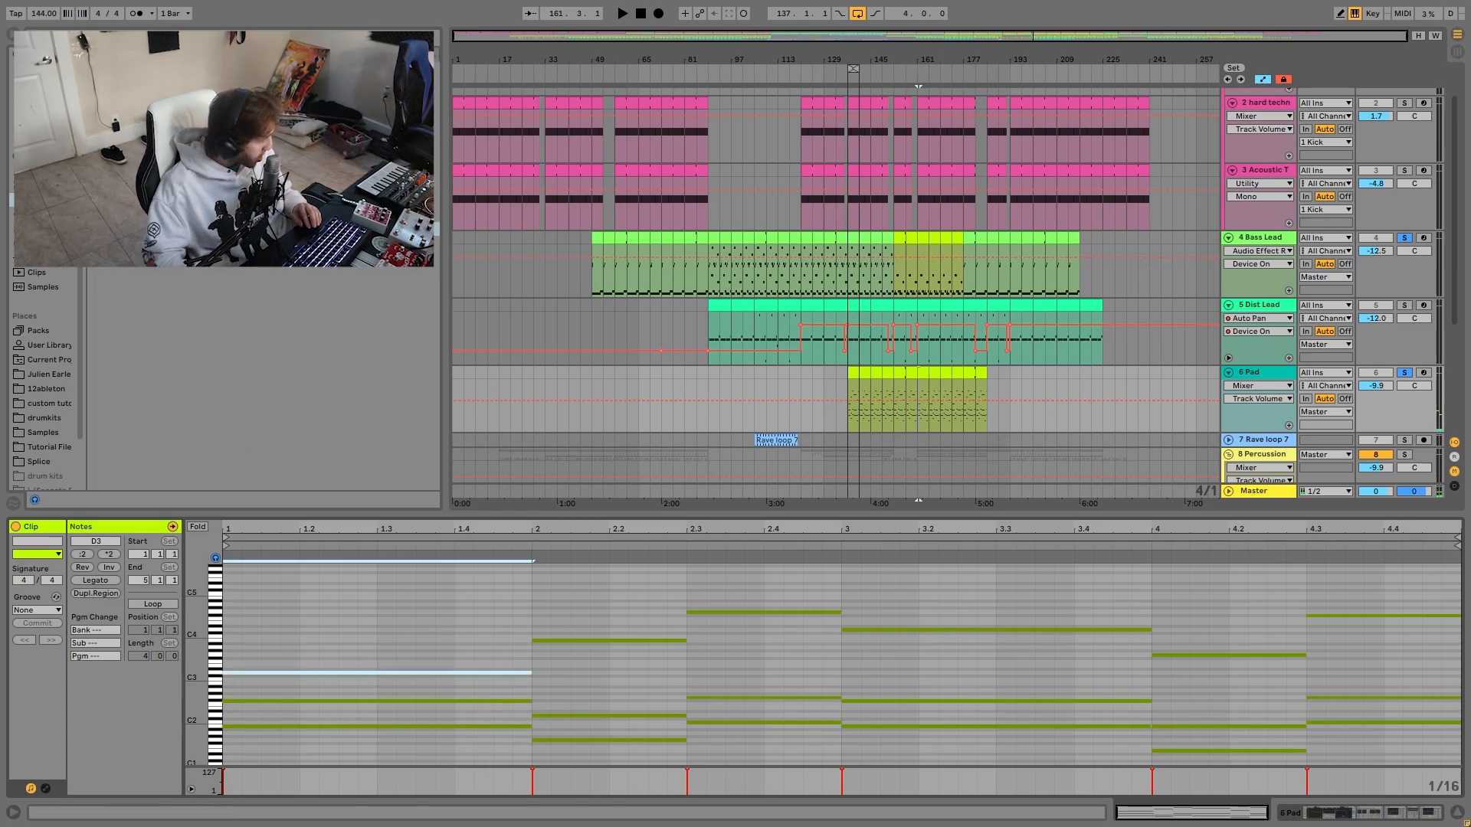
Try the Pad's second chord B3 note two octaves lower at B1 and restore it to B3.
drag(541, 592, 634, 669)
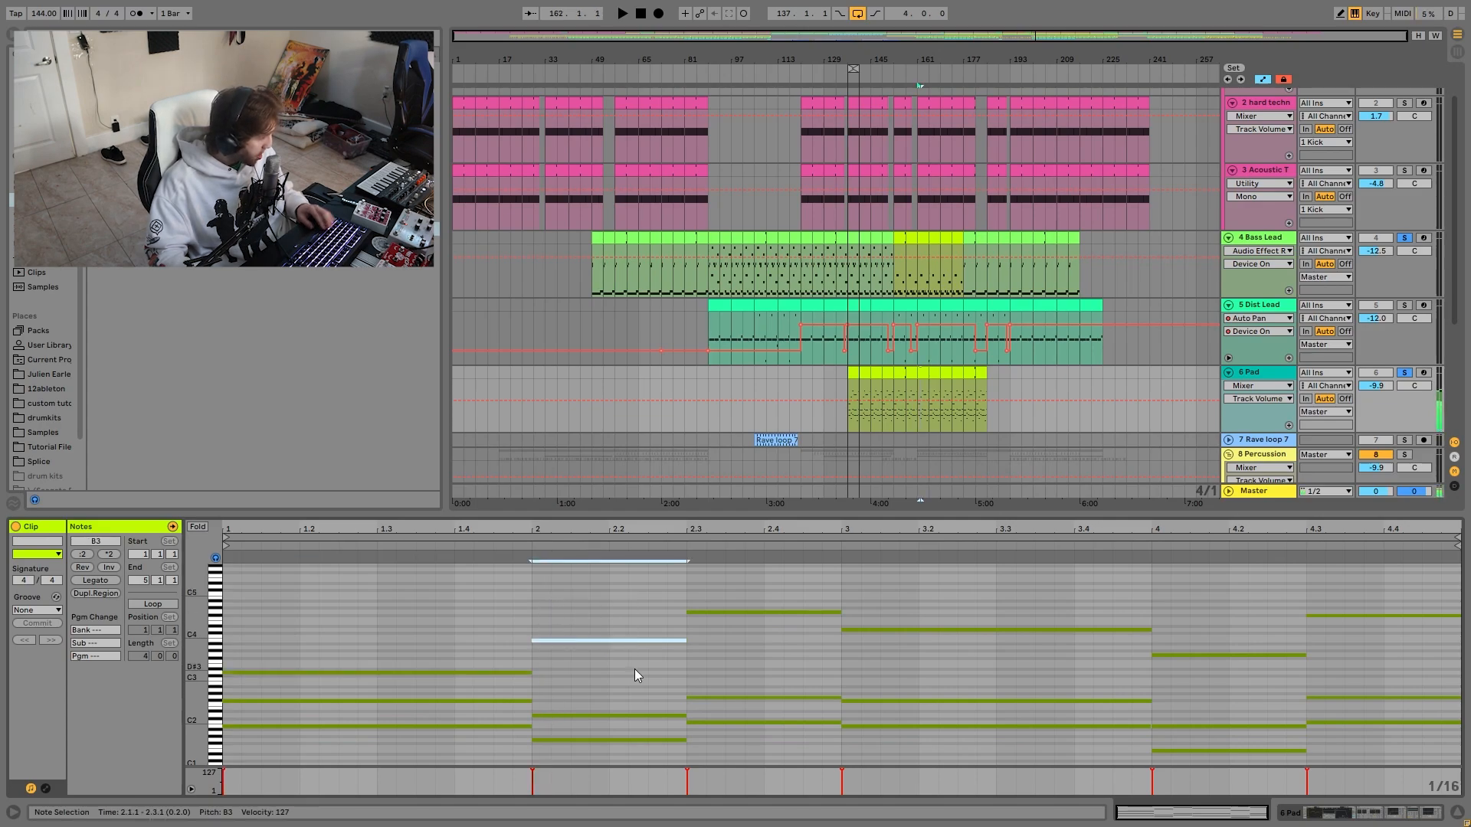
key(shift+Down)
key(shift+Down)
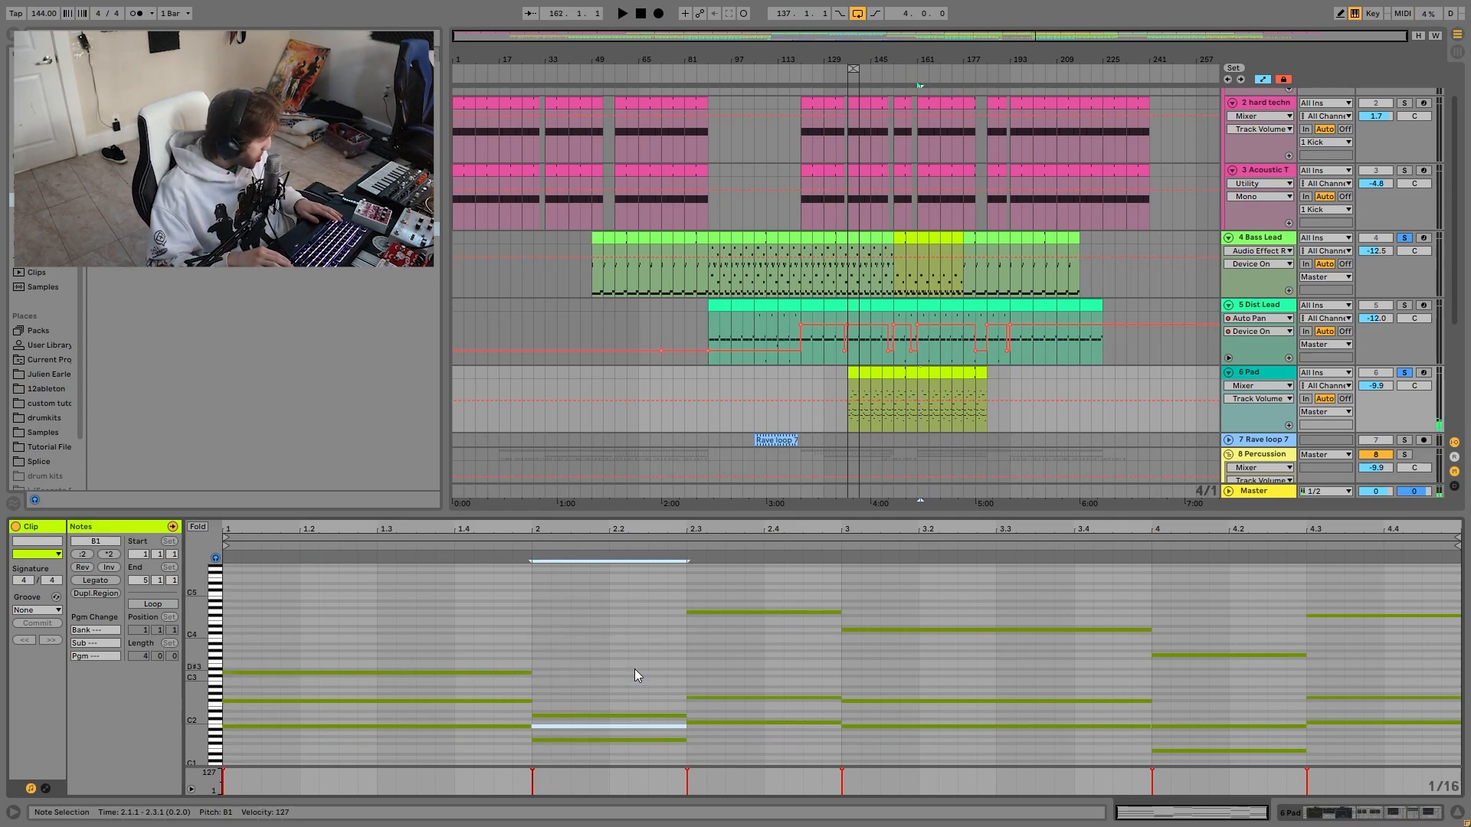
key(shift+Up)
key(shift+Up)
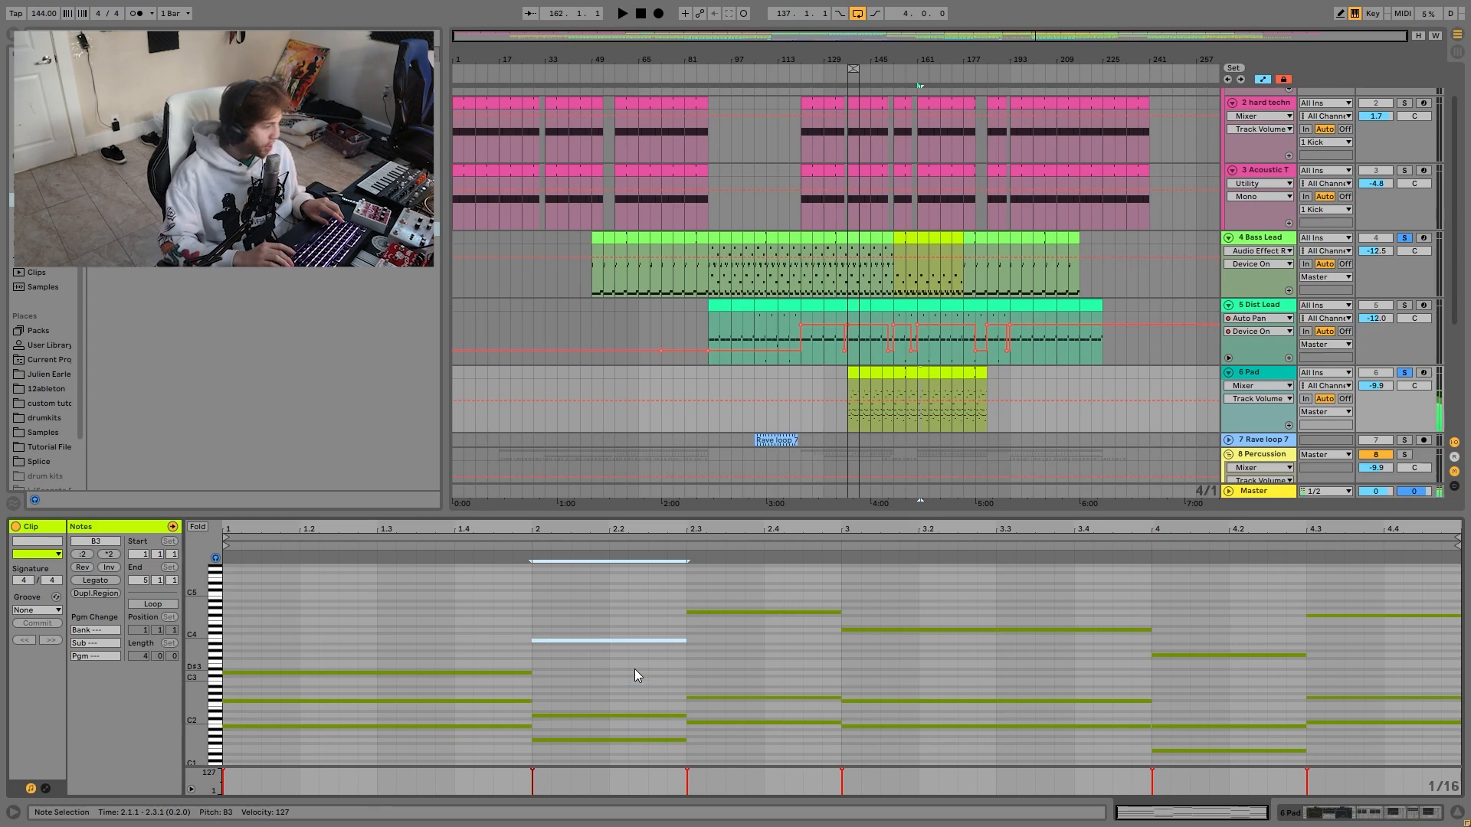
Try the G2 and G4 notes at 2.3 two octaves lower and restore them to their original pitches.
scroll(634, 668, up, 1)
drag(728, 604, 778, 724)
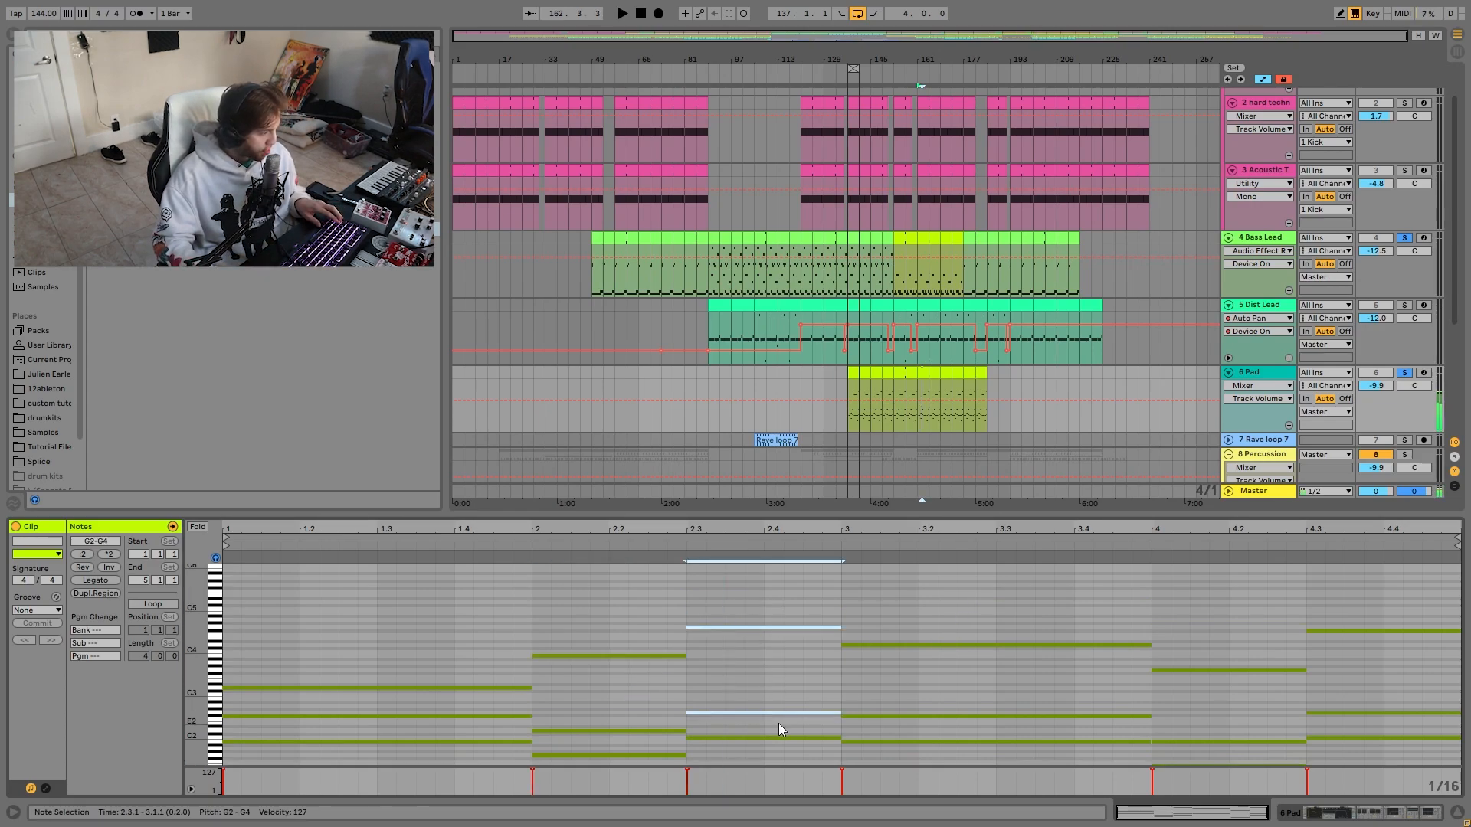
key(shift+Down)
key(shift+Down)
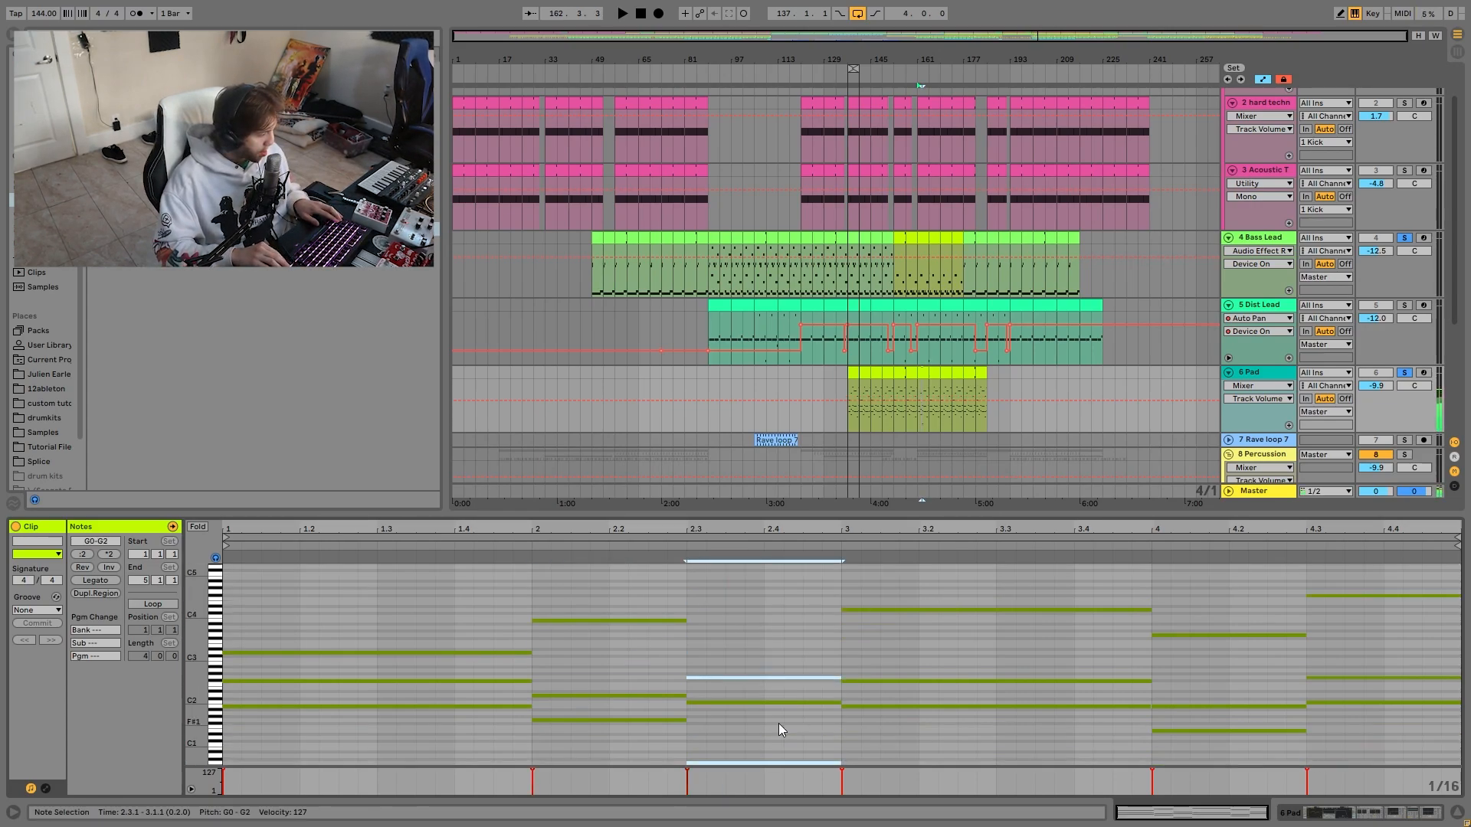
key(shift+Up)
key(shift+Up)
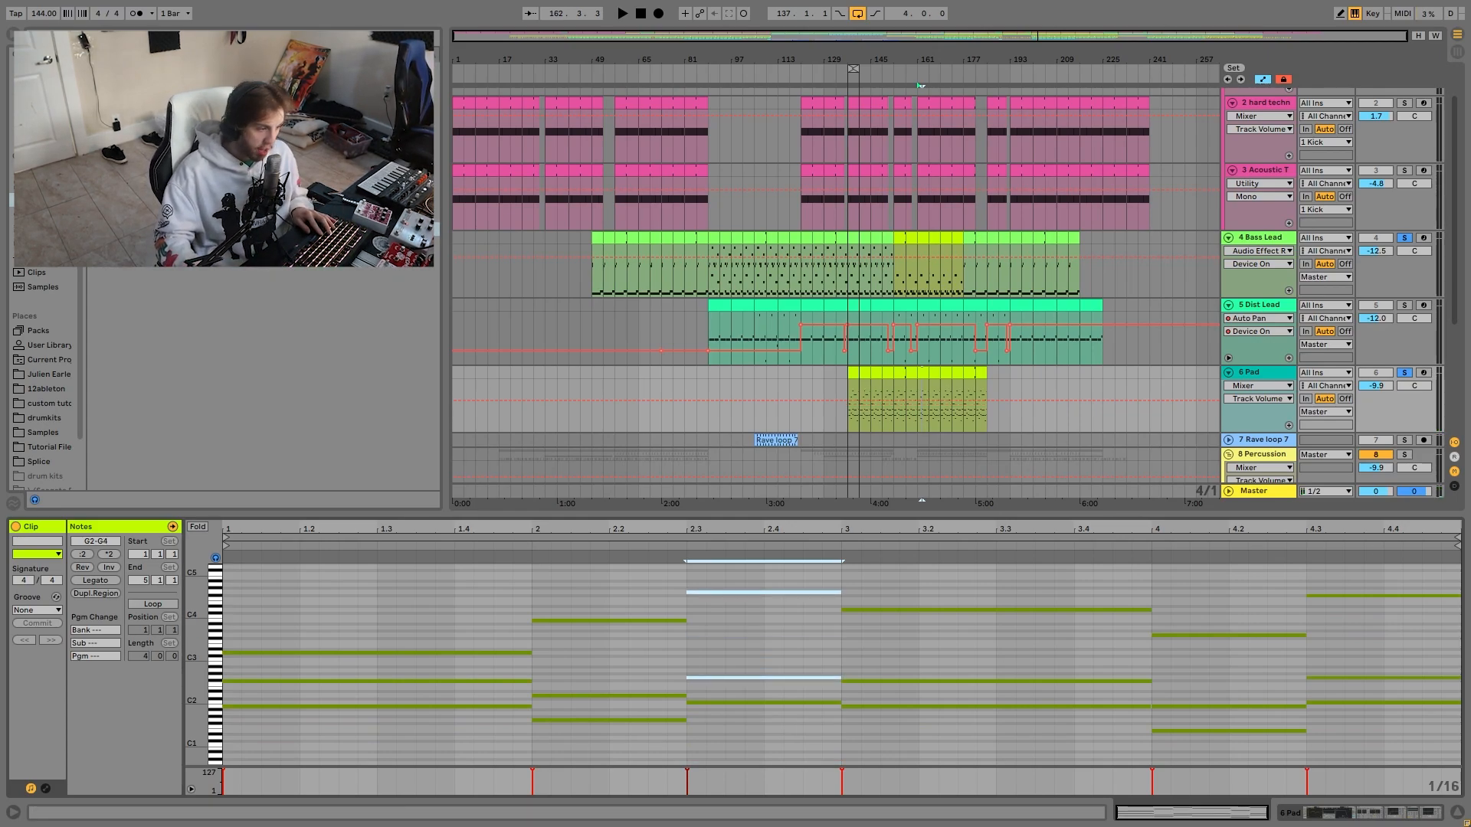
key(space)
click(1371, 814)
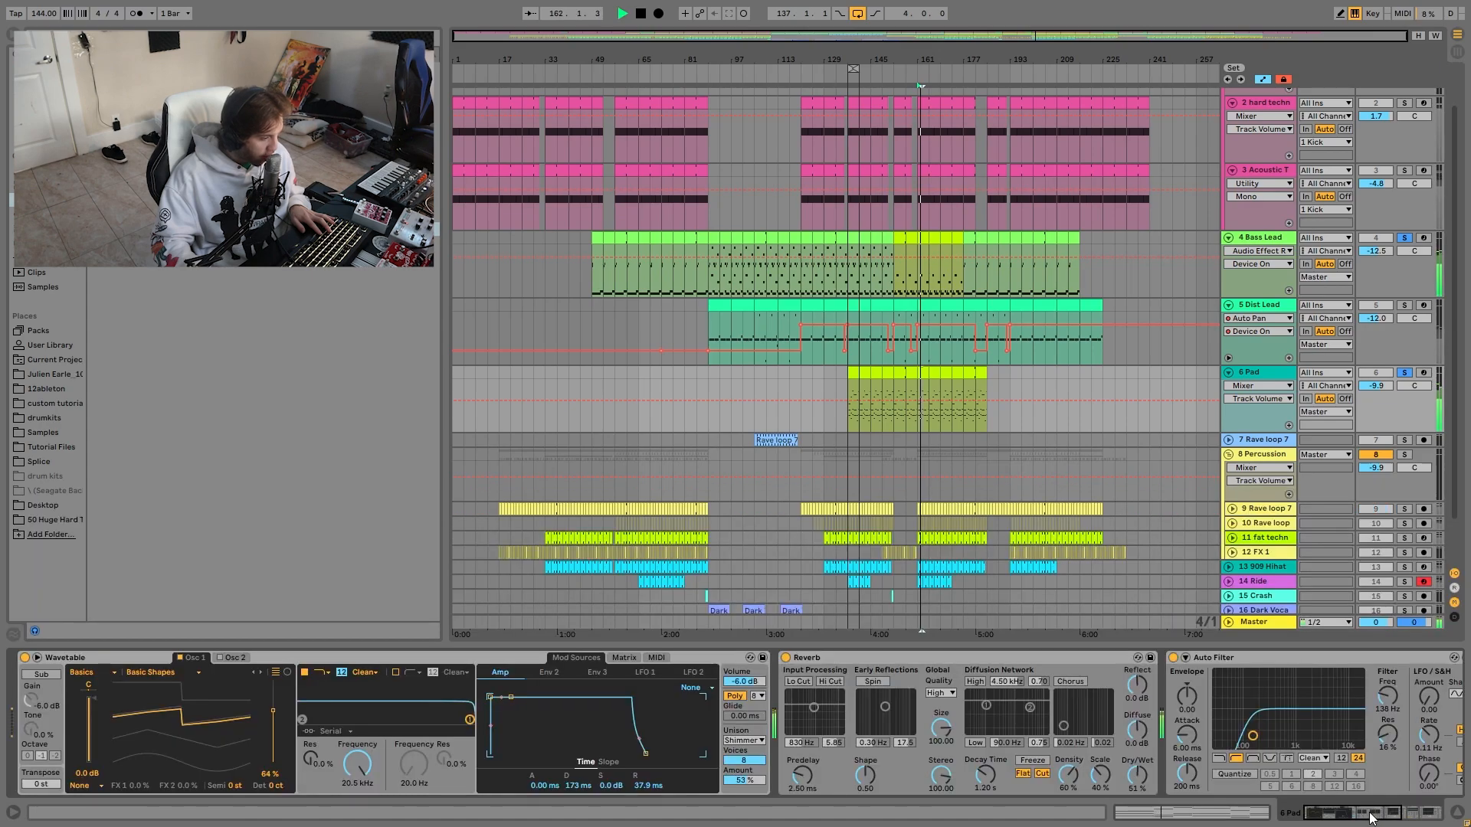
click(1406, 376)
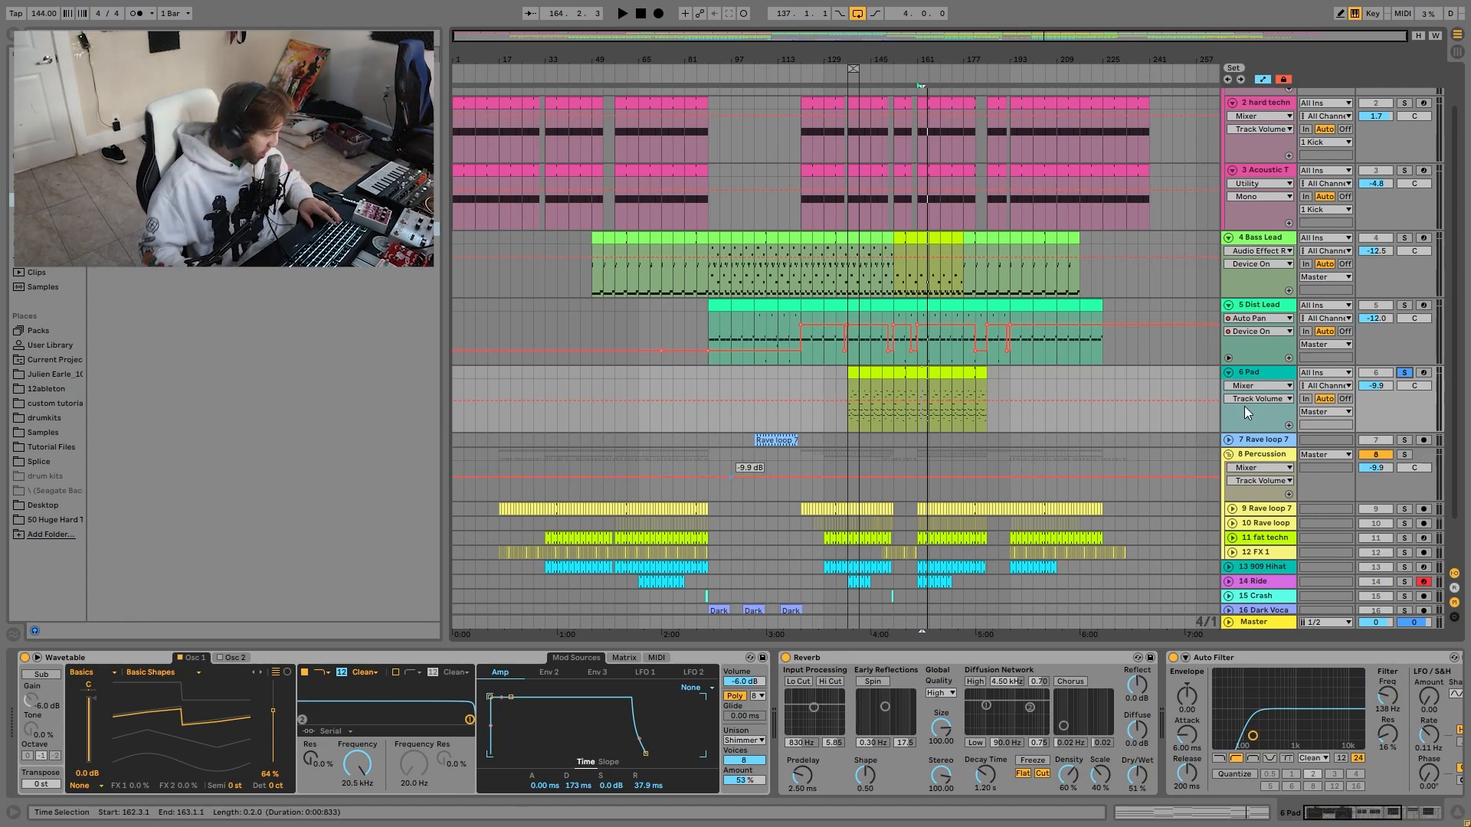
Examine the Pad's Reverb, Auto Filter and Auto Pan effects and show the last Auto Filter's Frequency automation.
scroll(1125, 697, right, 3)
scroll(1124, 697, right, 4)
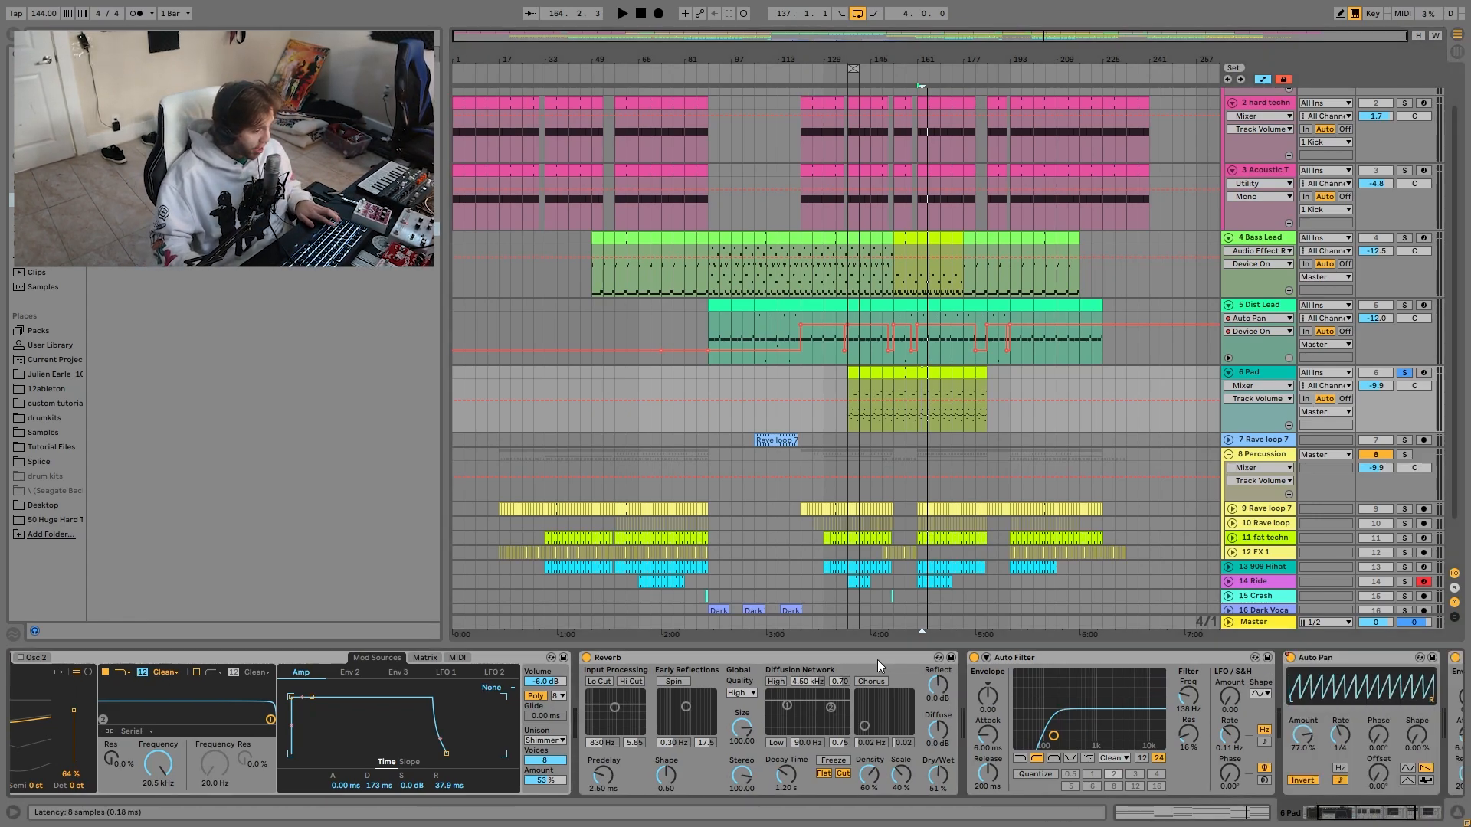
scroll(929, 776, right, 3)
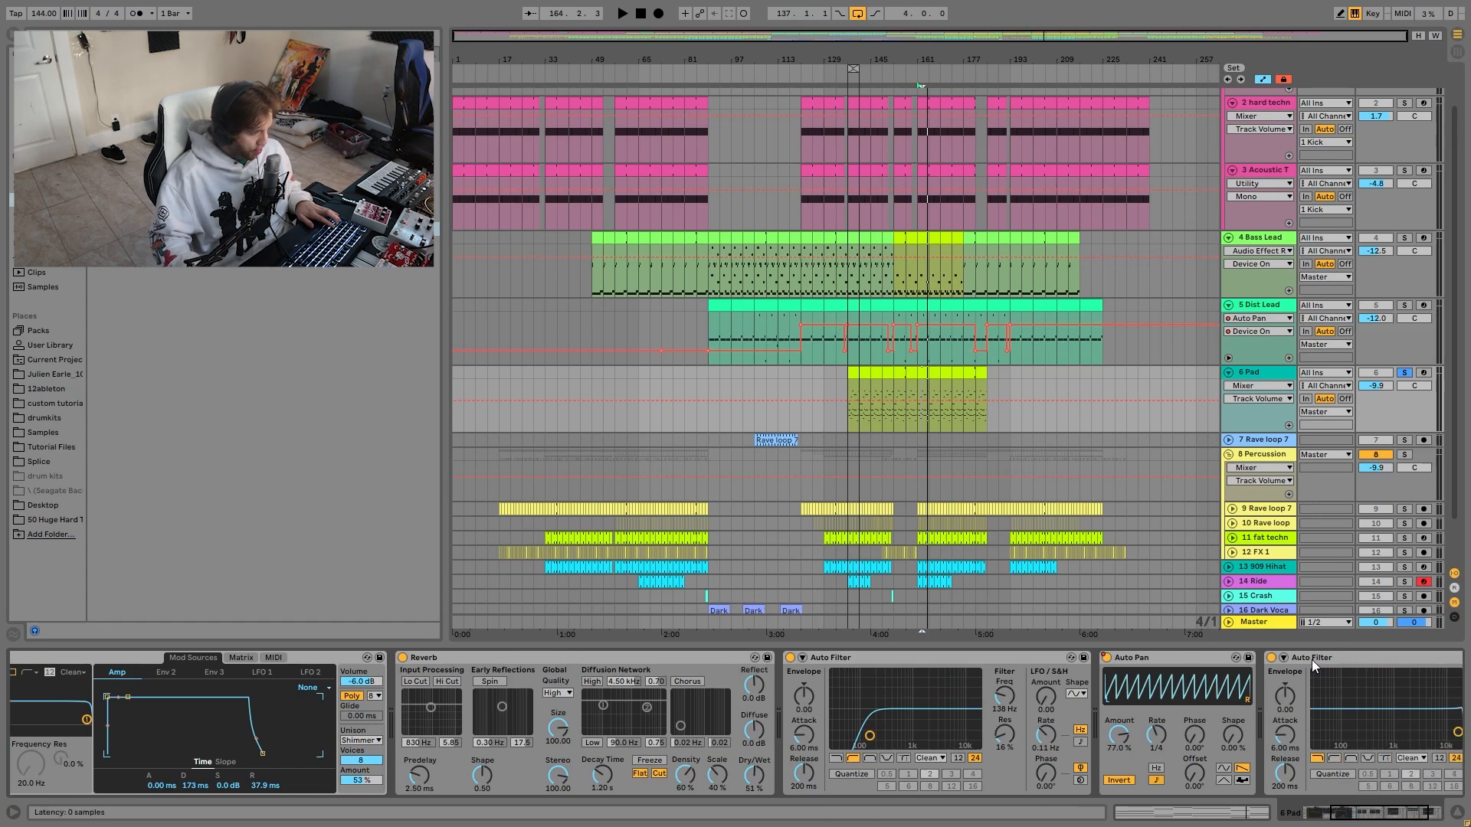
scroll(1312, 661, right, 4)
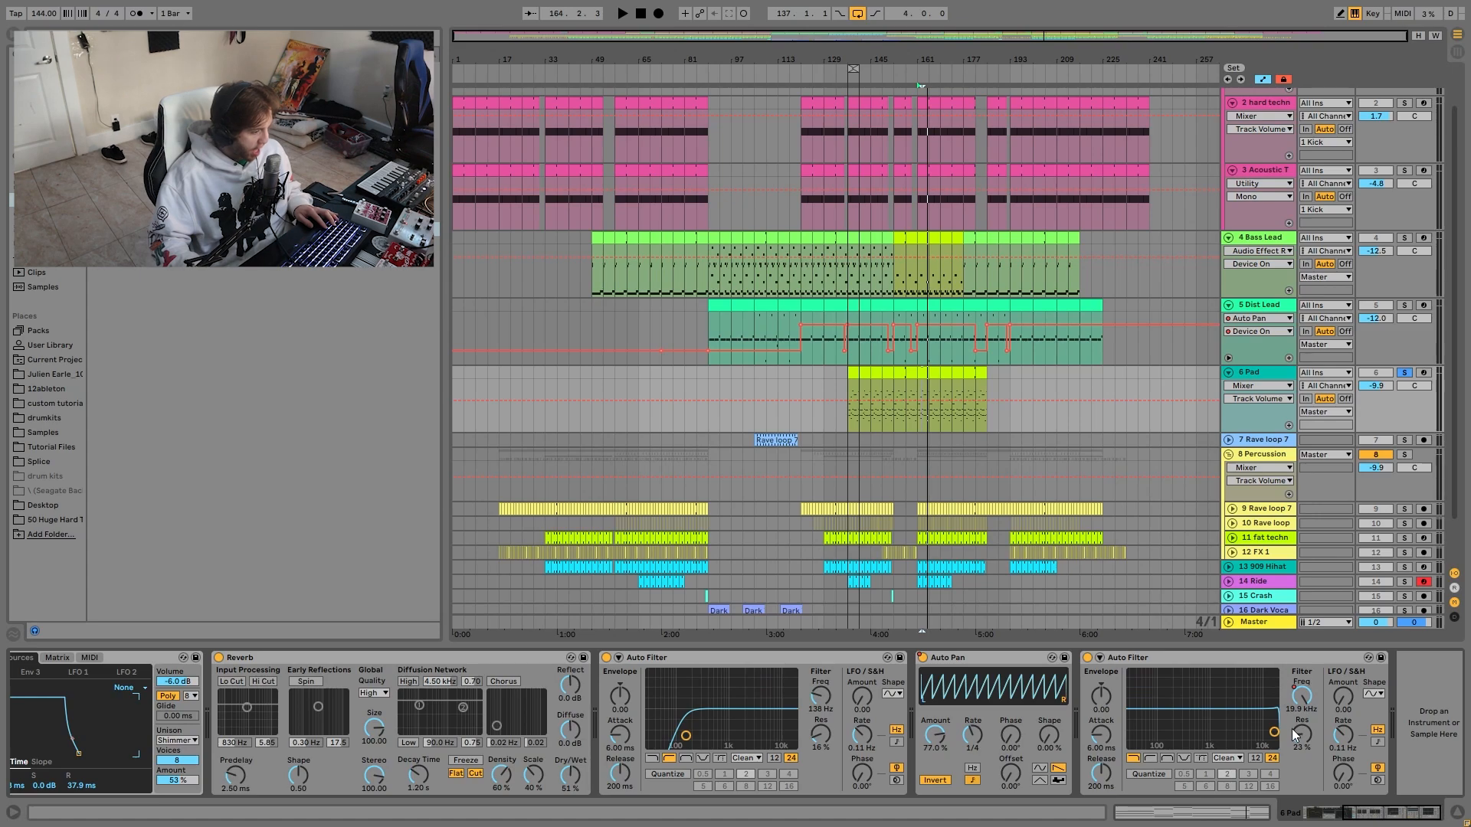
click(1302, 710)
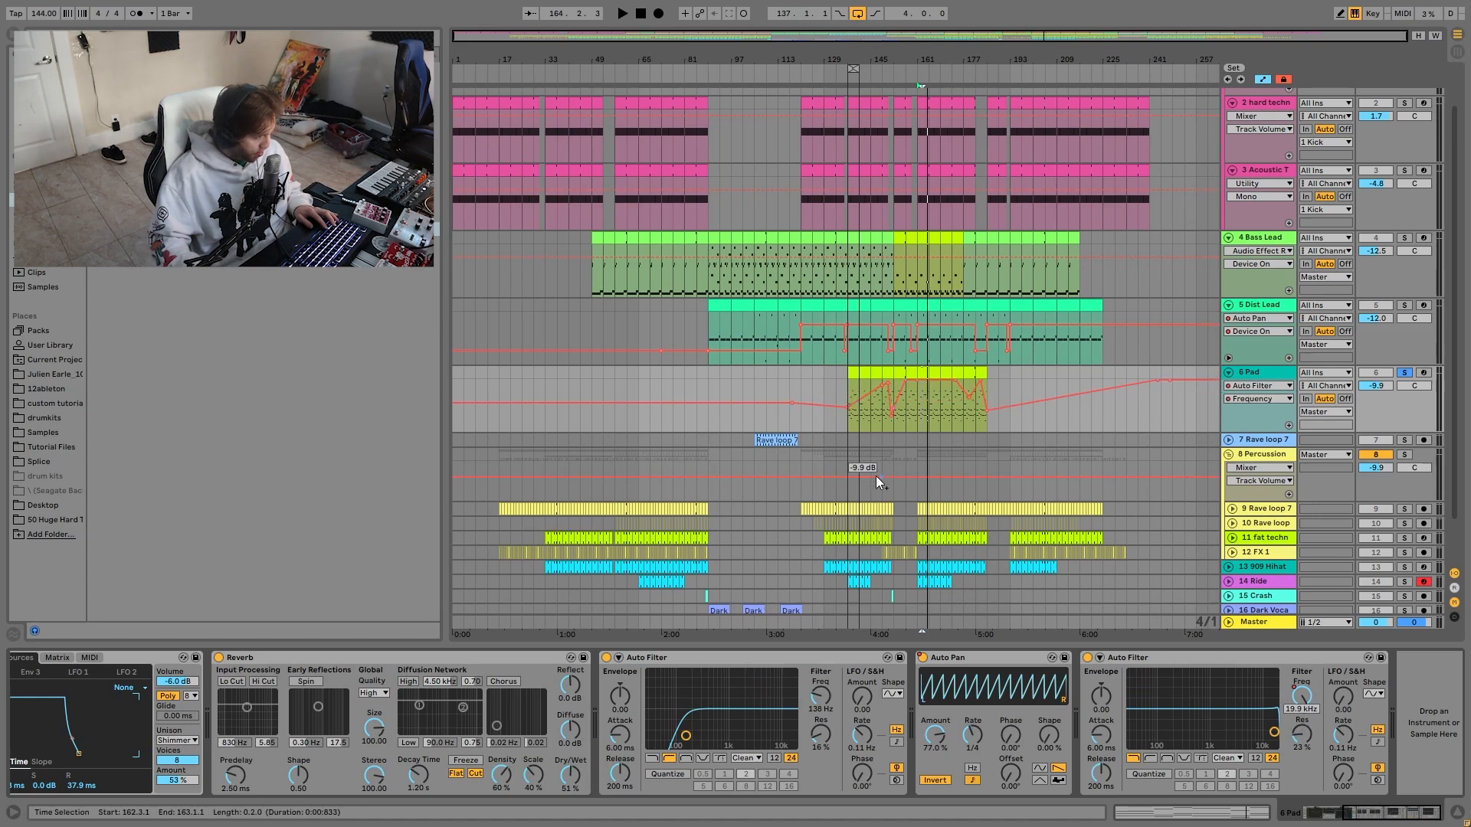
Solo the Rave loop 7 track and audition its clip, including from bar 113.
scroll(1080, 389, down, 2)
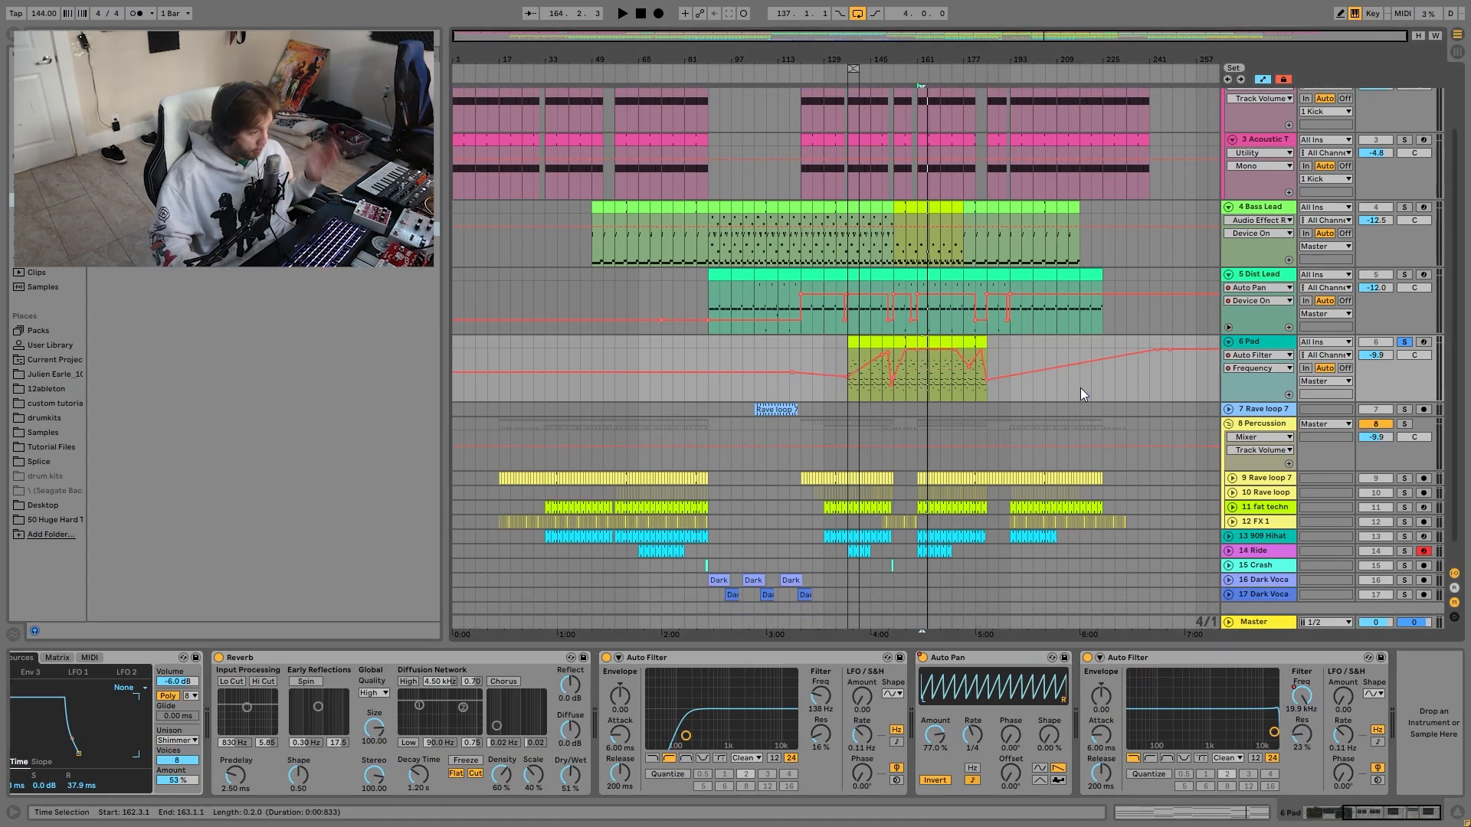
scroll(1308, 487, down, 1)
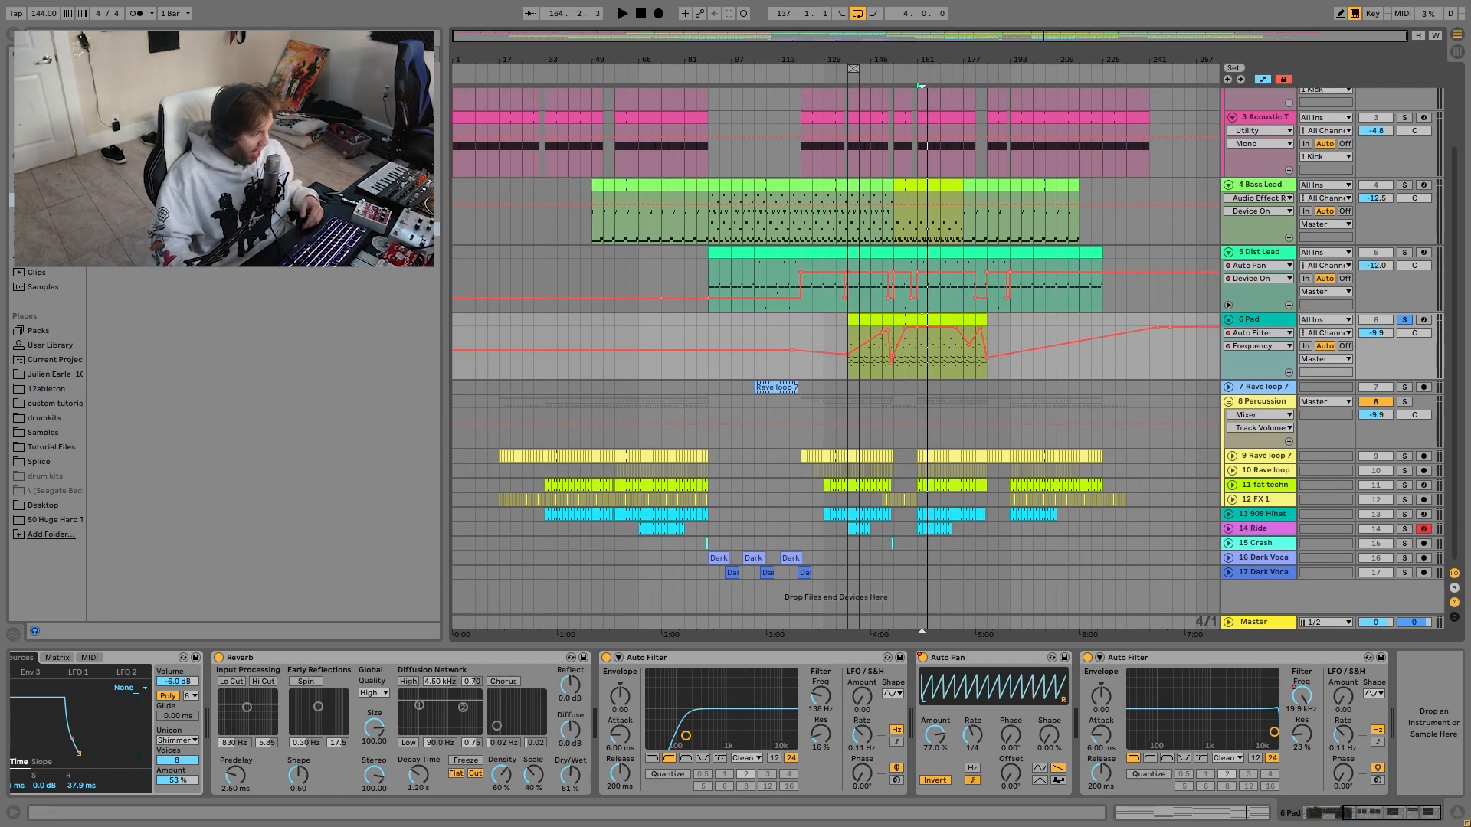
click(1405, 389)
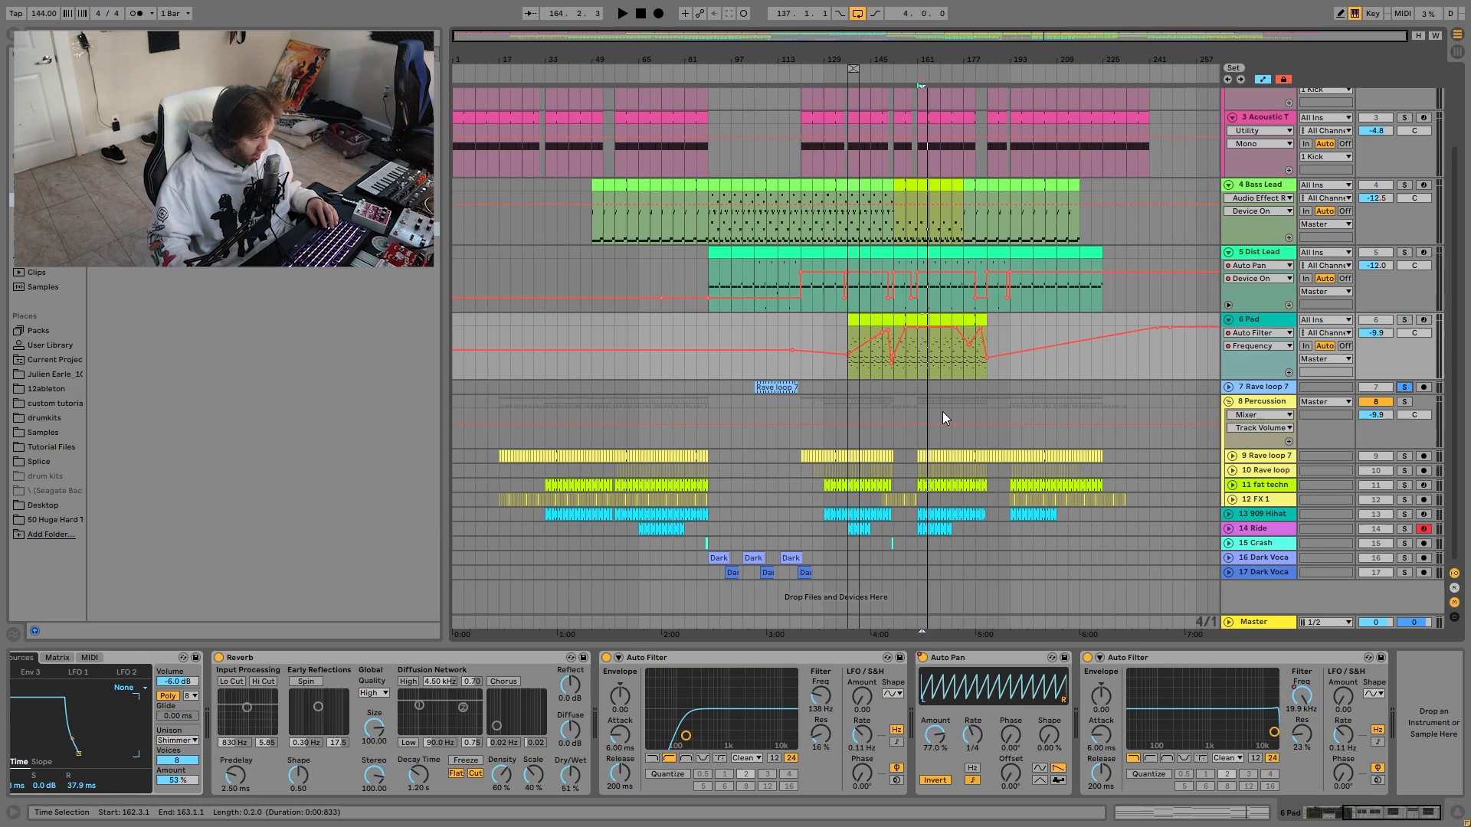
click(789, 376)
click(776, 388)
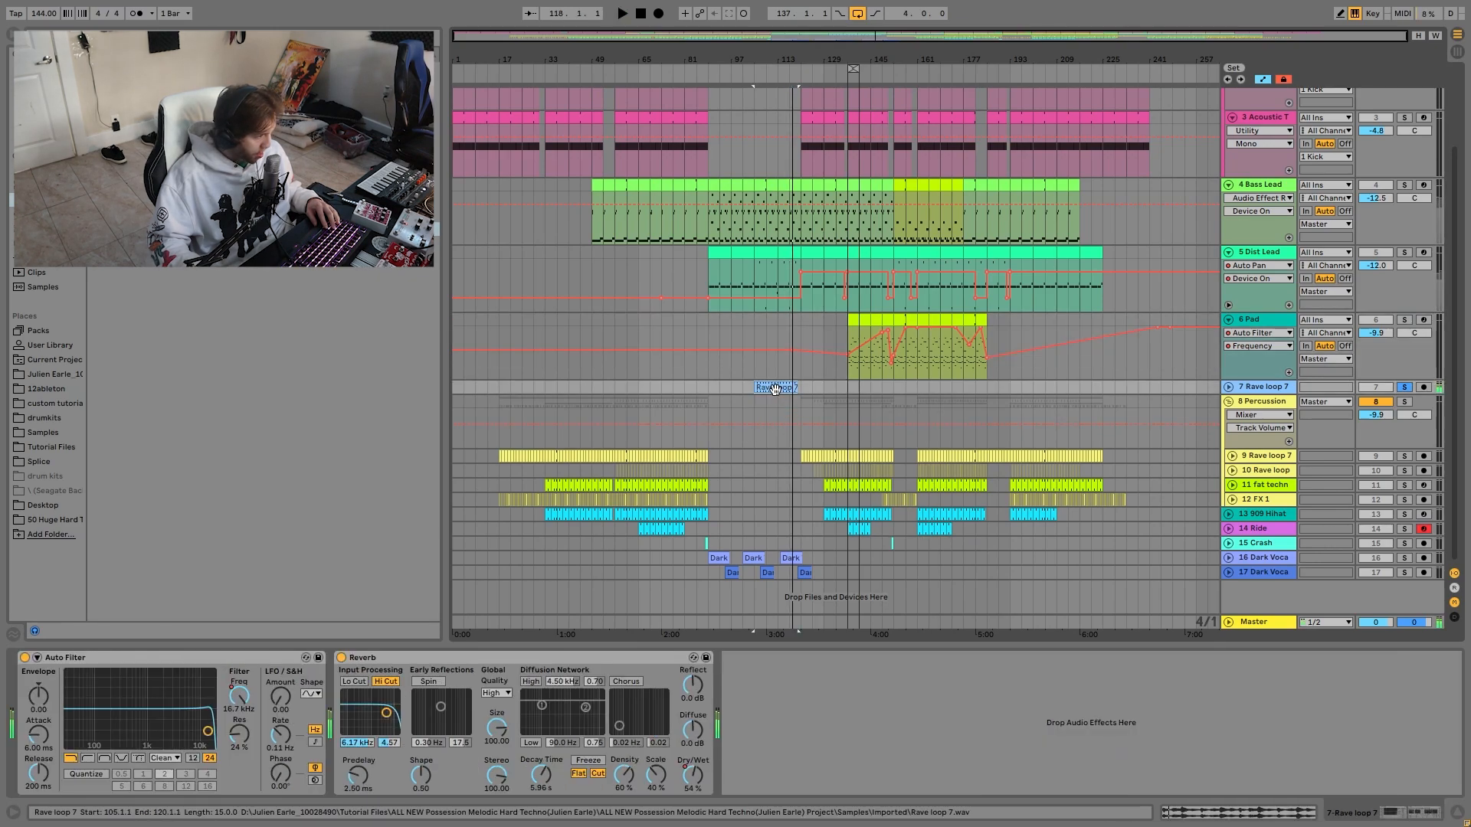
click(779, 370)
key(space)
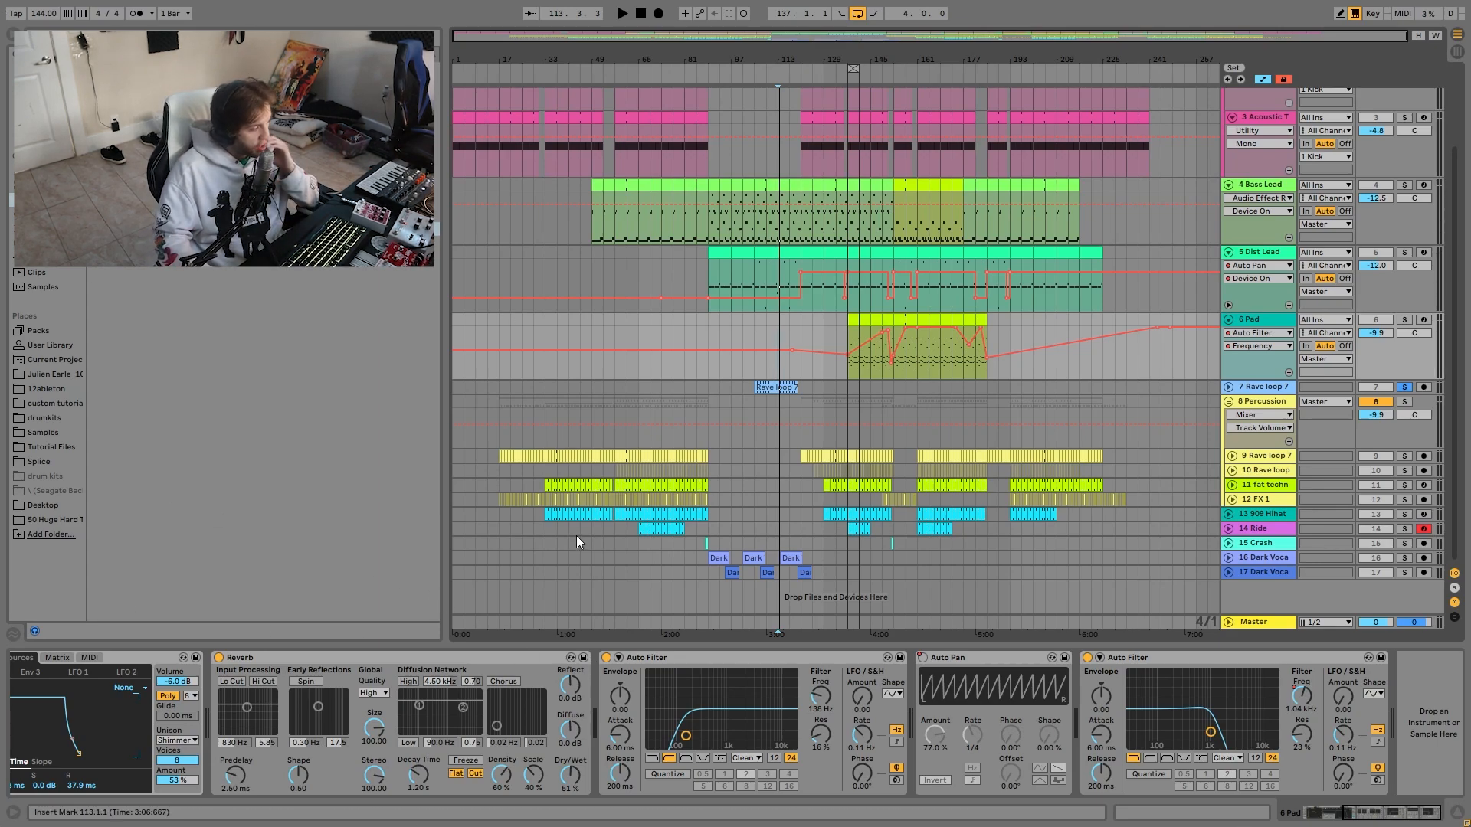
Unsolo Rave loop 7 and play its section with the full mix from bars 105, 113 and 117.
click(776, 388)
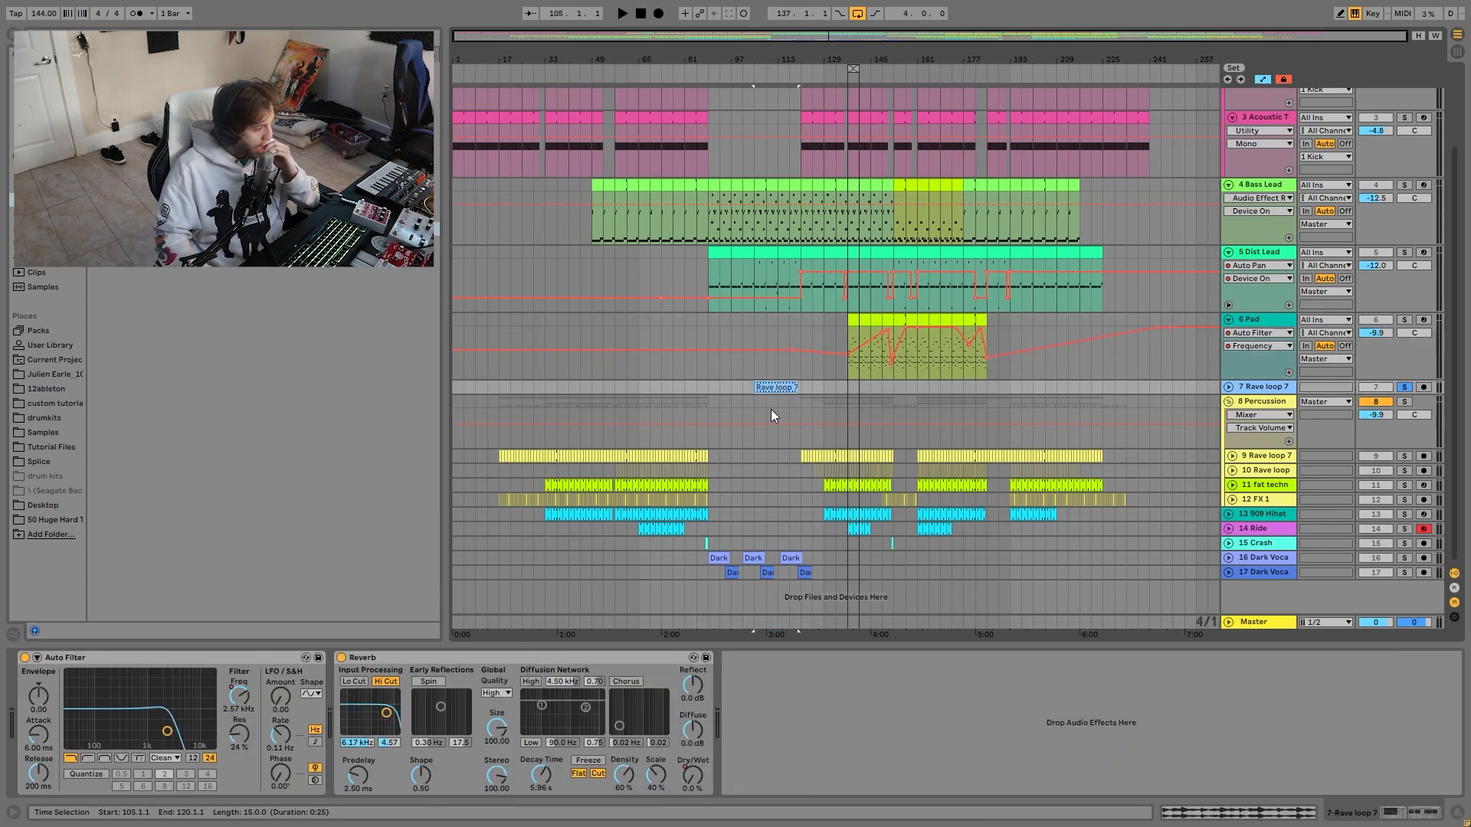
click(1406, 389)
key(space)
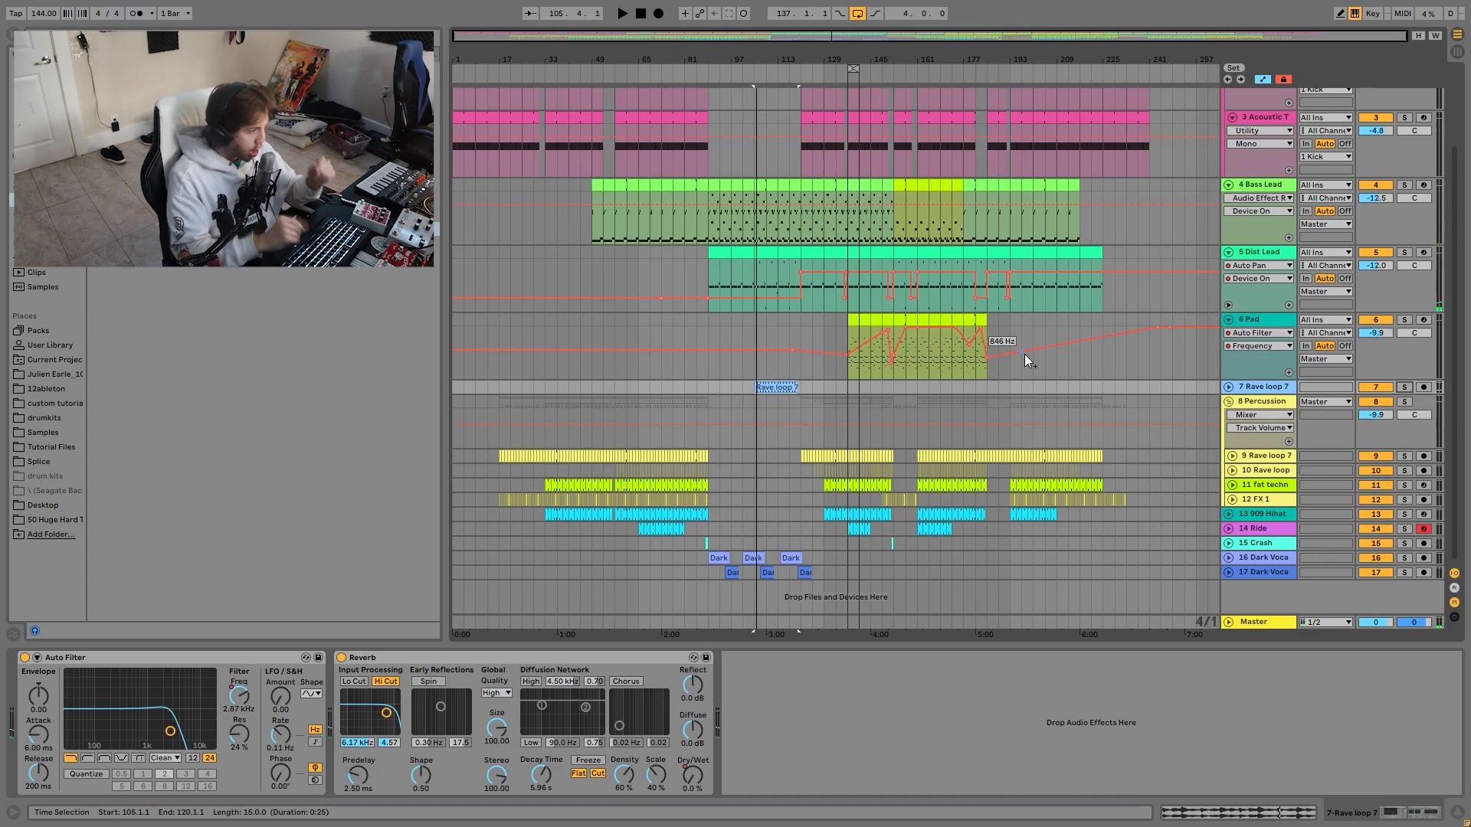
click(780, 324)
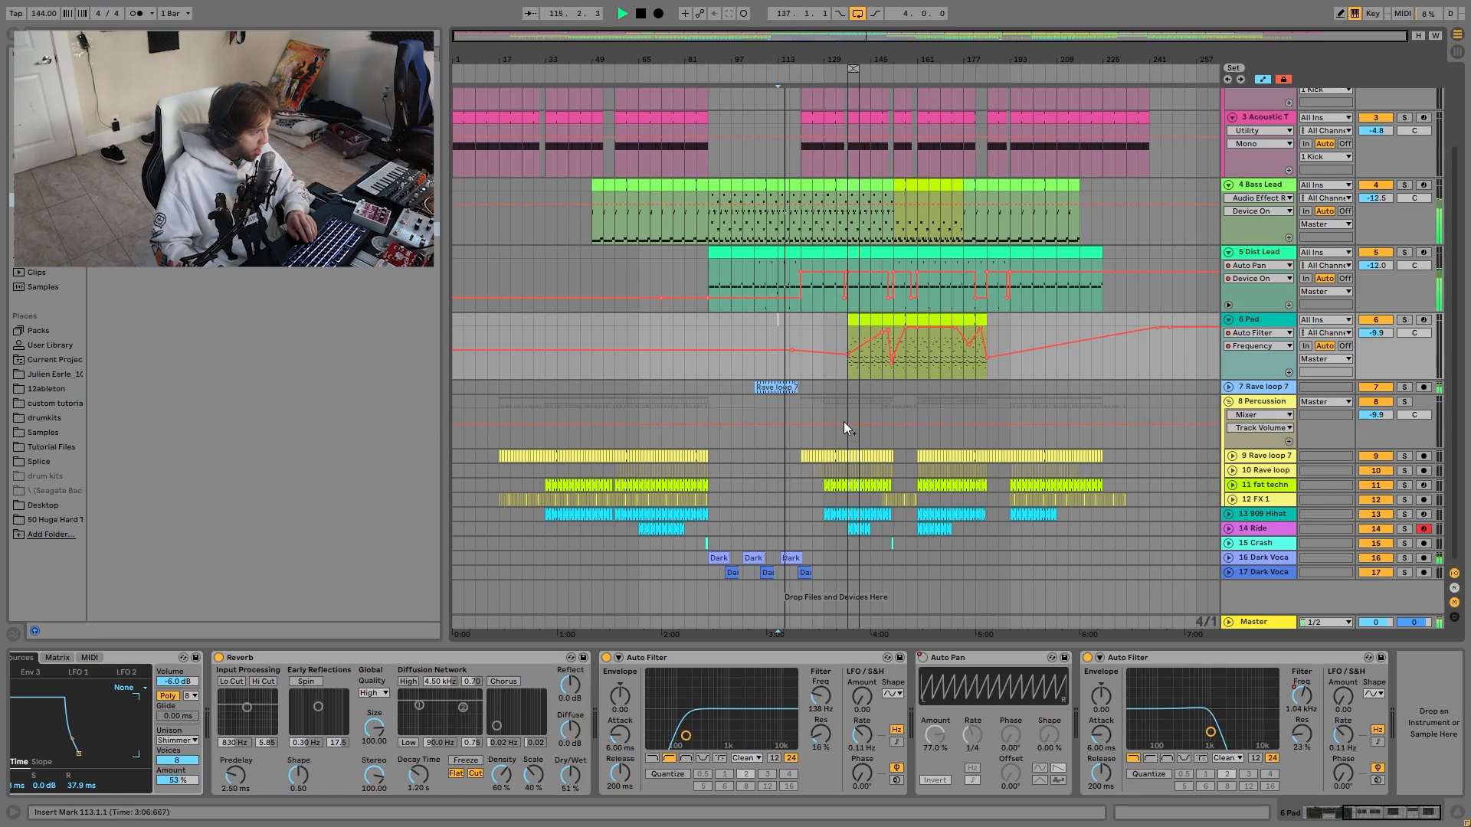
click(791, 374)
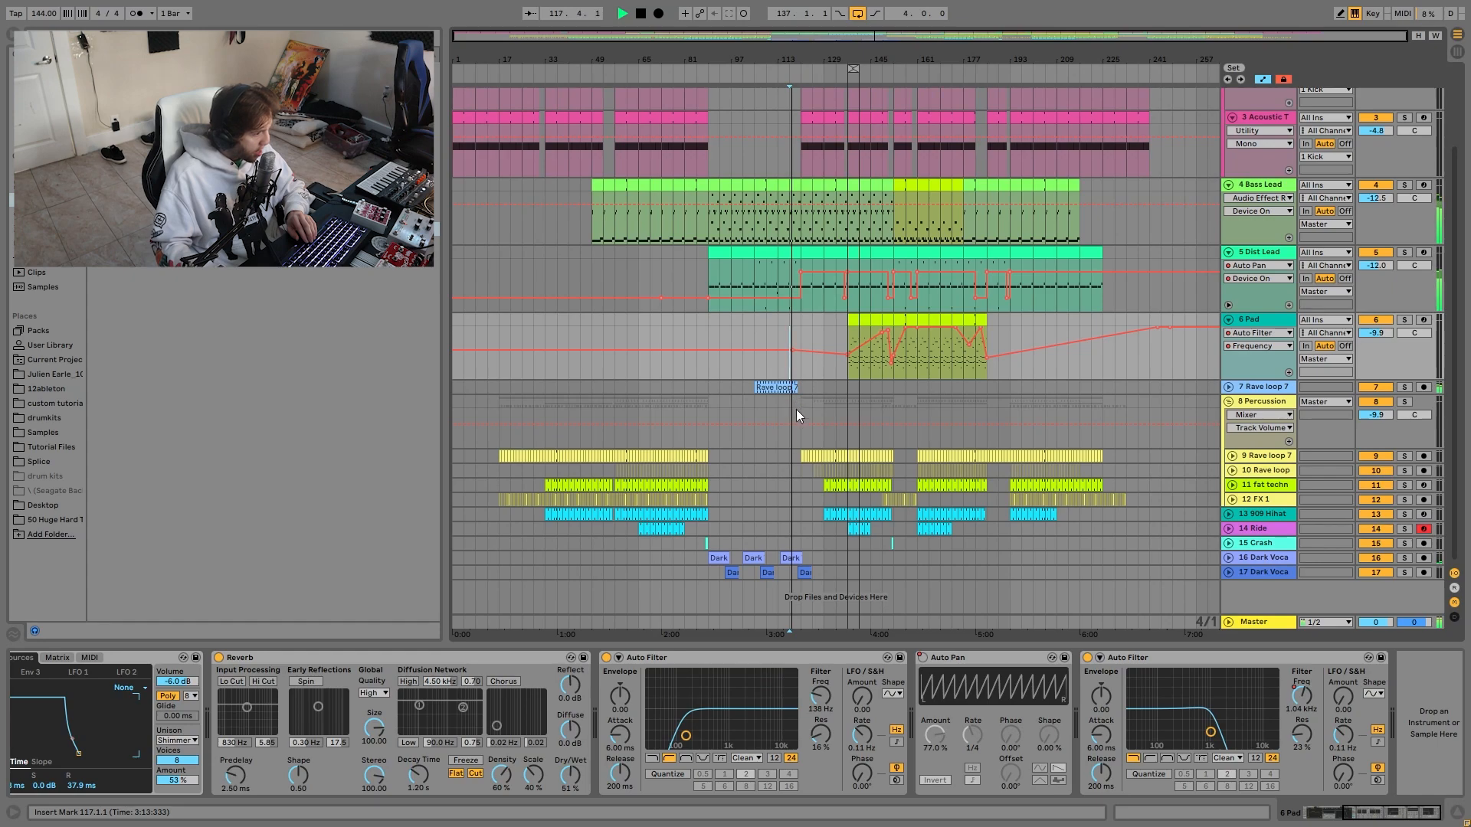
key(space)
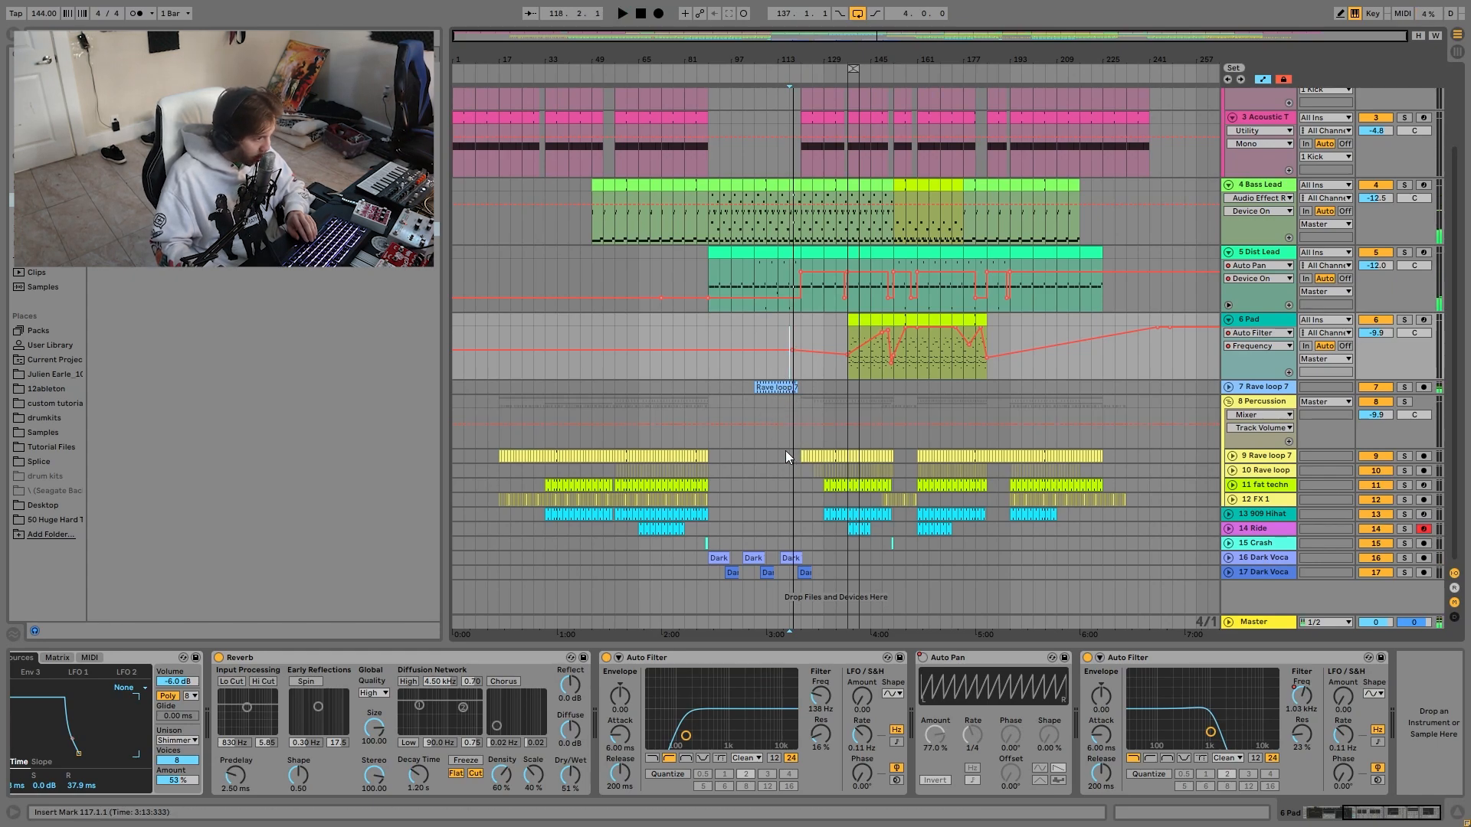
key(space)
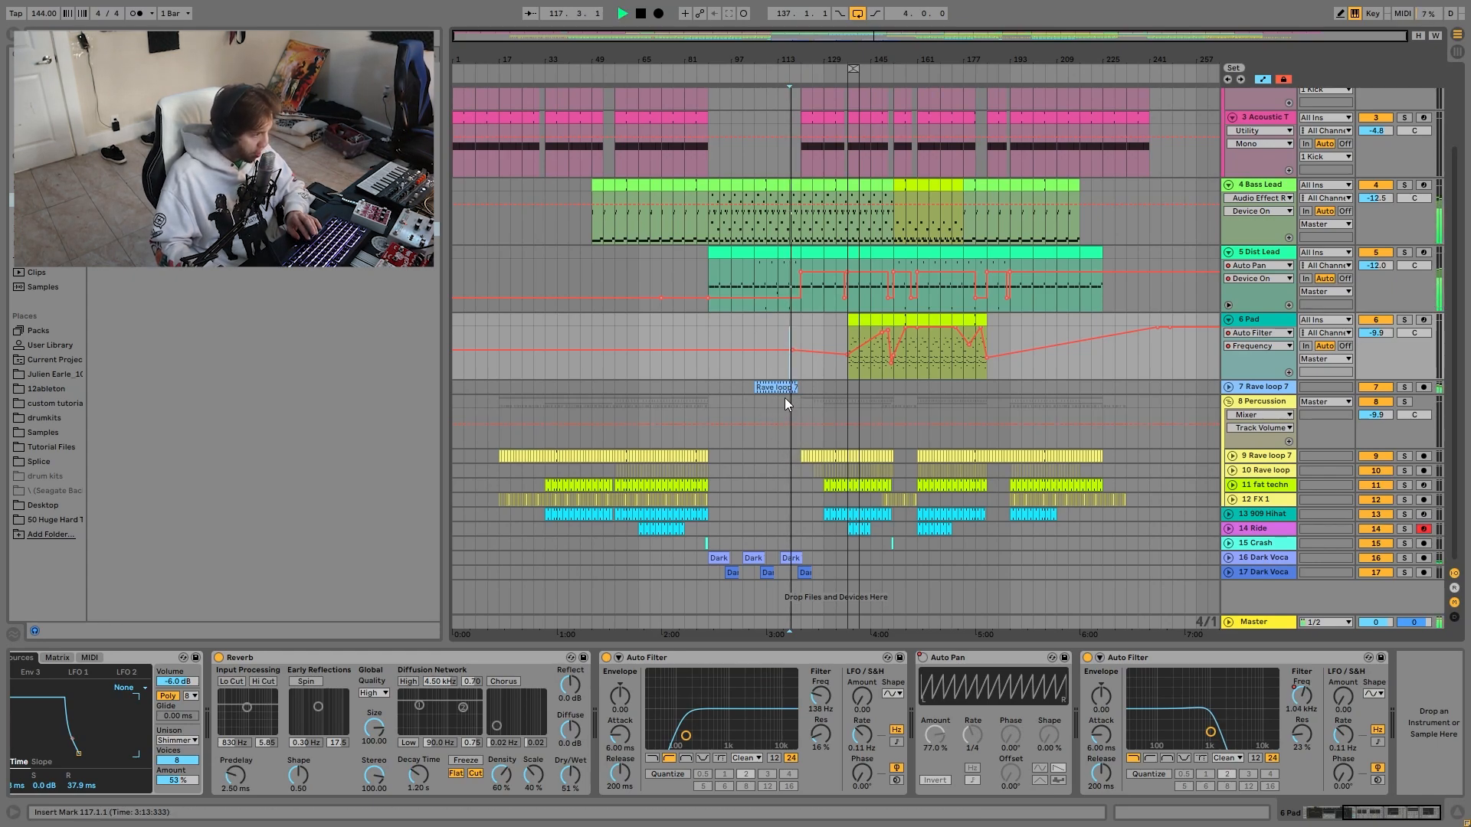
Show Rave loop 7's Auto Filter Frequency automation in a new lane and its Reverb Dry/Wet automation in the main lane.
click(772, 388)
key(space)
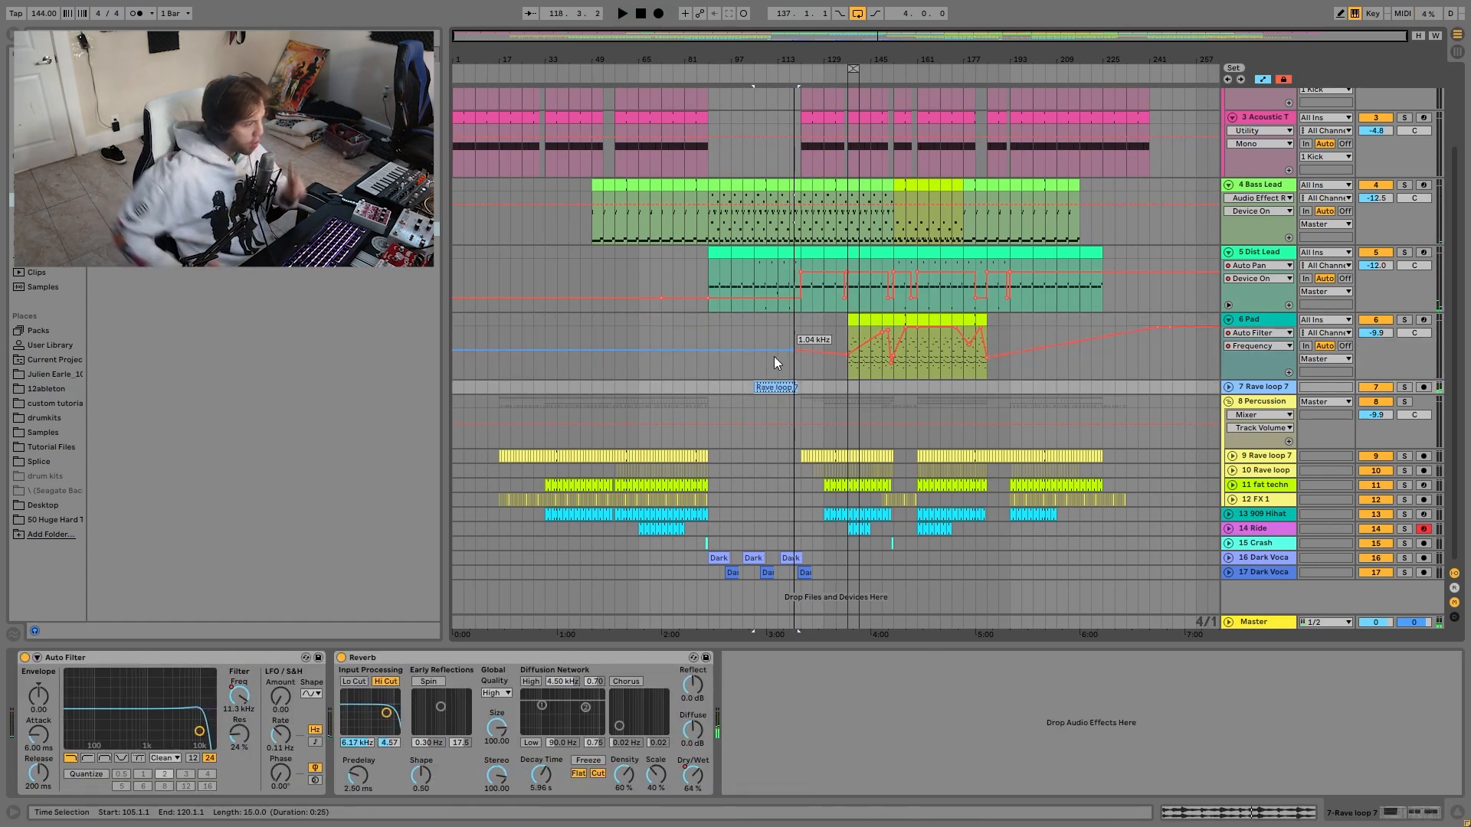
right_click(233, 712)
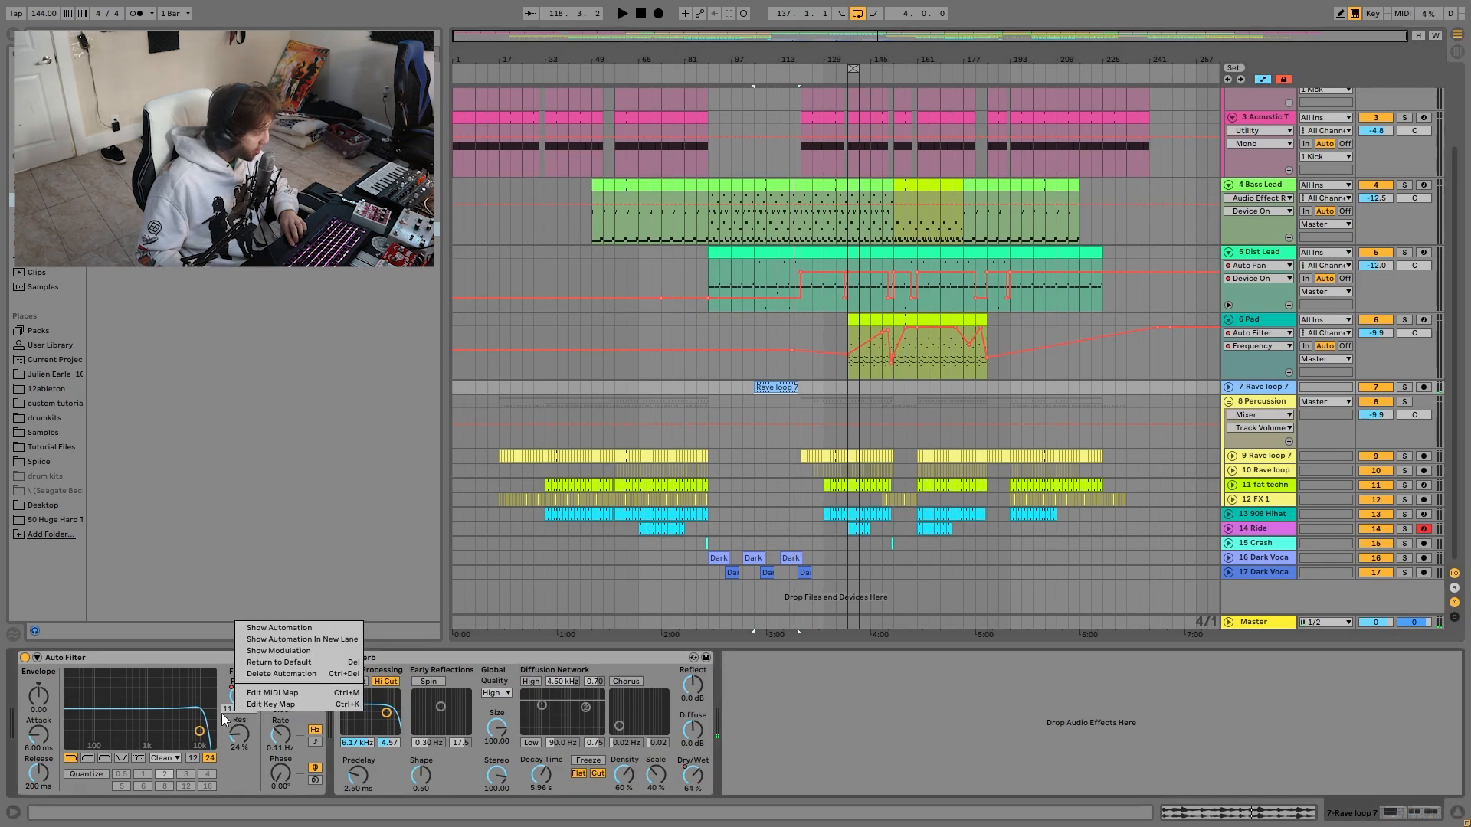
click(274, 640)
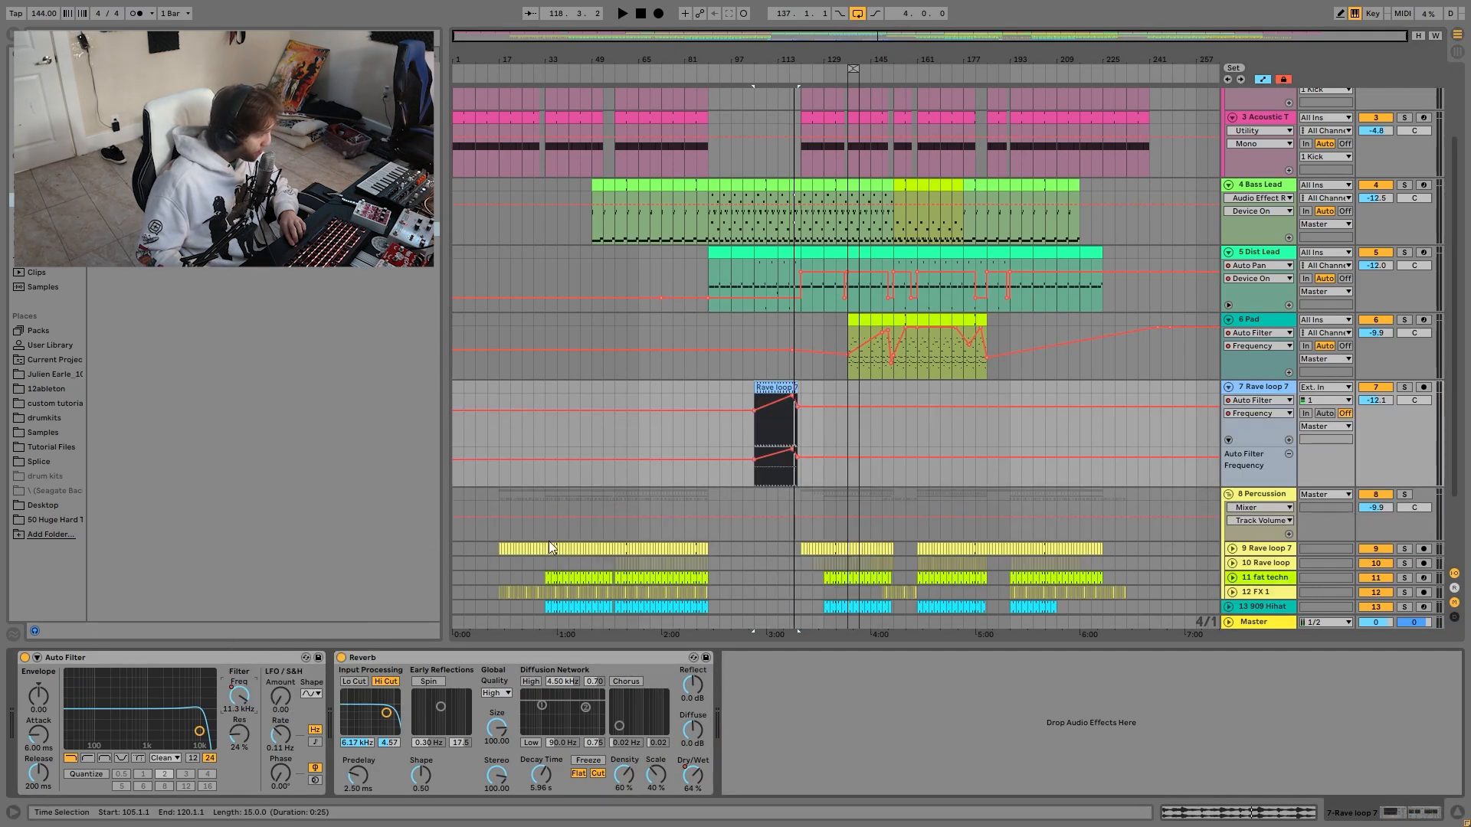
click(701, 783)
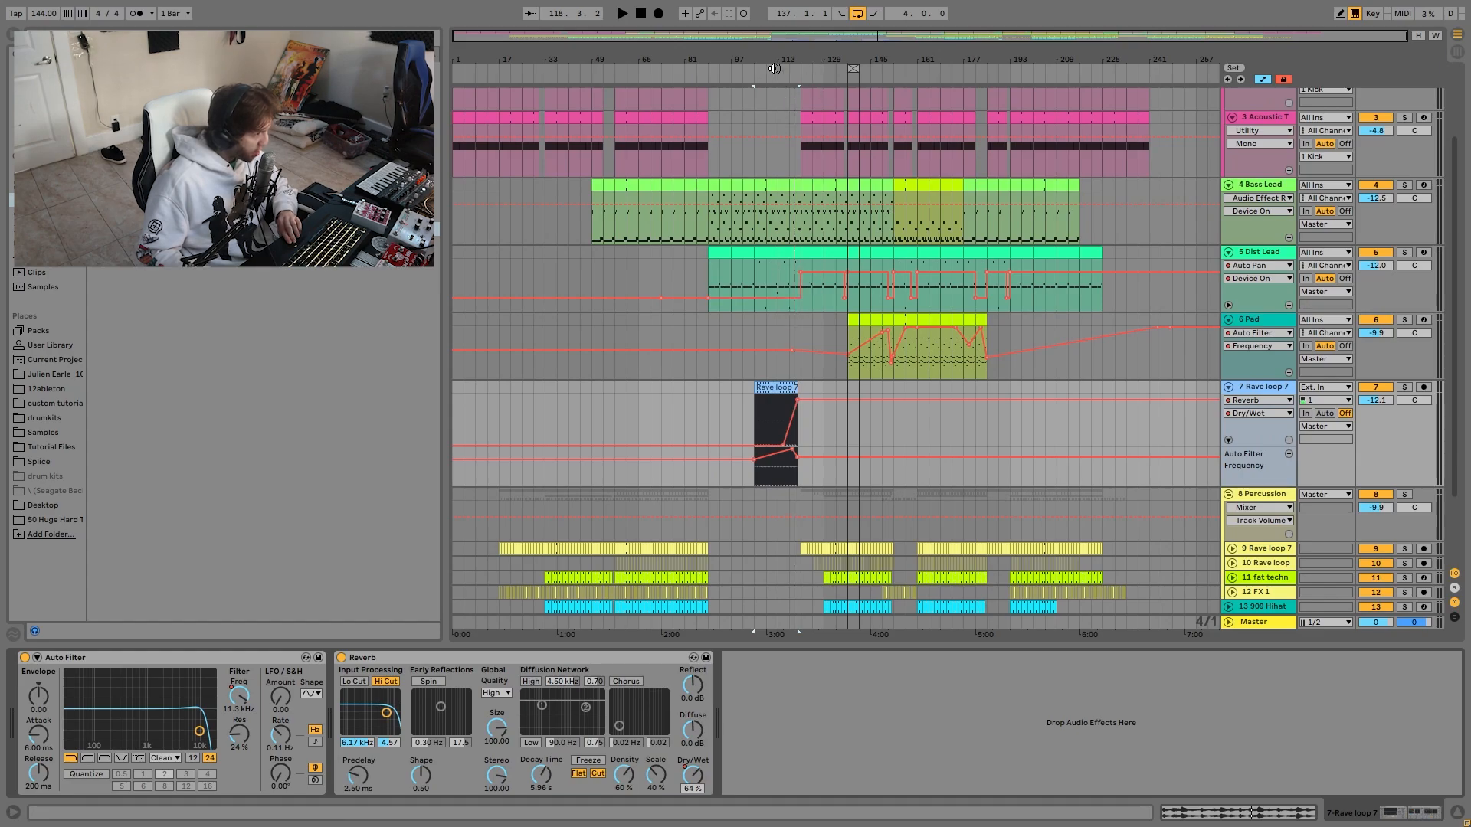
Play the full mix from the Rave loop 7 clip's start with its filter and reverb automation enlarged, and set the playback start to bar 114.
key(space)
drag(768, 60, 821, 161)
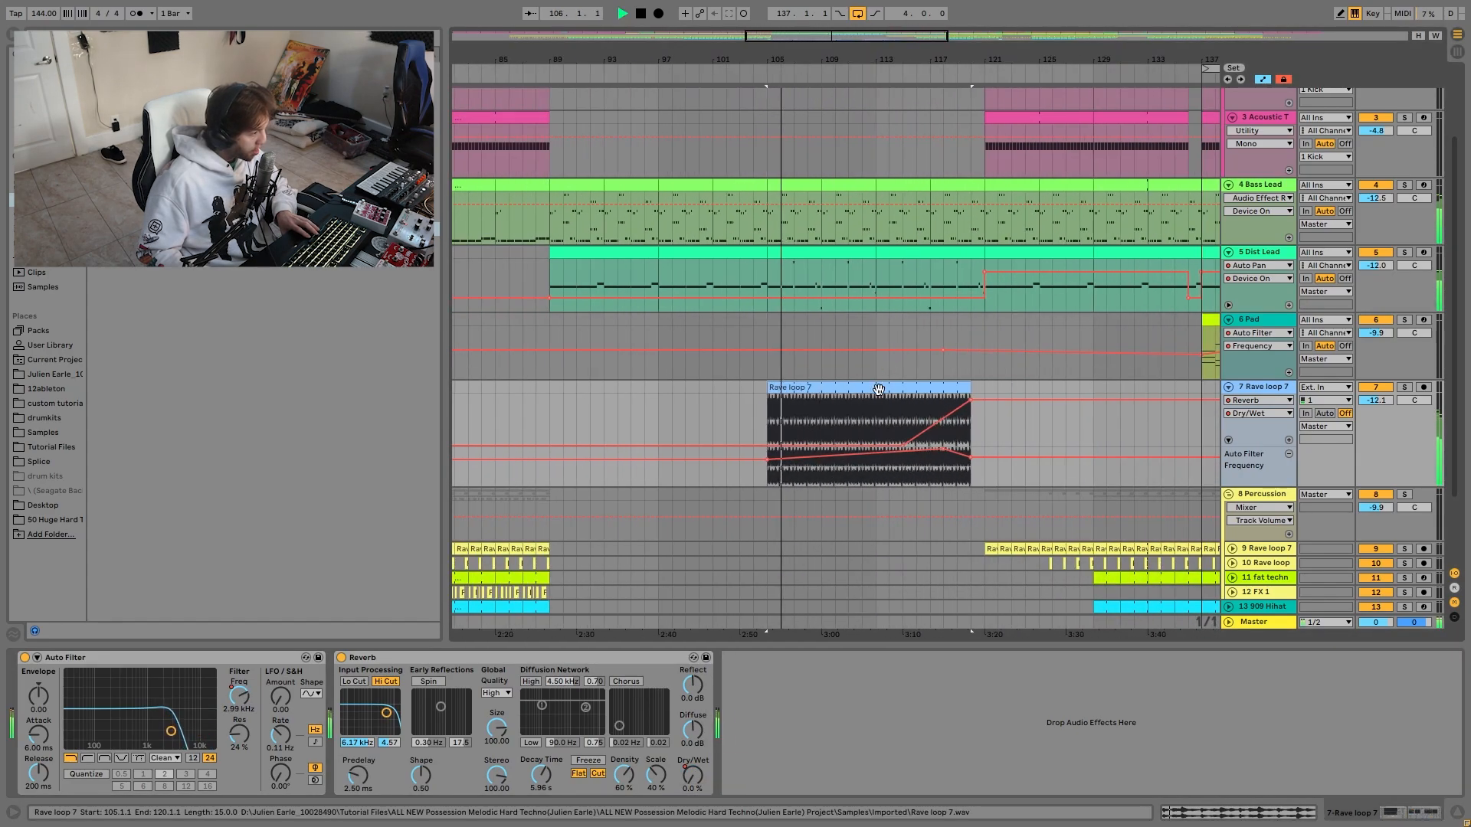
click(888, 375)
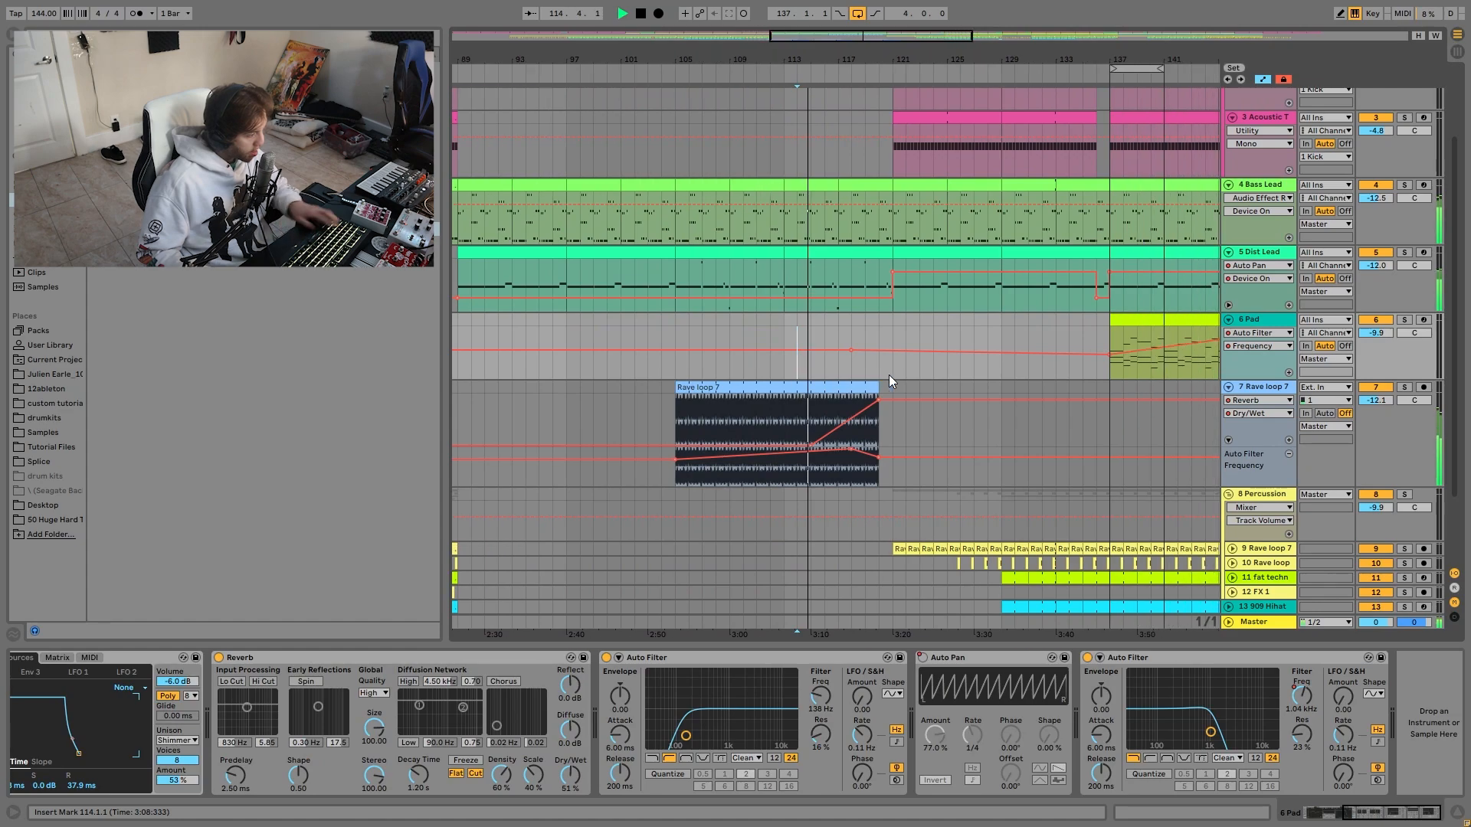
scroll(816, 407, down, 3)
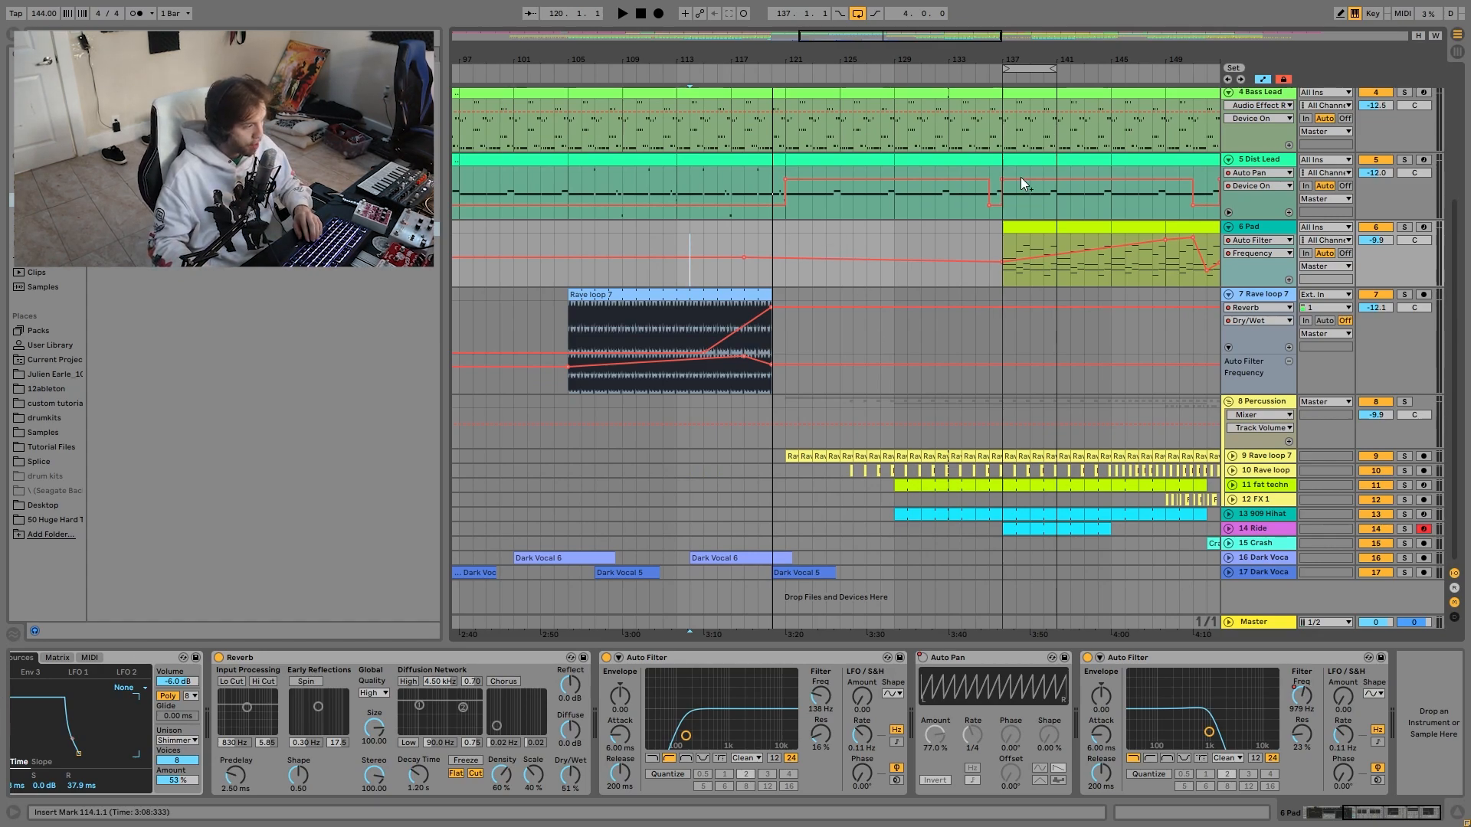
scroll(980, 183, up, 3)
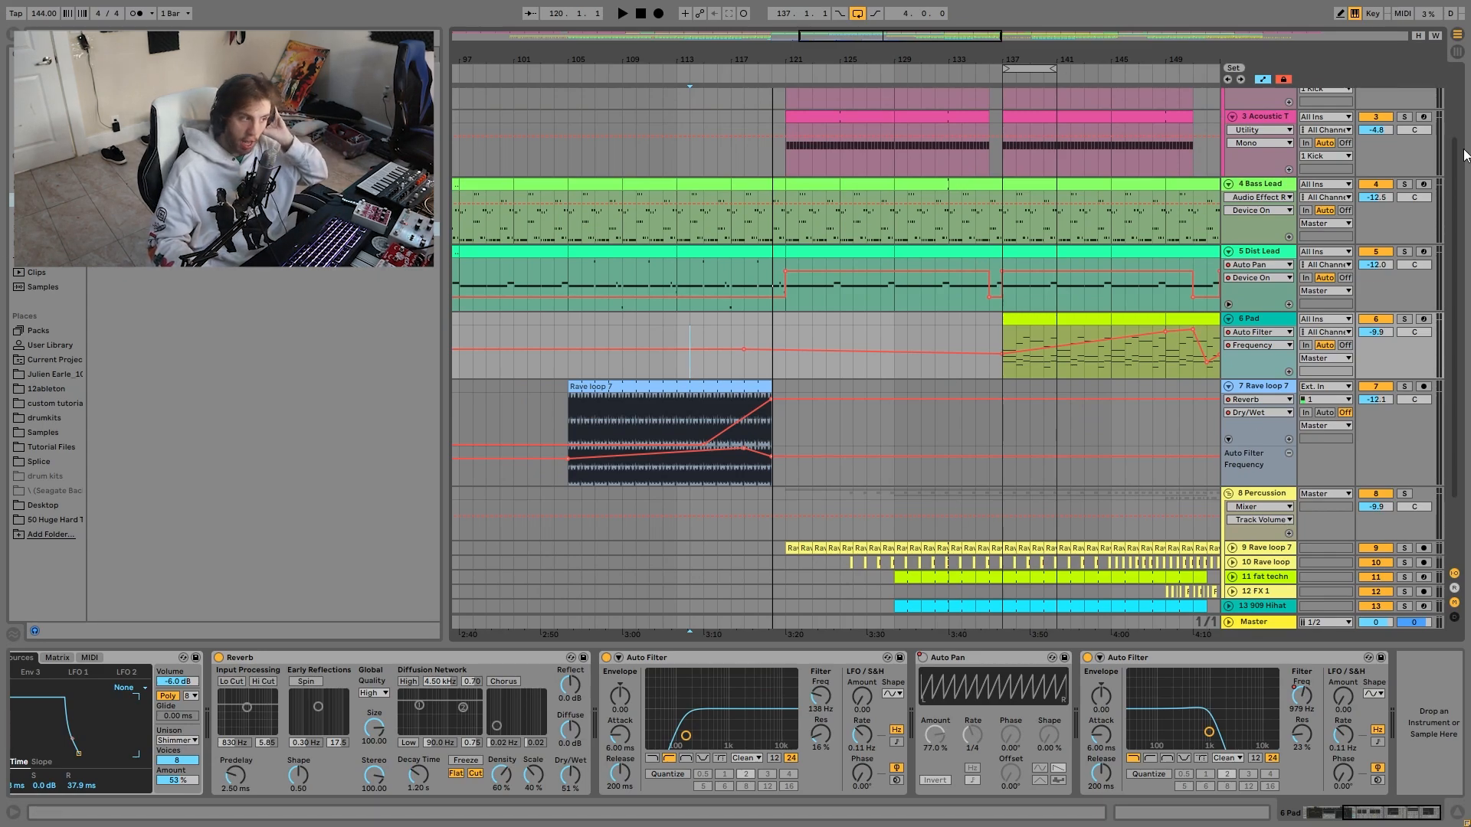
scroll(1198, 434, down, 3)
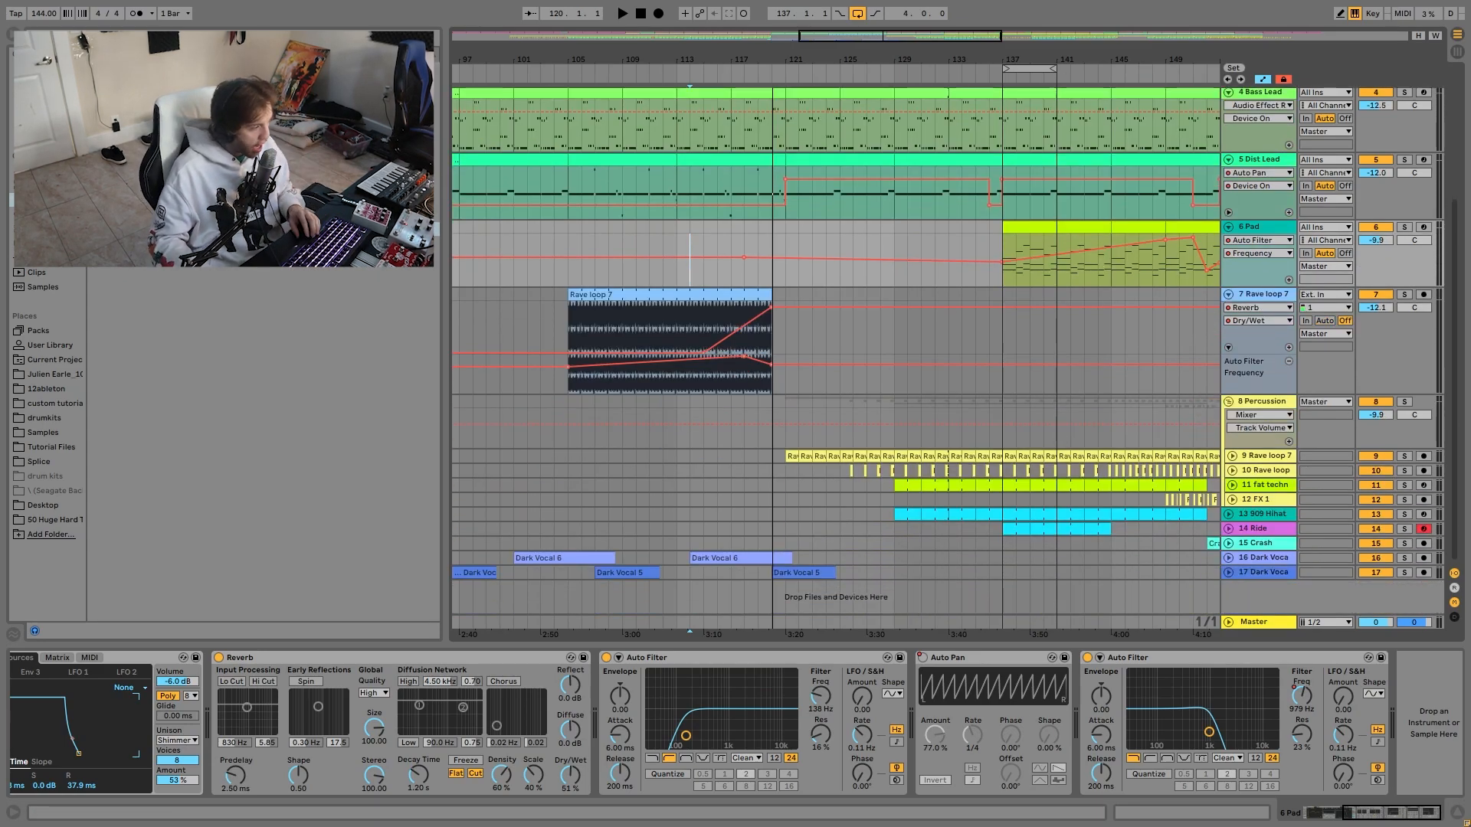
Replay the full mix from bar 114 and set the playback start to bar 118 in the Rave loop 7 clip.
key(space)
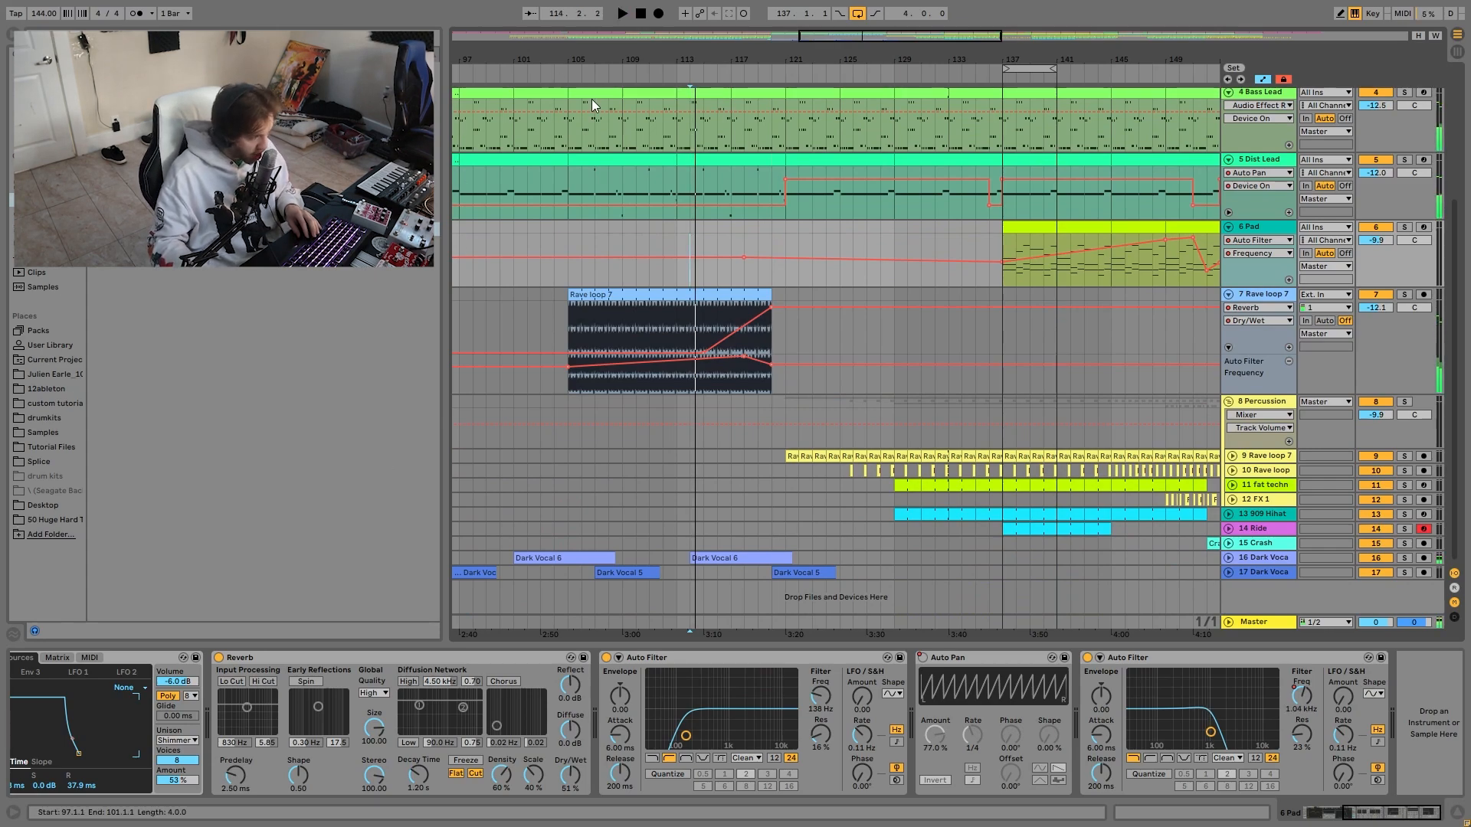
click(728, 335)
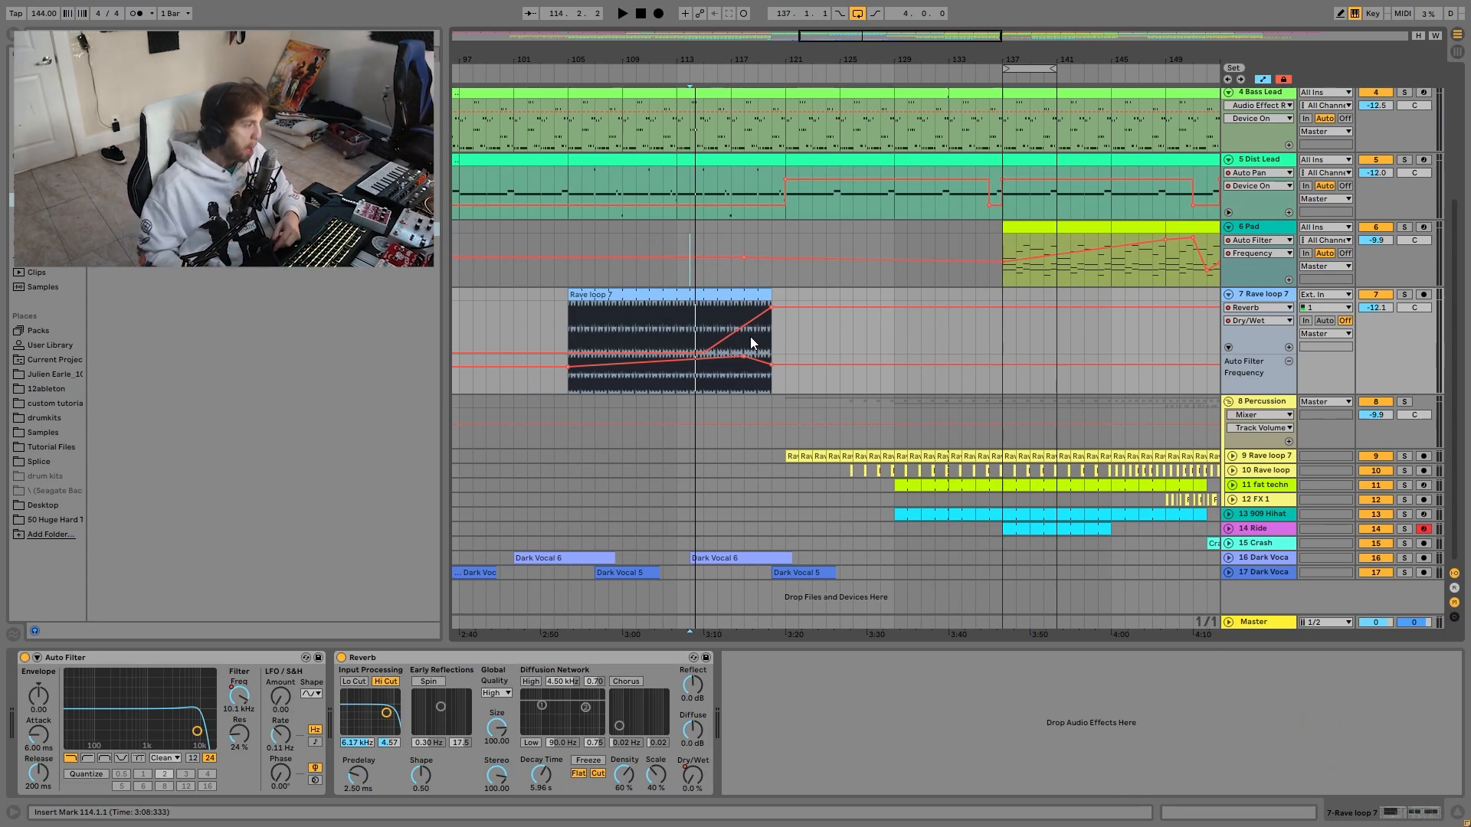
click(750, 338)
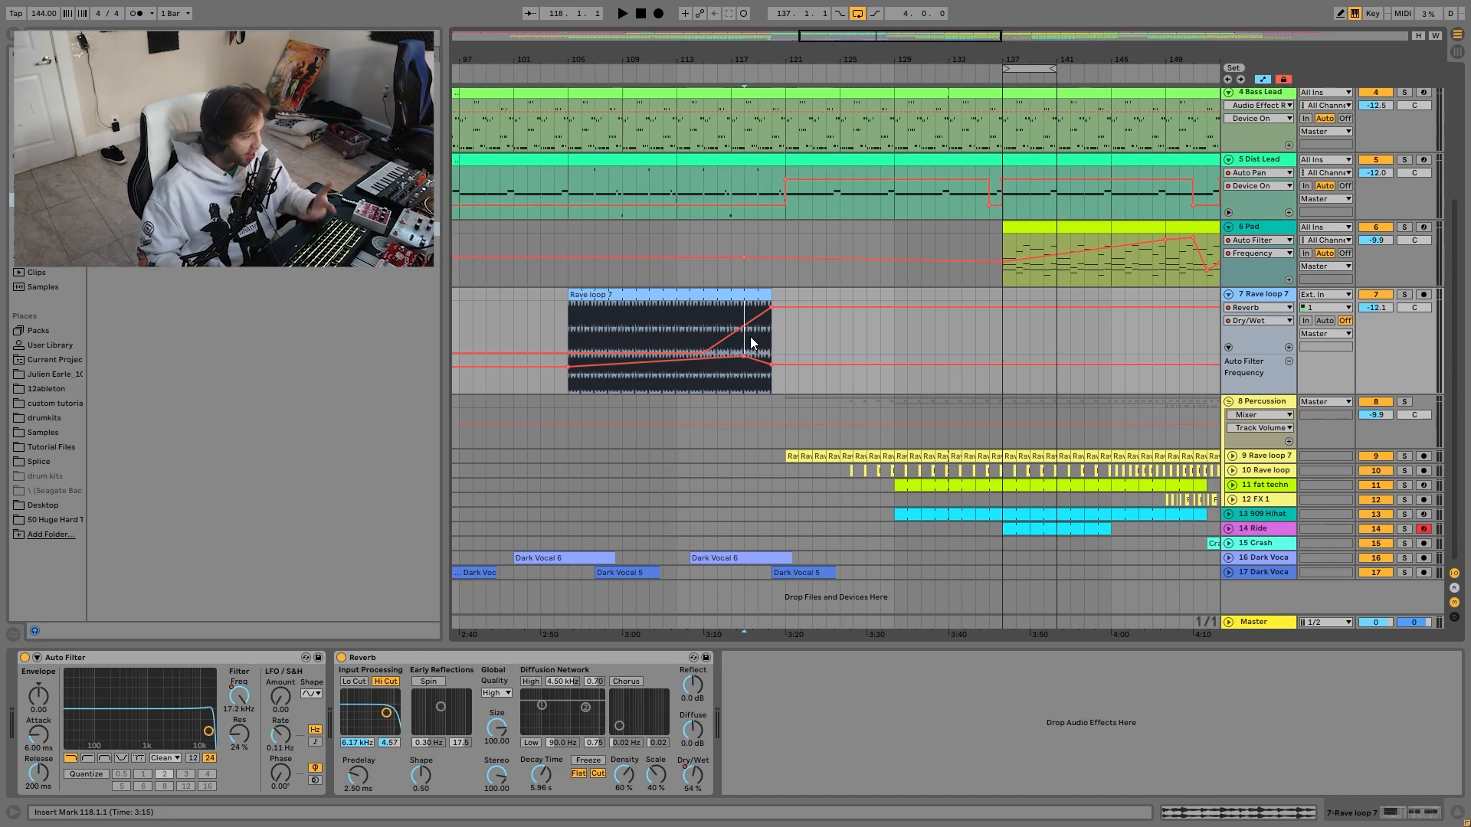
Play the full mix from bar 118 through the end of the Rave loop 7 clip.
key(space)
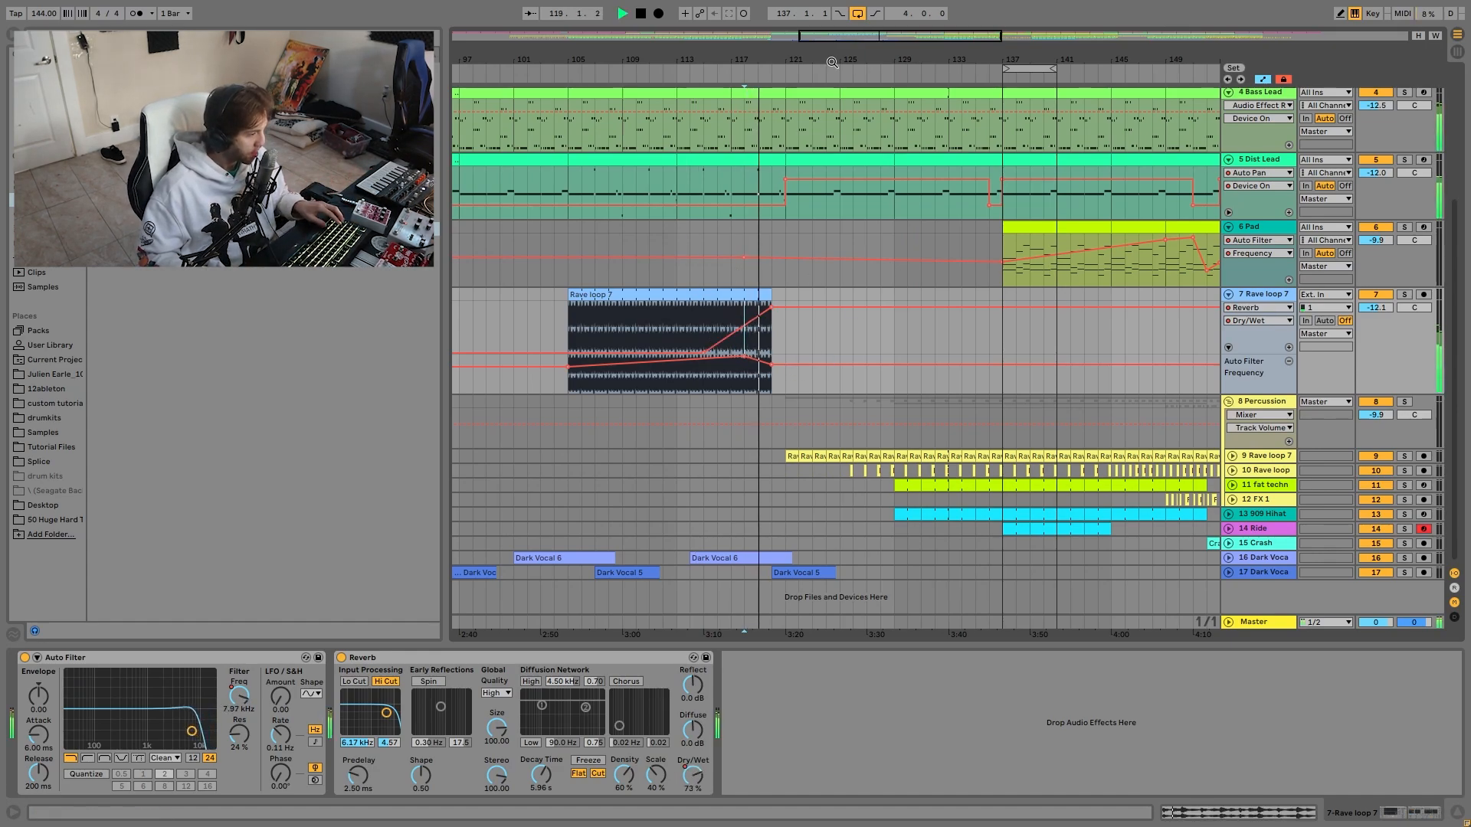
drag(853, 35, 850, 4)
key(space)
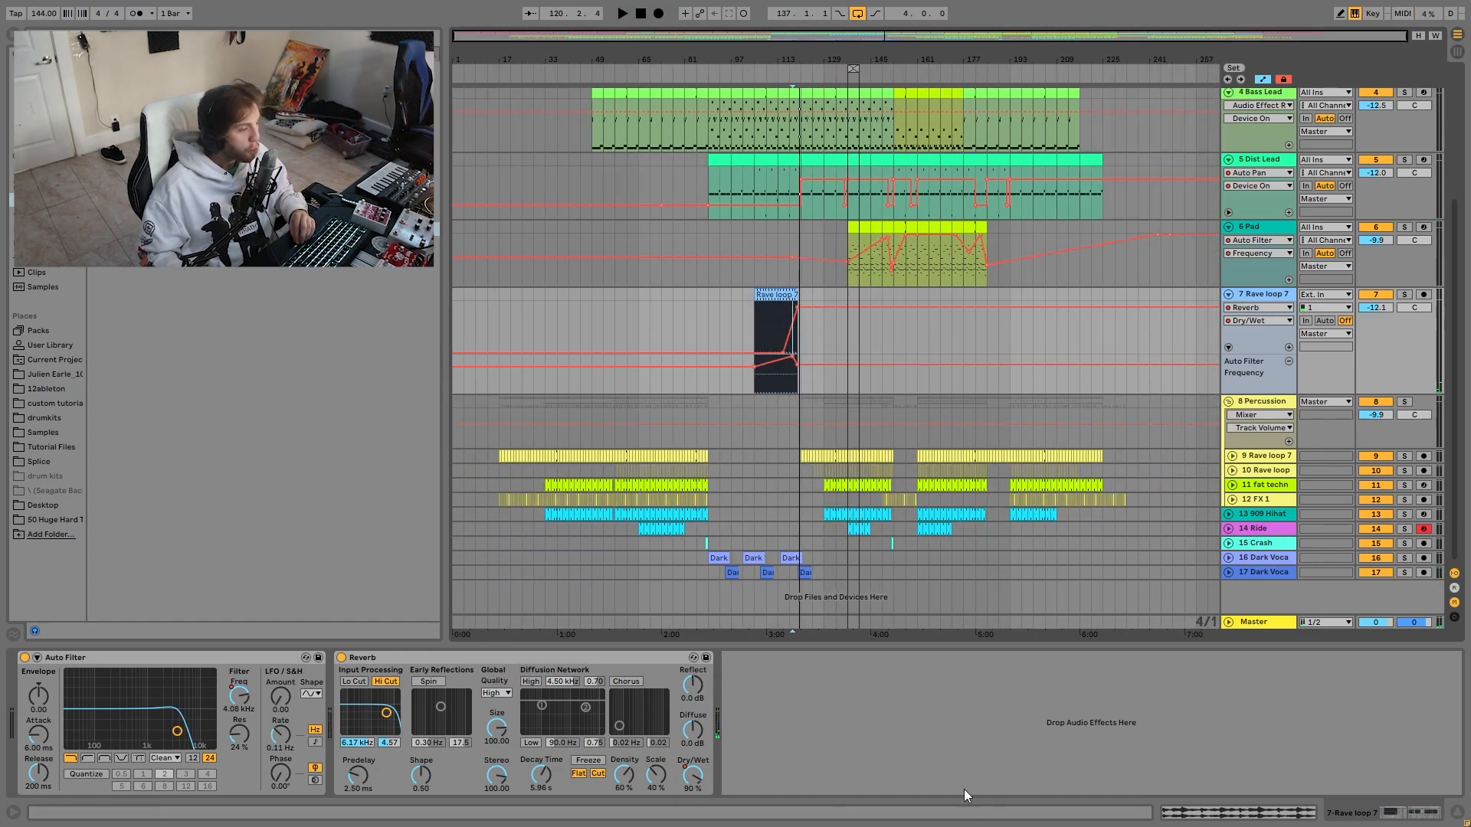
Solo tracks 9 and 10, the two rave loops in the Percussion group, and play them from bar 137.
click(849, 455)
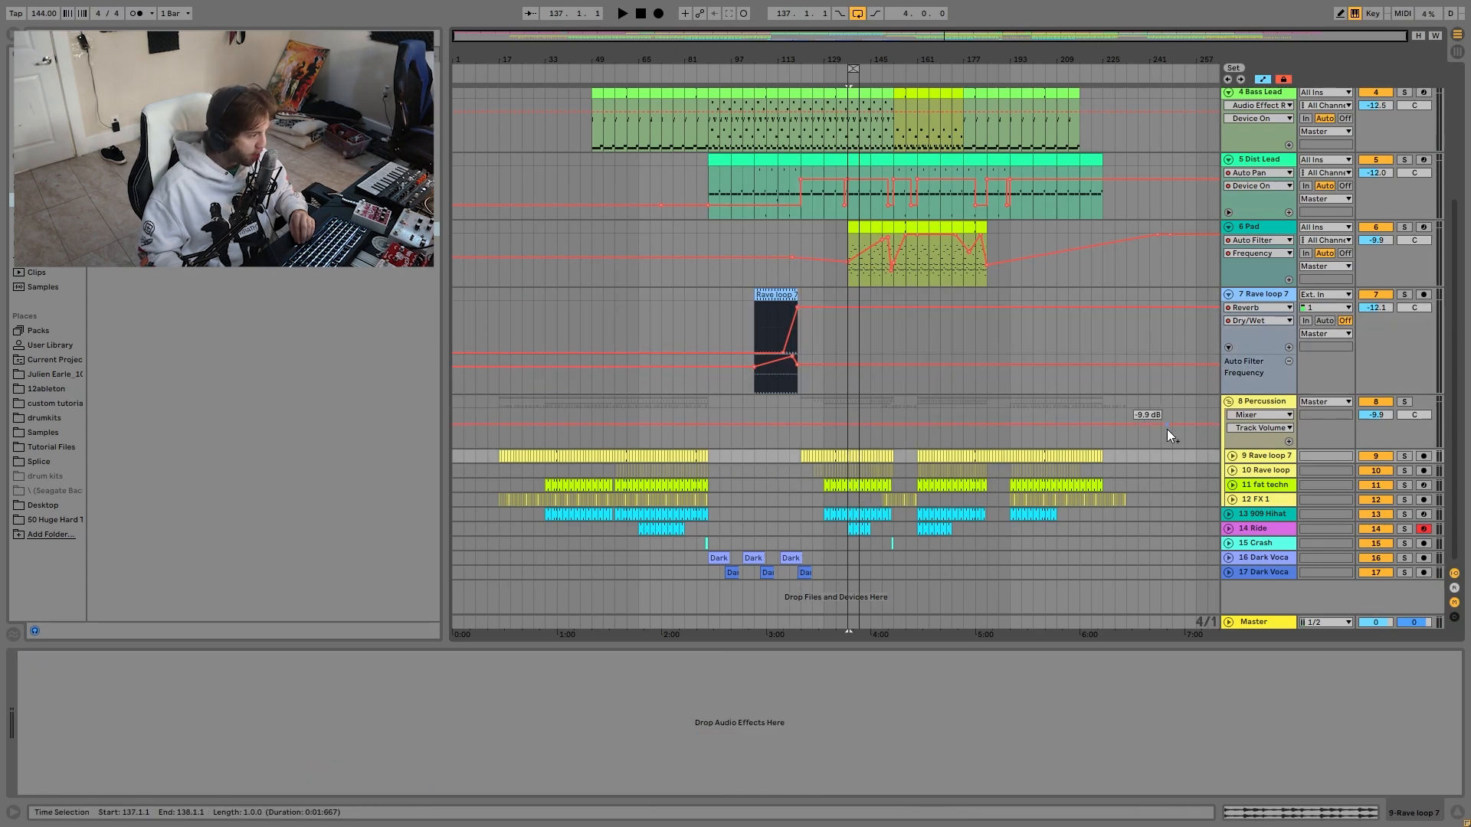
click(1405, 456)
click(1409, 470)
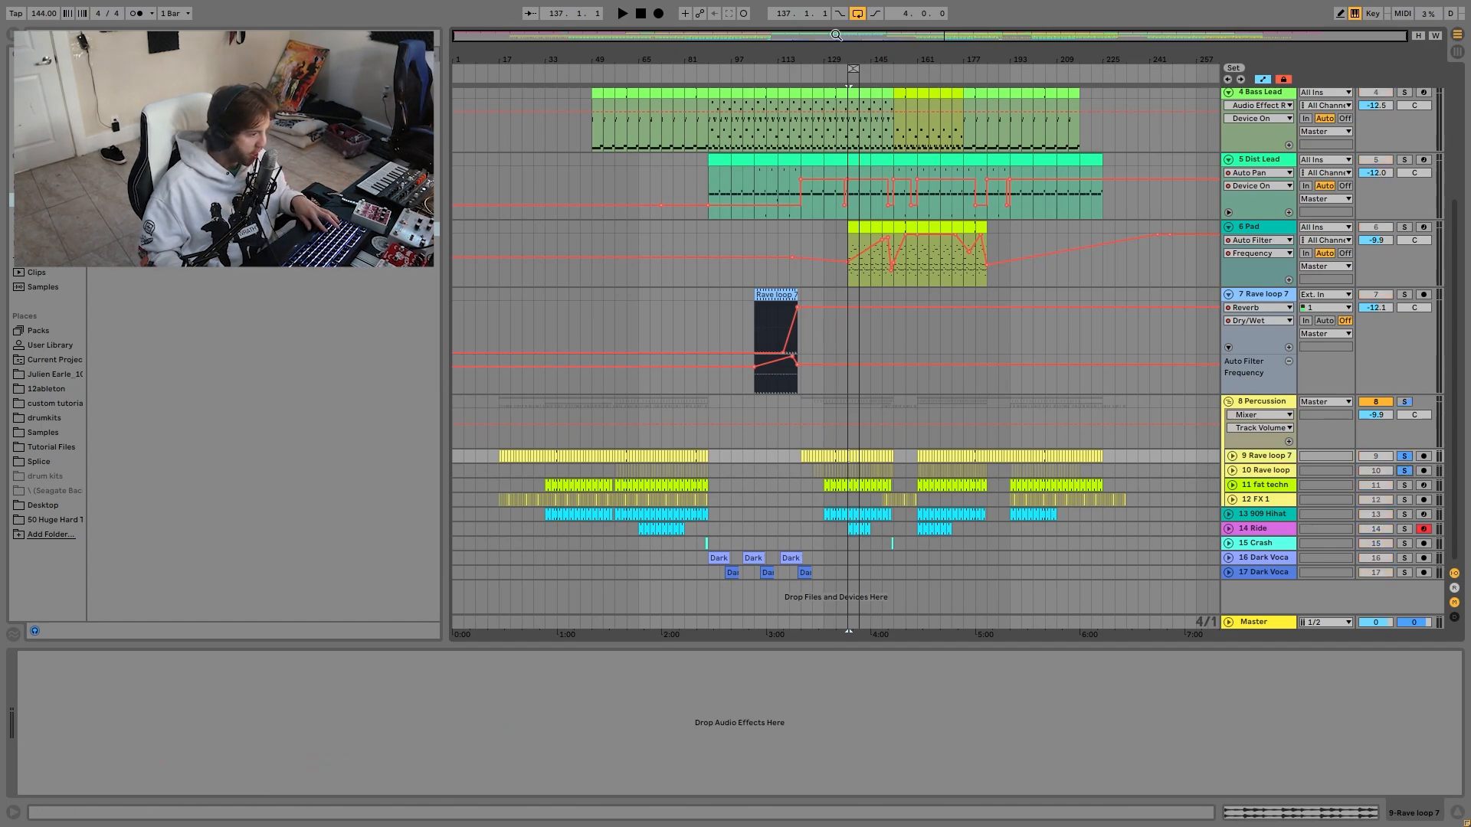
drag(861, 56, 978, 139)
key(space)
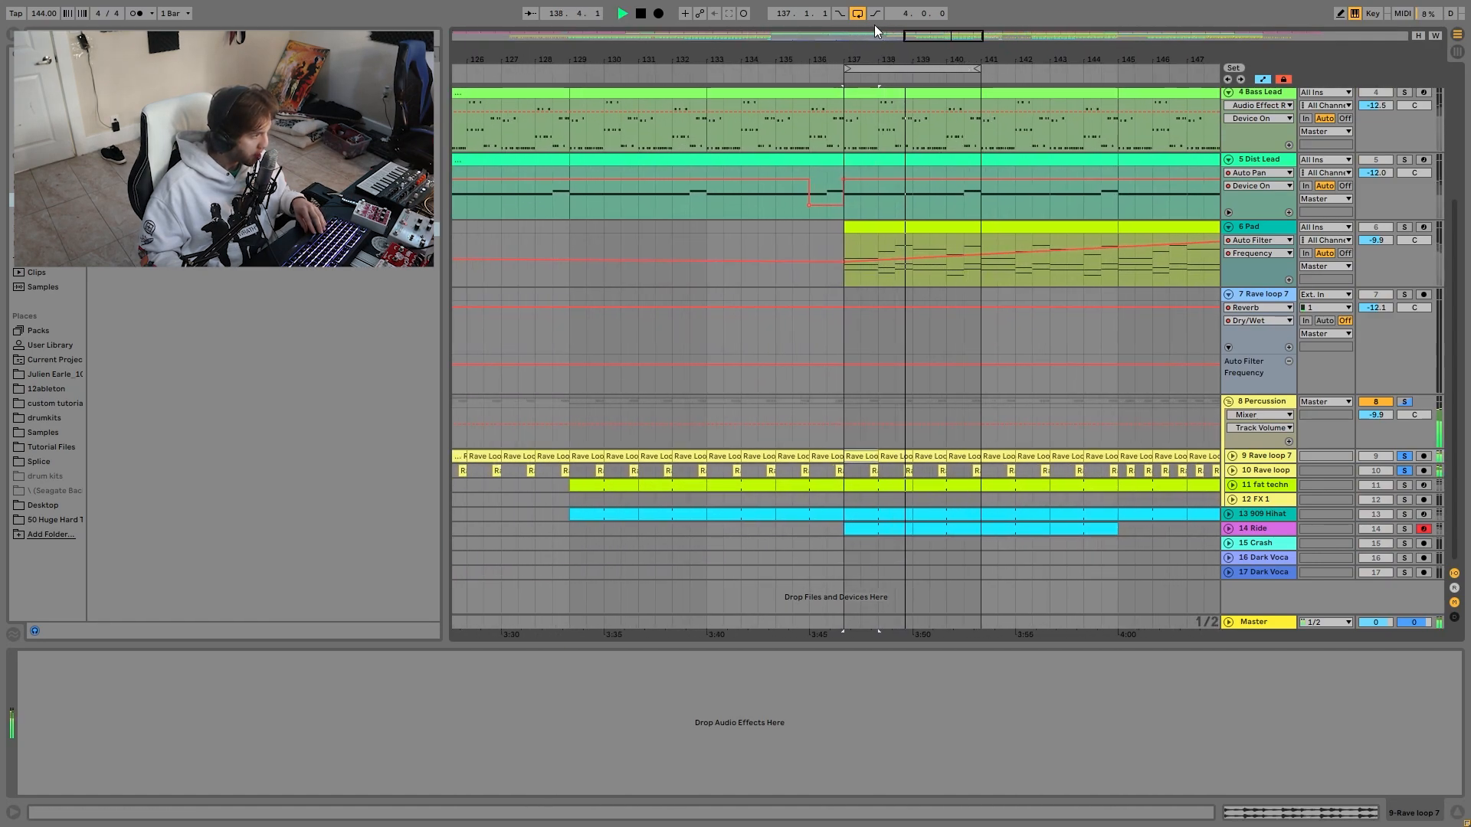
Turn off the arrangement loop and let the two soloed rave loops play on past bar 141.
click(858, 13)
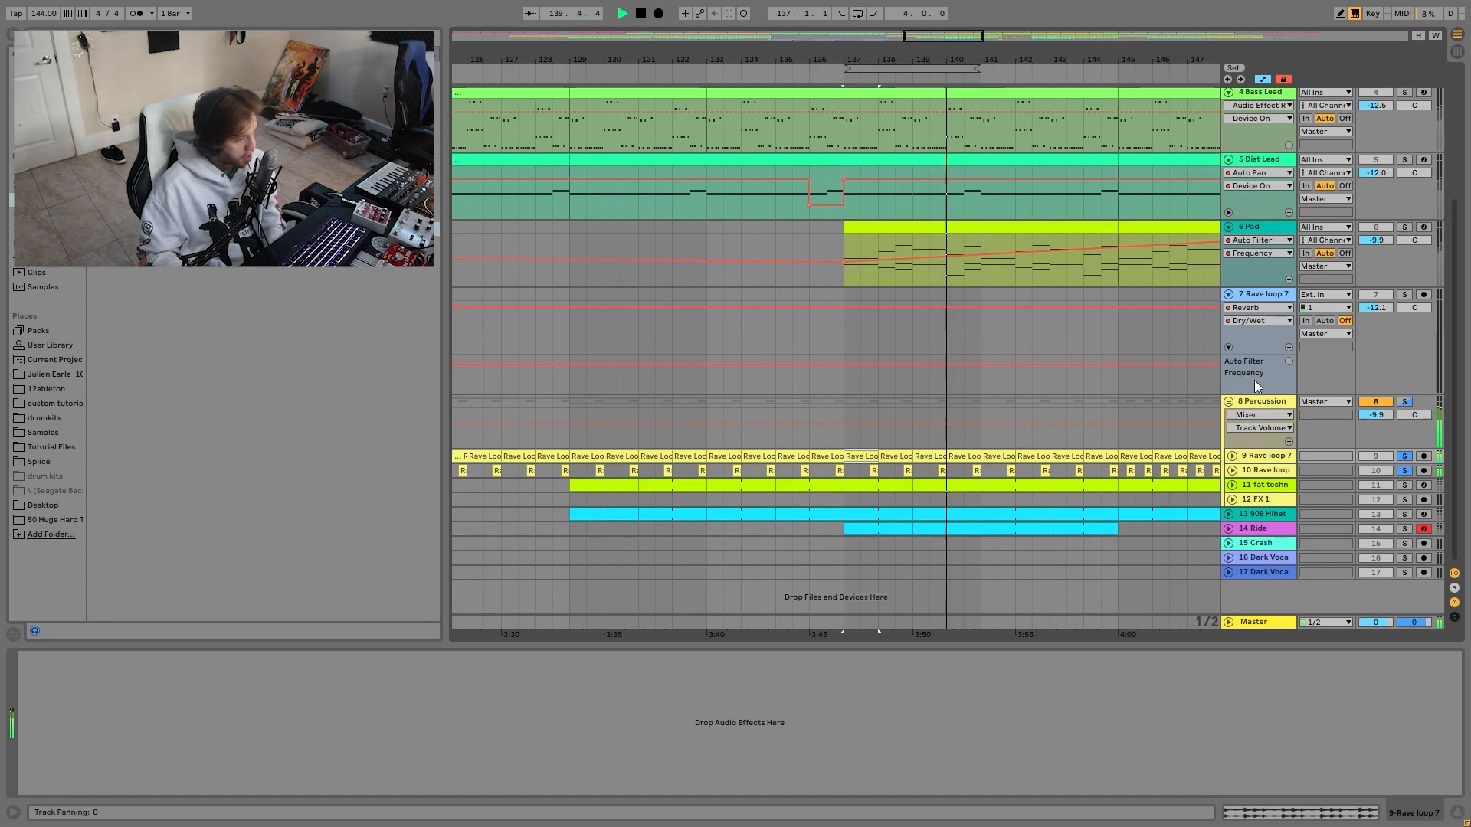
mouse_move(925, 54)
mouse_down()
mouse_move(919, 157)
mouse_move(921, 53)
mouse_up()
key(v)
key(space)
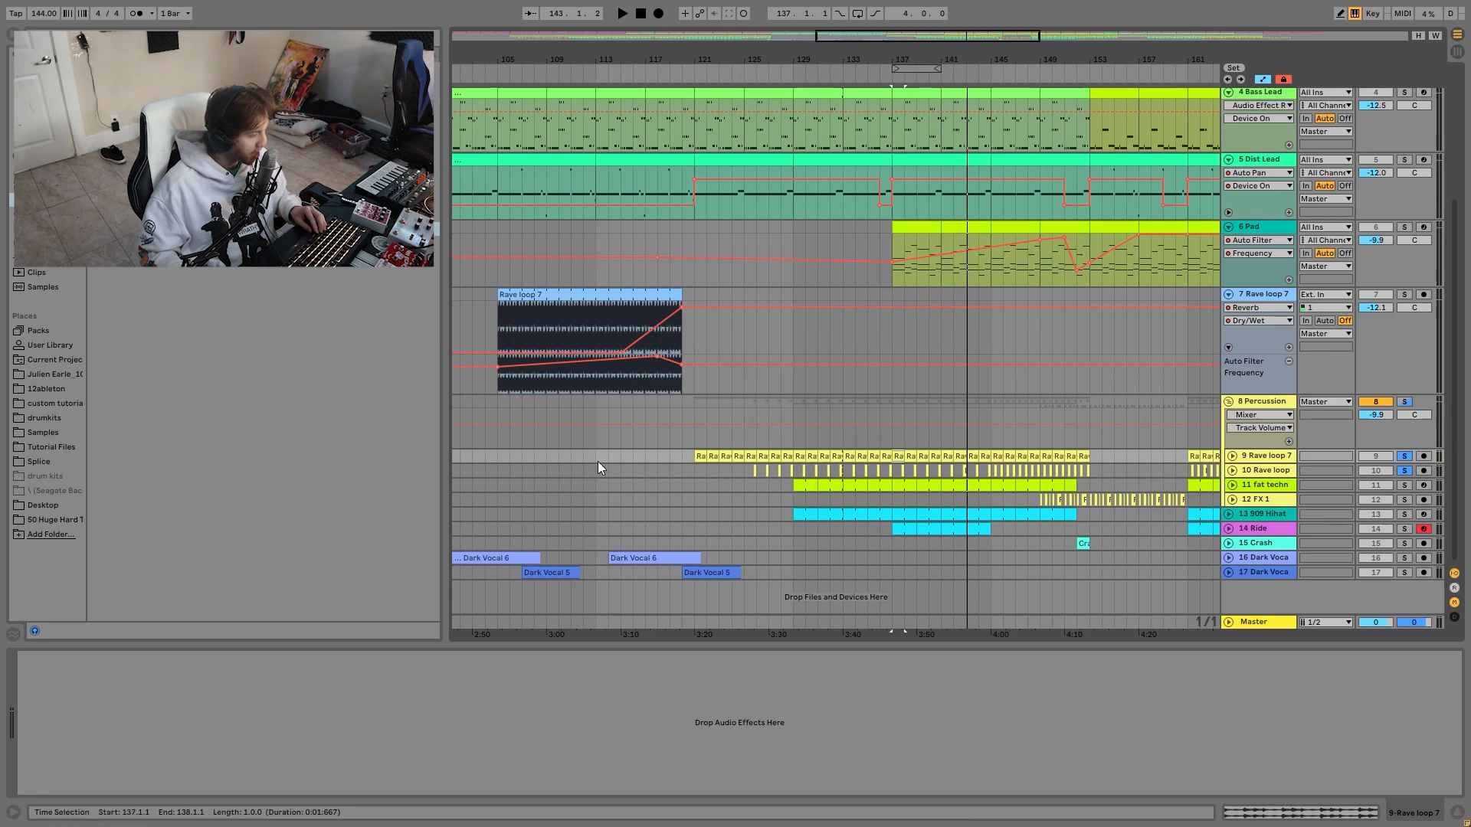
Replay the two soloed rave loops from bar 137 with their individual clips enlarged.
drag(891, 57, 854, 389)
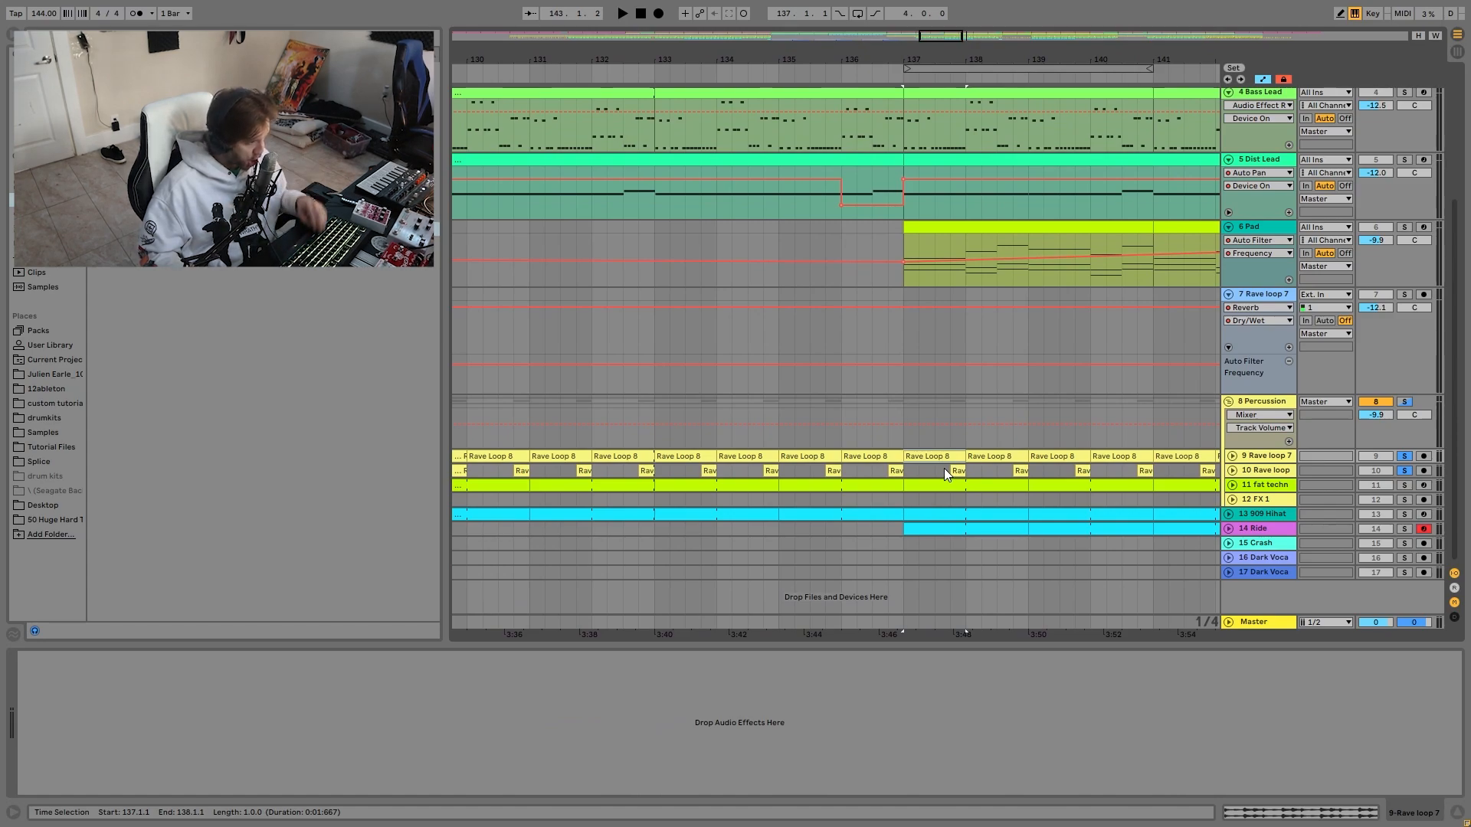
key(space)
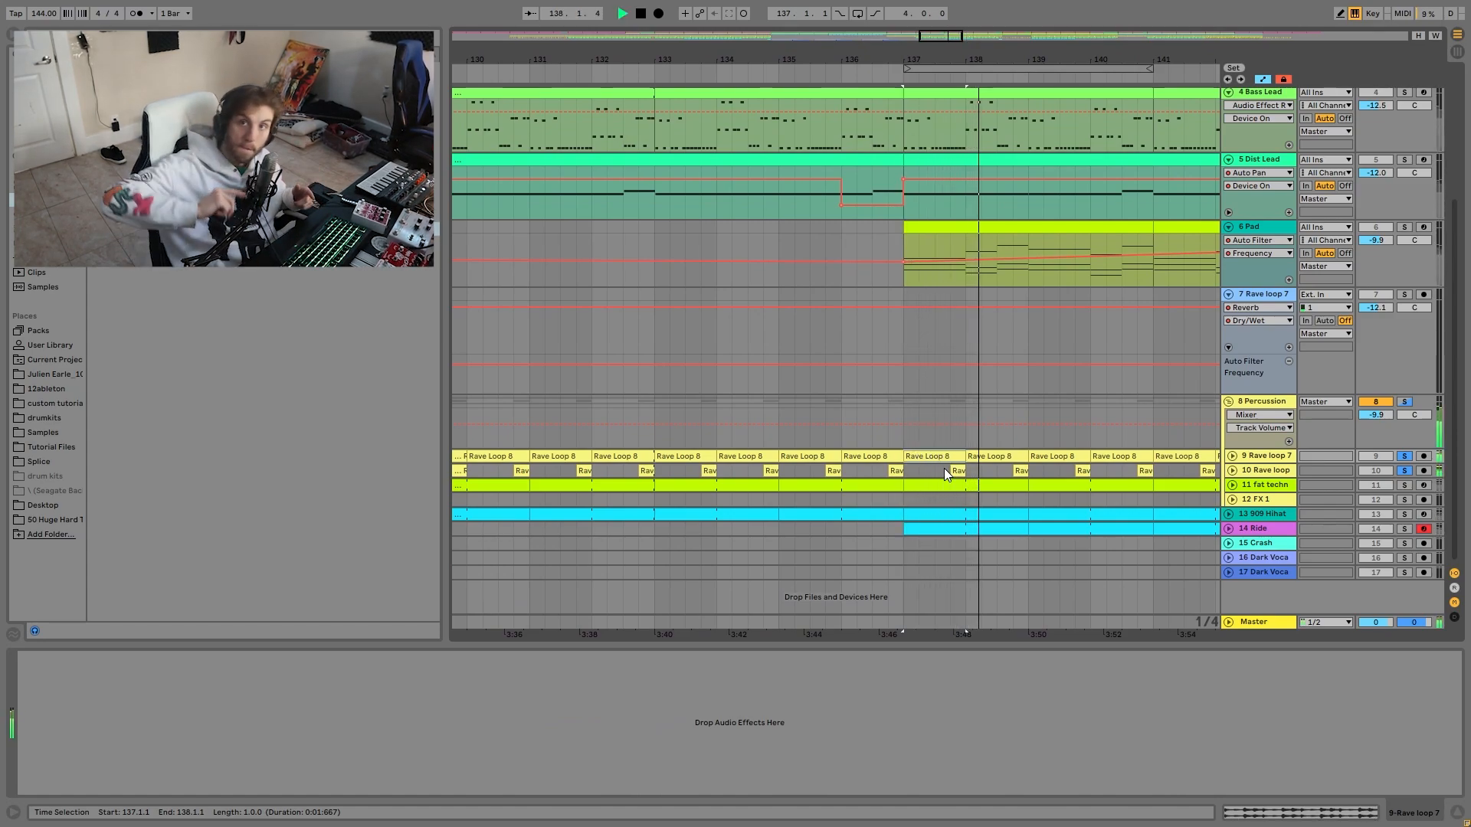
key(space)
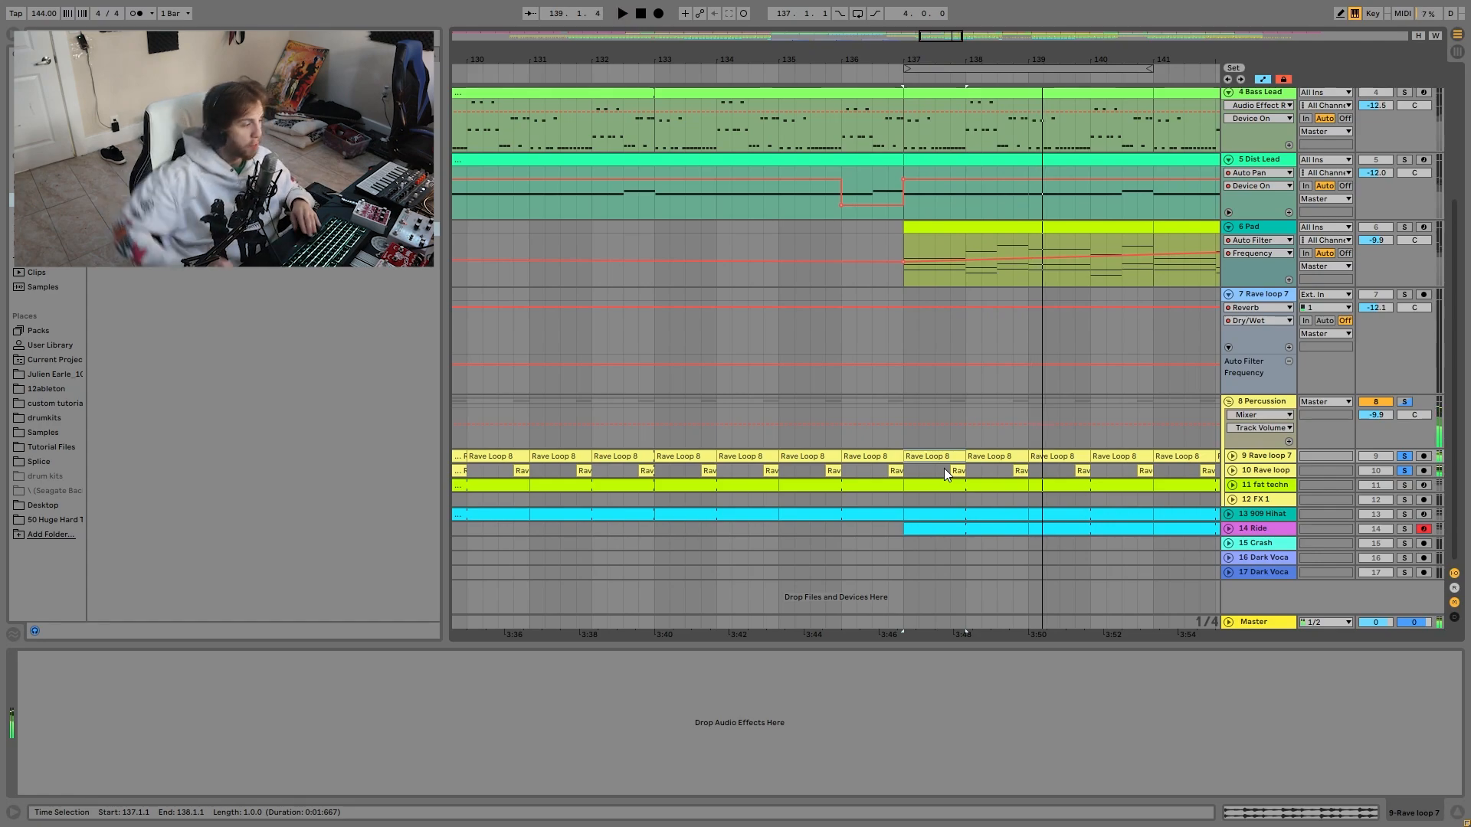
Play the soloed rave loops from bar 145, where the clips on track 10 repeat more often.
scroll(944, 467, right, 4)
scroll(944, 467, right, 4)
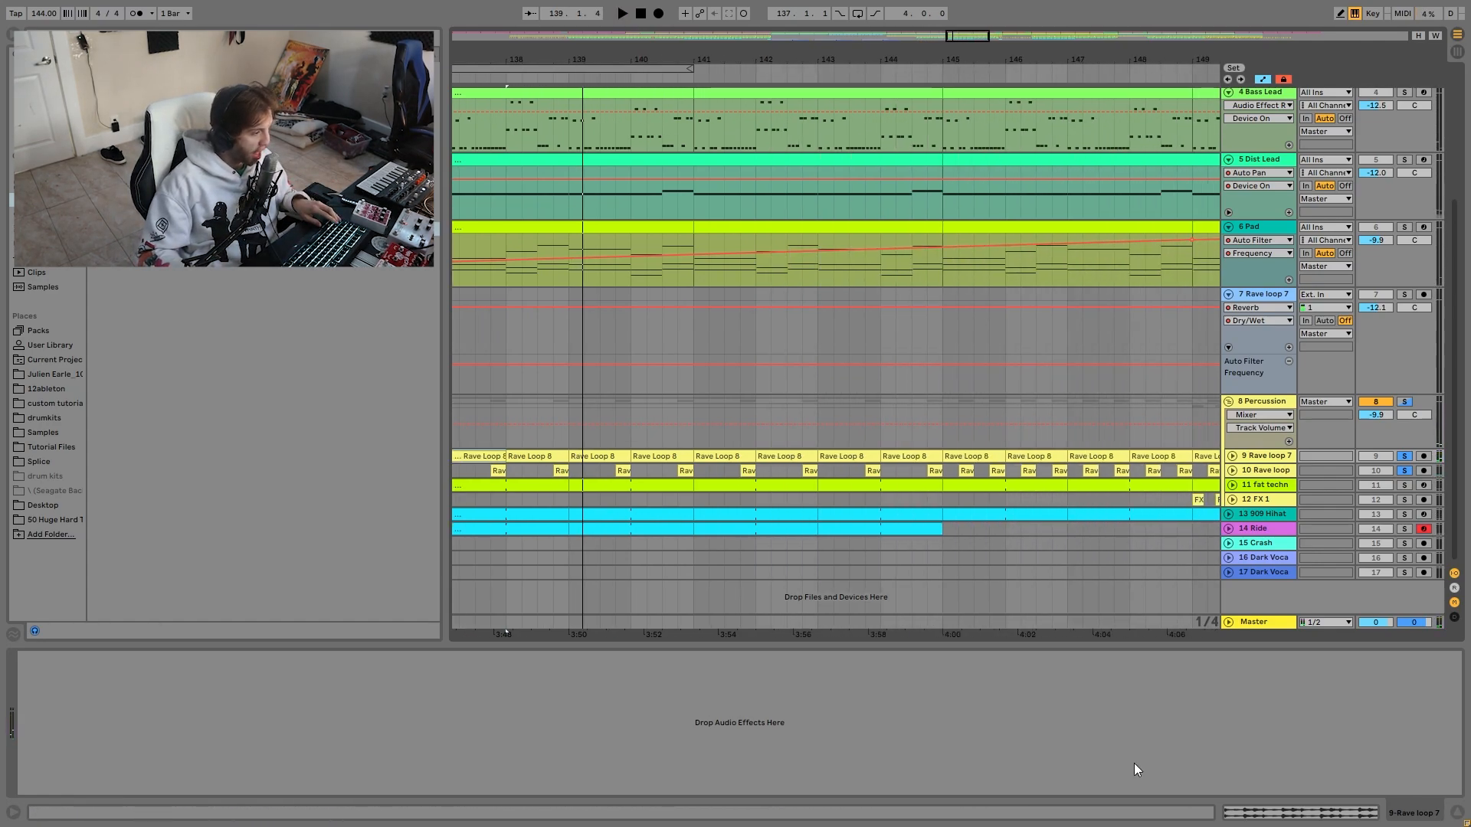
click(961, 456)
key(space)
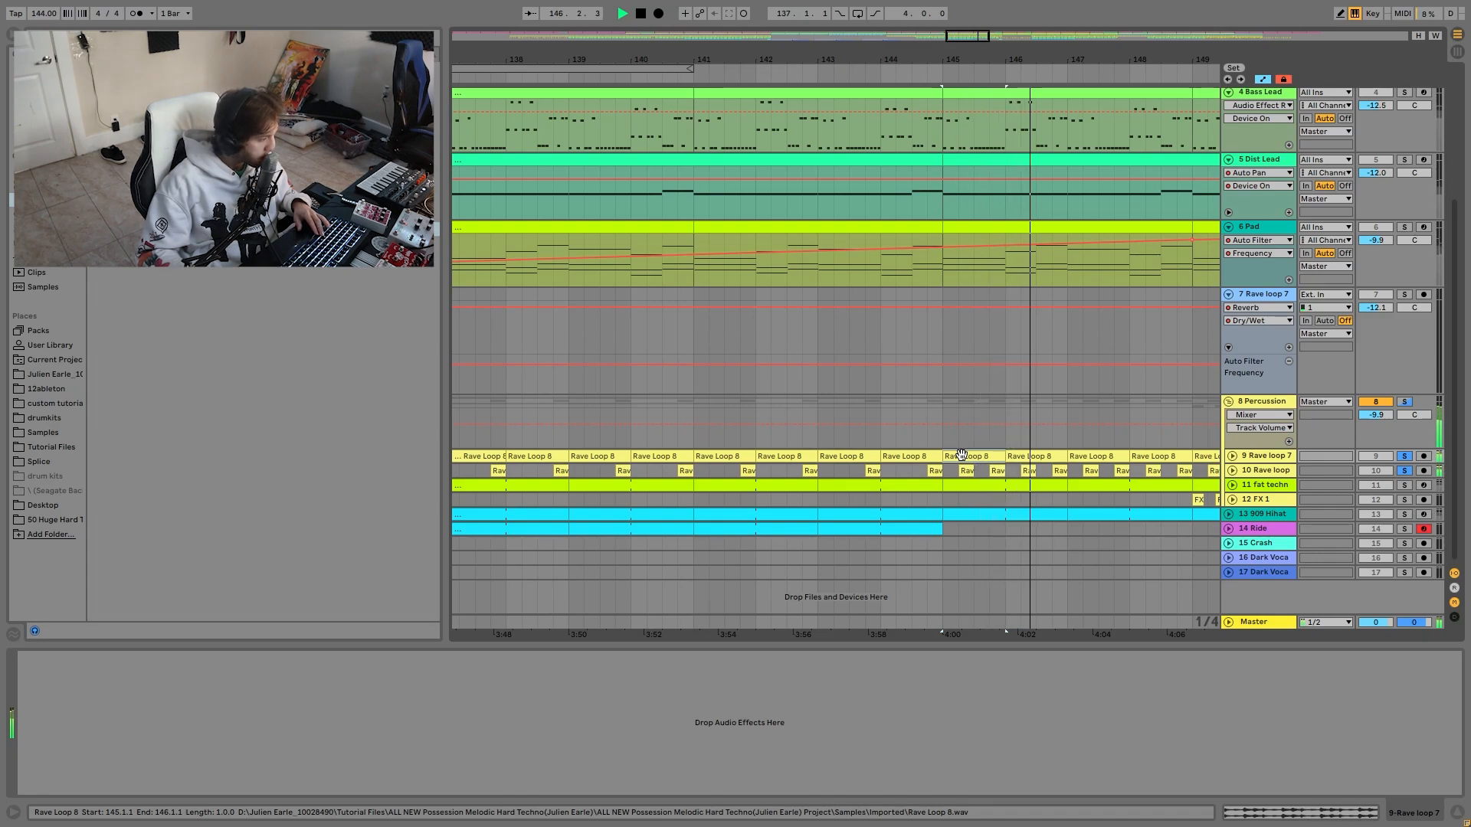
key(space)
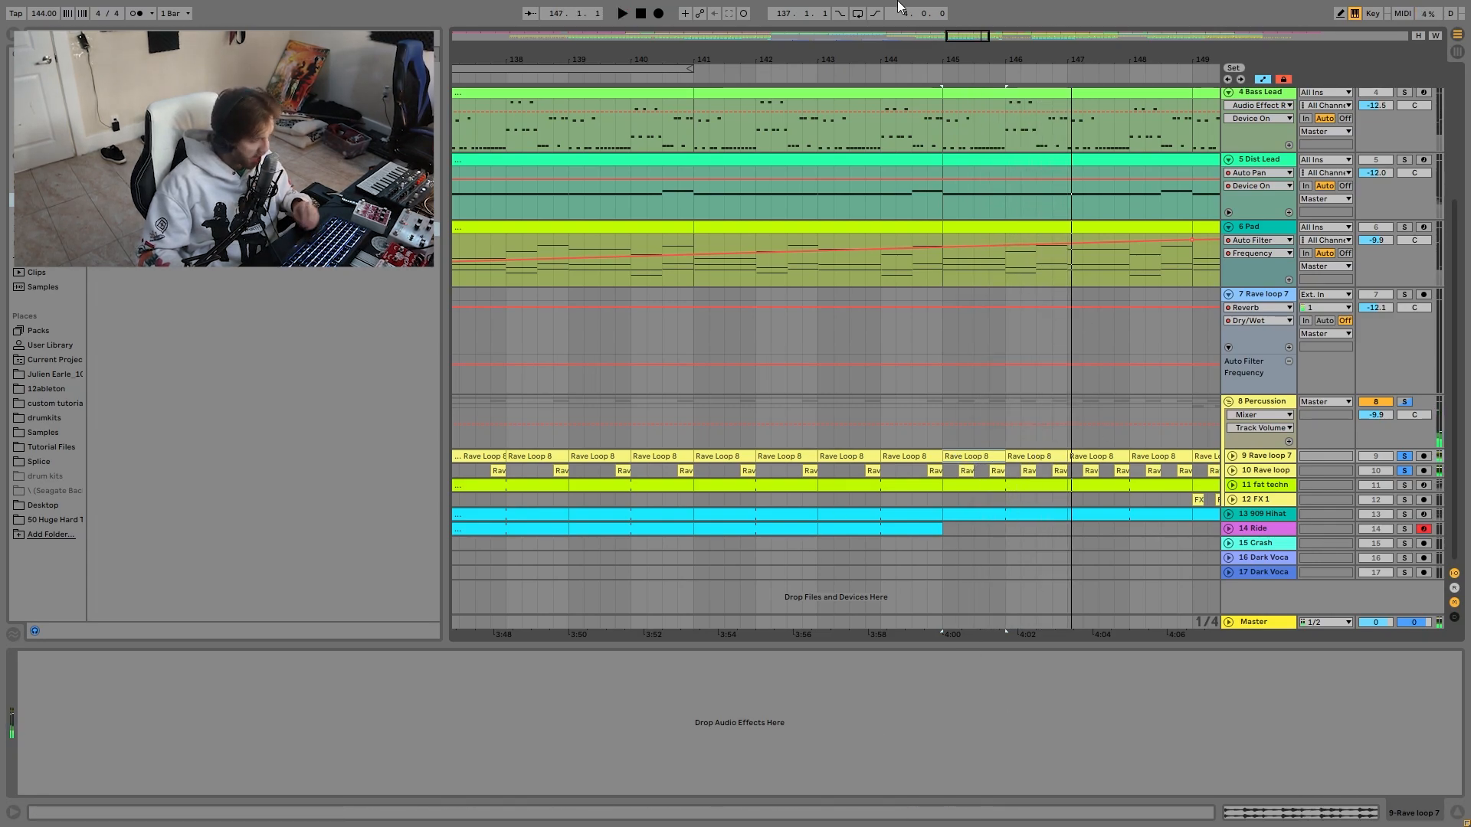
Unfold tracks 9 and 10 to show their waveforms and play both loops from bar 137.
drag(774, 60, 1029, 55)
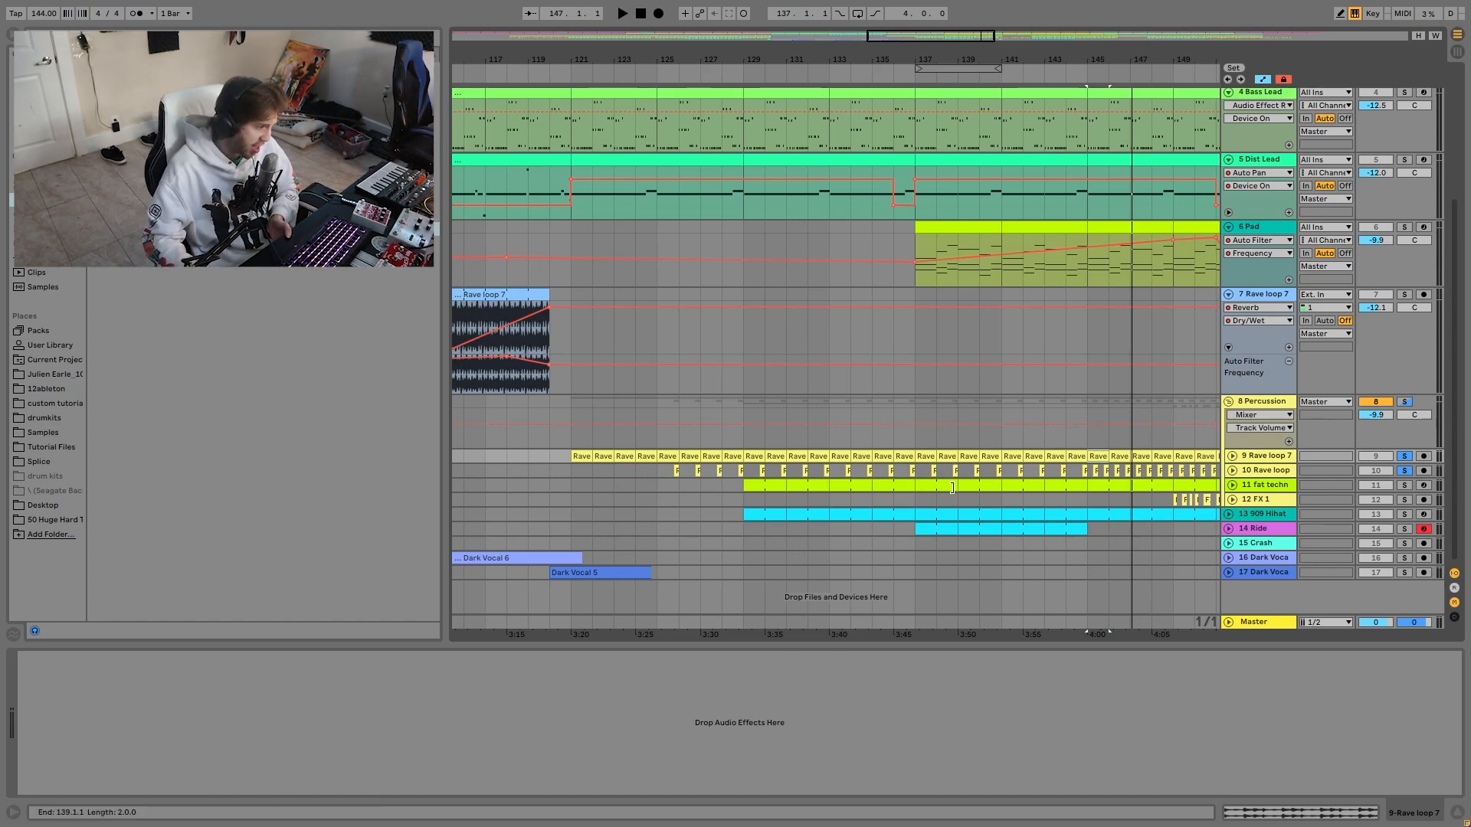
click(927, 460)
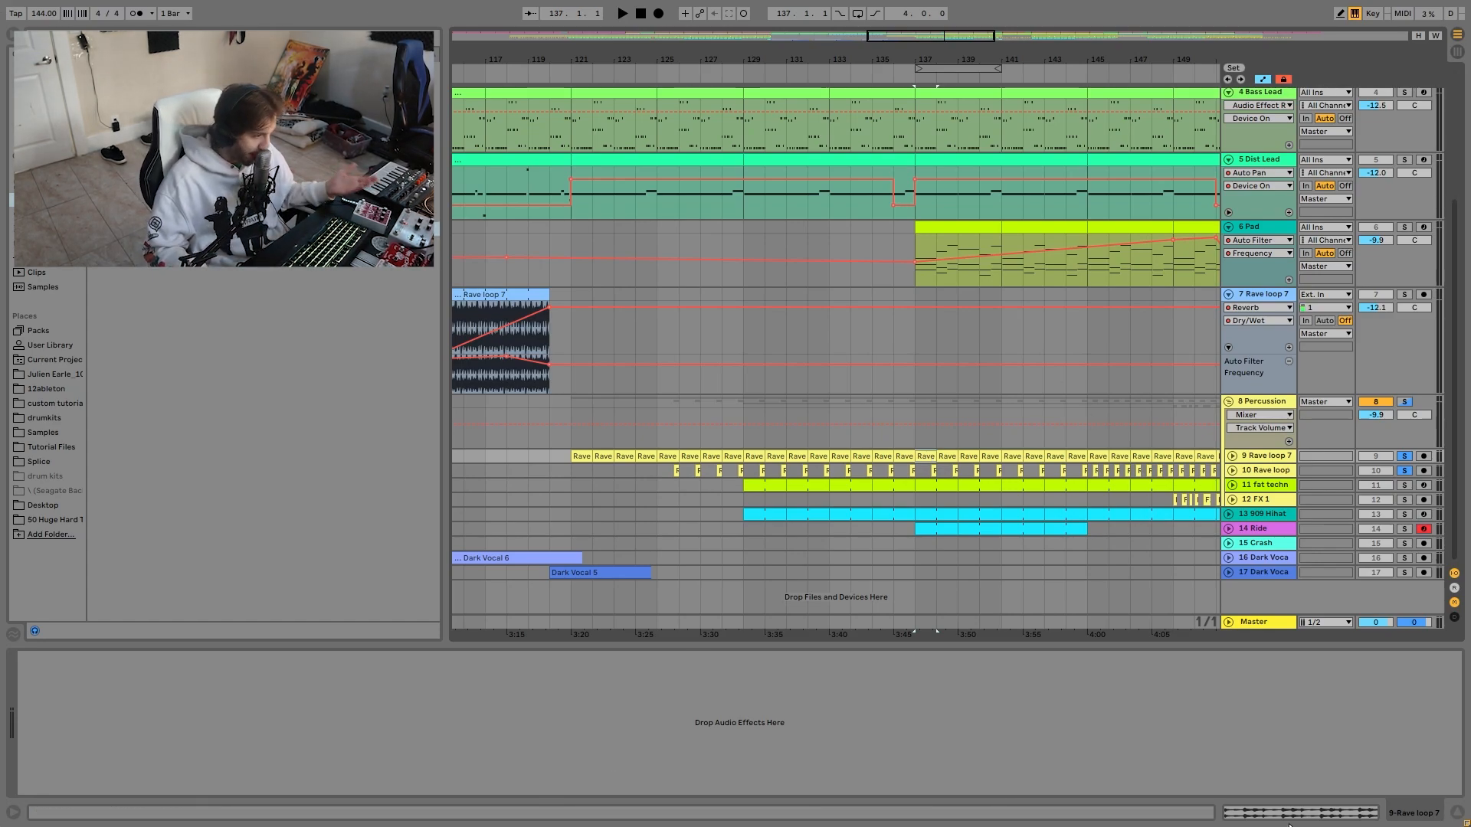
click(1232, 470)
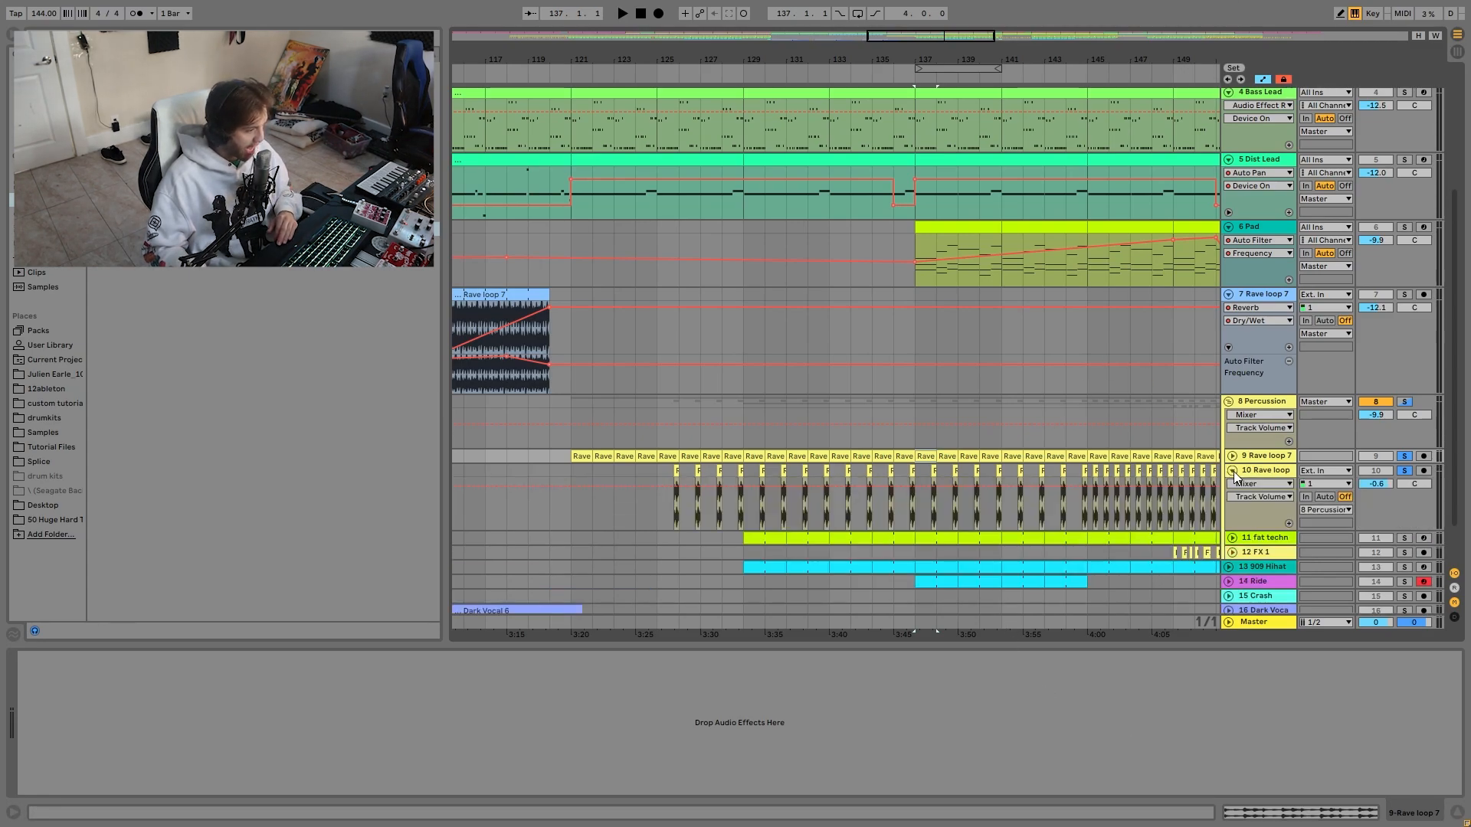
click(1233, 456)
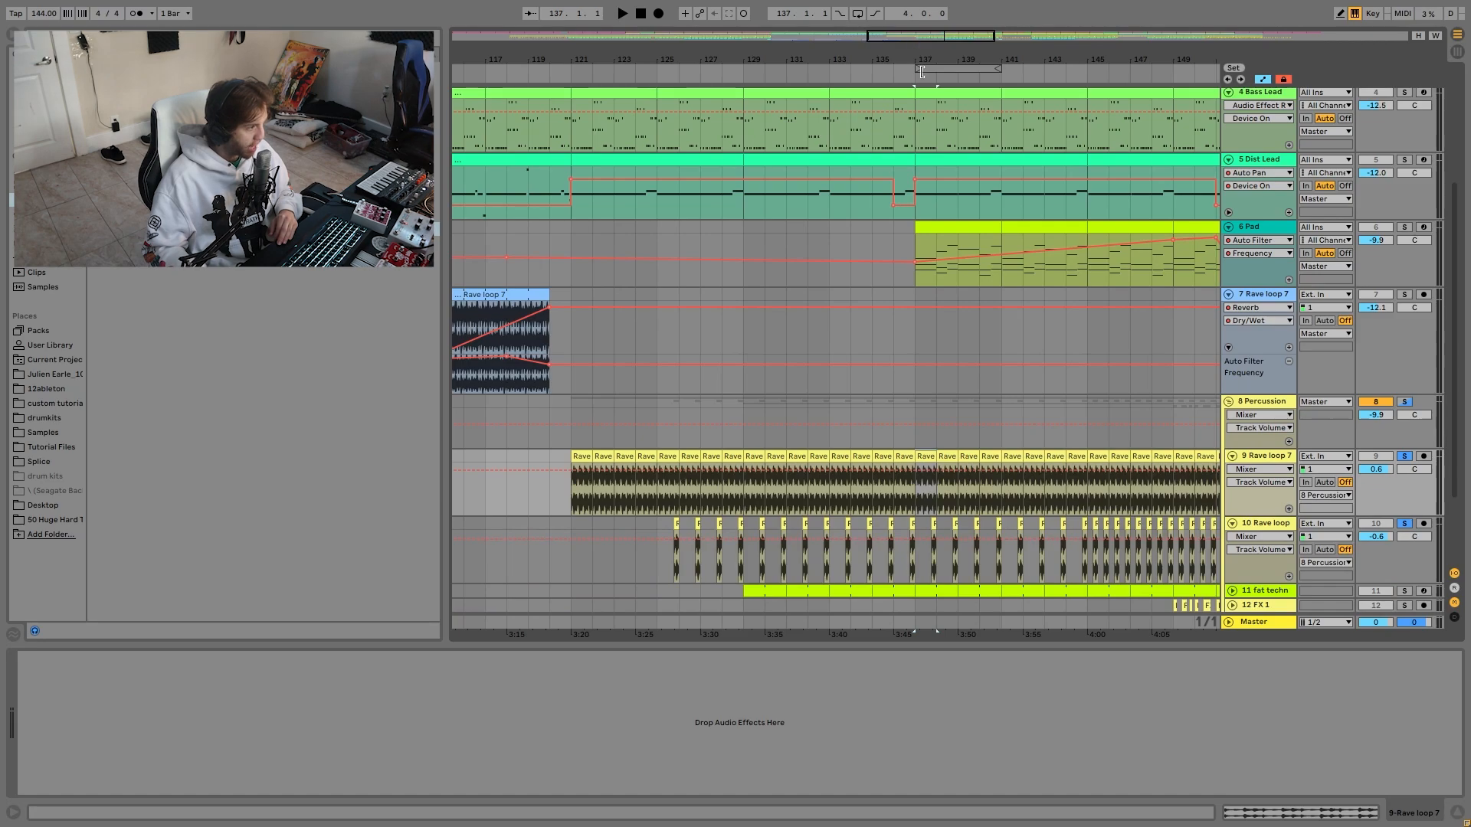
drag(912, 47, 924, 205)
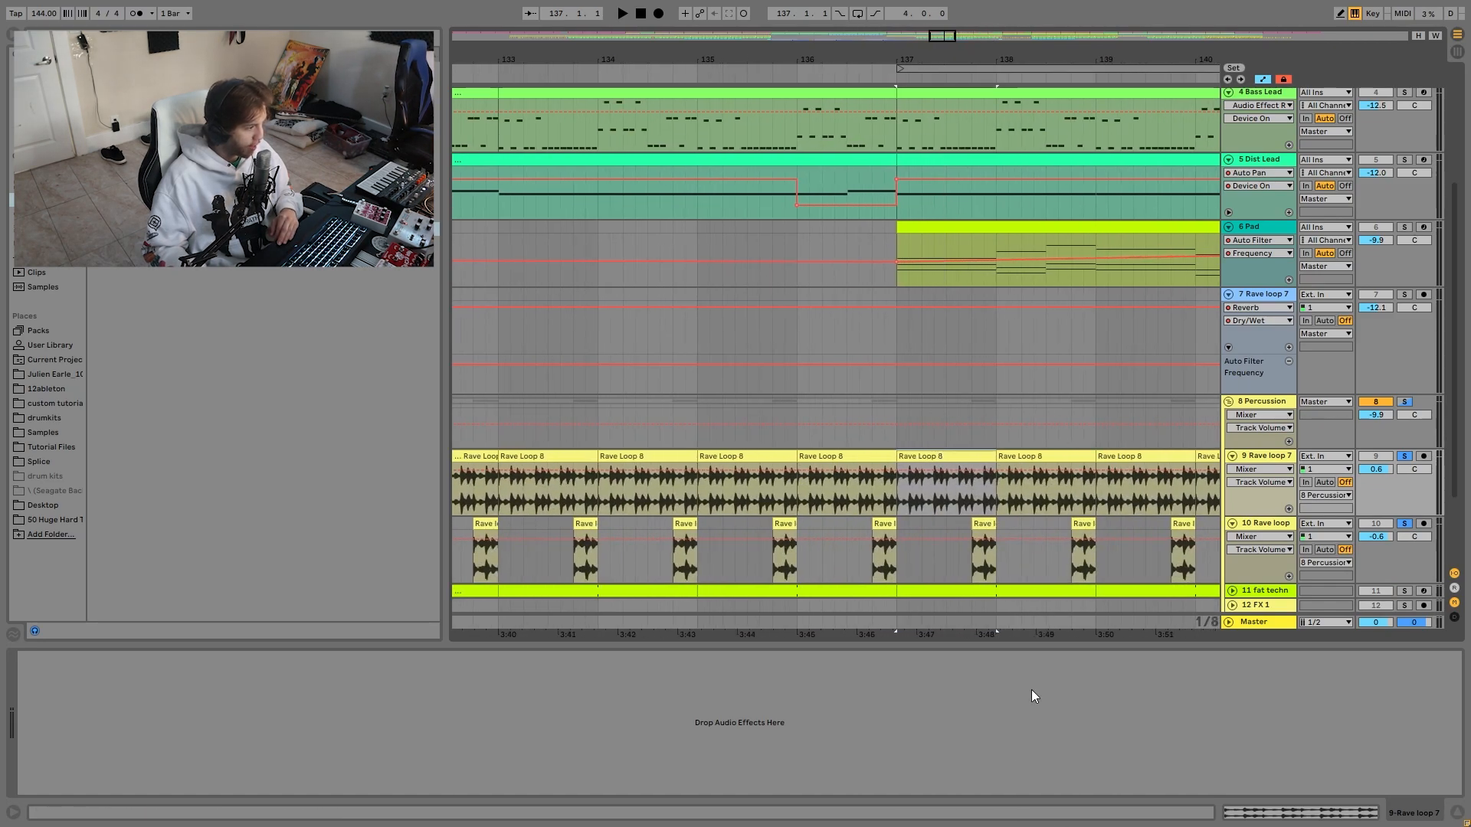
key(space)
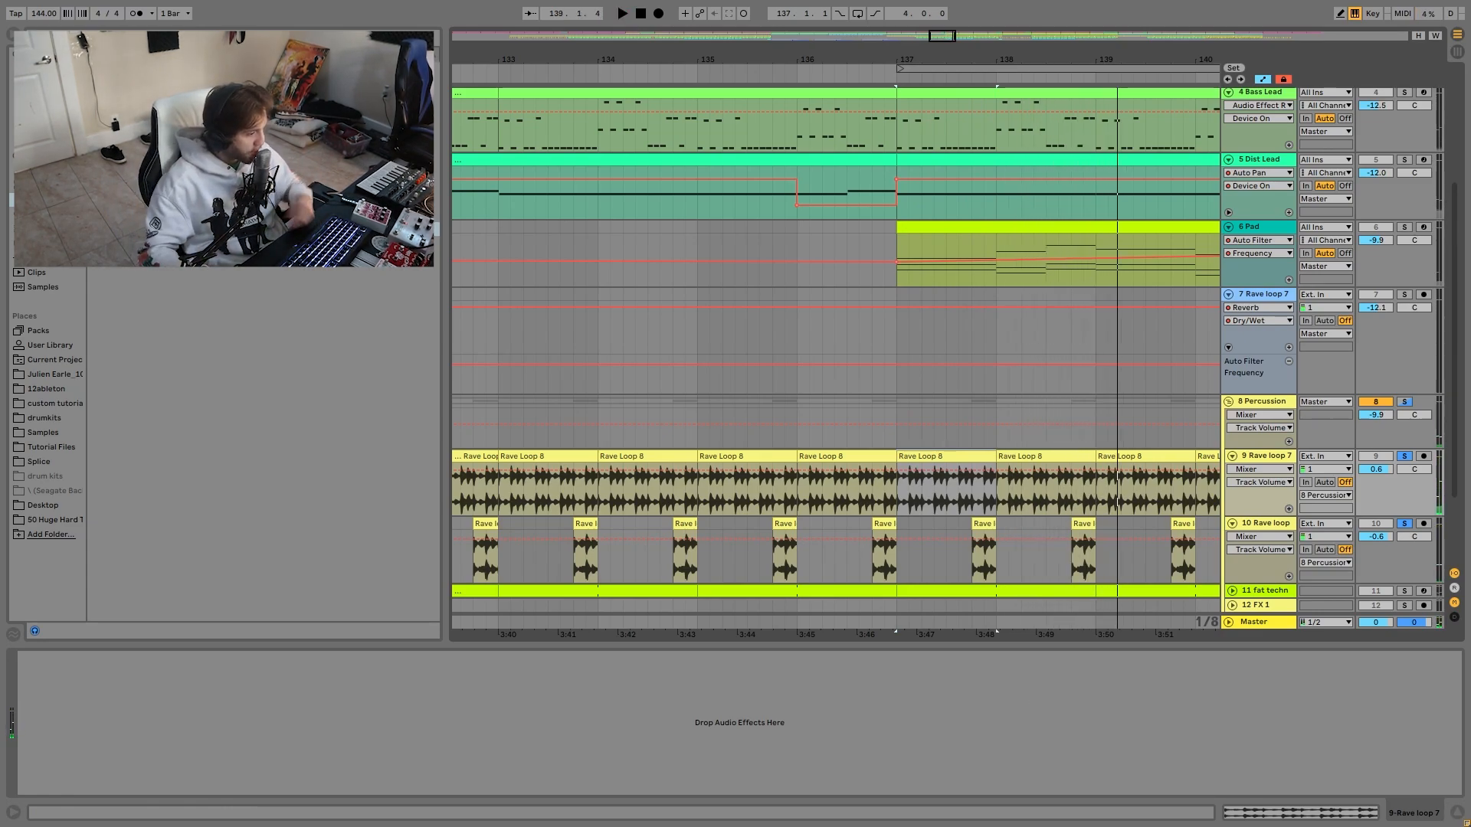
Check which devices can be automated on track 10 and view its clips in the wider arrangement.
click(1271, 536)
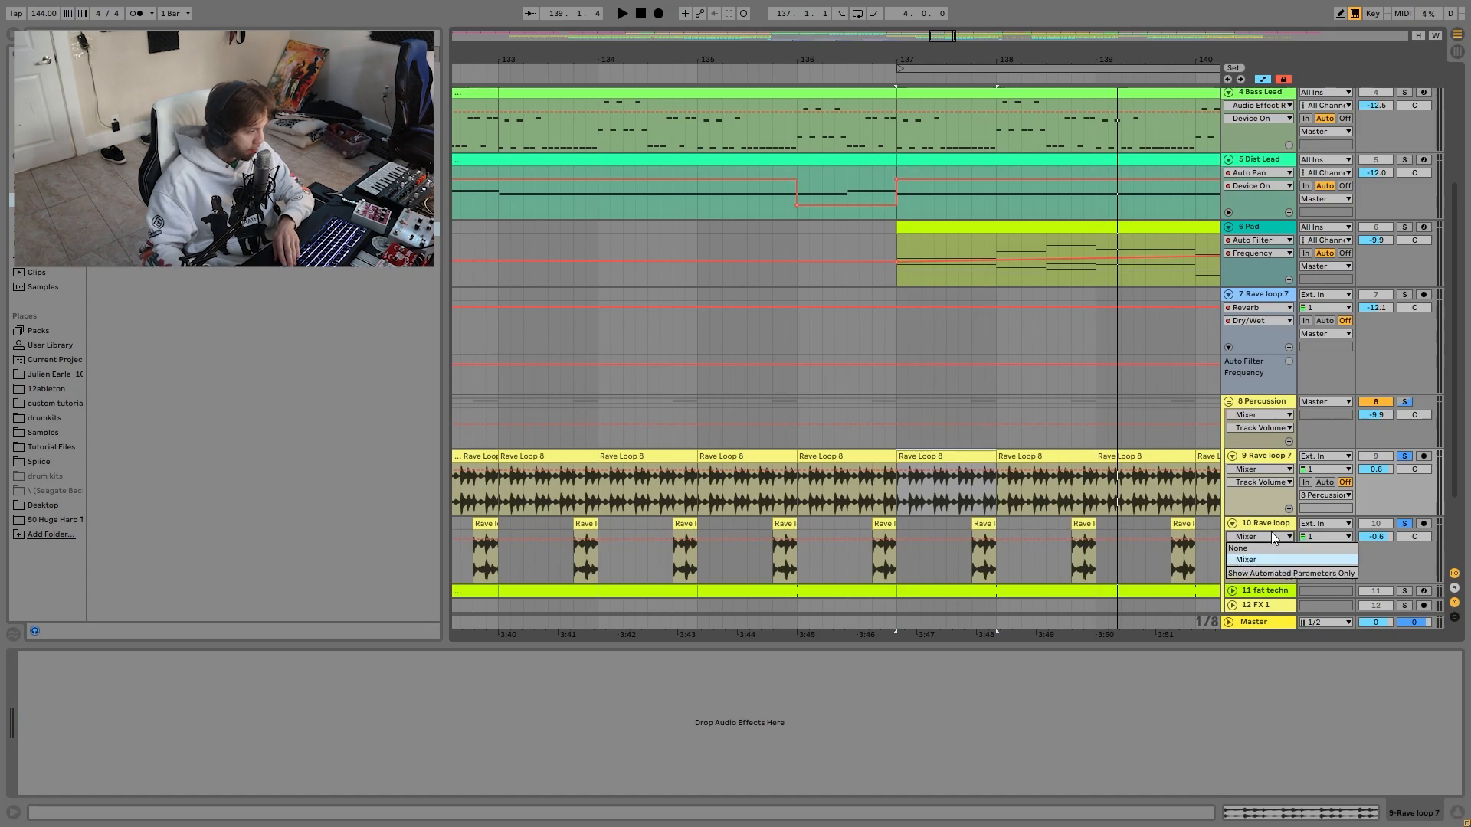
click(1271, 533)
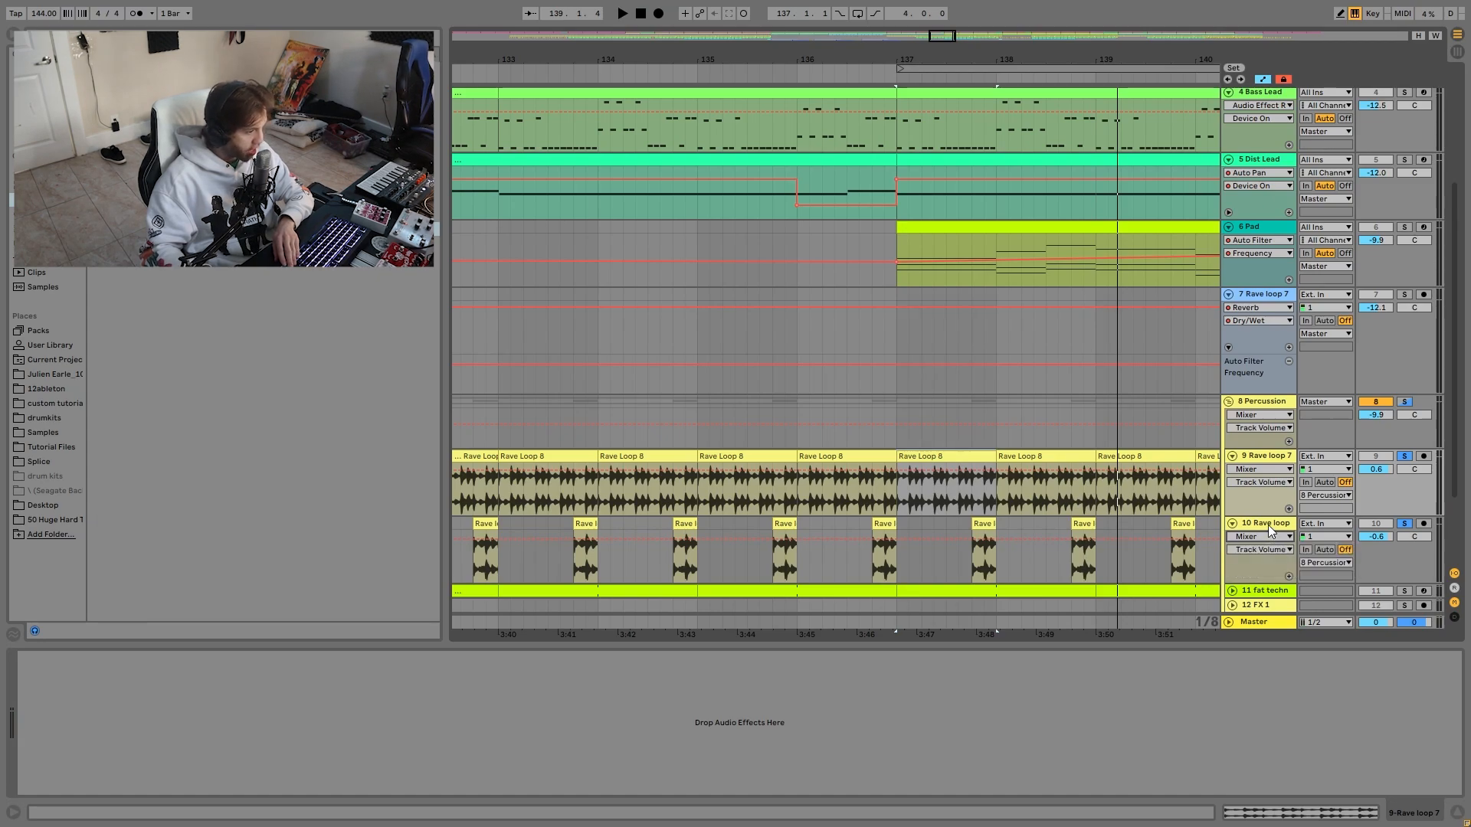
scroll(1266, 523, down, 3)
scroll(1267, 523, down, 1)
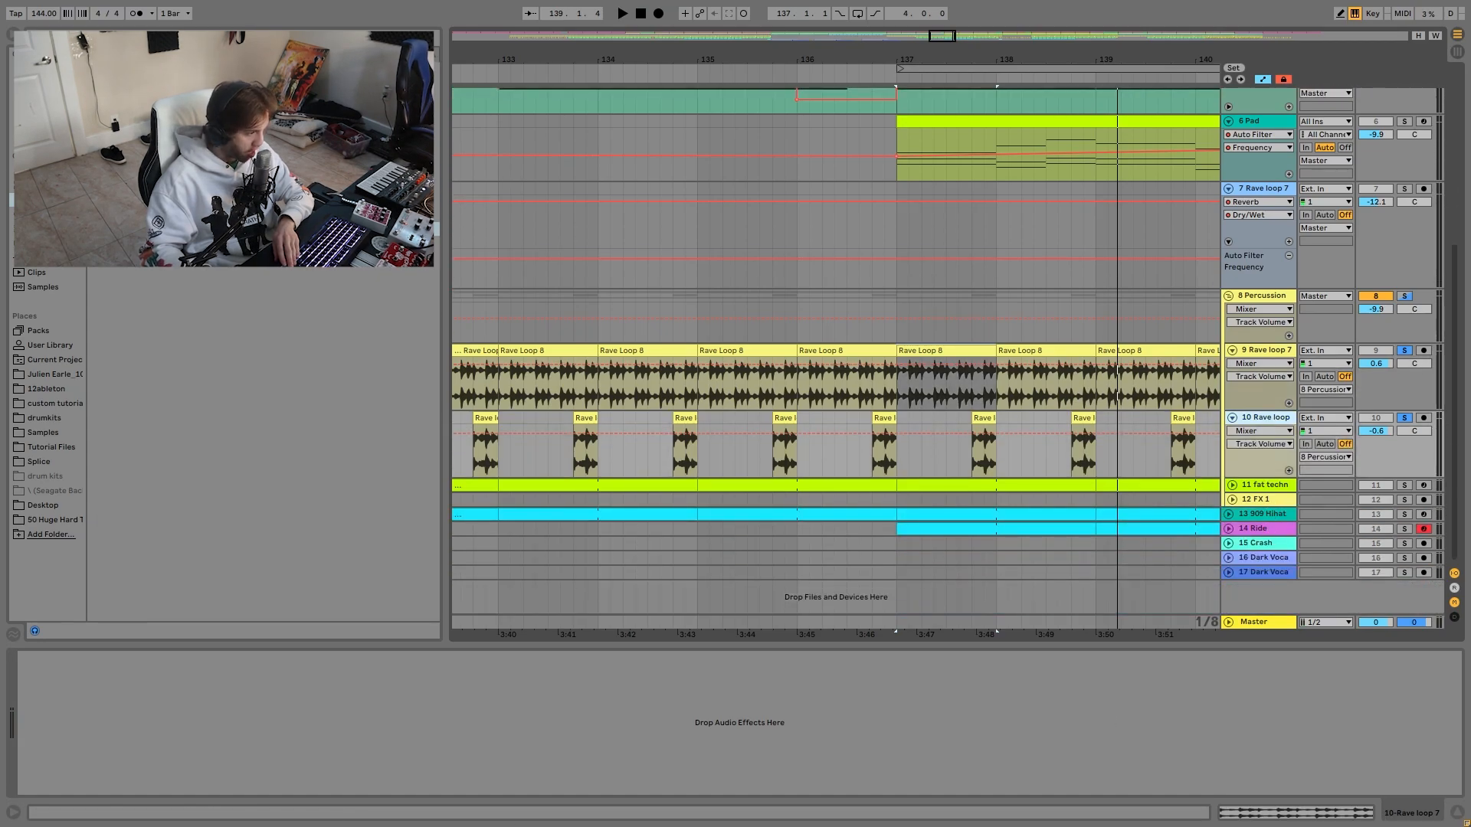
drag(926, 60, 927, 15)
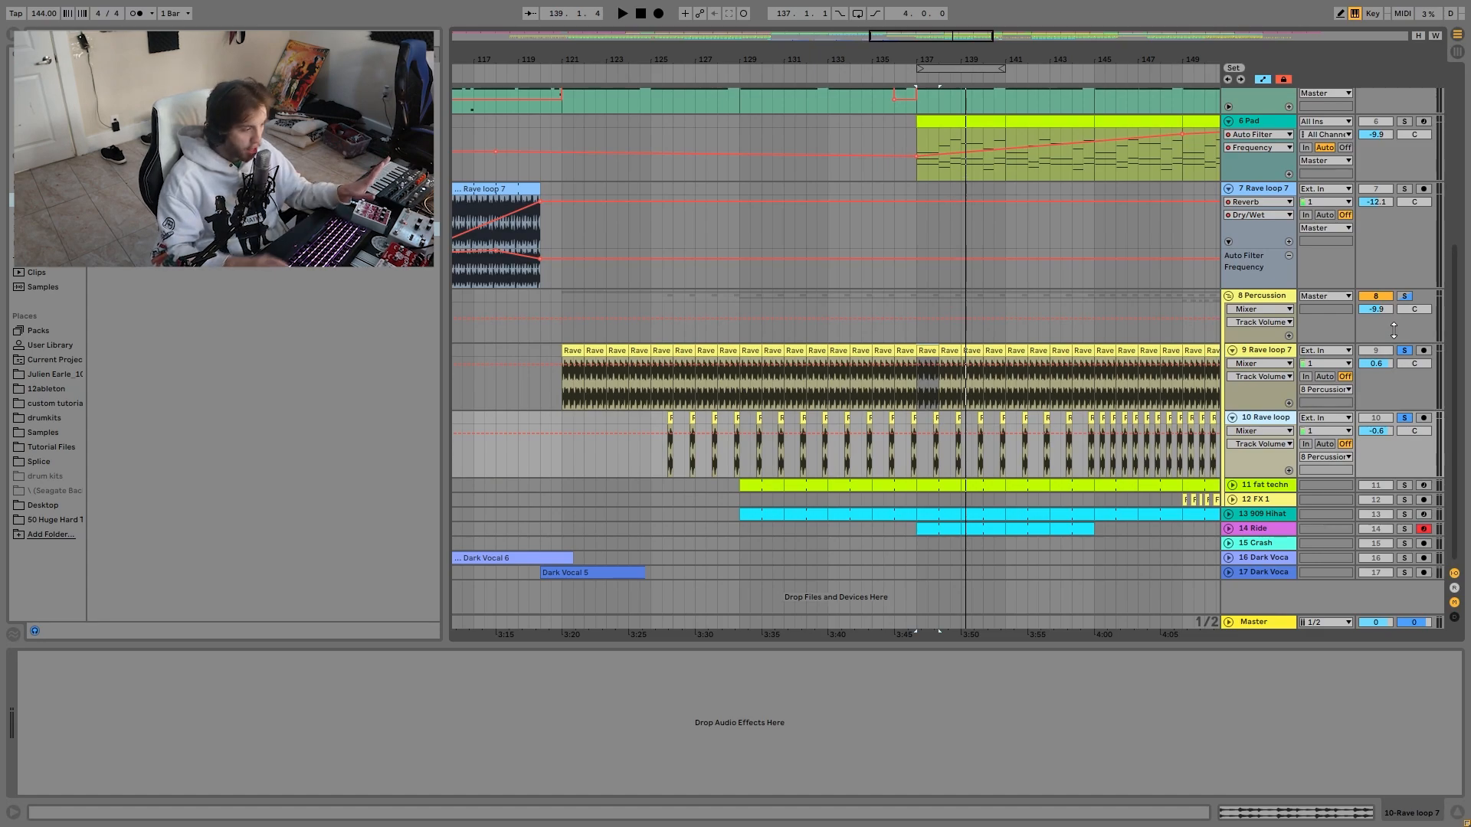
key(Up)
key(Down)
key(Left)
key(Up)
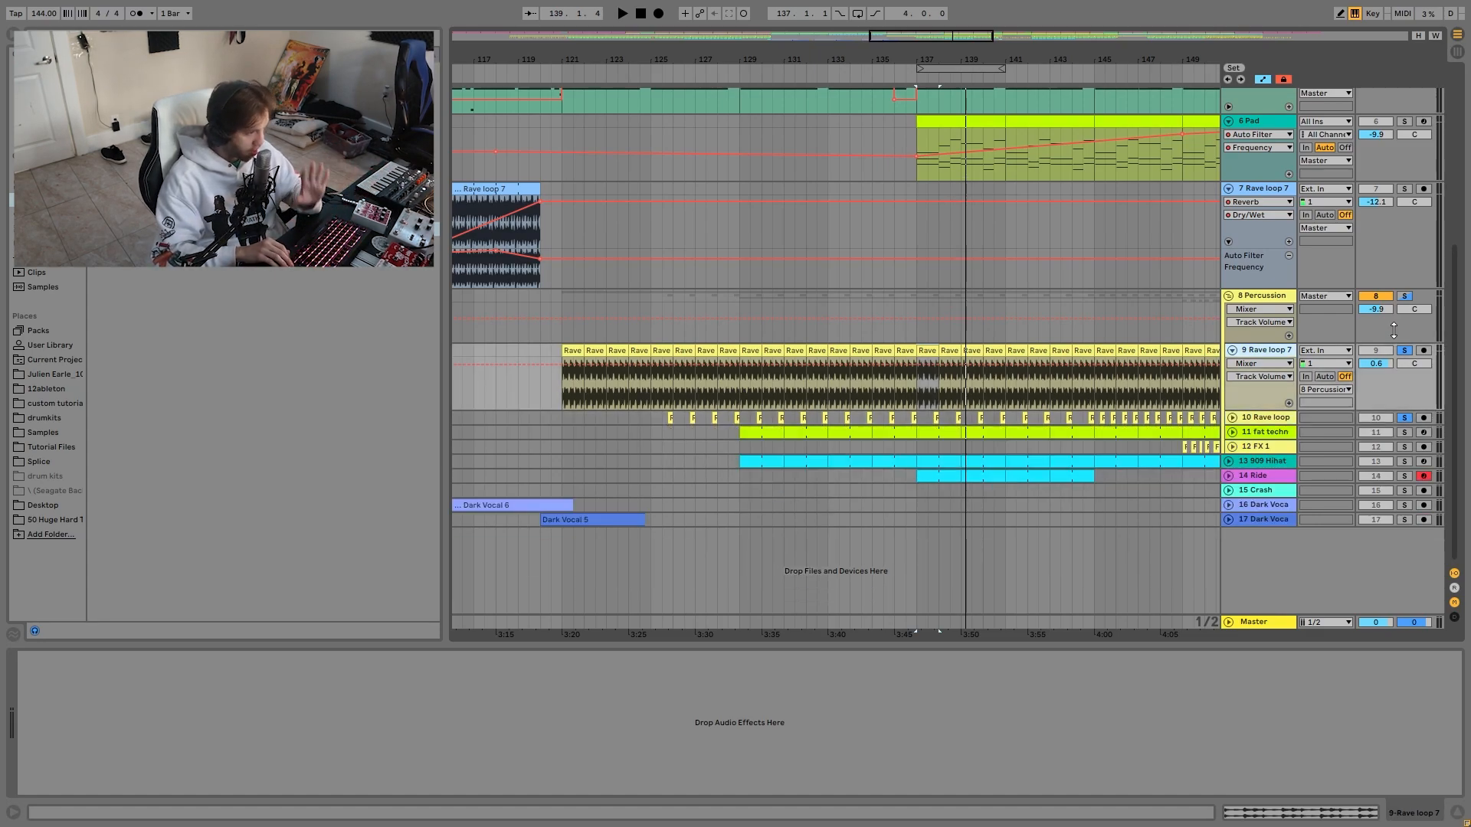
key(Down)
key(Right)
Solo the fat techno hat track, play it from bar 137 and unfold the FX 1 track.
key(Down)
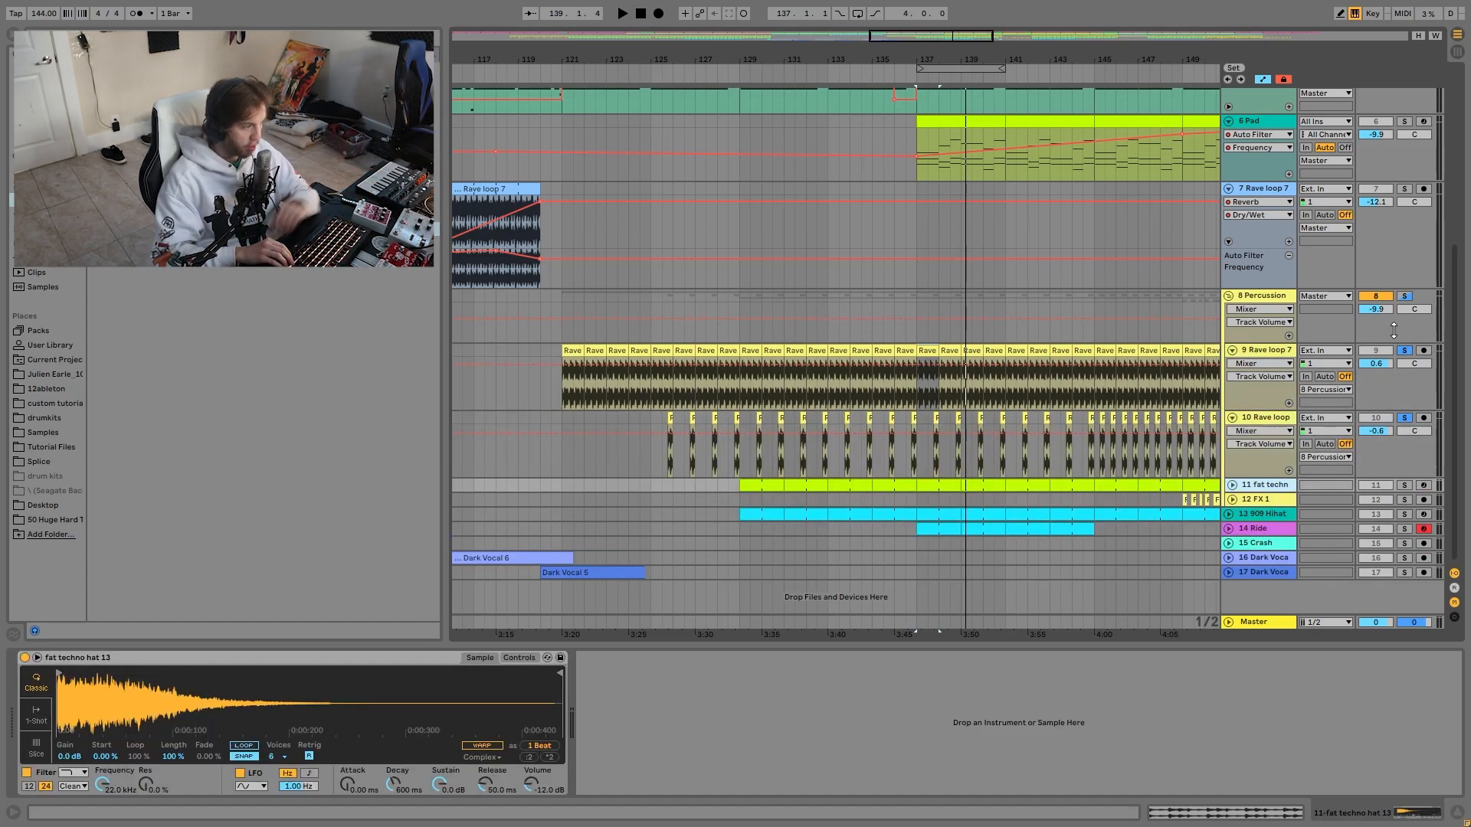
click(1406, 485)
key(space)
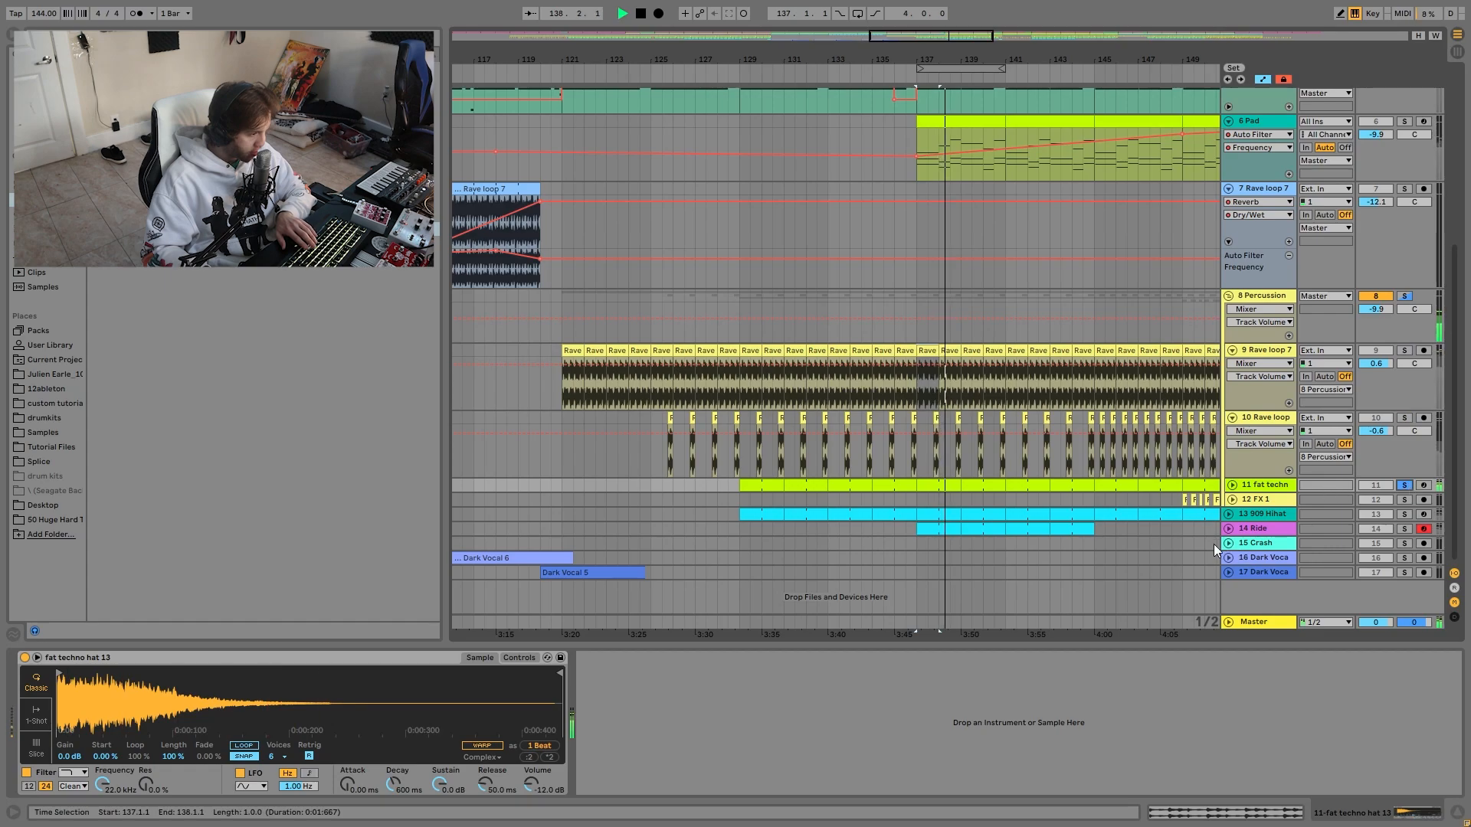
click(1232, 499)
key(space)
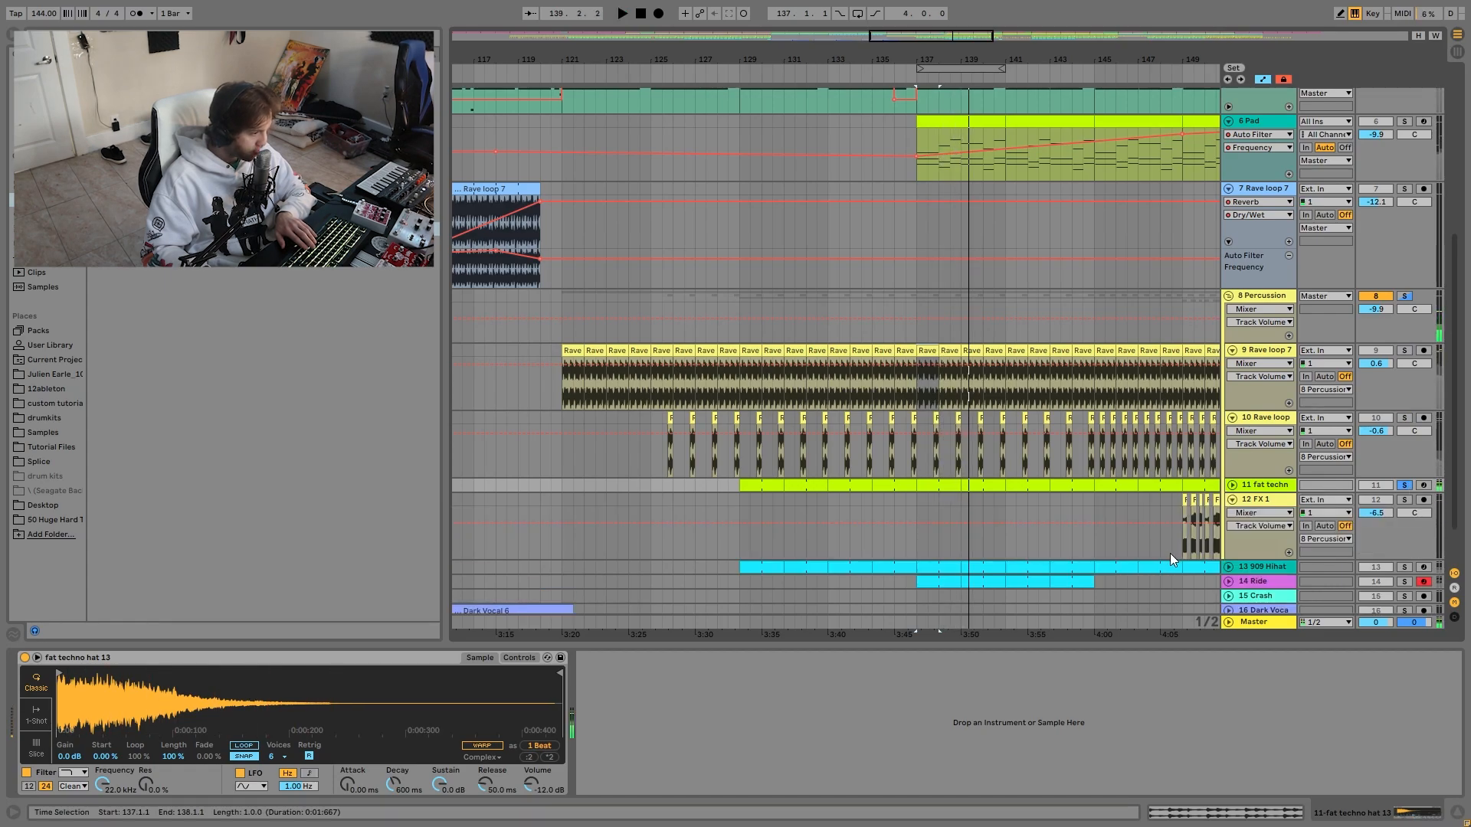
Solo the FX 1 track and play its clips from bar 149, replaying them with the clips enlarged.
click(1180, 554)
click(1407, 500)
key(space)
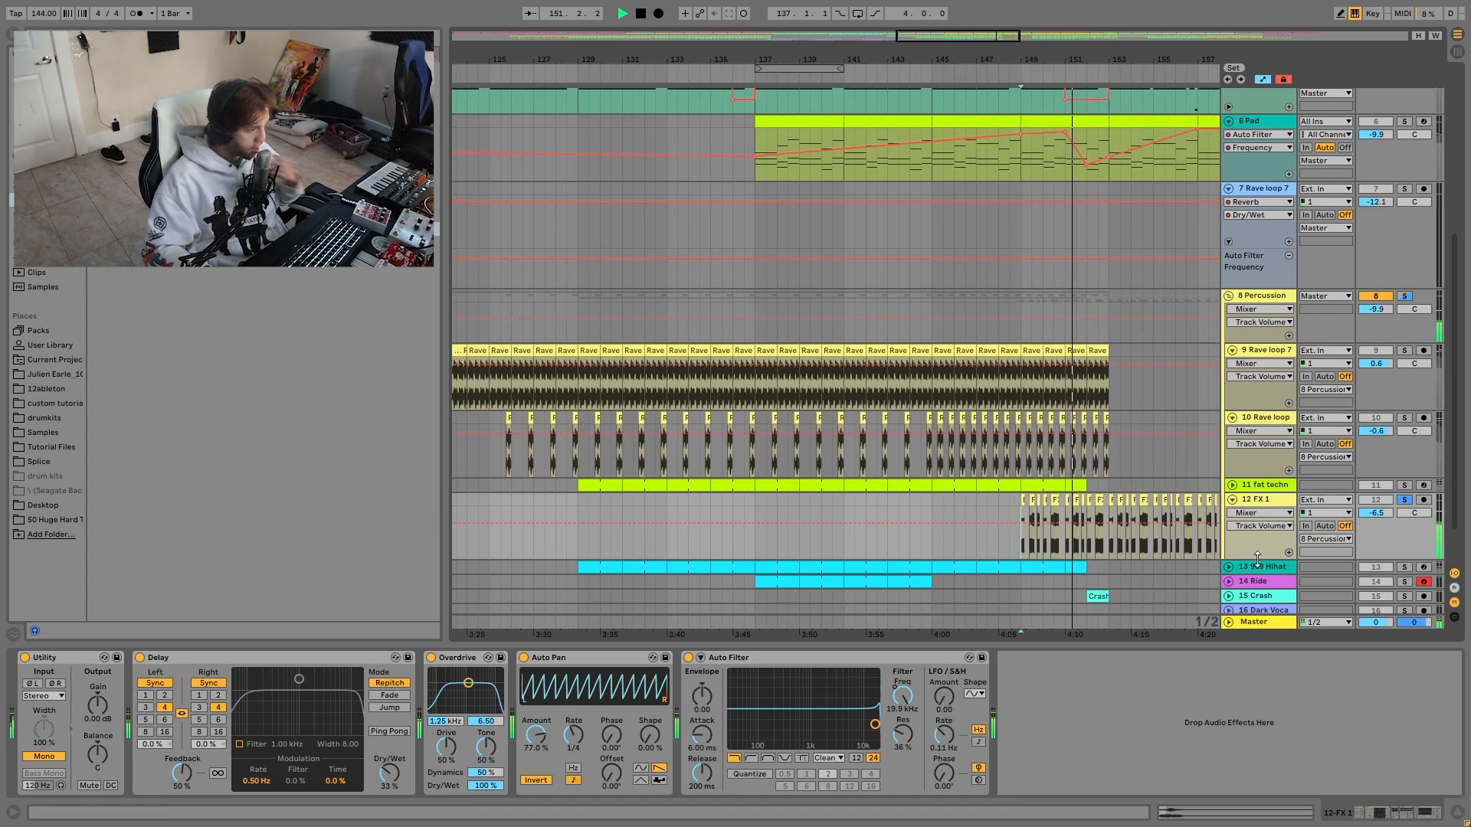
key(space)
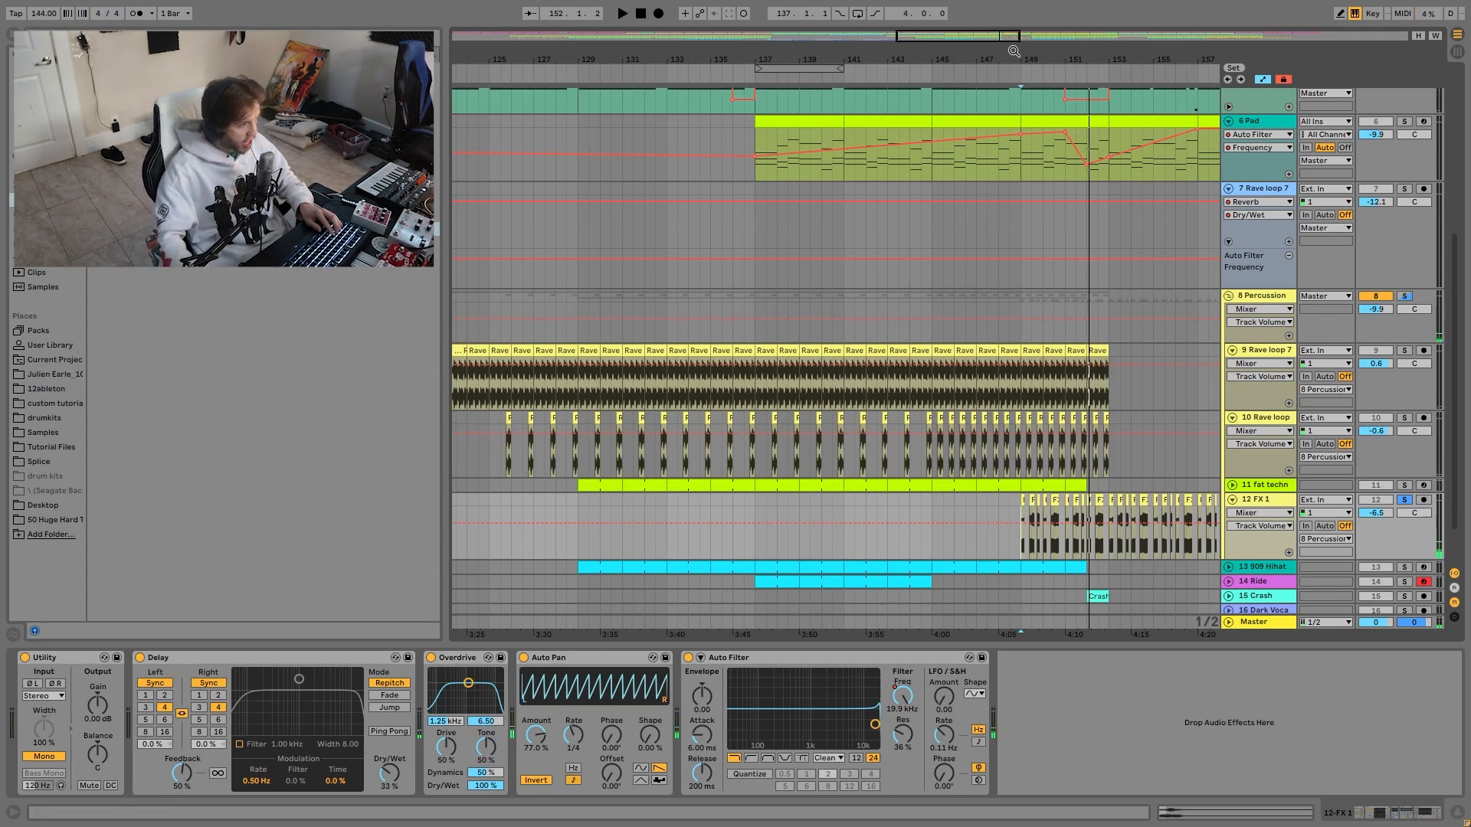
drag(1018, 50, 919, 88)
key(space)
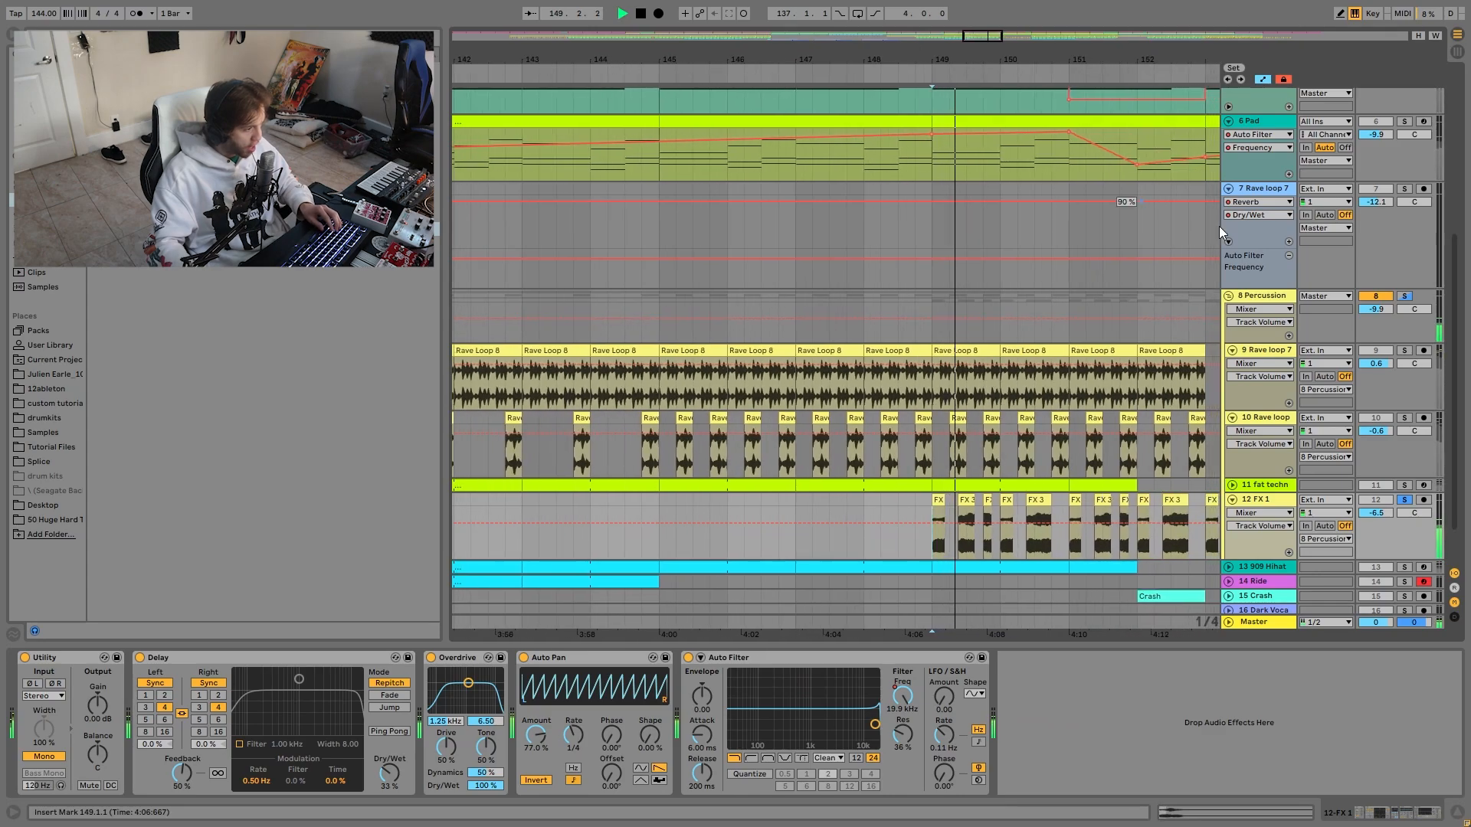
Unsolo the FX 1 track and play the full mix from bar 25 and from bar 41.
click(1405, 499)
key(space)
double_click(1092, 58)
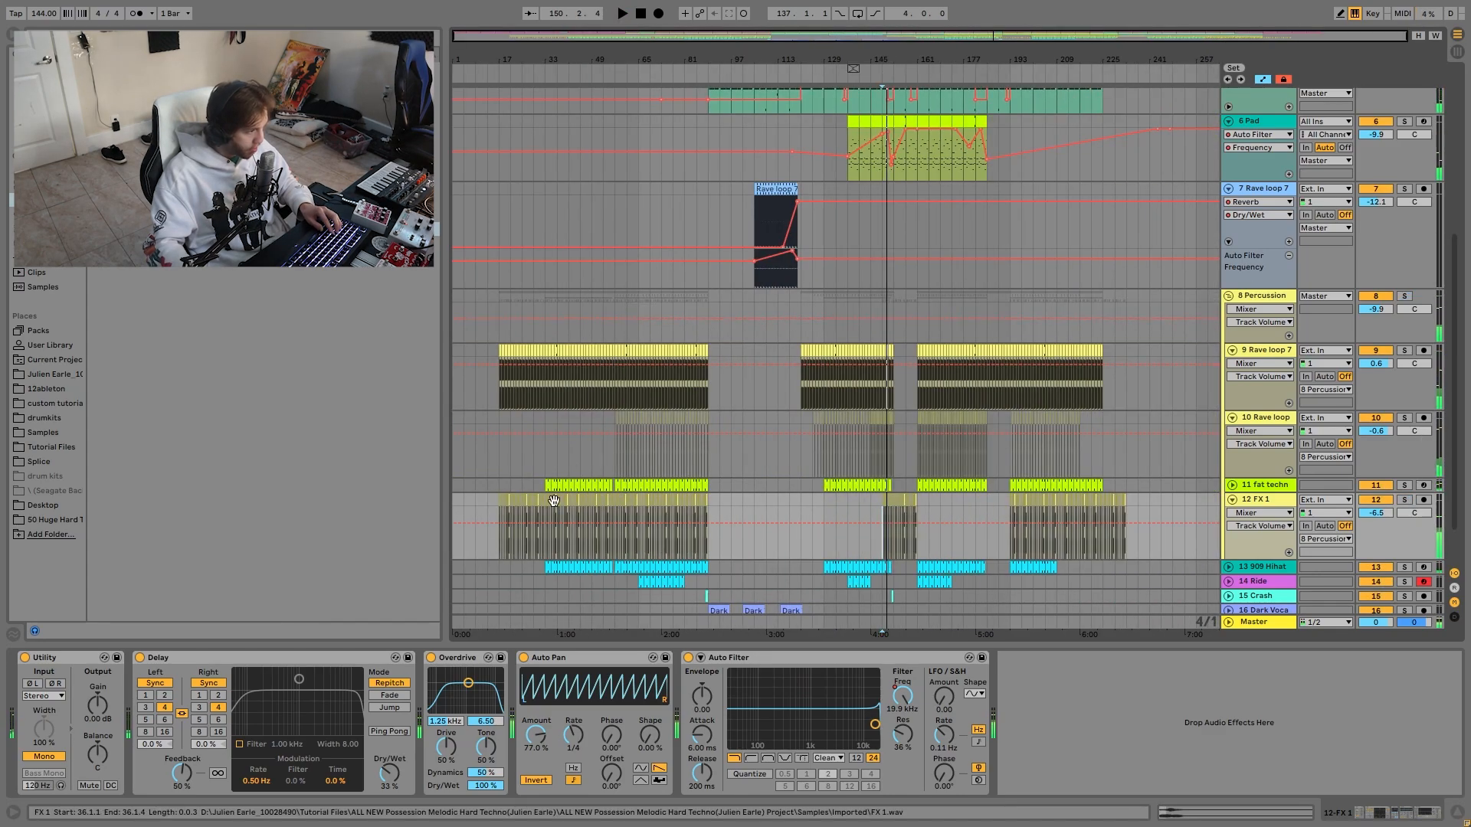
click(524, 461)
key(space)
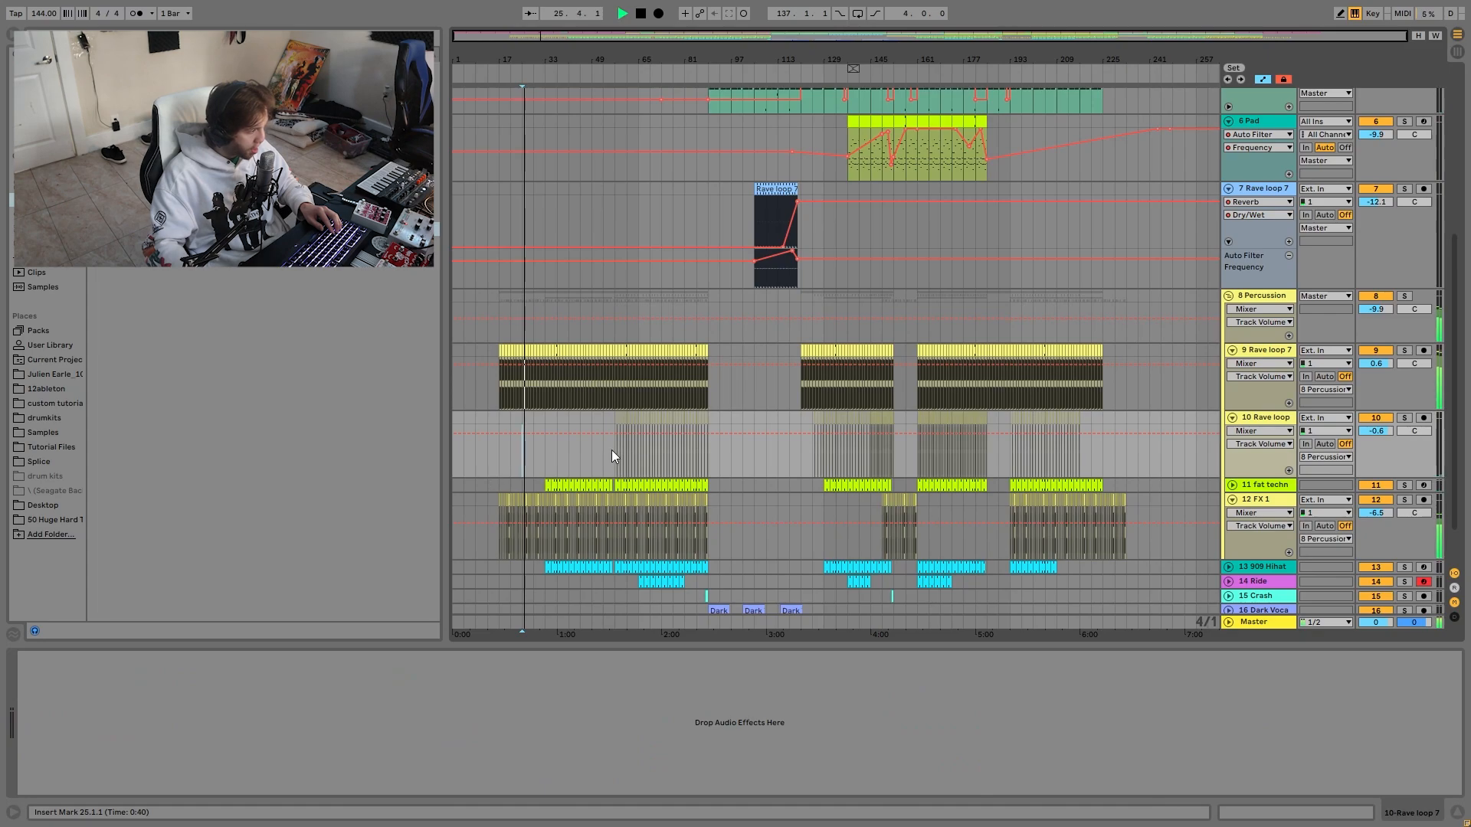
key(space)
key(space)
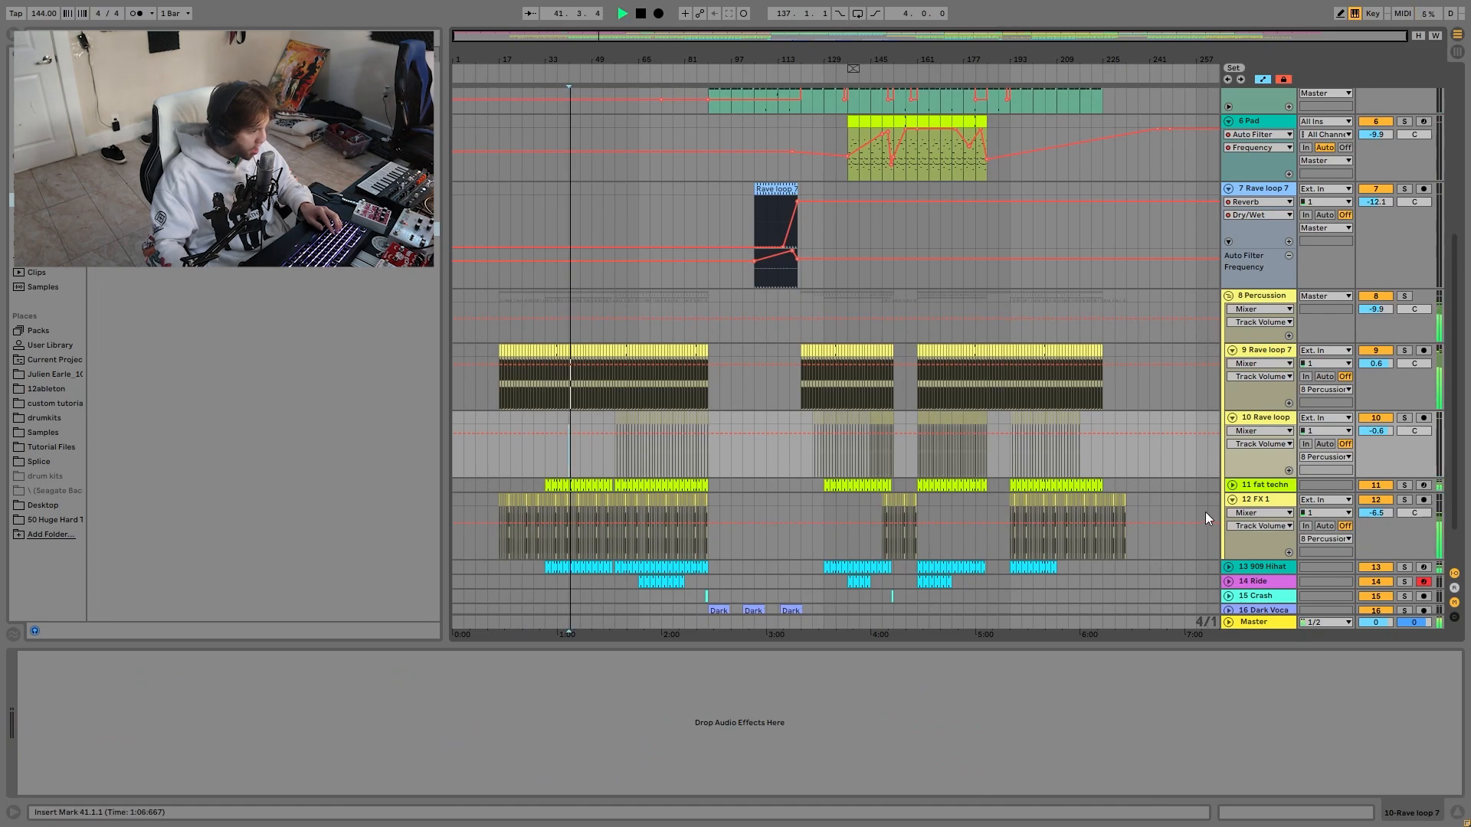
Show the FX 1 track's effects, solo the track and replay it from bar 41.
click(1279, 499)
click(1404, 500)
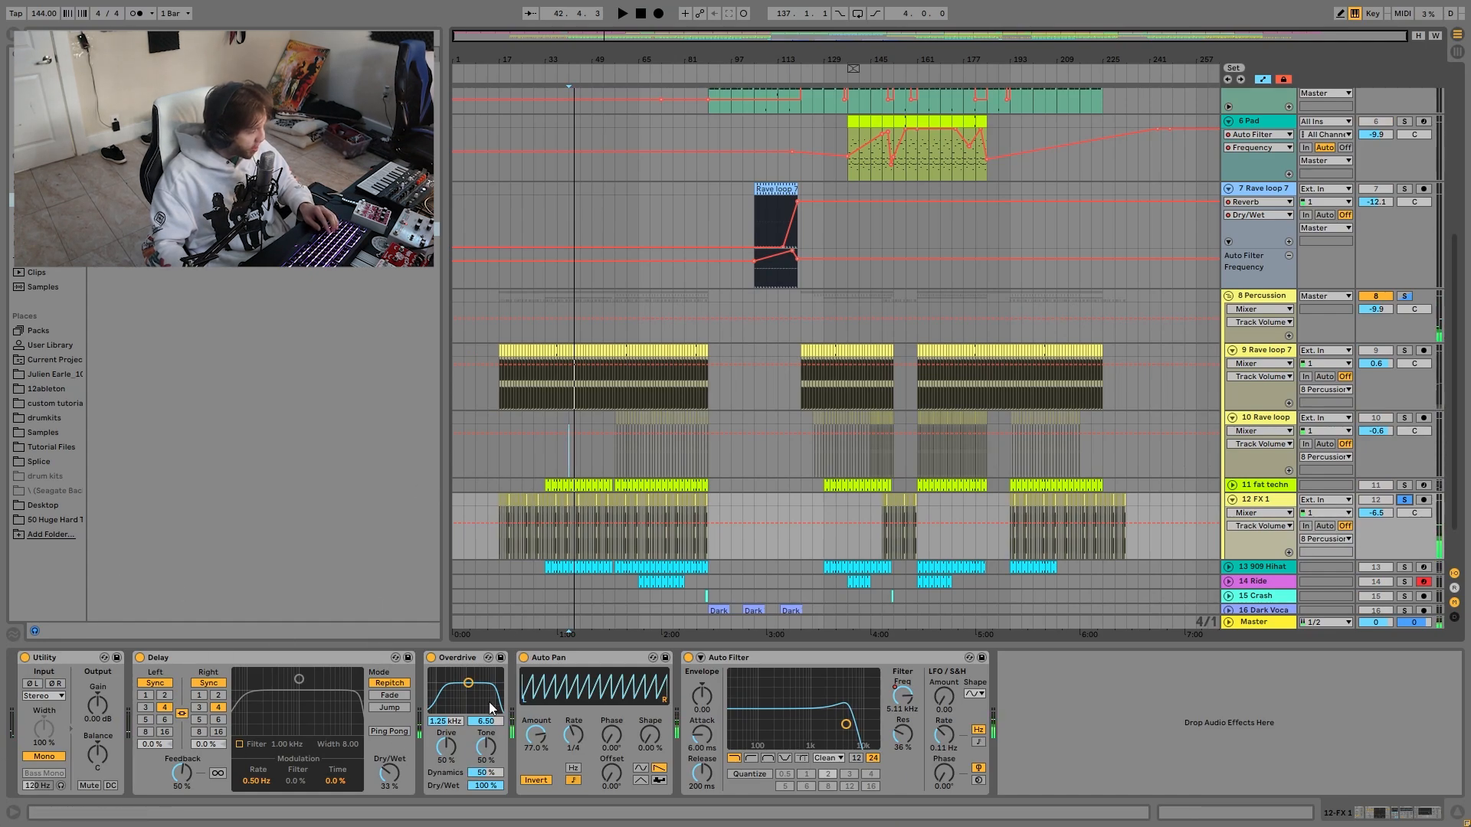
key(space)
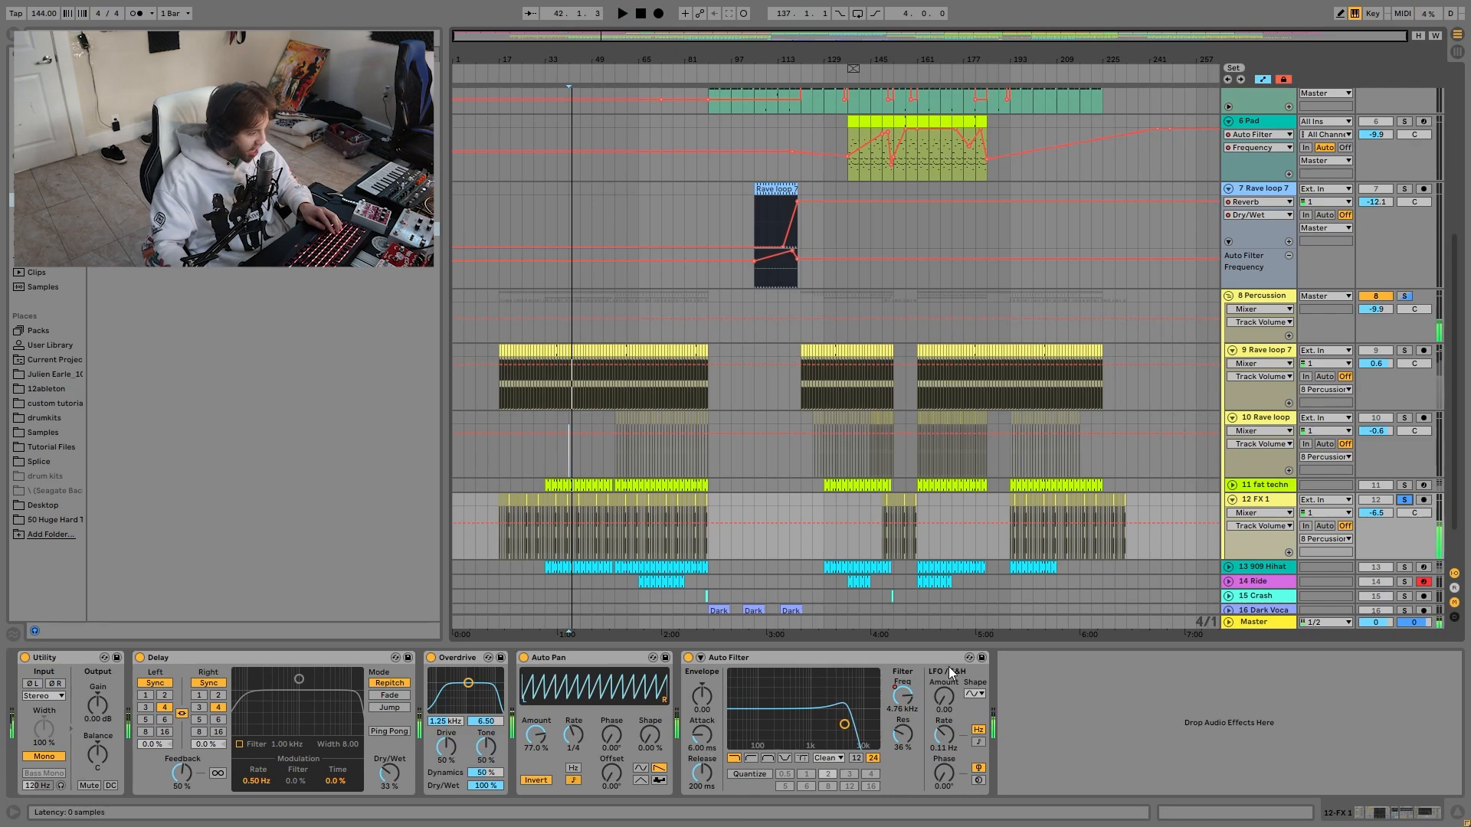
Show the Auto Filter Frequency automation of the FX 1 track and of the Percussion group.
click(898, 700)
scroll(1116, 535, down, 3)
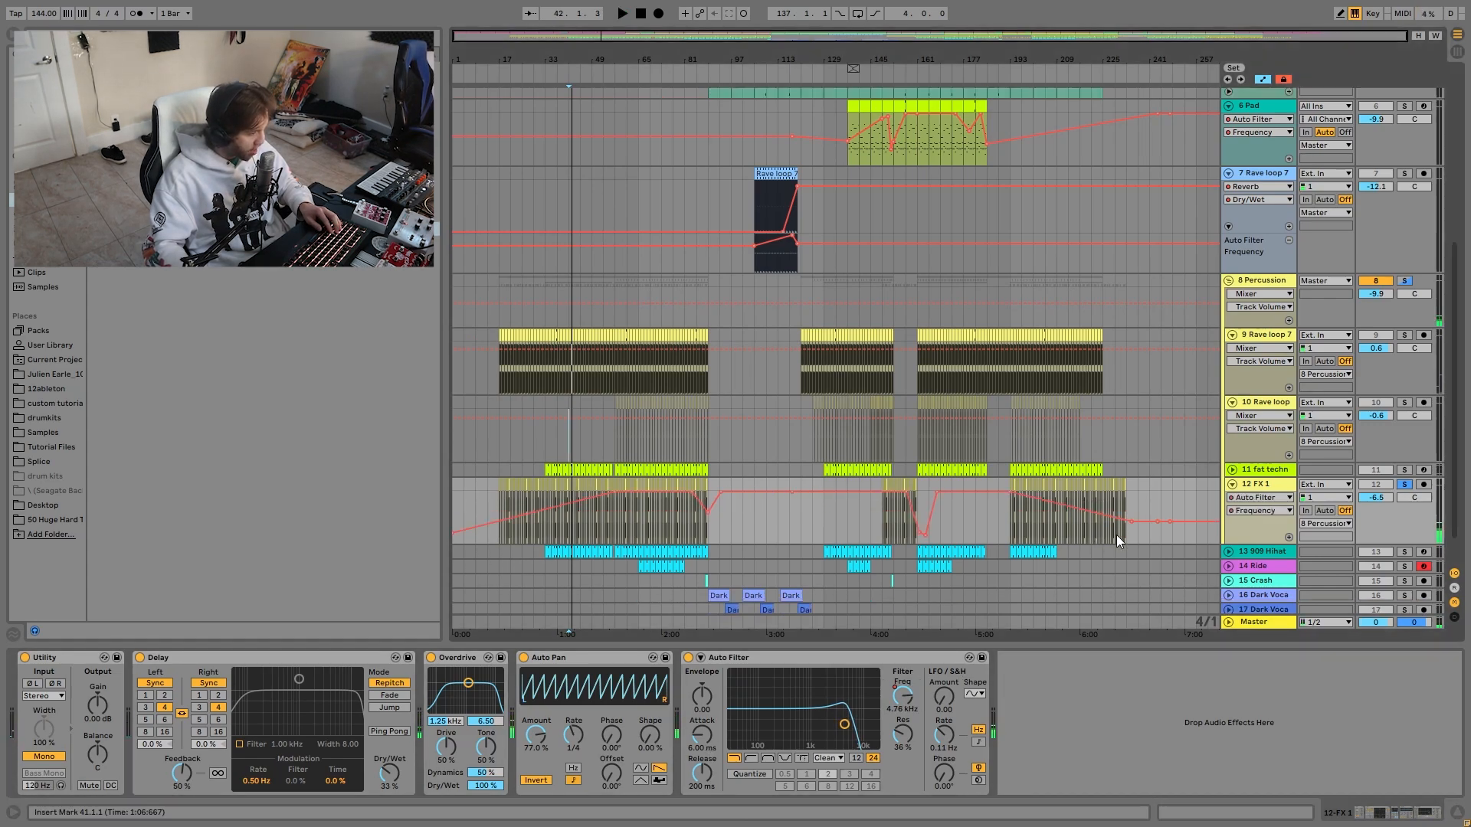
scroll(1260, 430, up, 1)
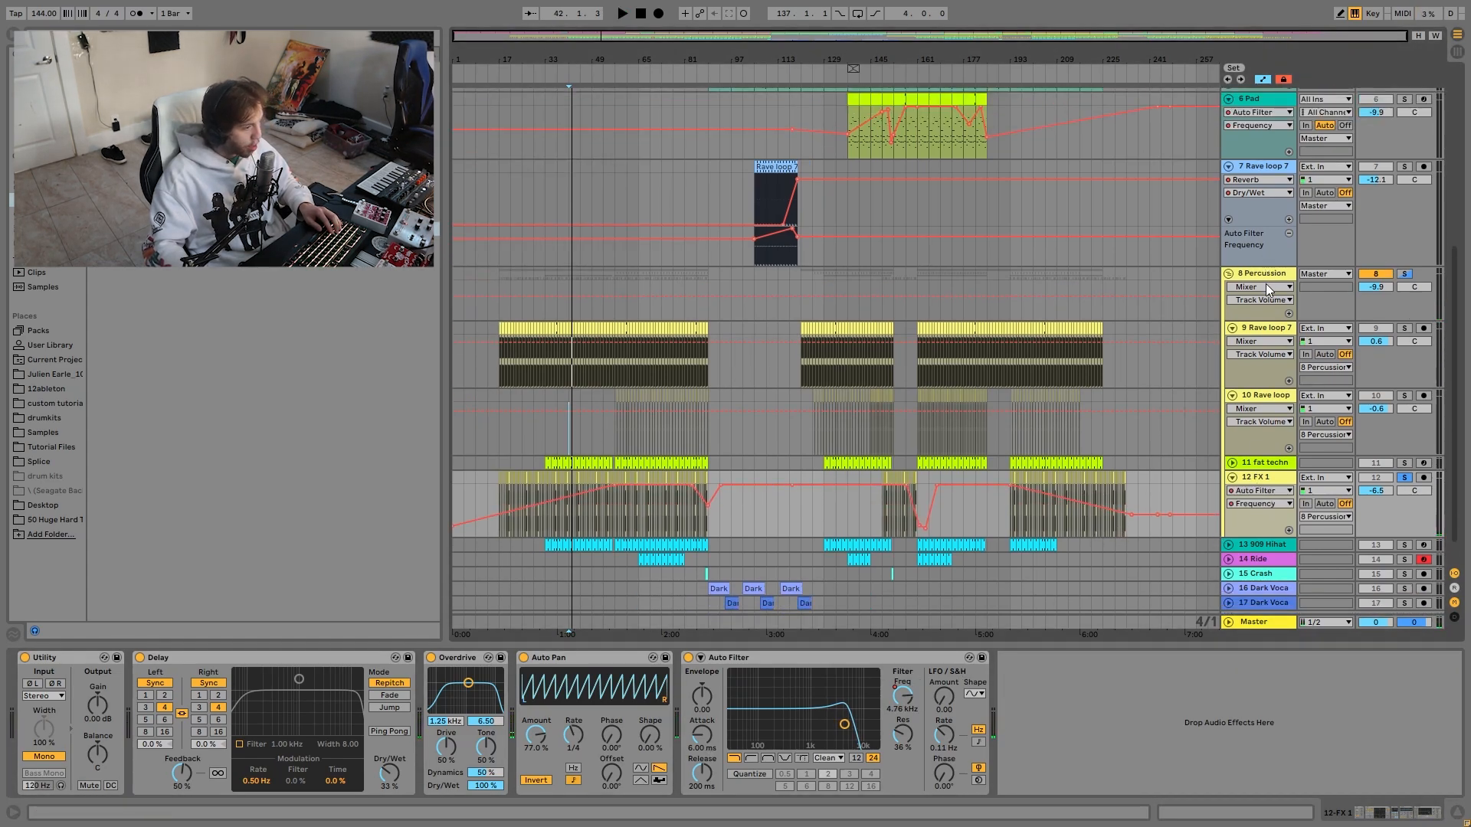
click(1257, 272)
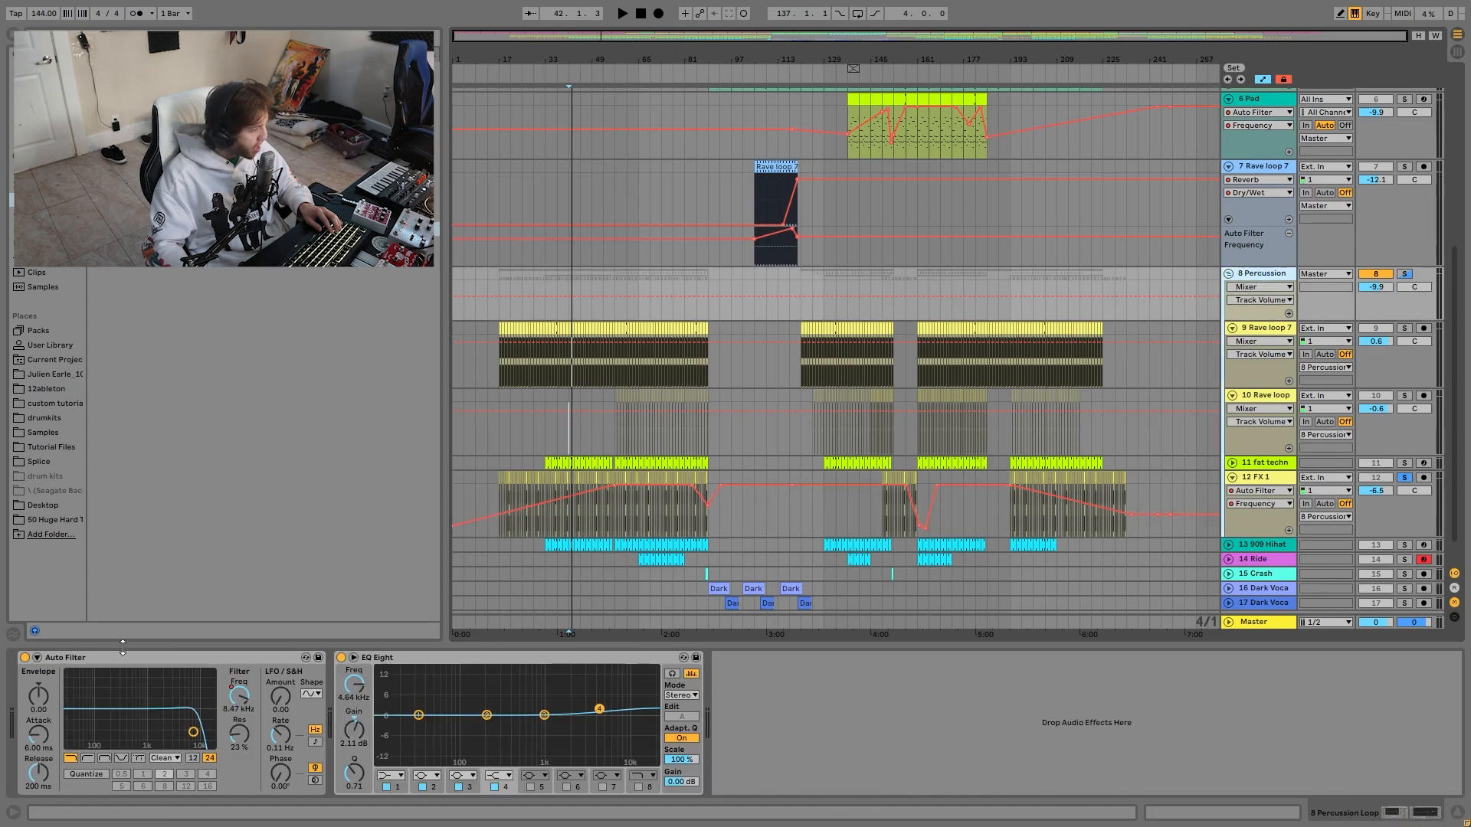
click(253, 696)
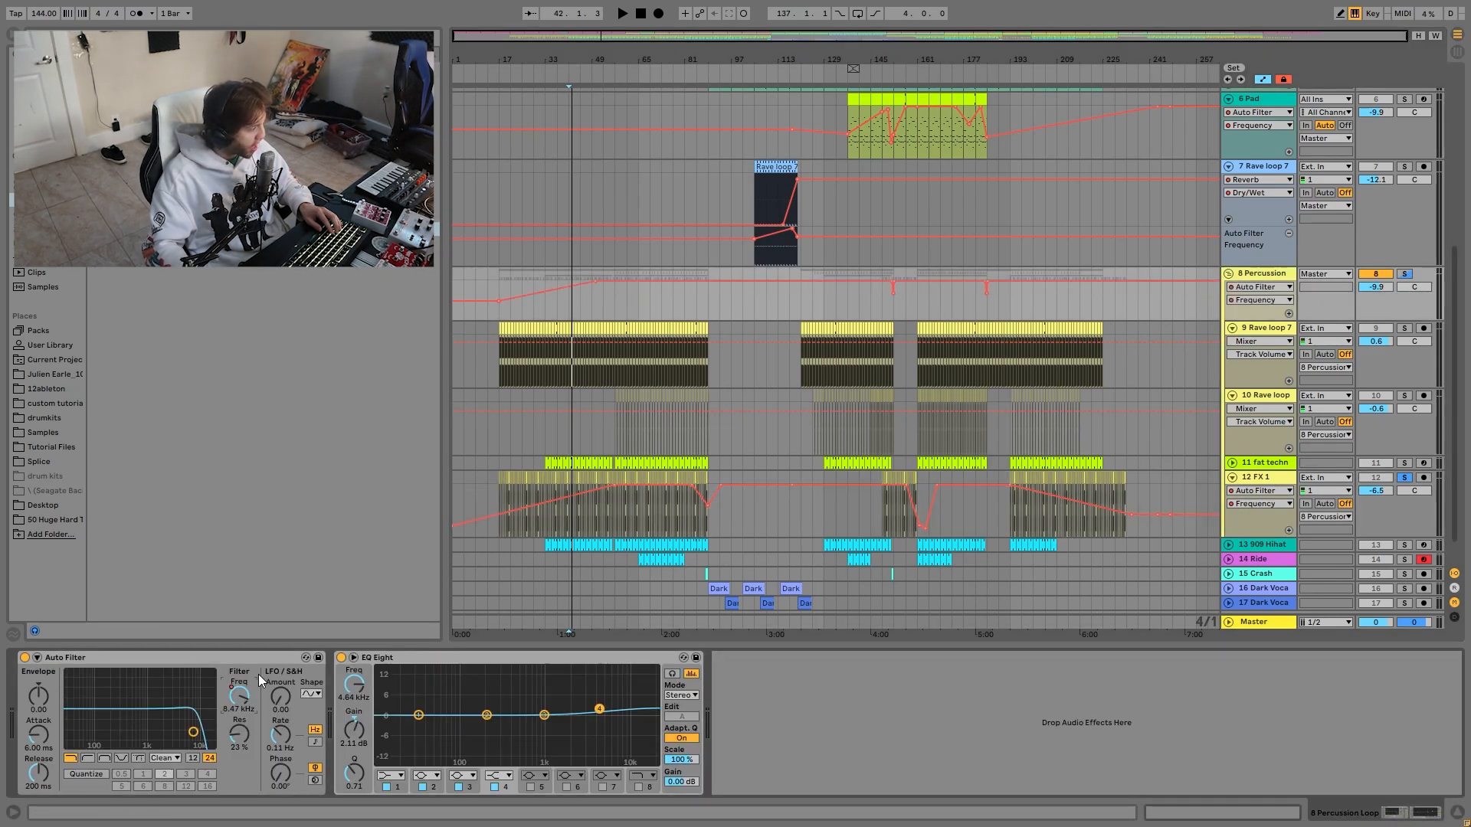
Play the soloed Percussion group from bar 41 and stop playback.
click(567, 297)
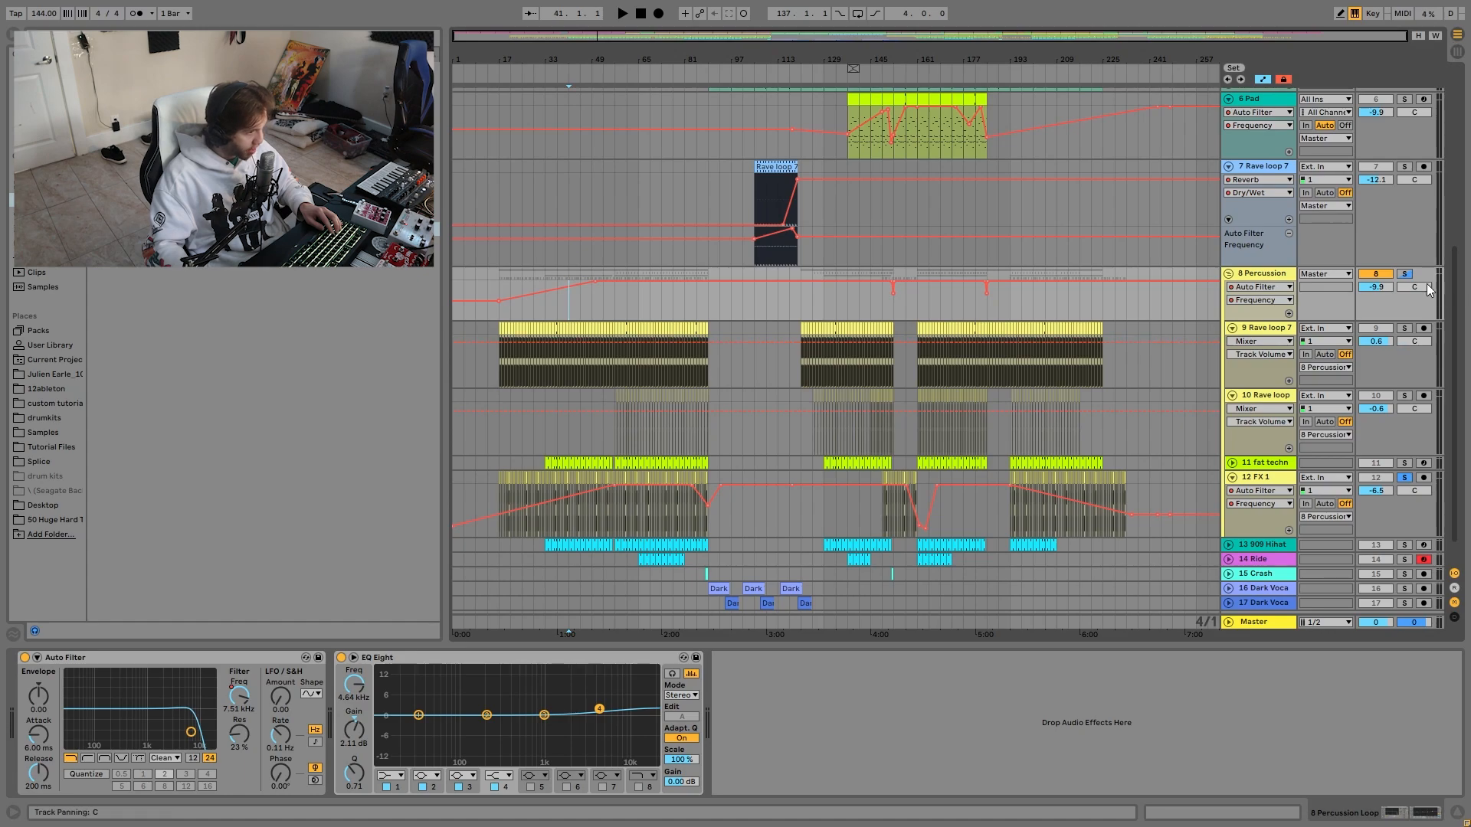
key(space)
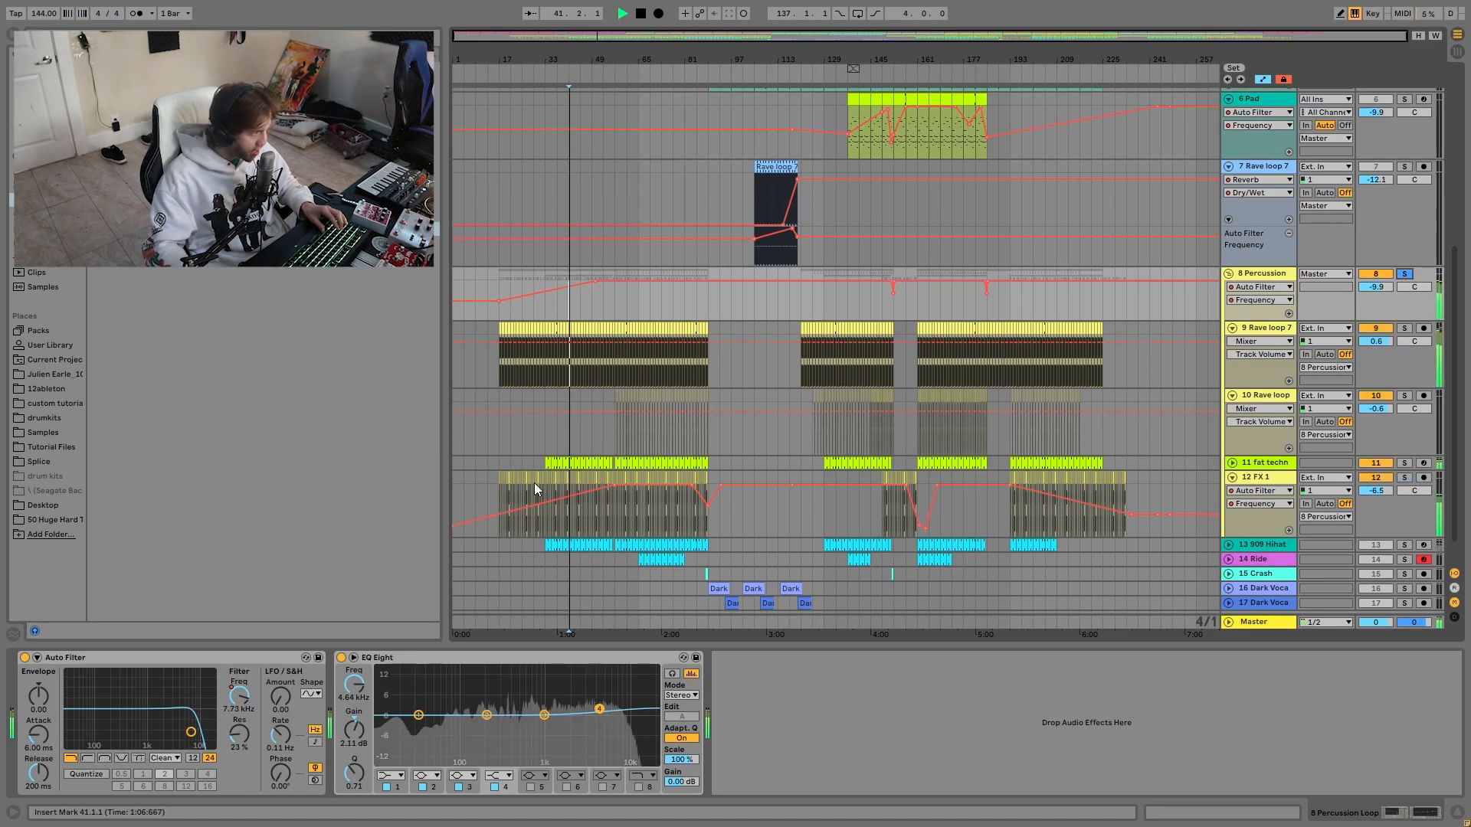
key(space)
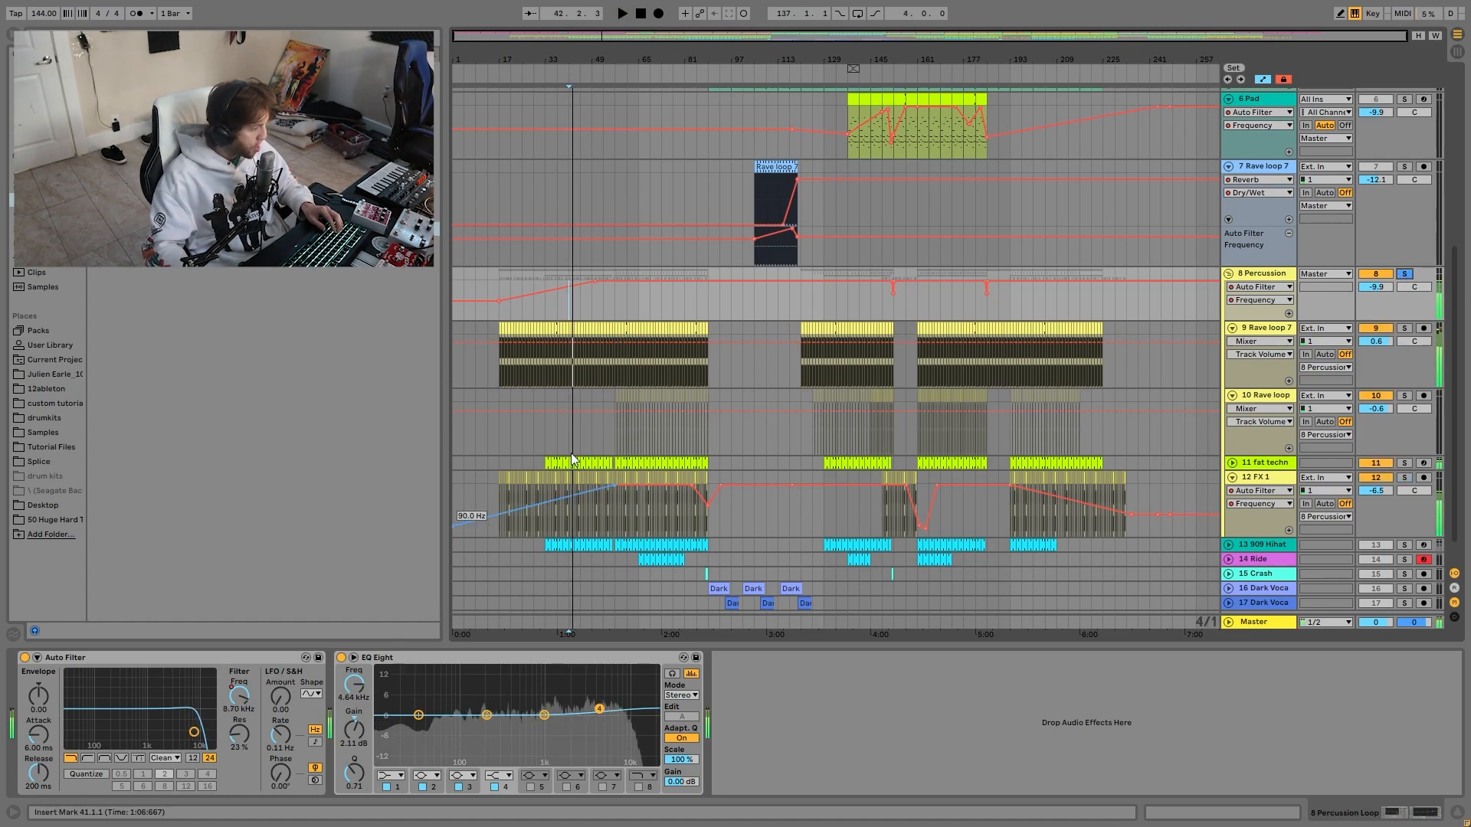
Solo the 909 Hihat track and play it from bar 135, briefly switch to the fat techno hat, and unsolo the tracks.
scroll(851, 413, down, 1)
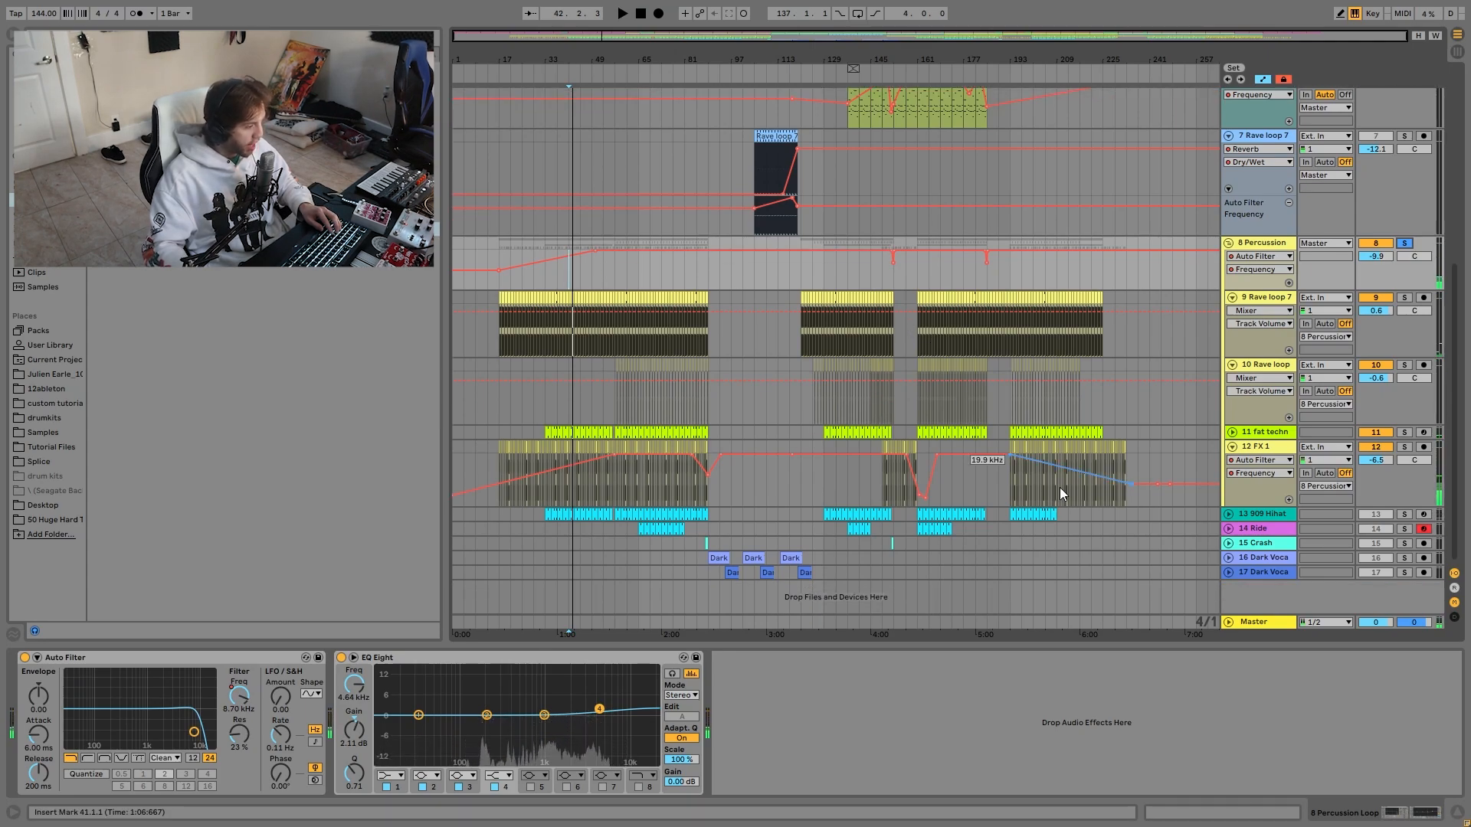
click(848, 518)
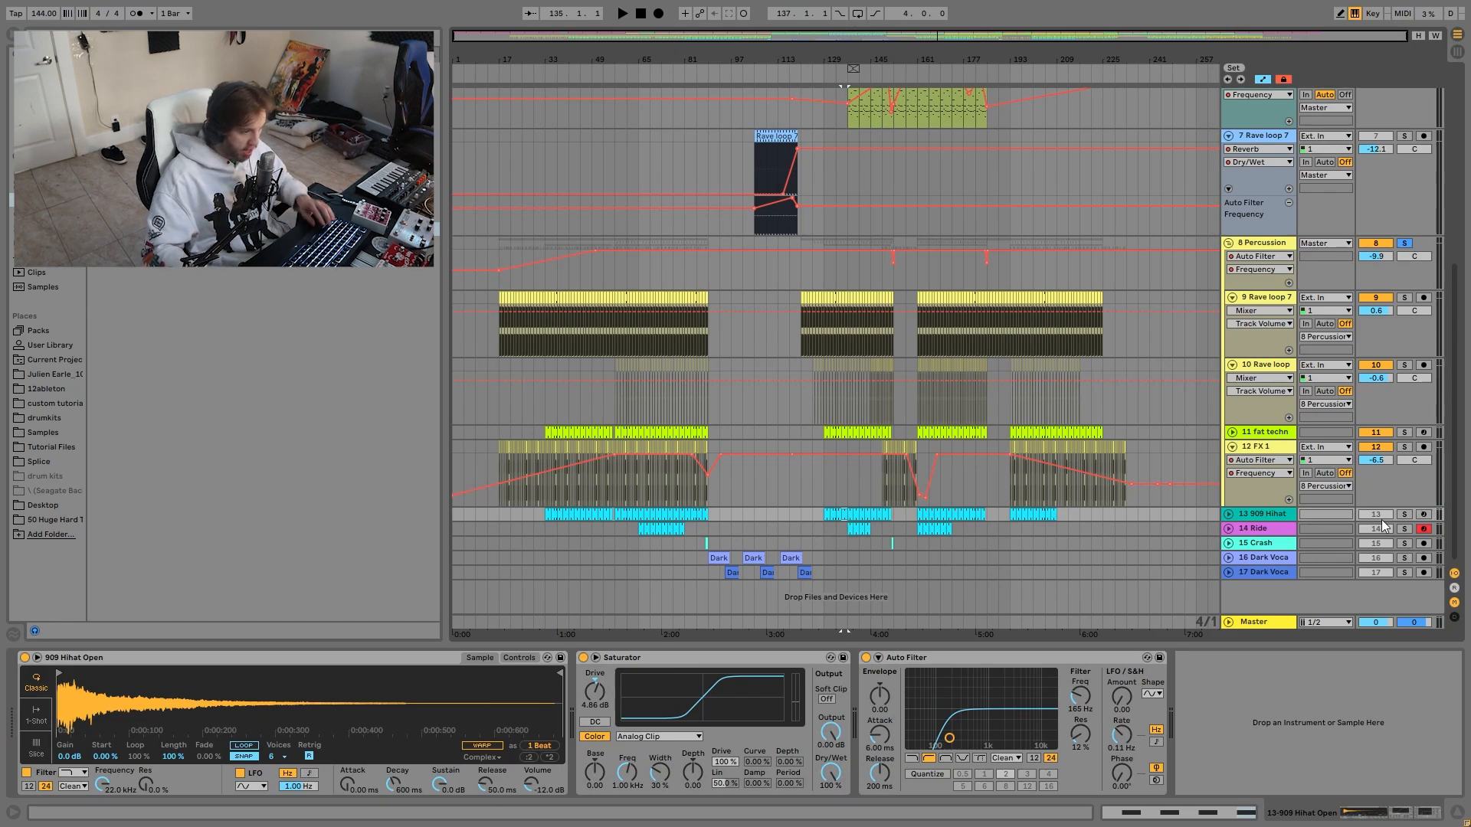
click(1402, 514)
key(space)
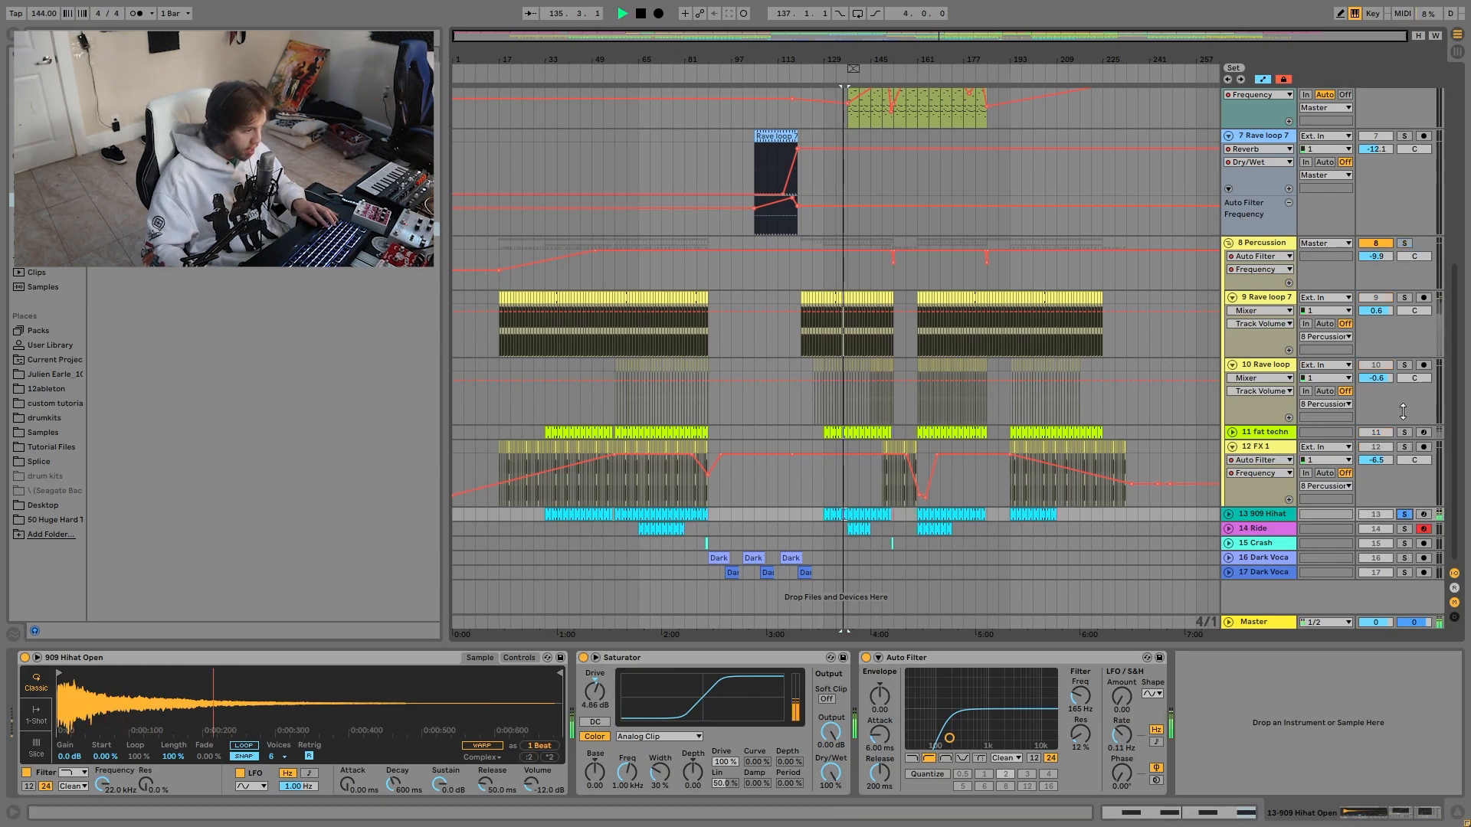
click(1405, 433)
click(1406, 433)
click(1404, 514)
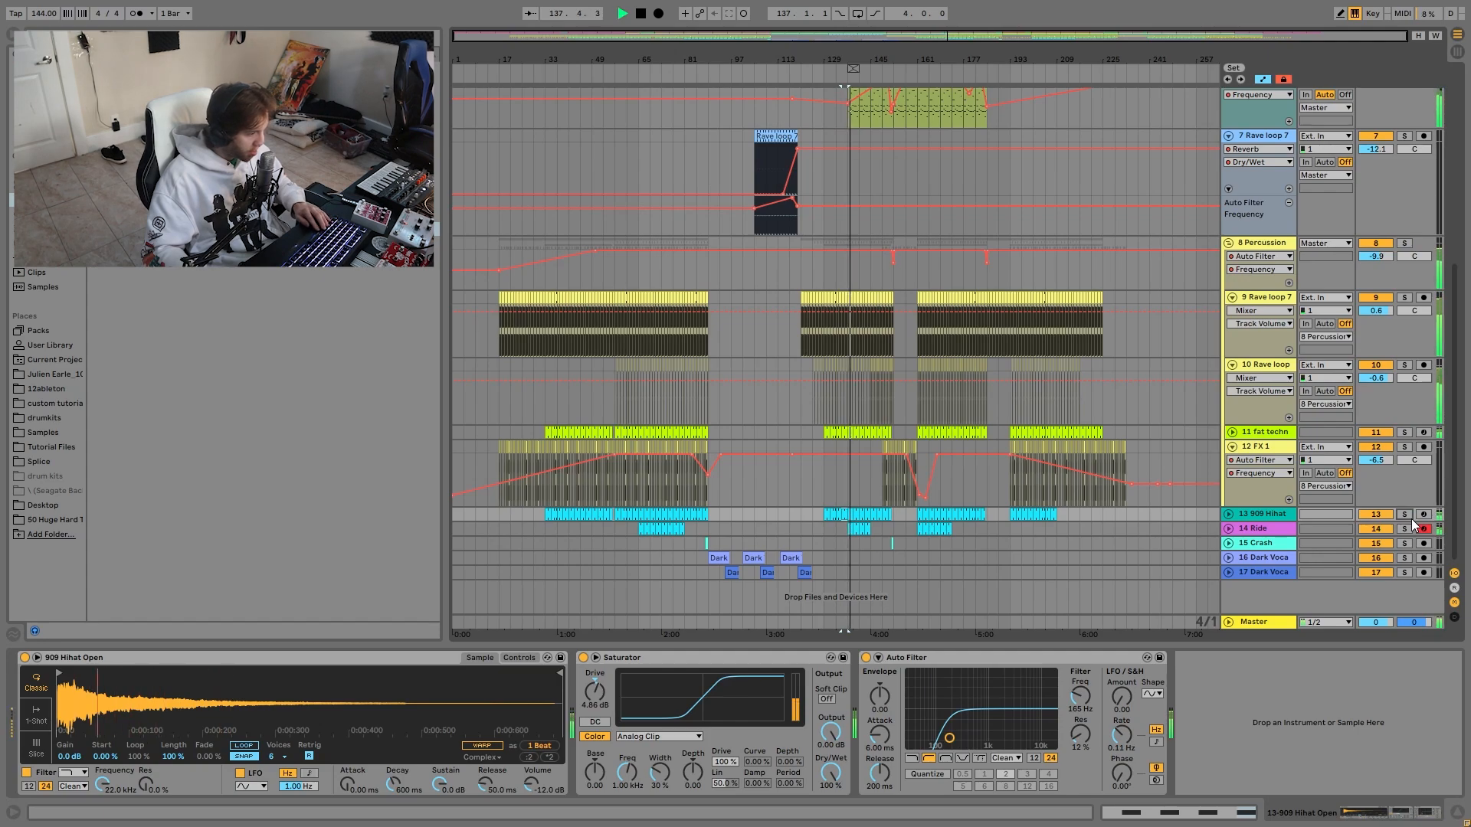
Replay the mix from bar 135 with the Ride track's devices shown, and hide the devices inside its width rack.
click(1403, 529)
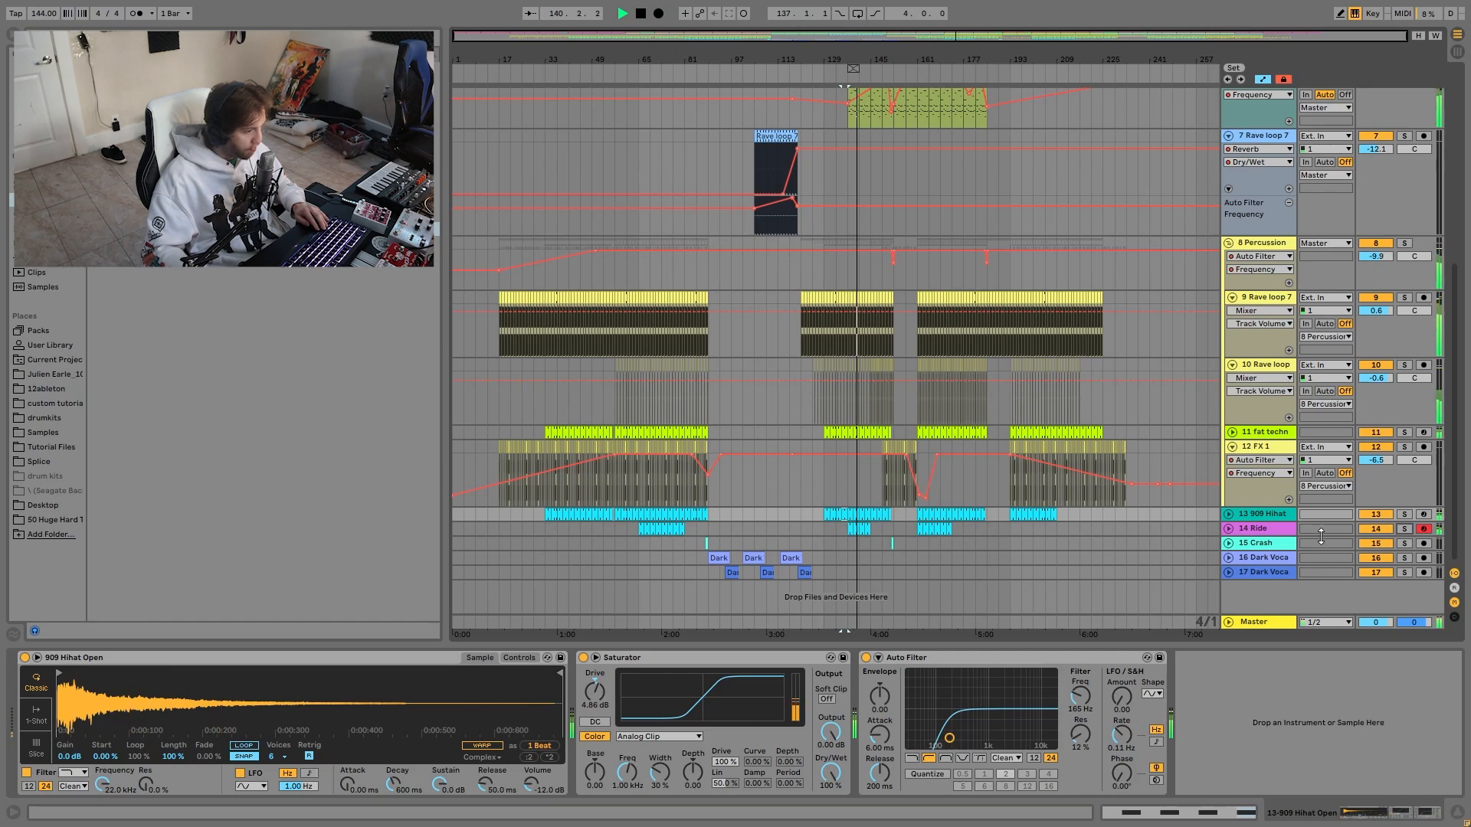
click(1278, 540)
click(1268, 530)
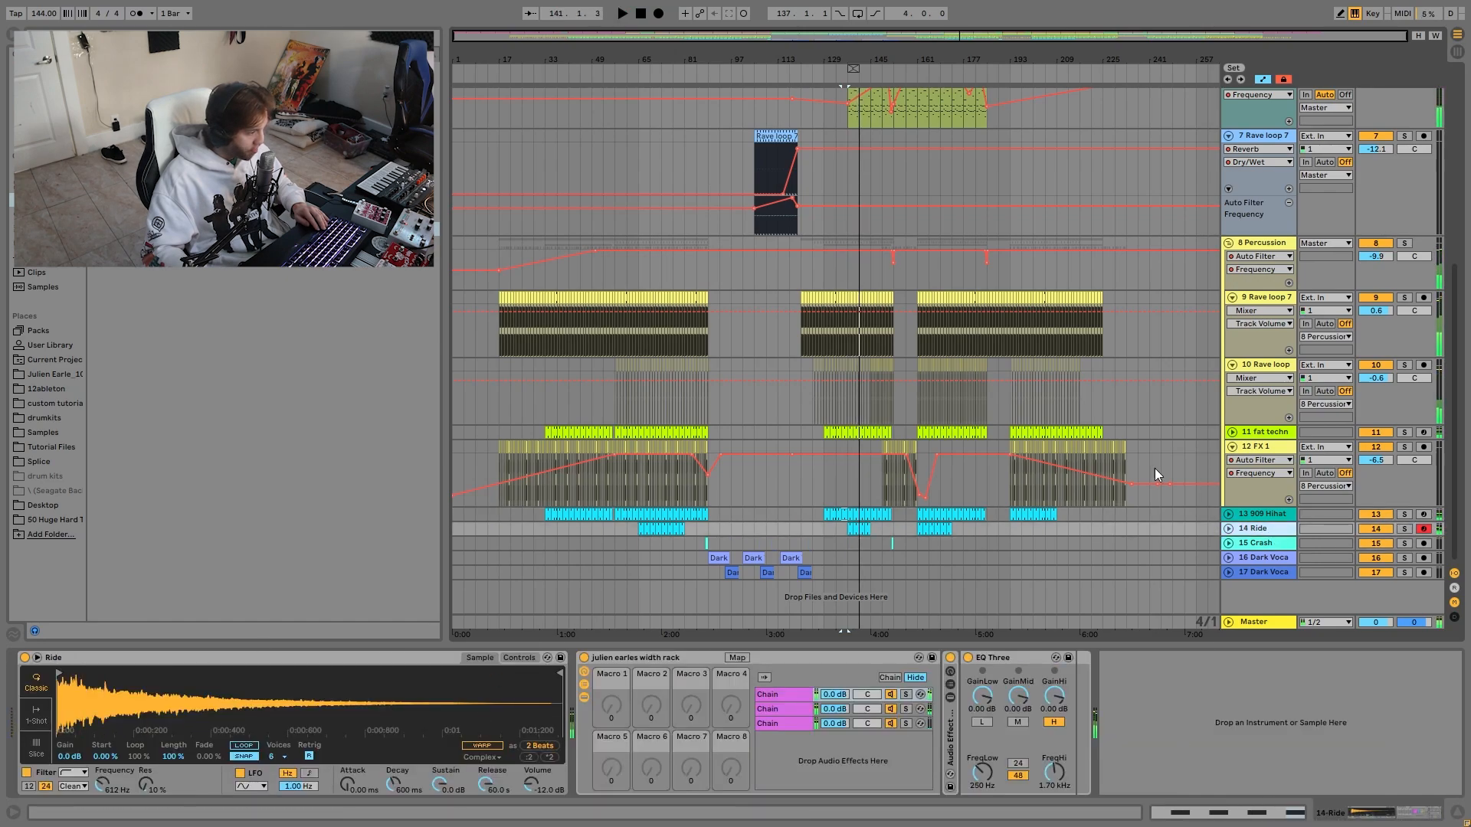
key(space)
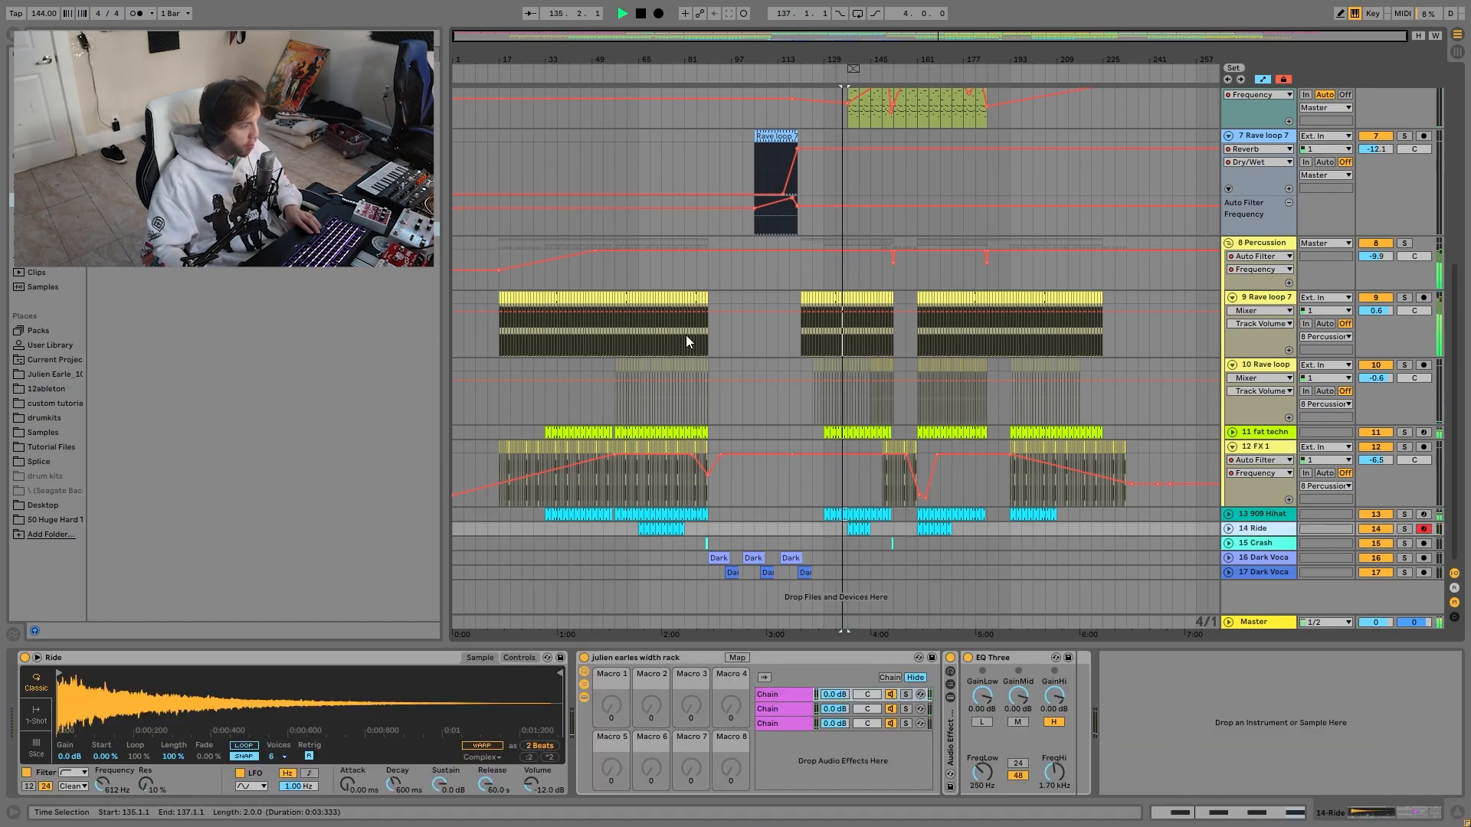
key(space)
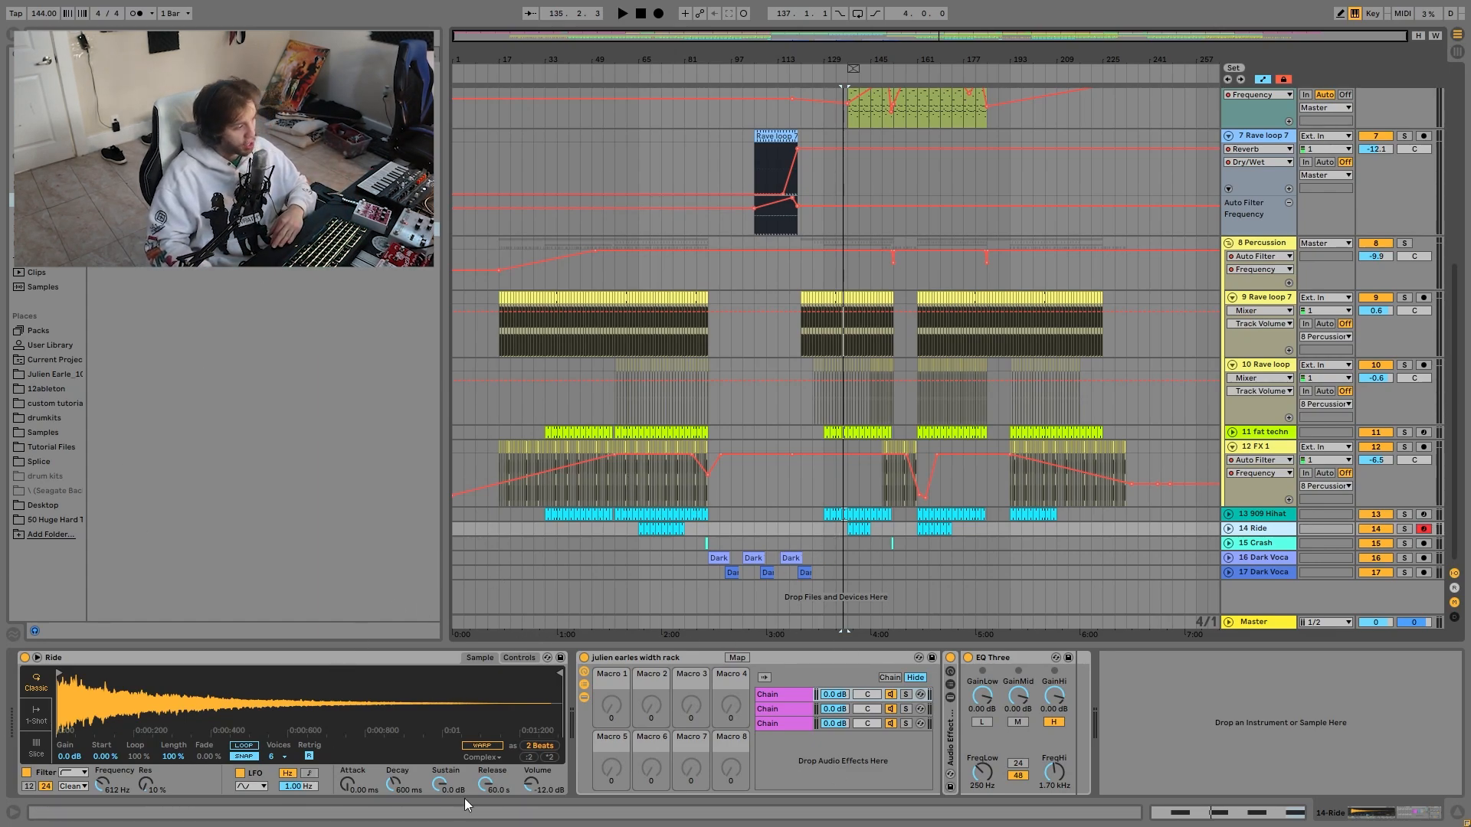
click(584, 698)
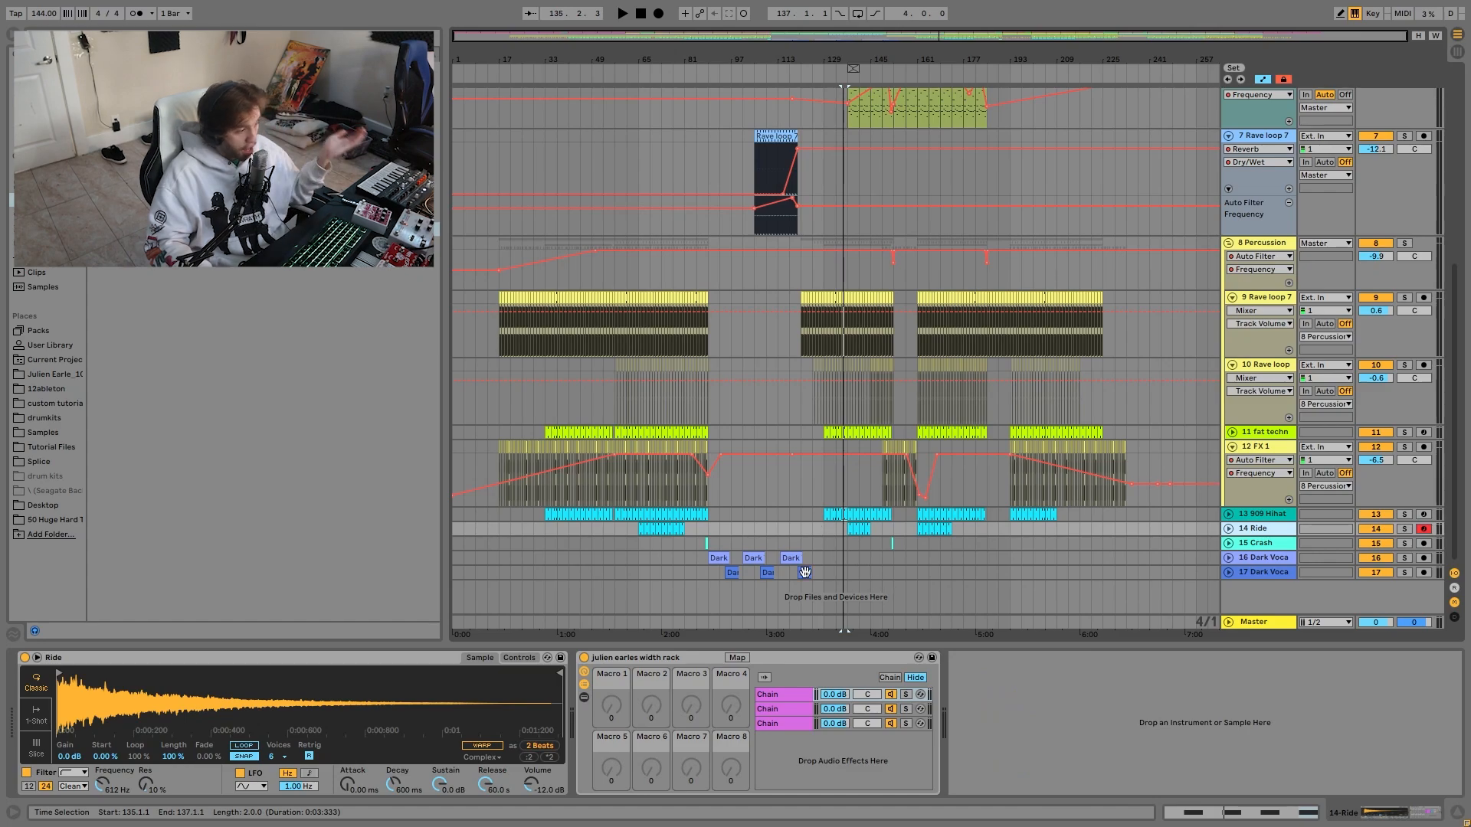
Play the reversed crash clip from bar 88 in the mix and unfold both Dark Vocal tracks.
click(704, 536)
key(space)
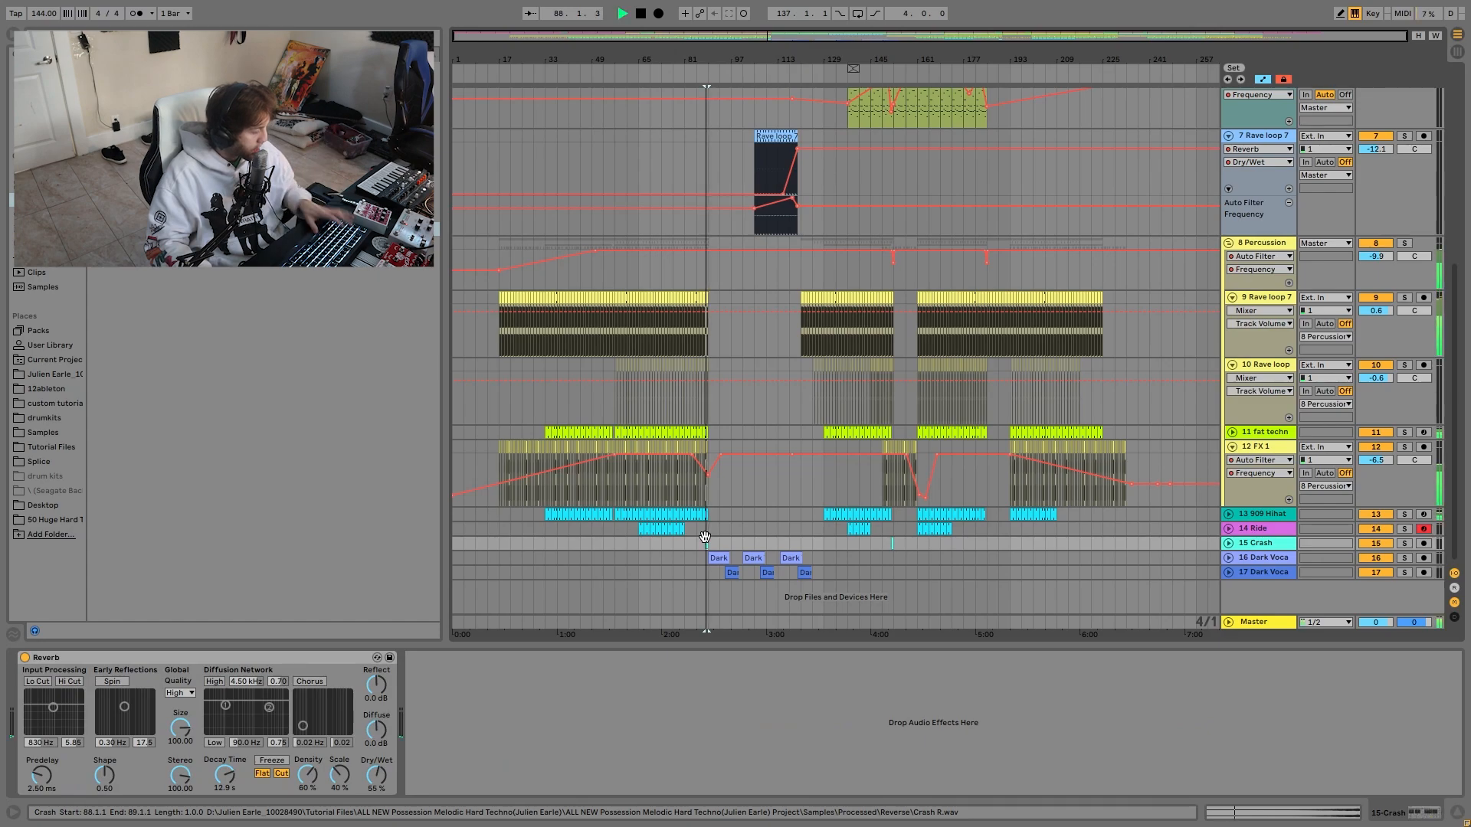
click(1229, 558)
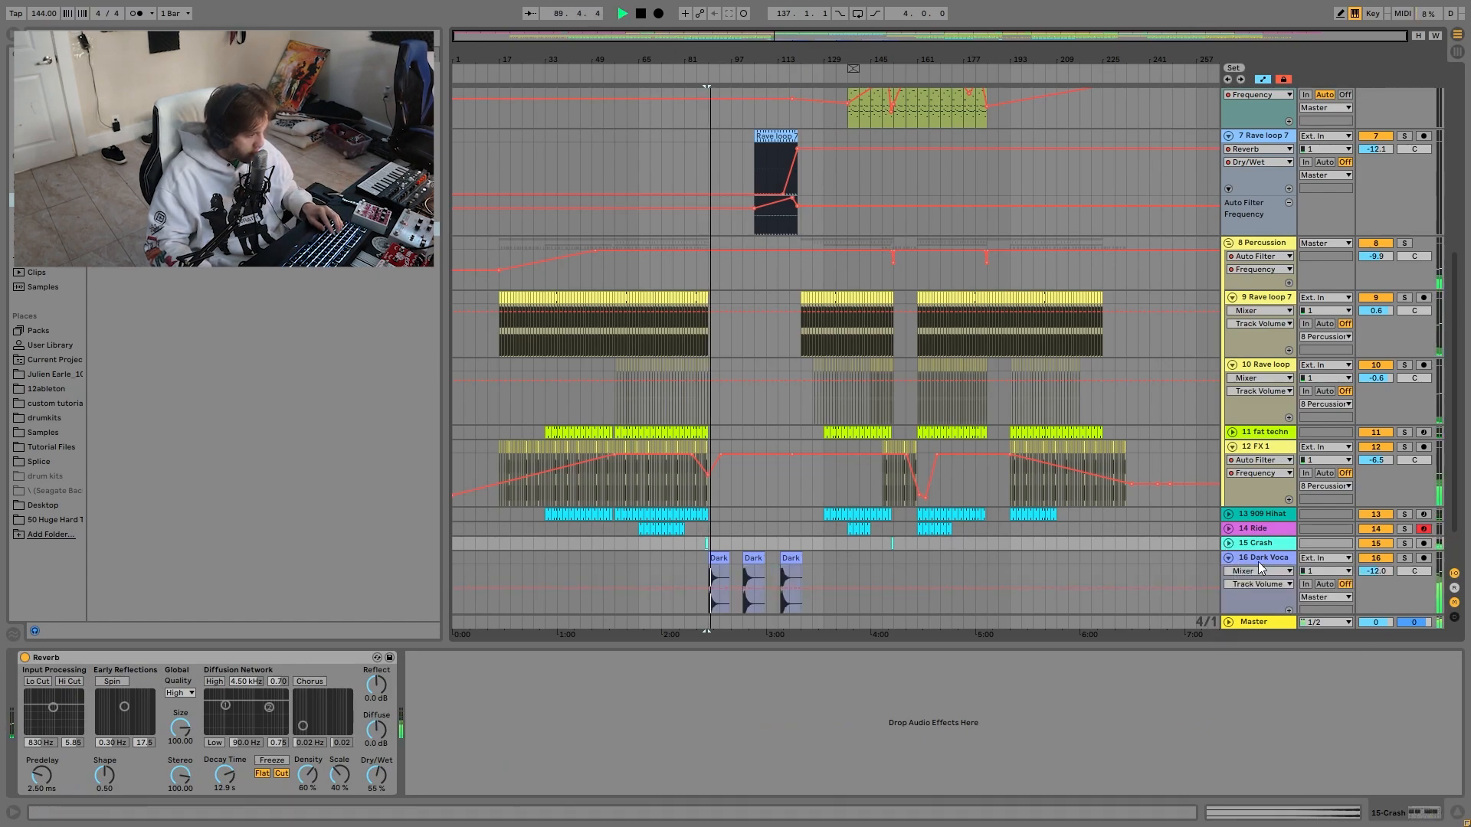
scroll(1258, 564, down, 2)
click(1255, 574)
key(space)
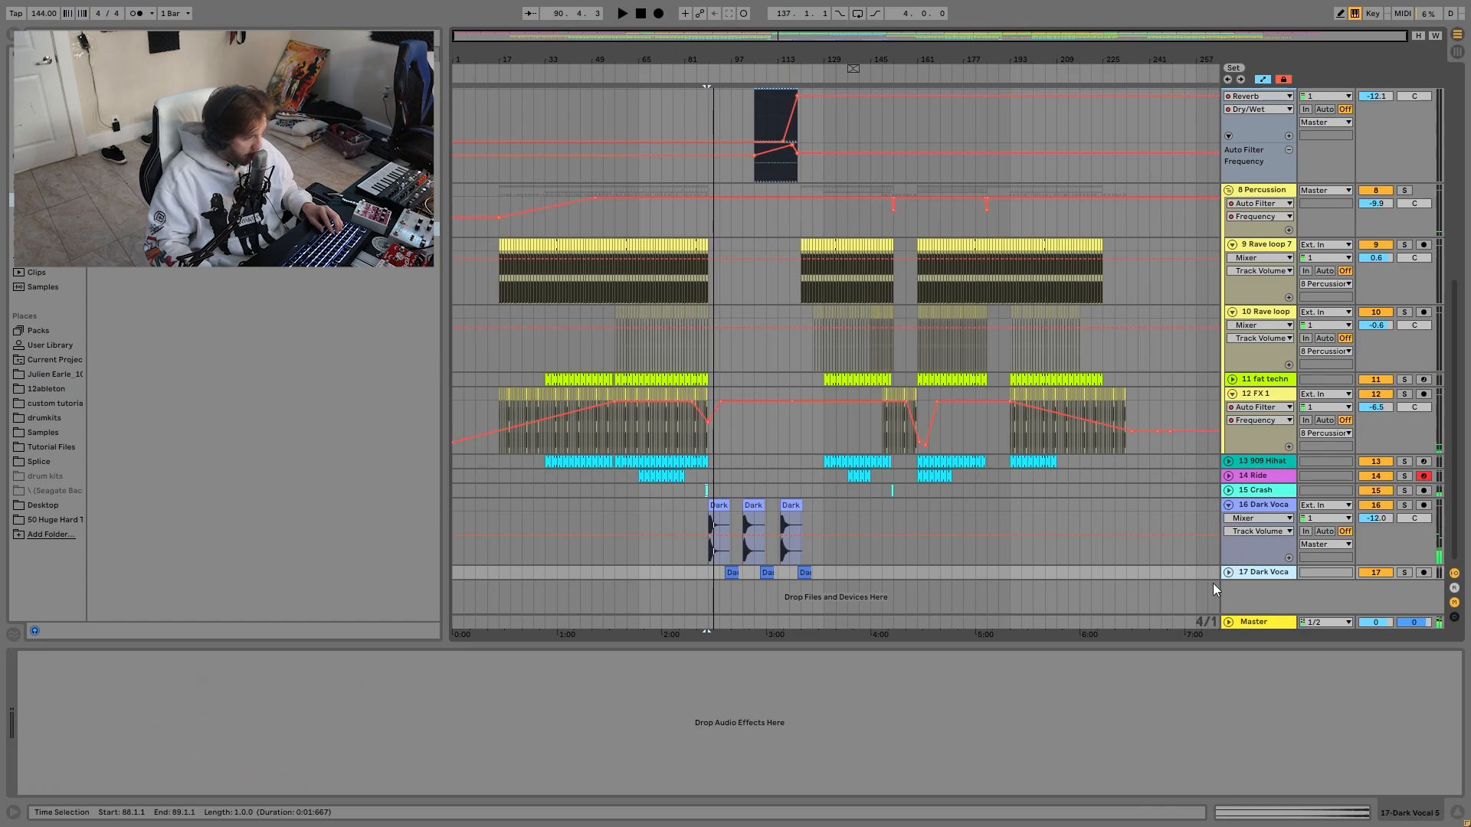
click(1229, 572)
scroll(1235, 605, down, 1)
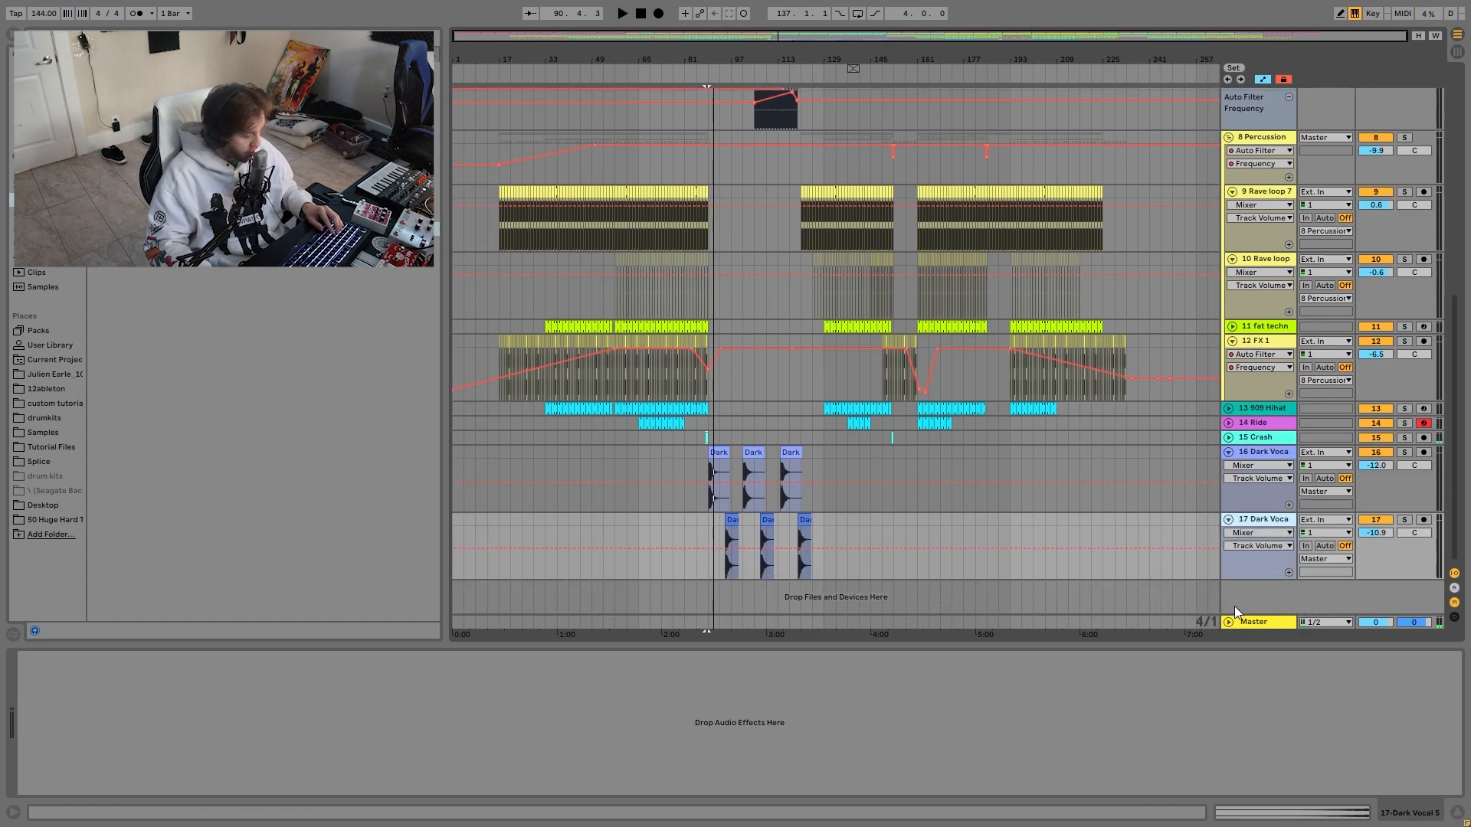
Play the first Dark Vocal track's clips from bar 89 and the second's from bar 95.
click(707, 455)
key(space)
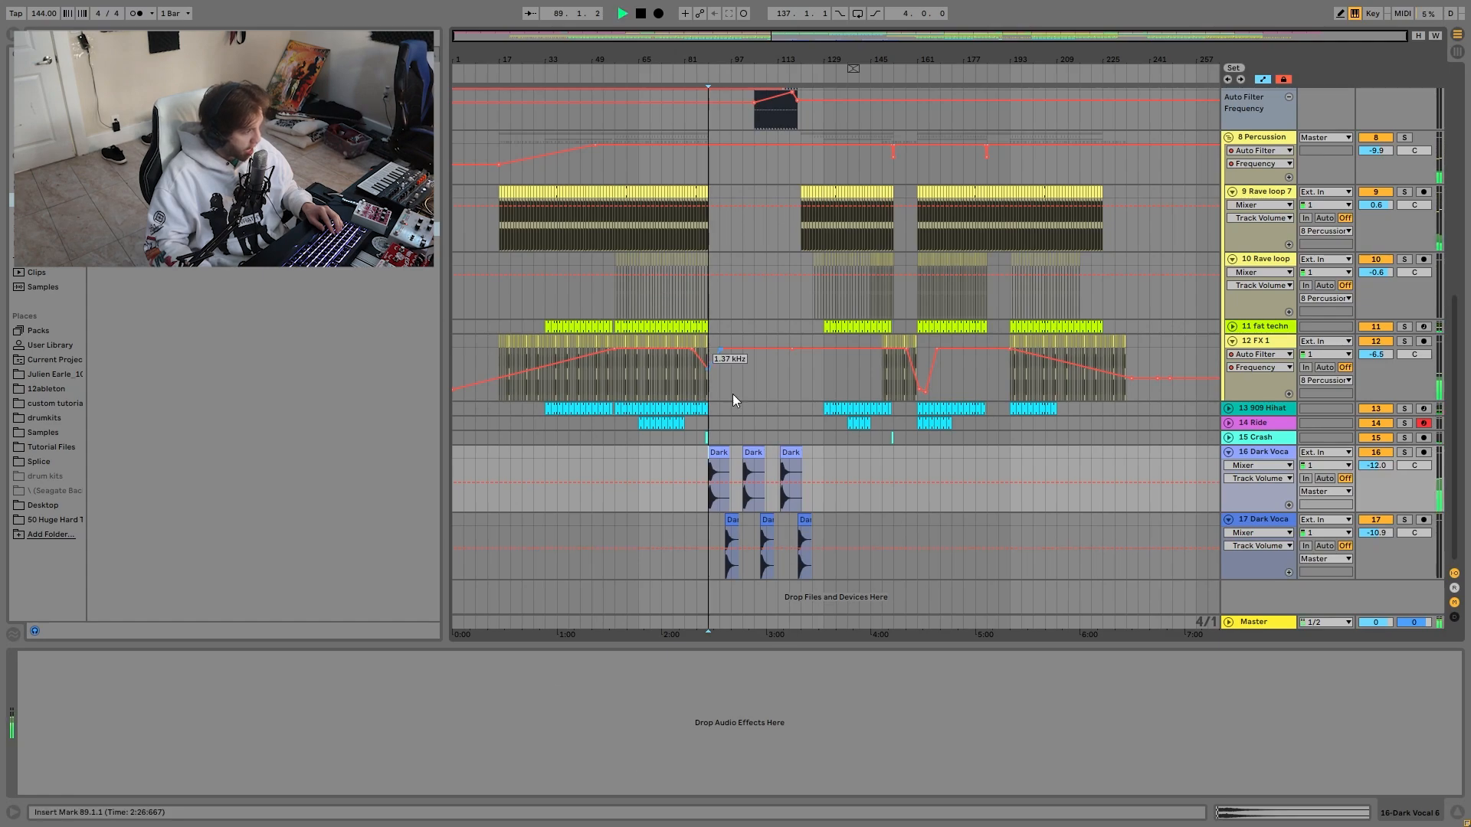
click(733, 521)
Select all tracks in the arrangement and fold them.
scroll(734, 514, up, 10)
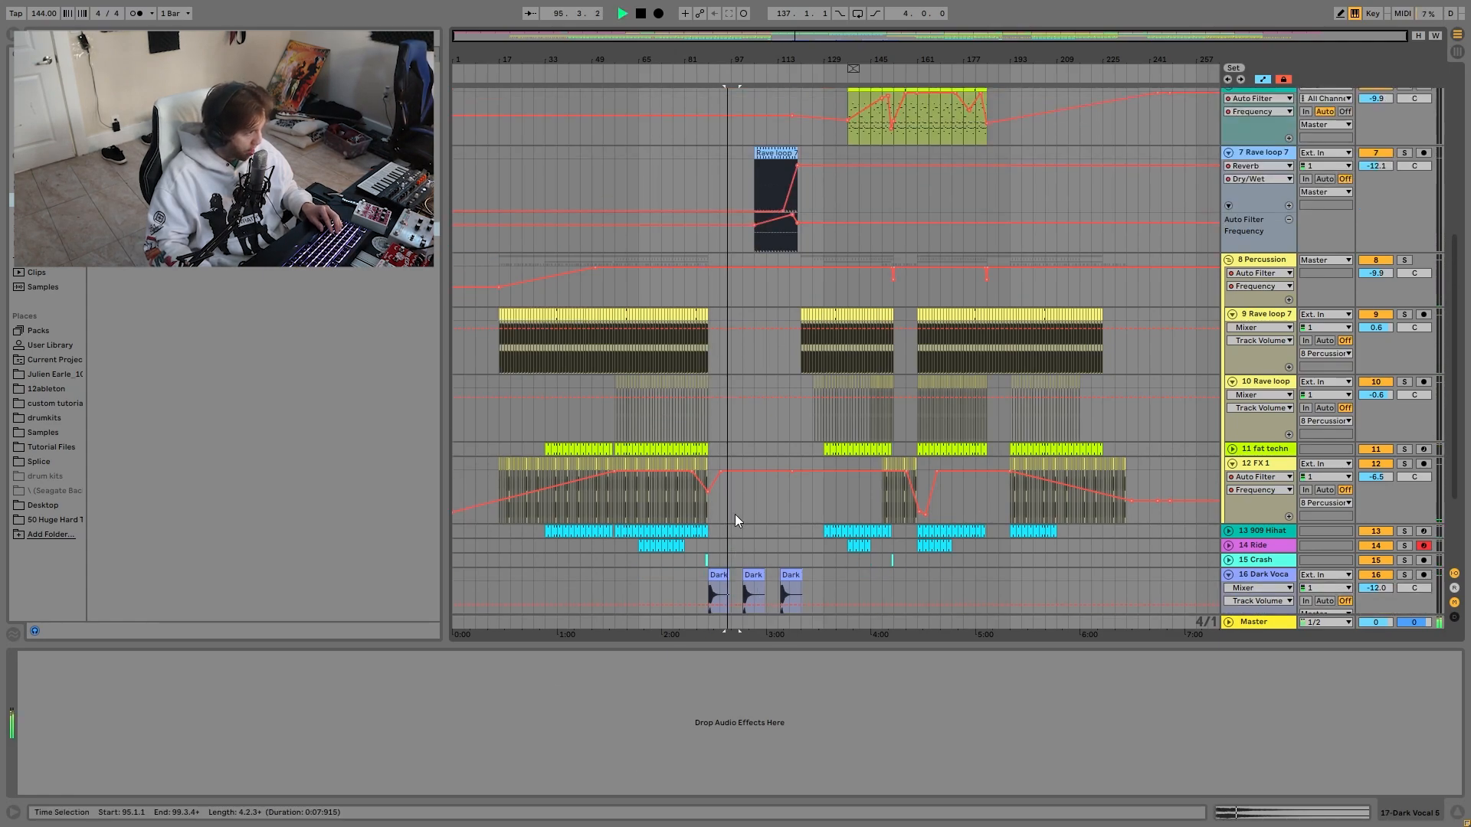
scroll(1249, 354, up, 2)
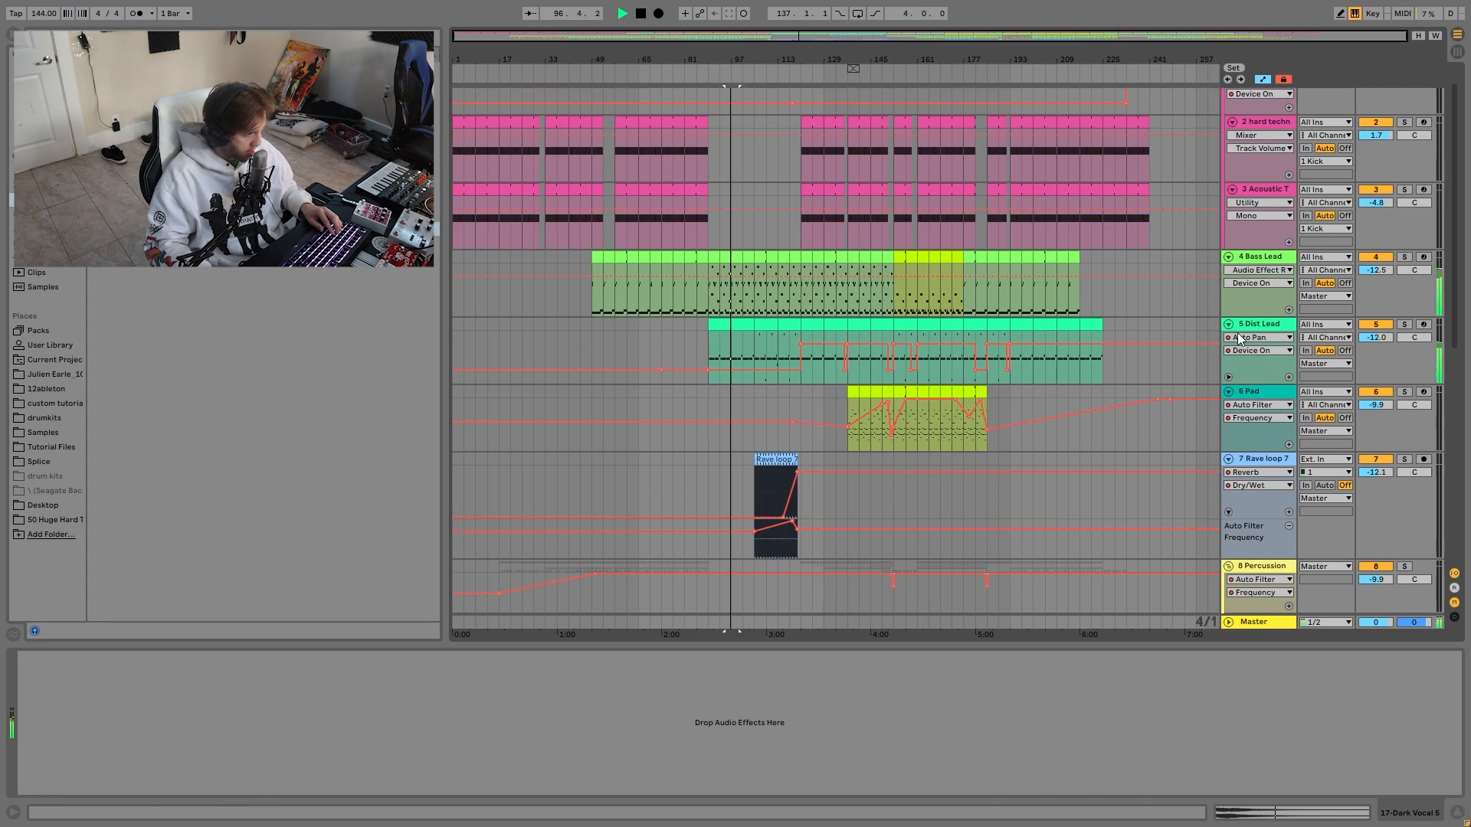
click(1240, 329)
key(ctrl+a)
key(Left)
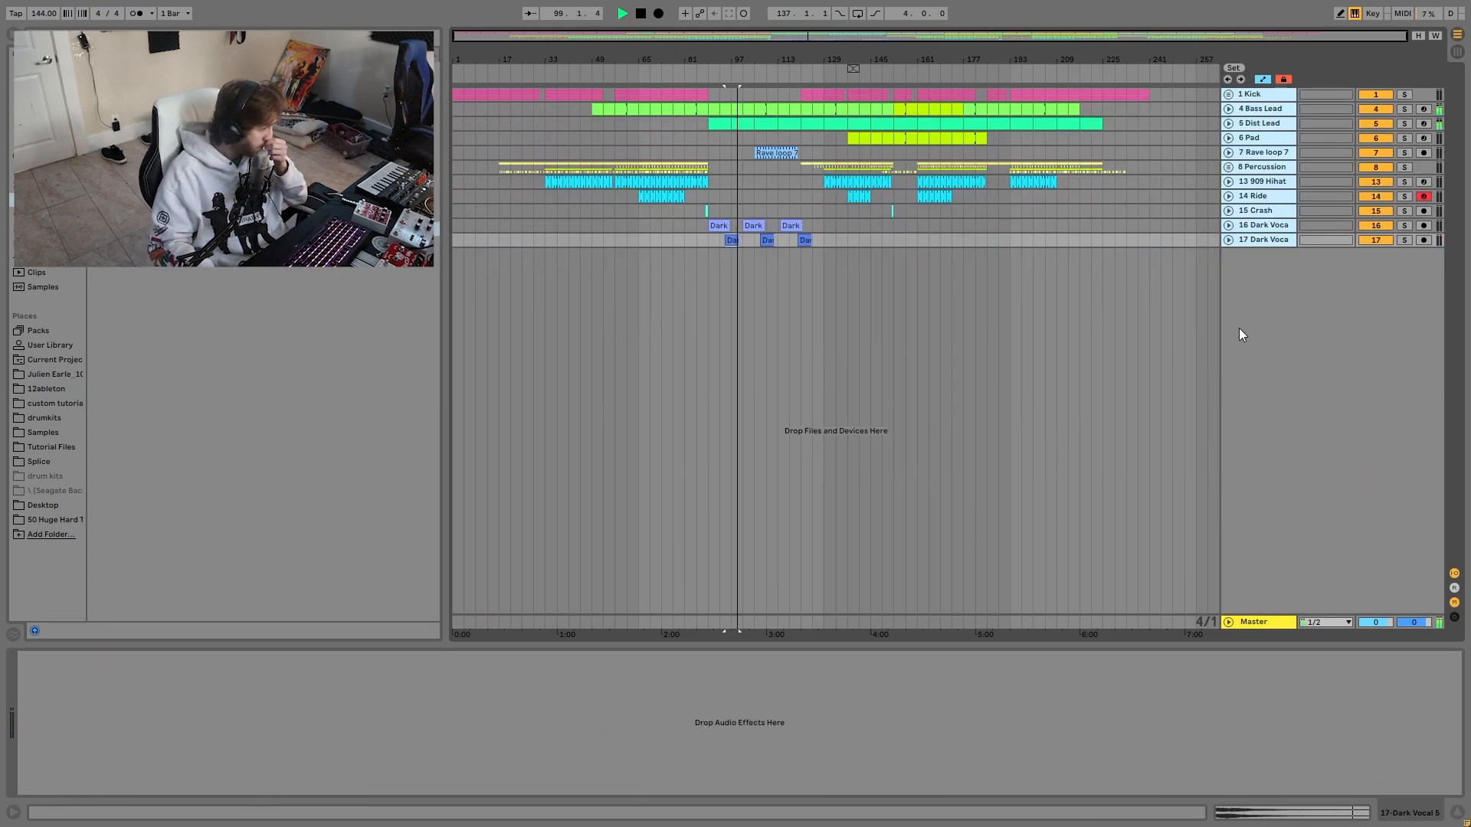
Play the full mix from bar 117, from bar 121 and from bar 145.
click(793, 190)
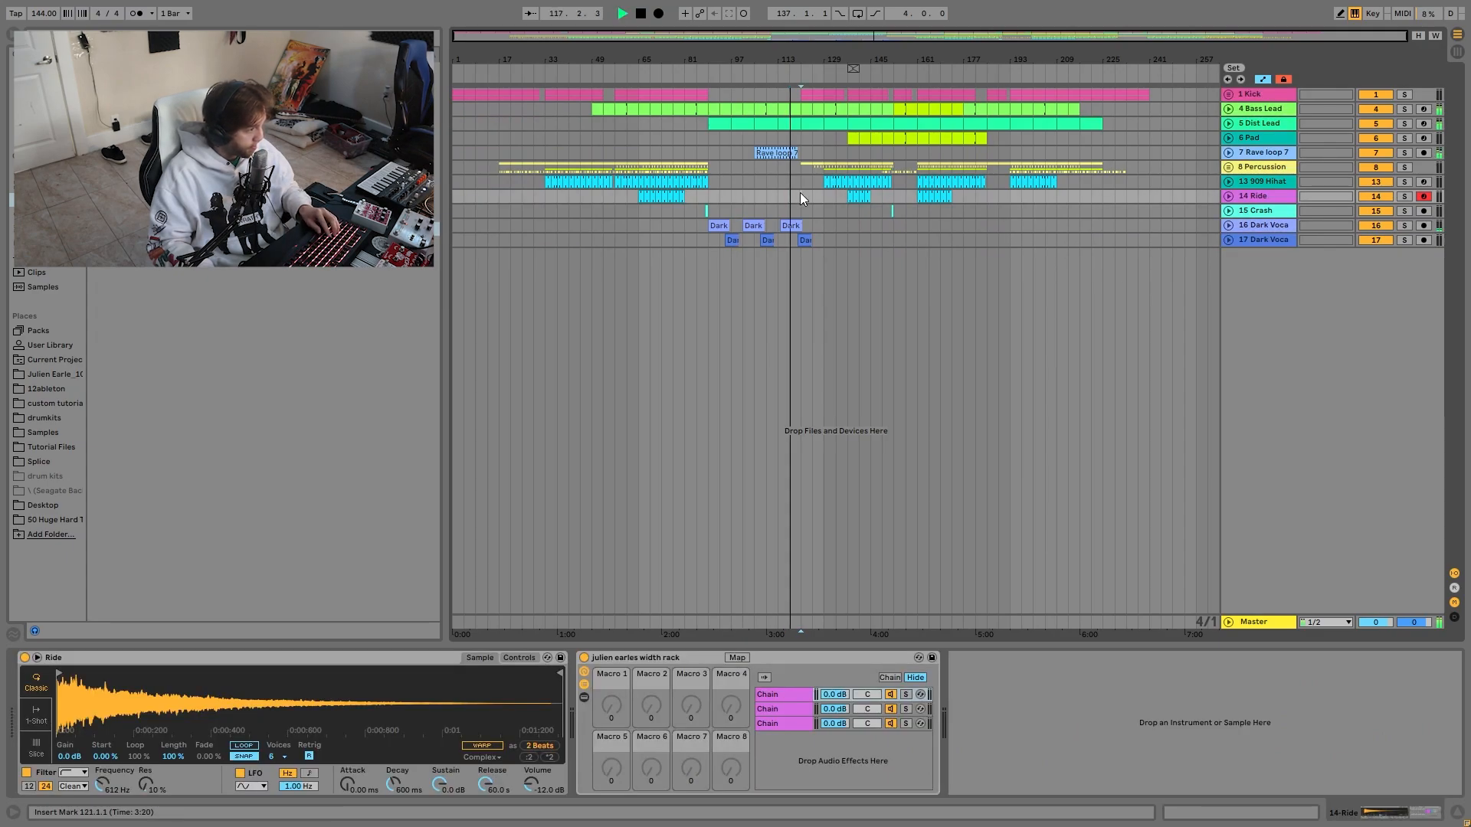
click(800, 192)
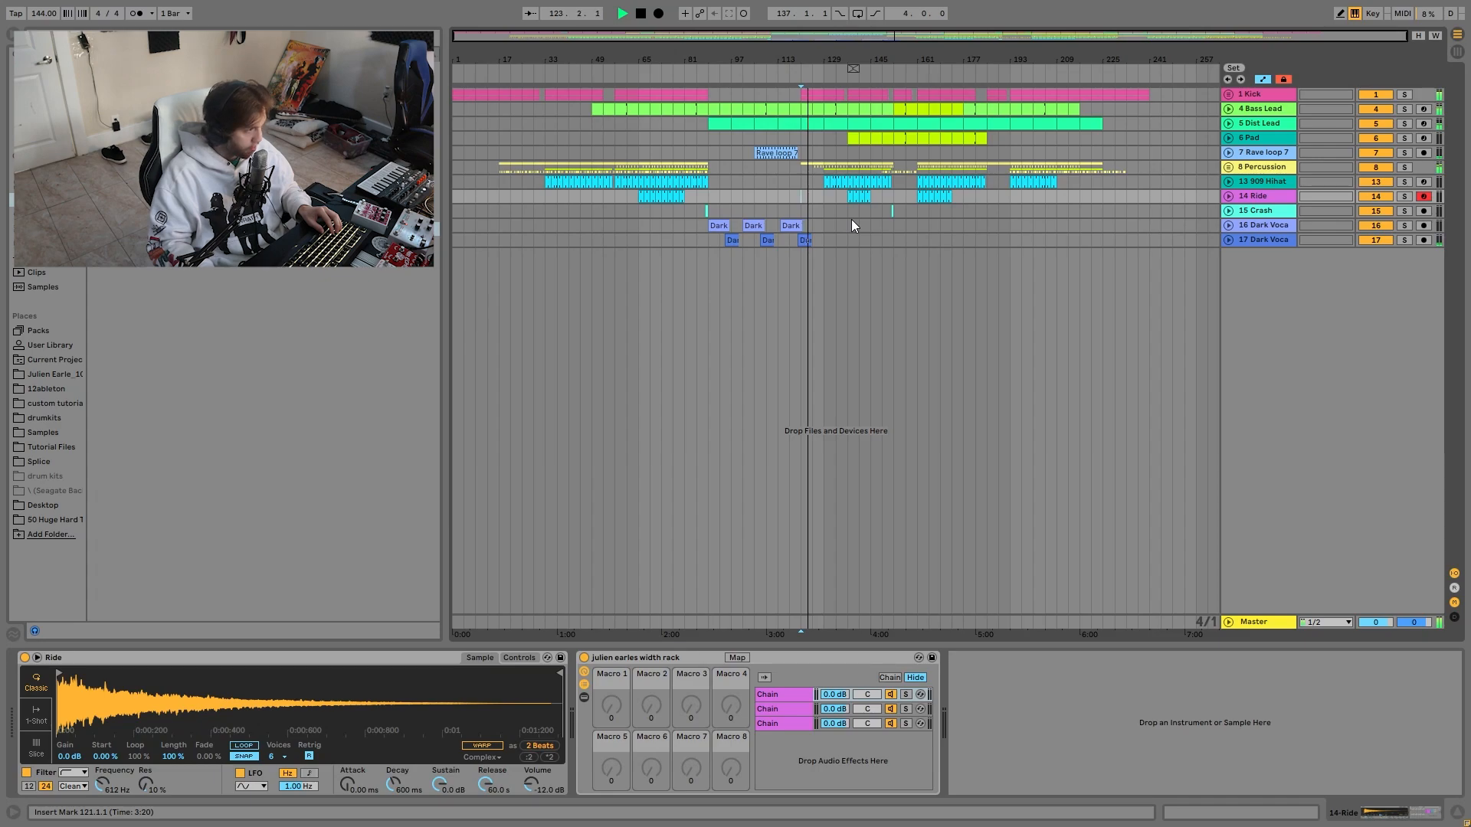
click(871, 226)
key(space)
key(space)
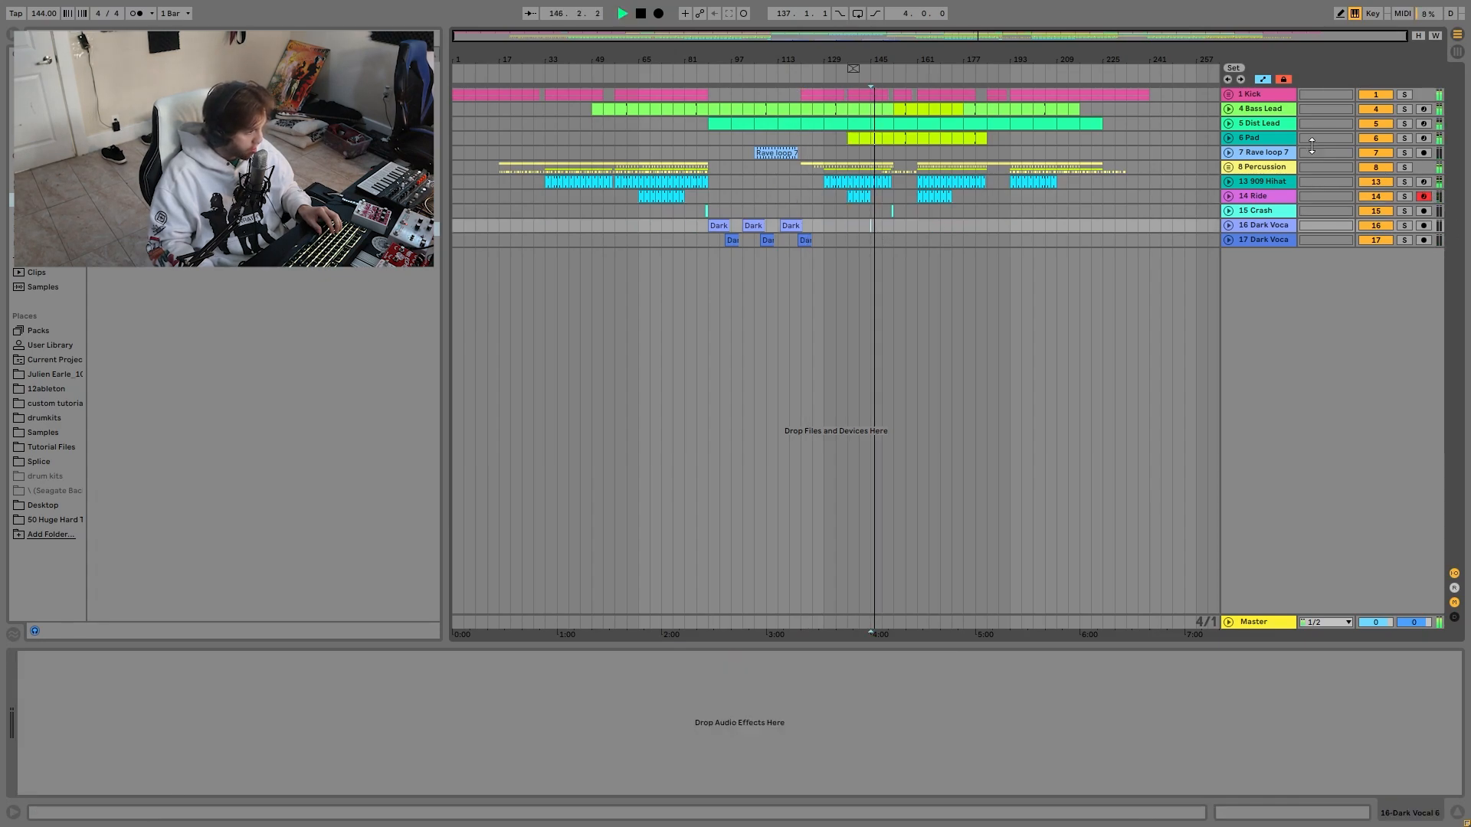
Show the Dist Lead track's devices, stop playback and select the first Dark Vocal track.
click(1270, 124)
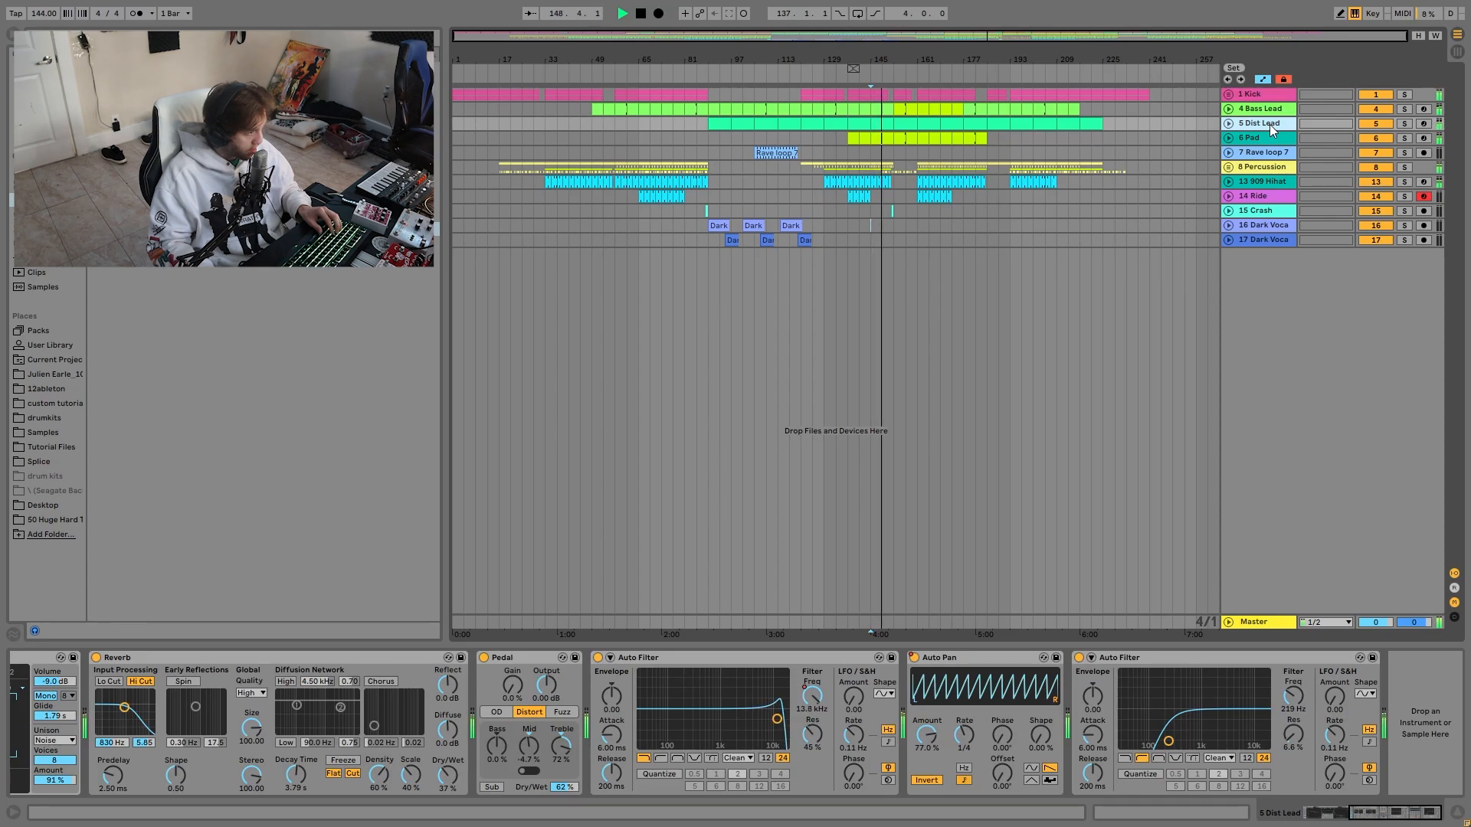
key(space)
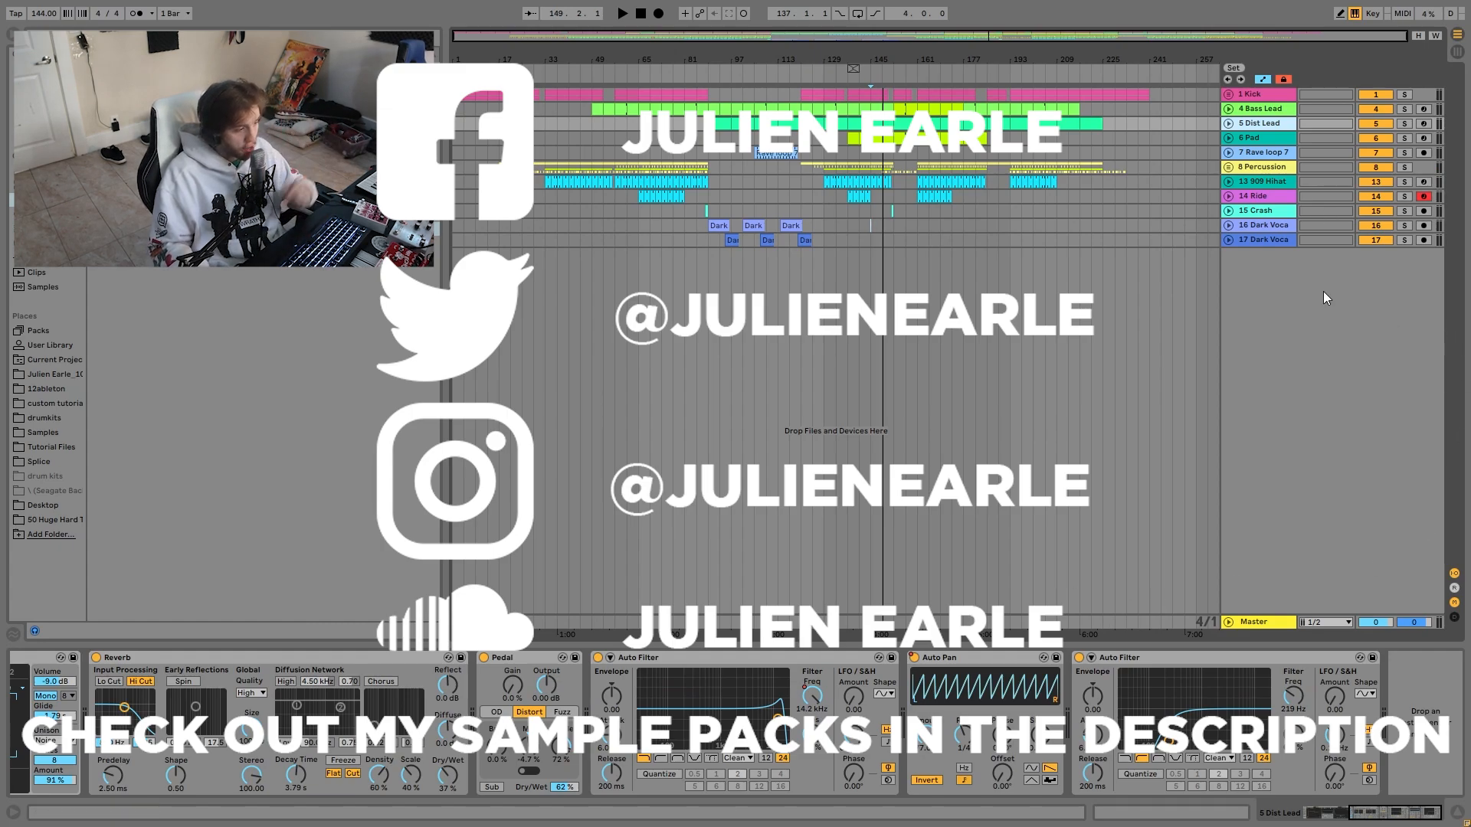
click(1254, 236)
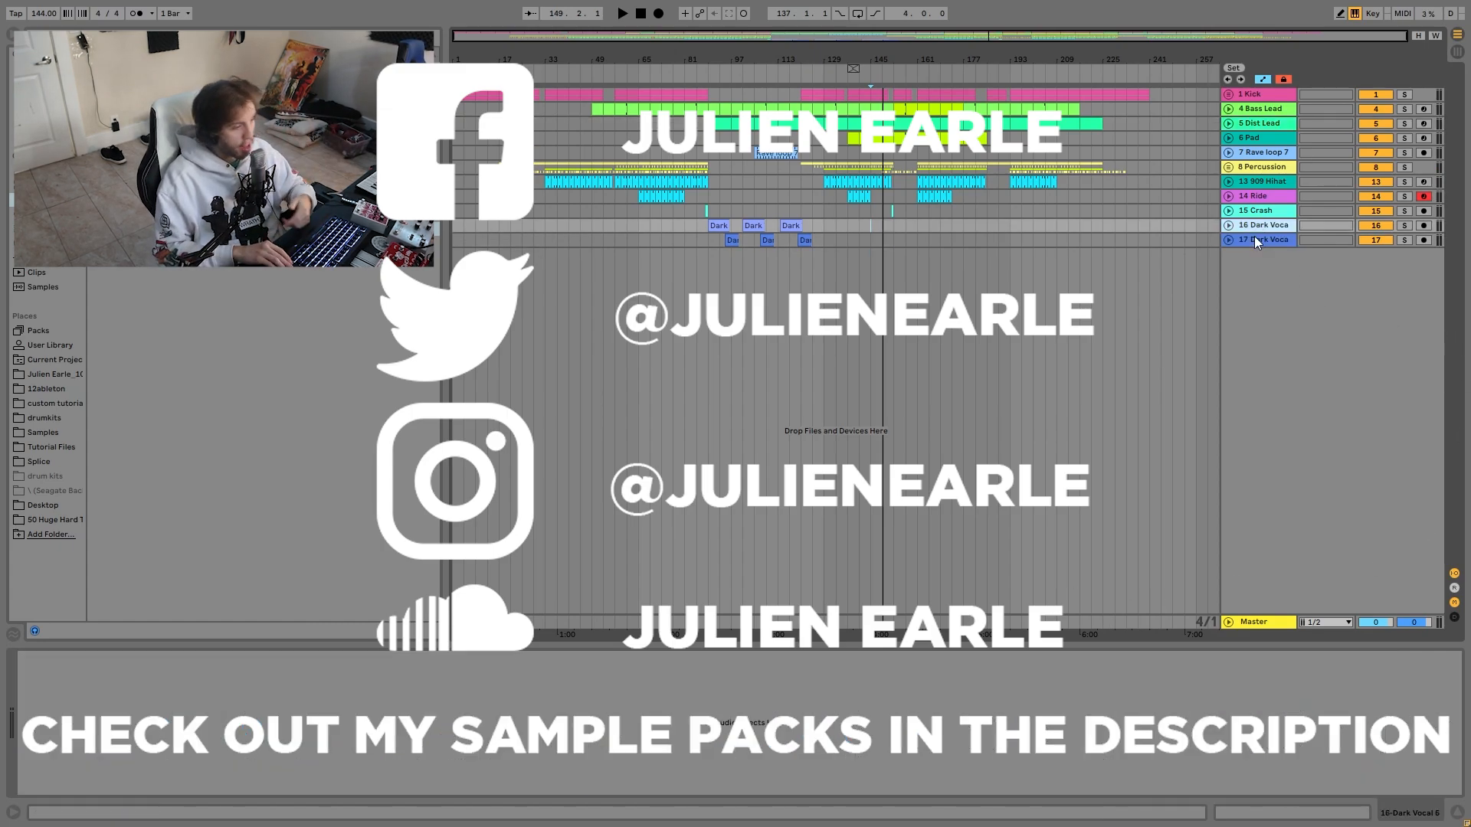
key(Up)
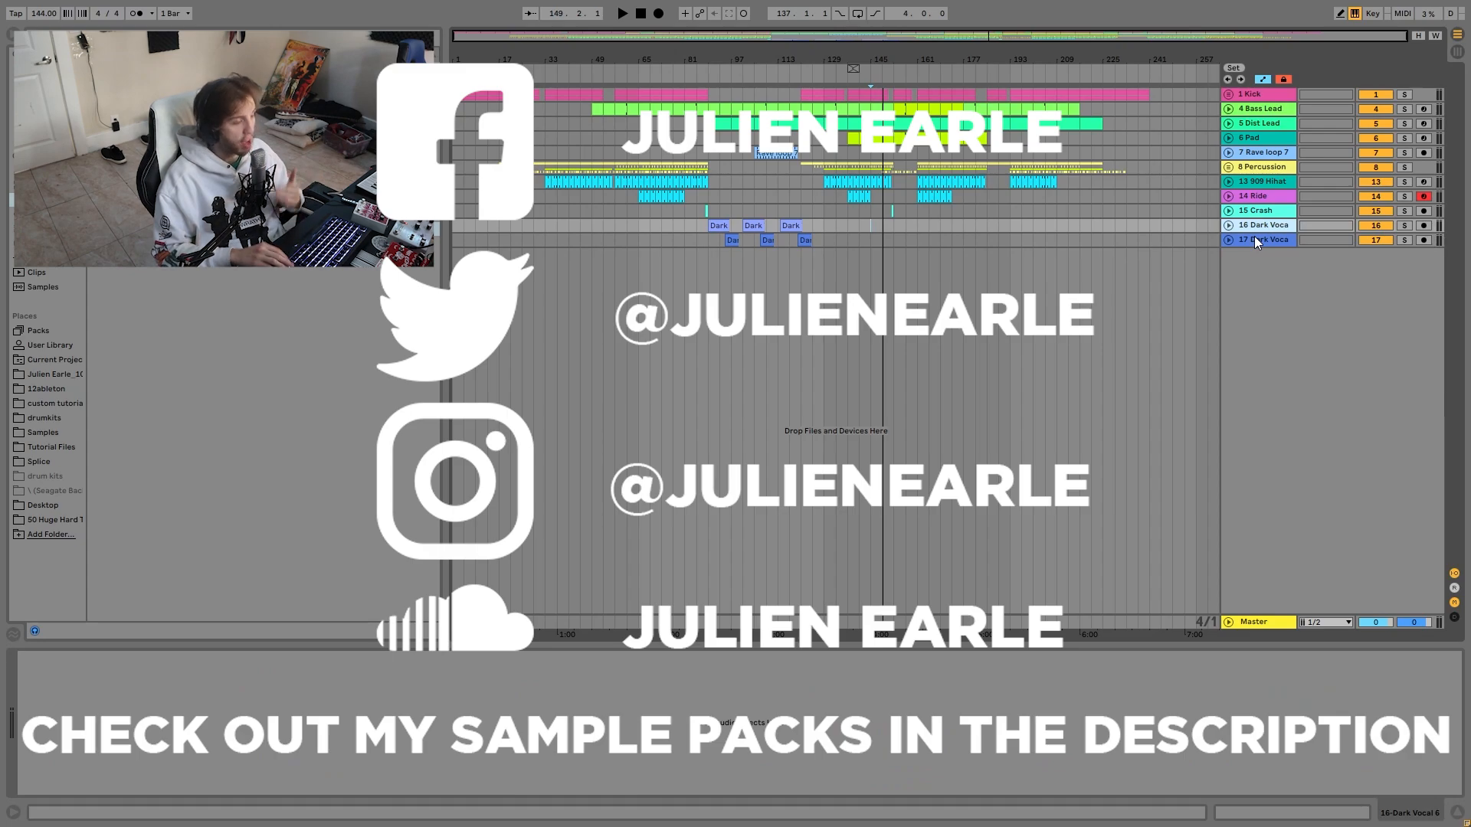